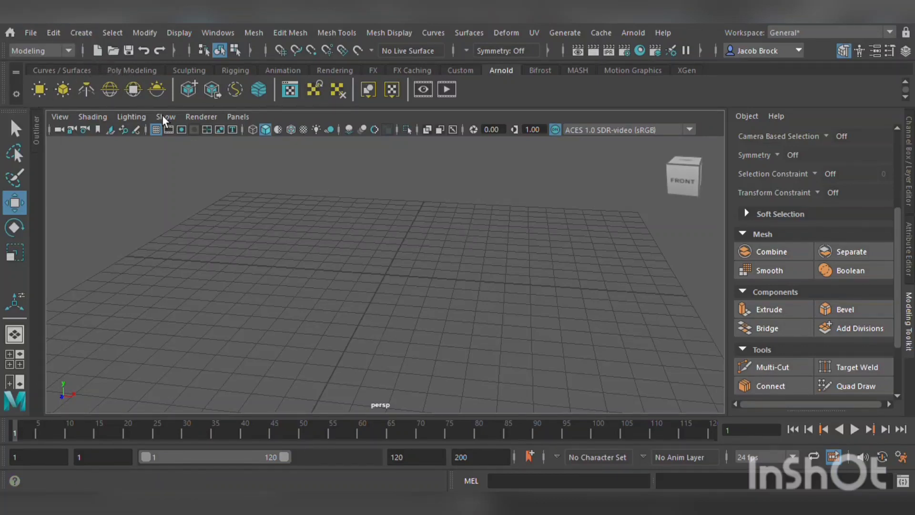
Create a polygon sphere from the Poly Modeling shelf and move it up above the grid.
left_click(151, 70)
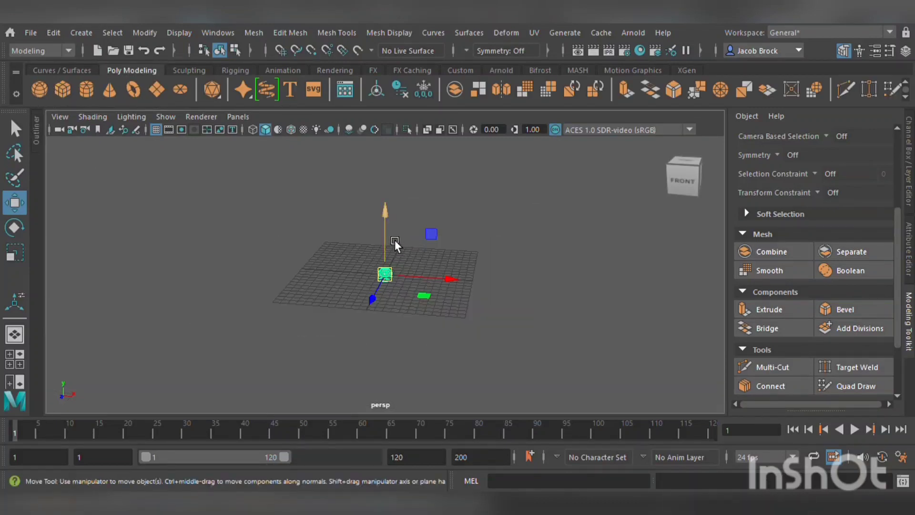
left_click_drag(394, 239, 379, 185)
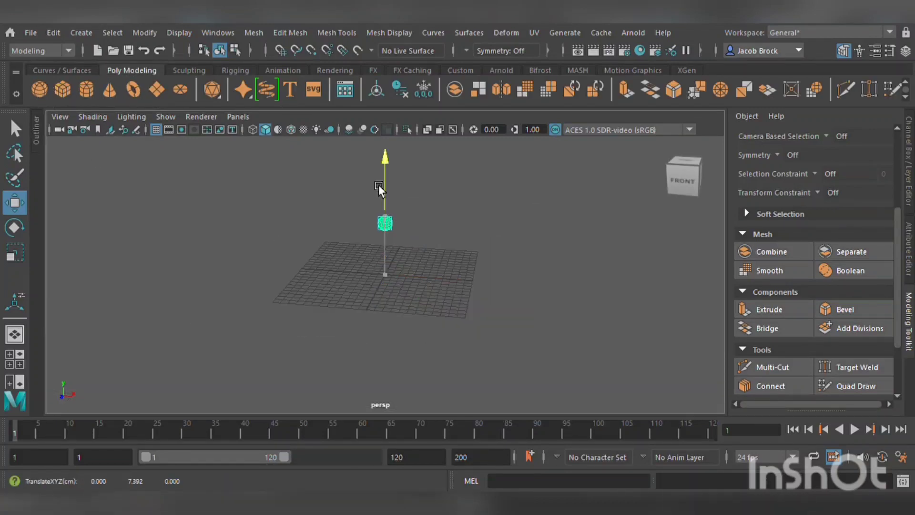
Select an edge loop on the sphere's lower half and scale it with the Scale tool.
scroll(404, 210, "up", 6)
middle_click_drag(404, 209, 387, 325, "alt")
scroll(381, 320, "up", 4)
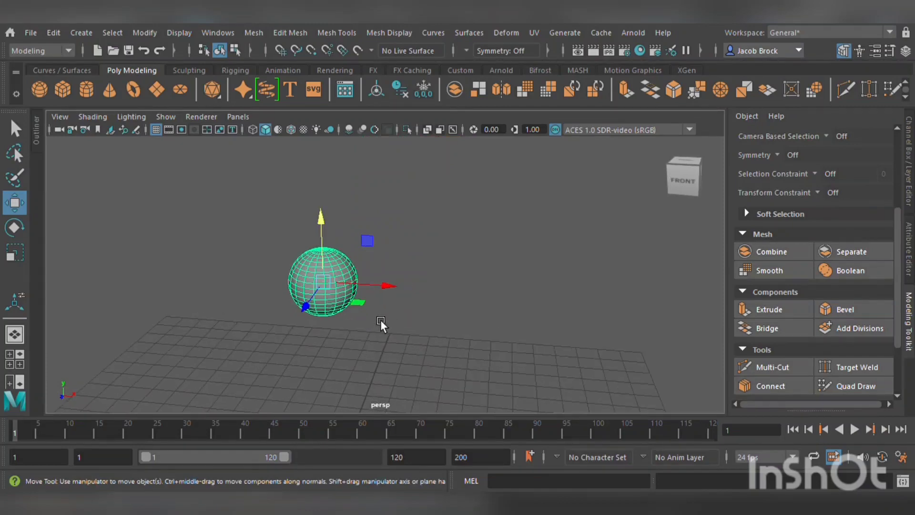
left_click_drag(380, 324, 402, 311, "alt")
scroll(405, 282, "up", 5)
middle_click_drag(404, 272, 439, 267, "alt")
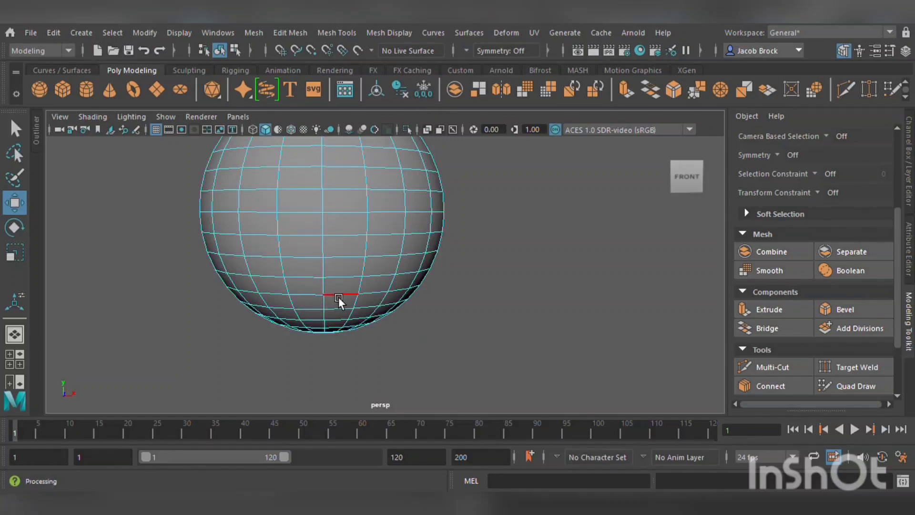
left_click(340, 295)
left_click(15, 251)
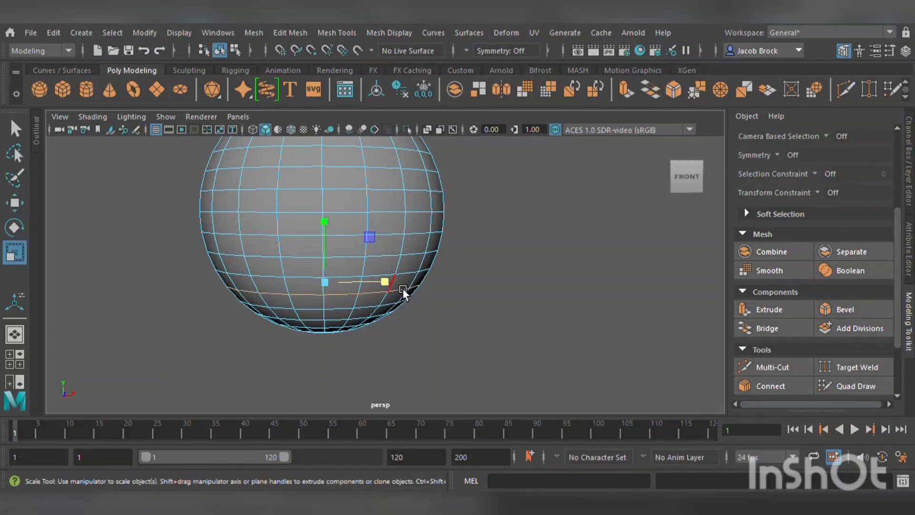
left_click_drag(374, 291, 228, 368, "alt")
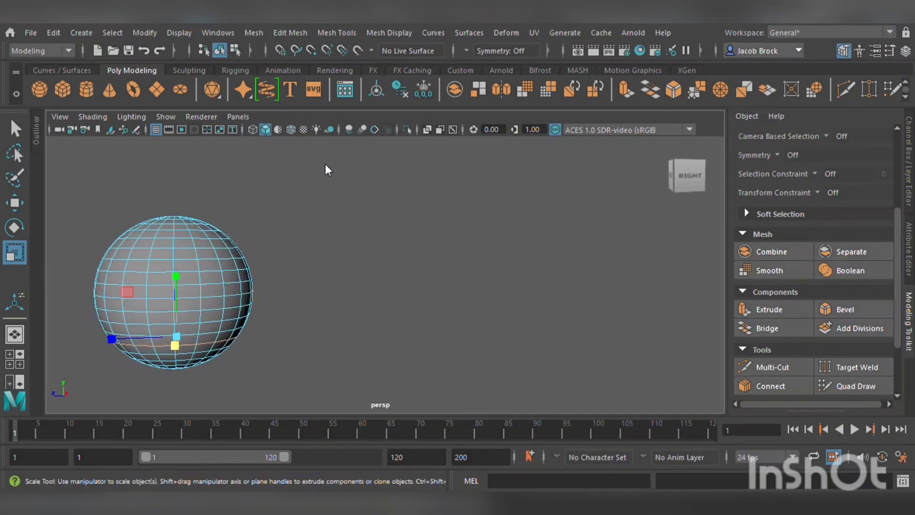
Select edge loops around the sphere's lower middle and scale them outward to form a bulging rim.
left_click_drag(123, 301, 212, 307)
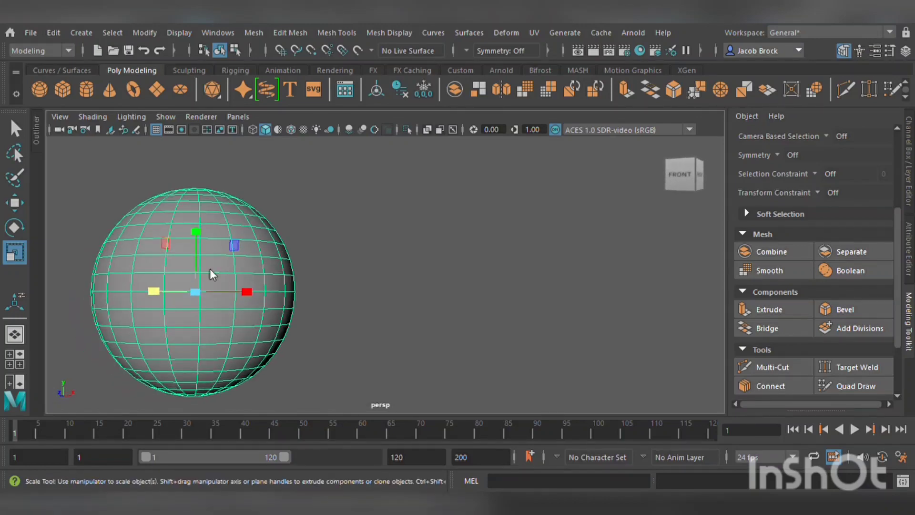
right_click_drag(180, 115, 179, 113)
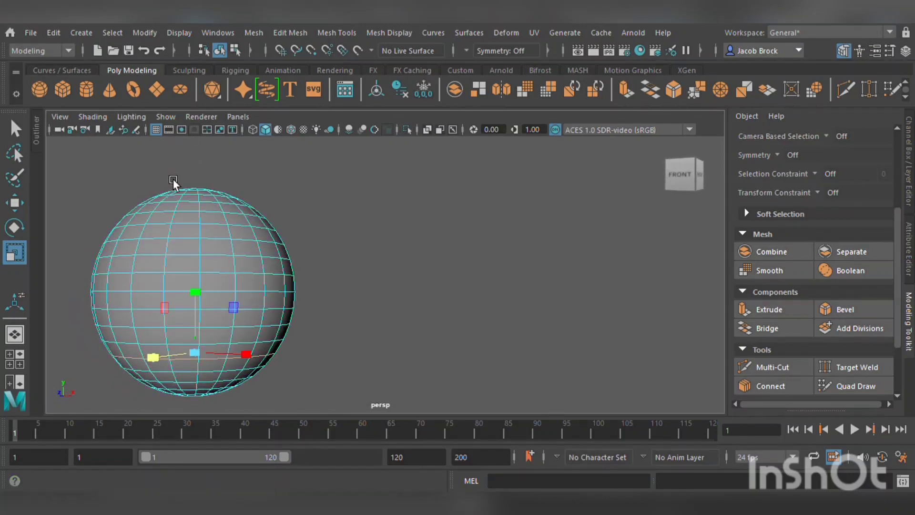
mouse_move(197, 260)
left_mouse_down("alt")
mouse_move(210, 251)
mouse_move(209, 261)
left_mouse_up("alt")
left_click_drag(267, 353, 301, 307)
double_click(288, 345)
double_click(228, 327)
double_click(221, 311)
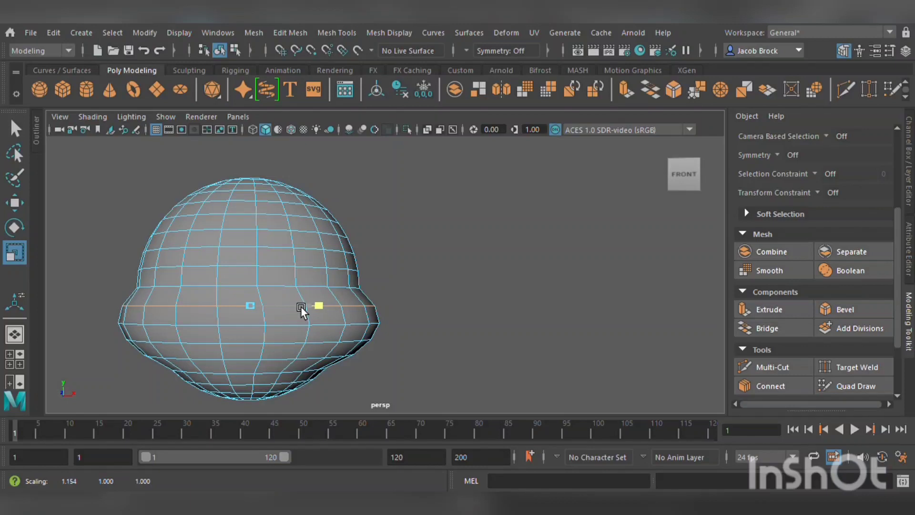
double_click(206, 291)
middle_click_drag(288, 288, 254, 313)
Select the edge loops above the bulge and scale them inward to taper the upper part into a bell shape.
double_click(219, 268)
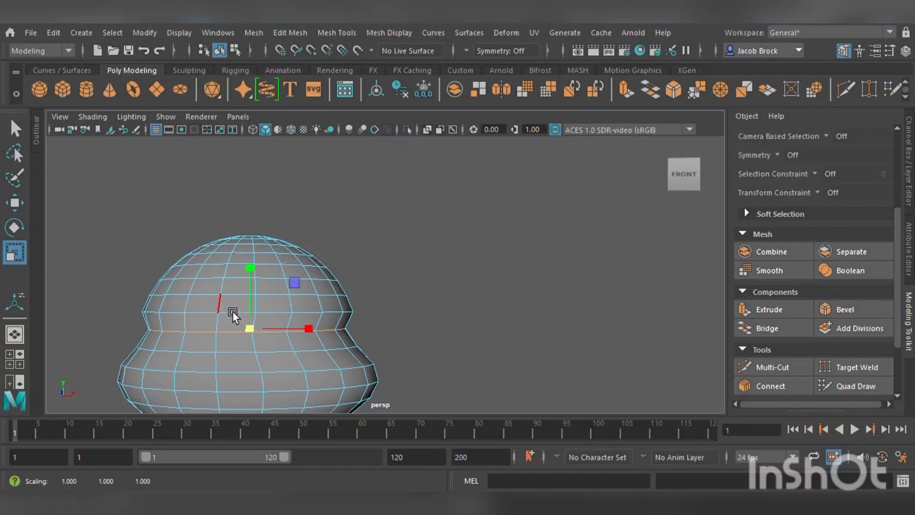
double_click(235, 312)
middle_click_drag(290, 314, 276, 300)
double_click(245, 294)
left_click_drag(276, 299, 277, 299)
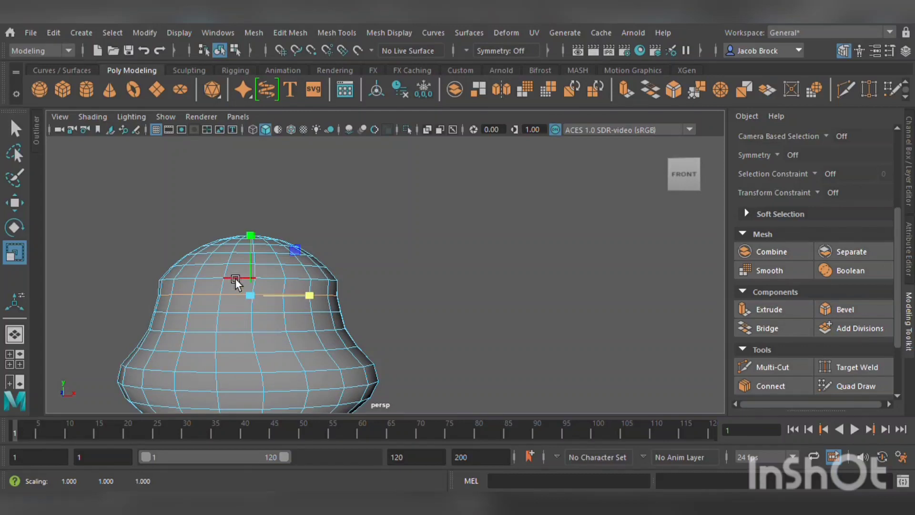
left_click(242, 281)
double_click(216, 278)
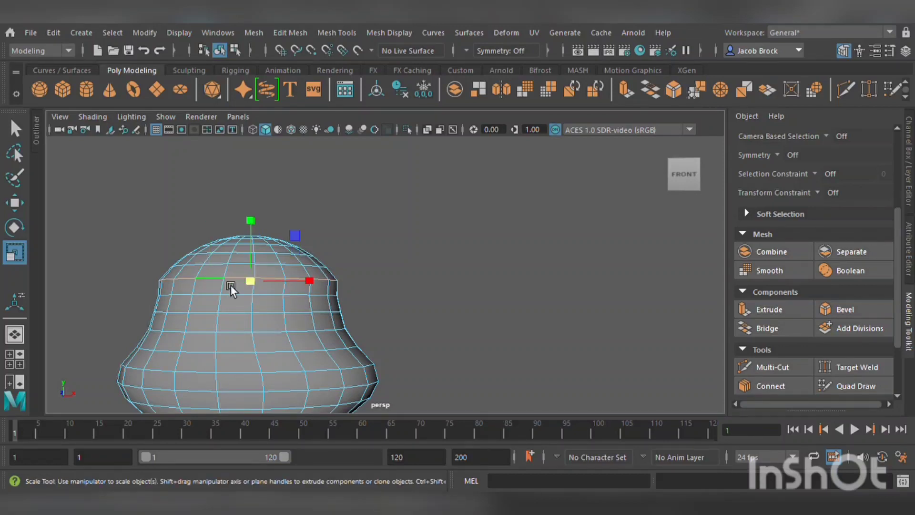
middle_click_drag(296, 284, 287, 285)
Select the edge loops near the base and scale them to round off the bottom of the form.
scroll(288, 288, "down", 5)
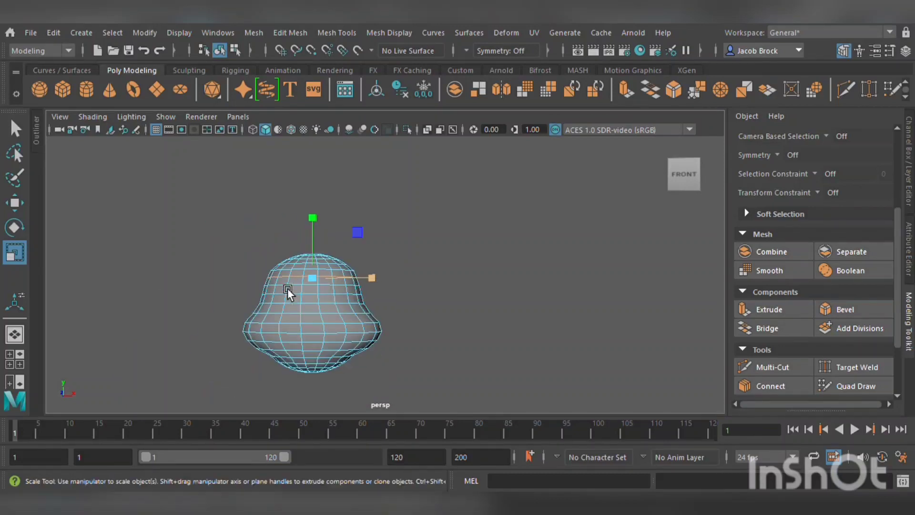
left_click_drag(351, 318, 316, 371, "alt")
scroll(334, 328, "up", 5)
double_click(333, 353)
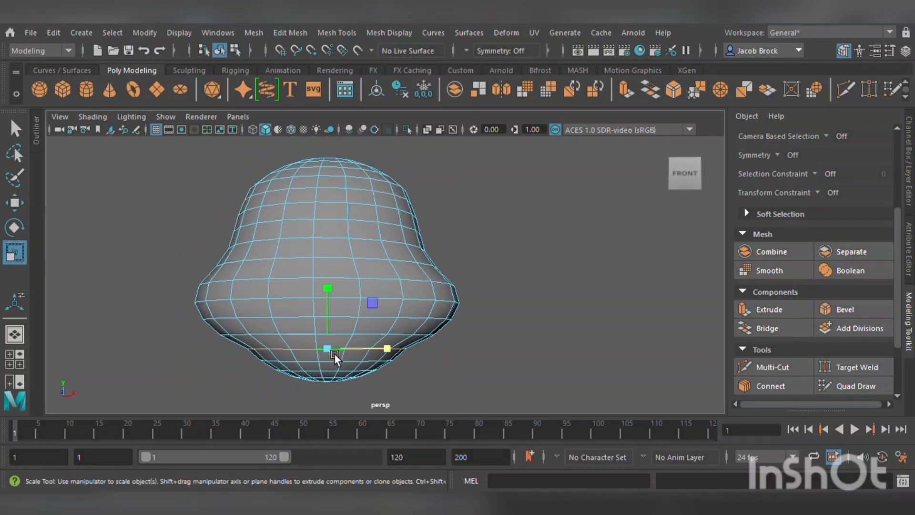
left_click_drag(367, 348, 369, 355)
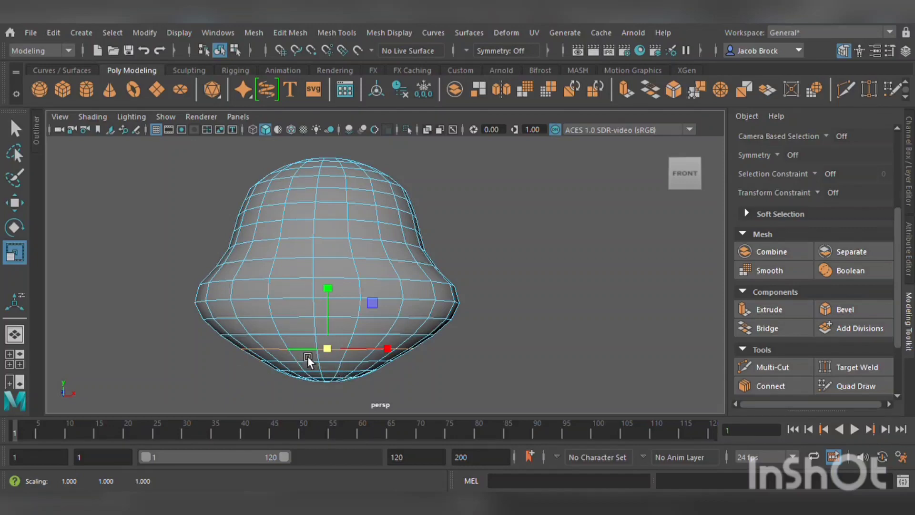
scroll(317, 363, "up", 4)
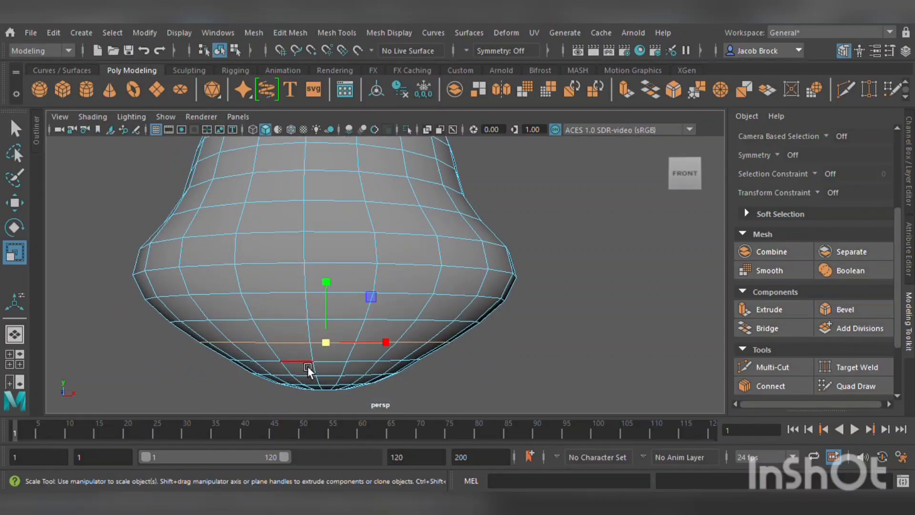
left_click_drag(354, 377, 371, 340, "alt")
key("Tab")
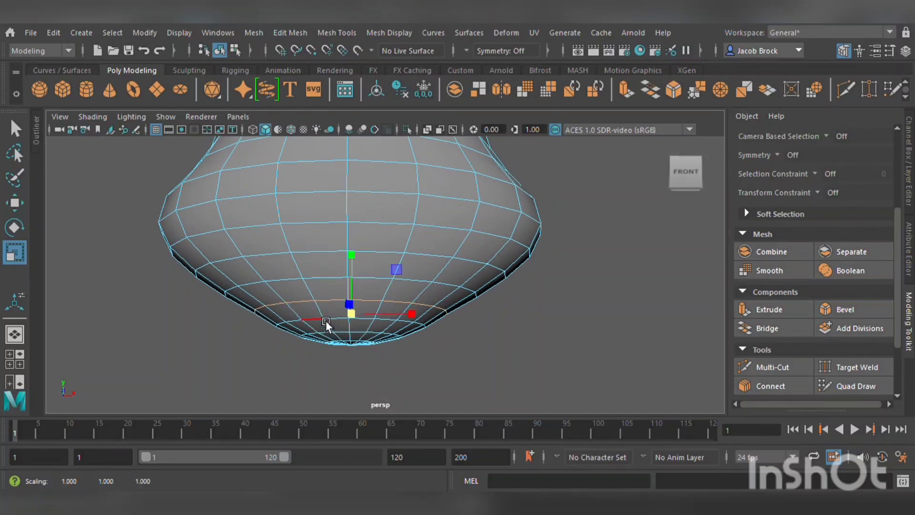
Switch to the Move tool and pull the bottom center loop and pole vertex upward to flatten the base.
left_click(14, 202)
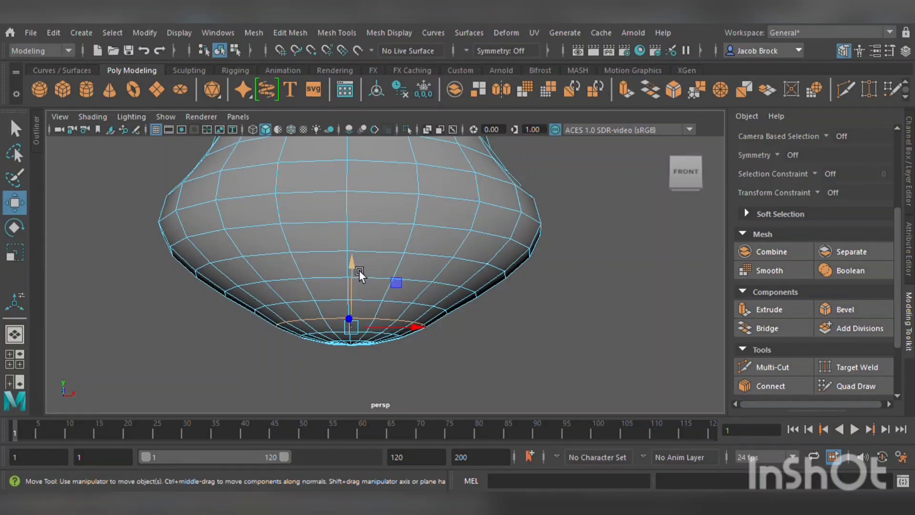
mouse_move(359, 270)
left_mouse_down()
mouse_move(368, 260)
mouse_move(363, 271)
left_mouse_up()
double_click(337, 338)
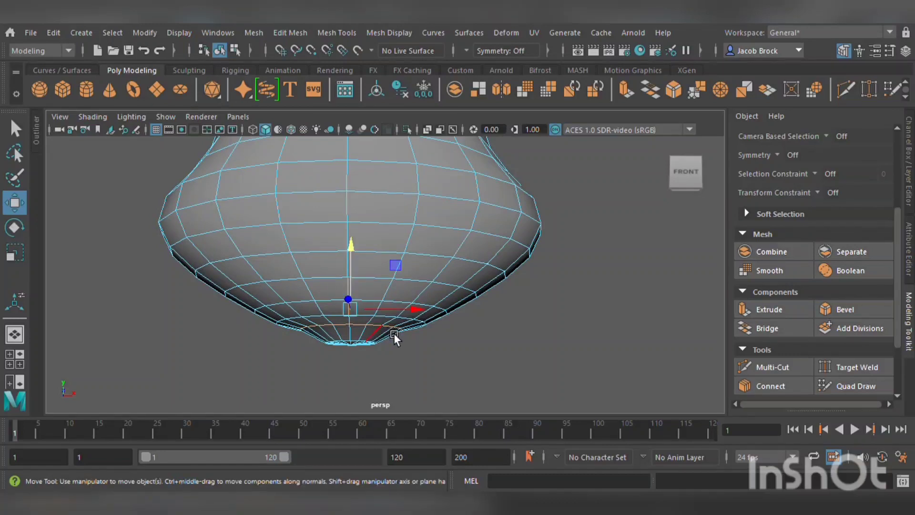
left_click_drag(394, 337, 387, 262, "alt")
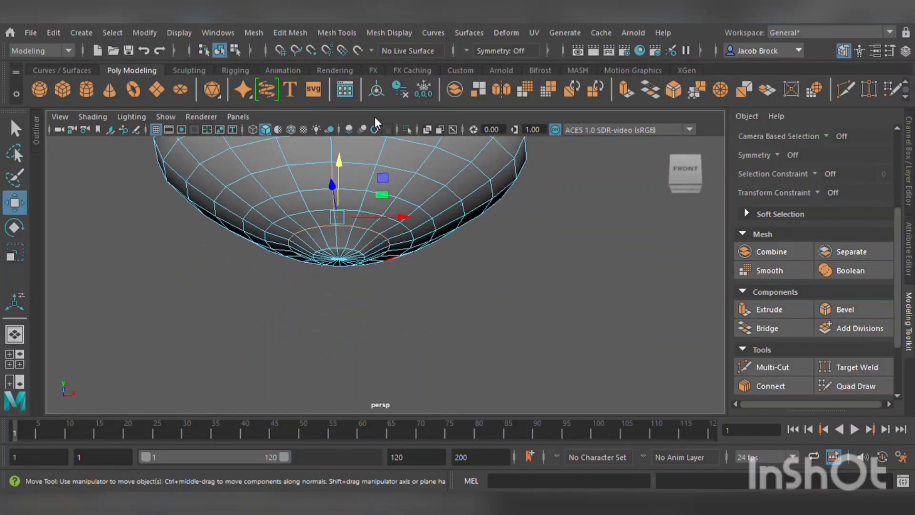
left_click(349, 257)
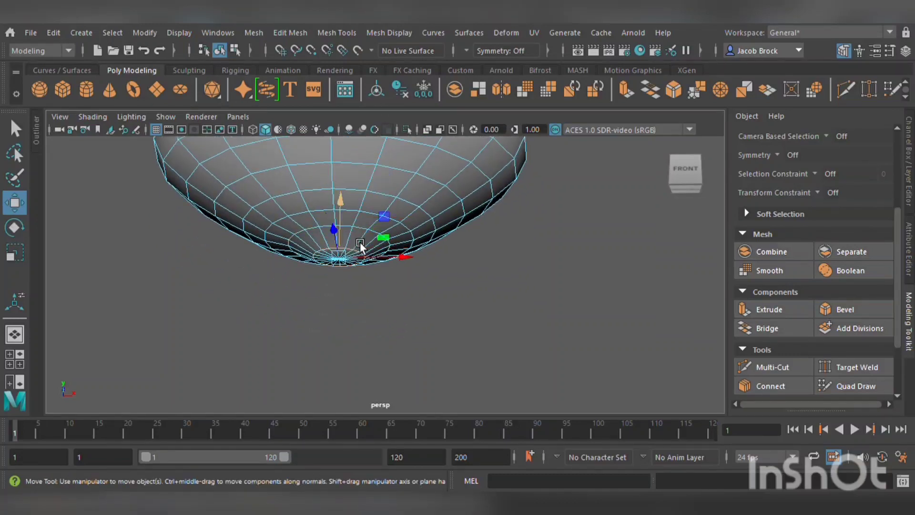
left_click_drag(350, 241, 351, 205)
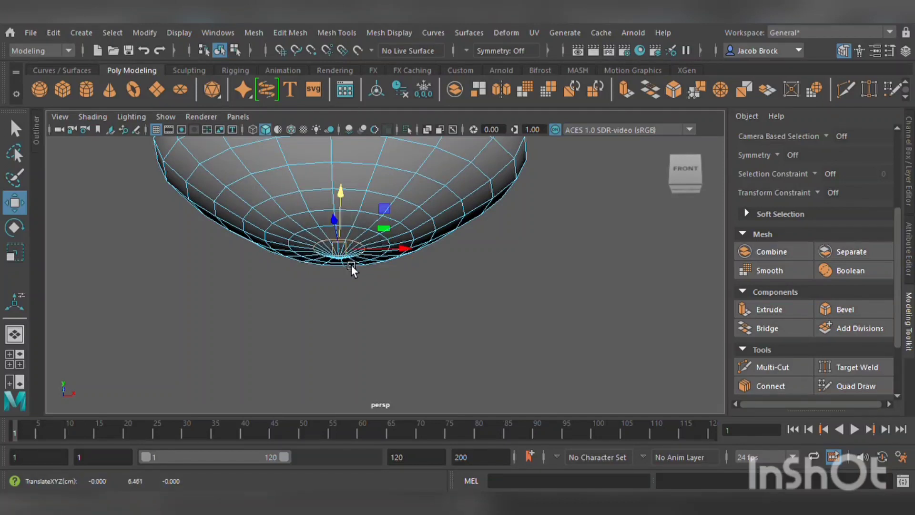
right_click_drag(279, 142, 255, 142)
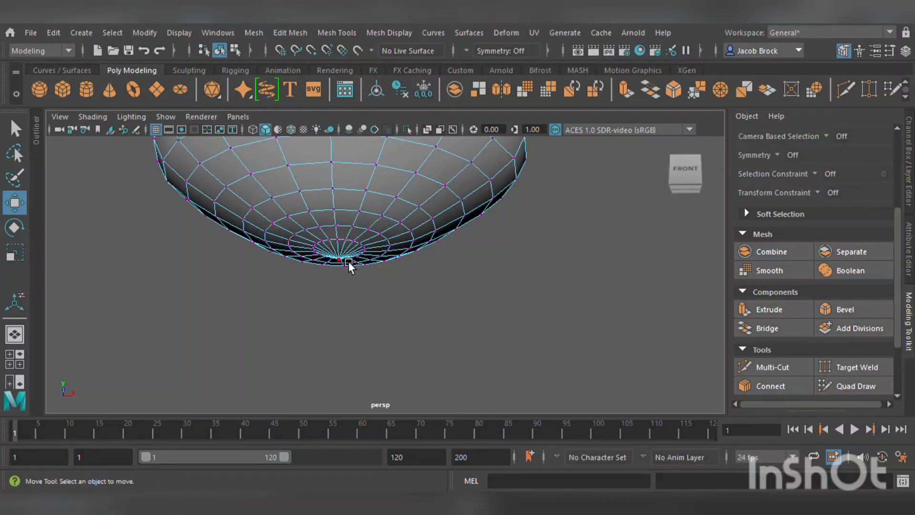
left_click(348, 262)
left_click_drag(351, 216, 353, 205)
left_click_drag(348, 233, 353, 299, "alt")
Select a vertex on the side of the mesh and move it up to adjust the silhouette.
scroll(345, 269, "down", 5)
scroll(353, 291, "up", 3)
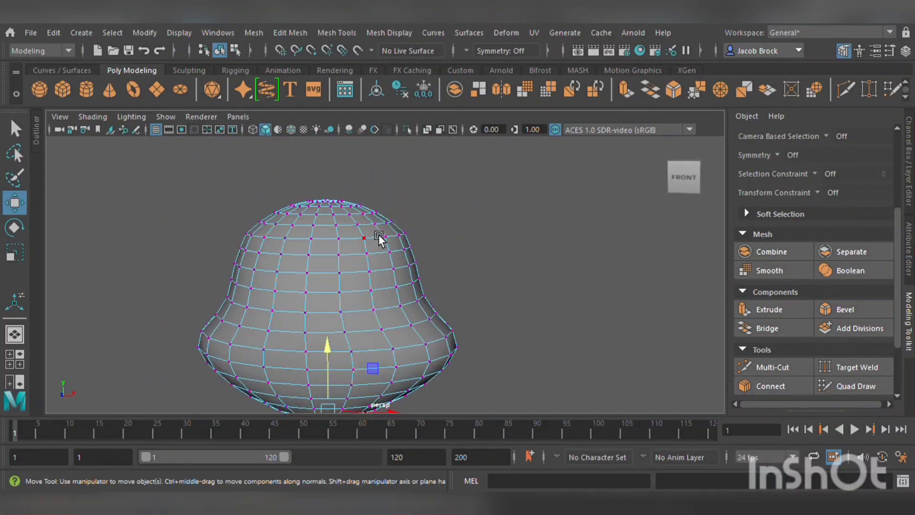
left_click_drag(378, 234, 430, 250, "alt")
scroll(430, 250, "up", 5)
scroll(430, 254, "down", 5)
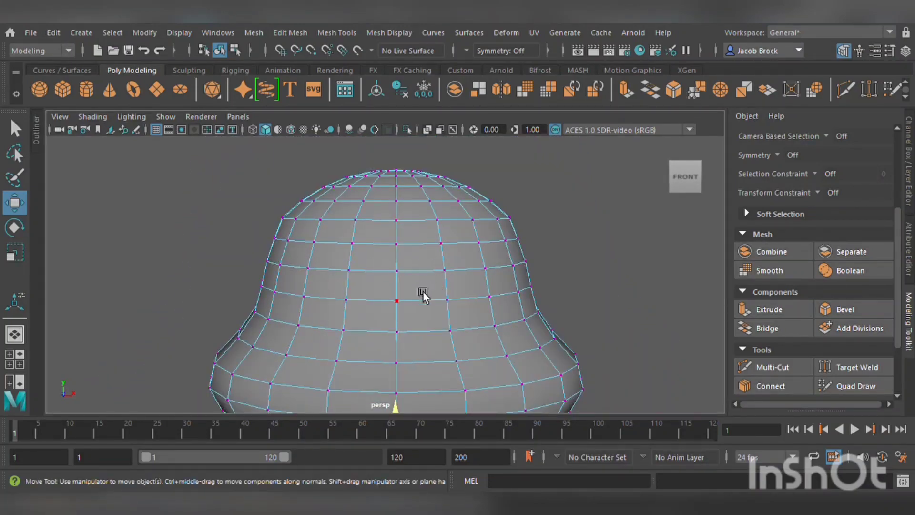
left_click(436, 219)
left_click(523, 384)
left_click_drag(496, 319, 496, 279, "alt")
Move the bottom vertices slightly with the Move tool to refine the base.
middle_click_drag(477, 198, 458, 346, "alt")
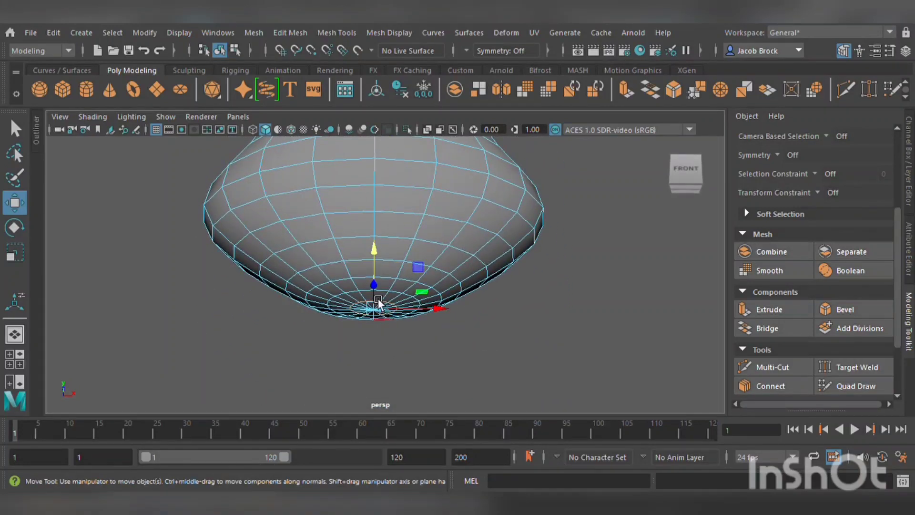
scroll(508, 305, "down", 5)
left_click_drag(488, 283, 484, 315, "alt")
scroll(408, 290, "up", 4)
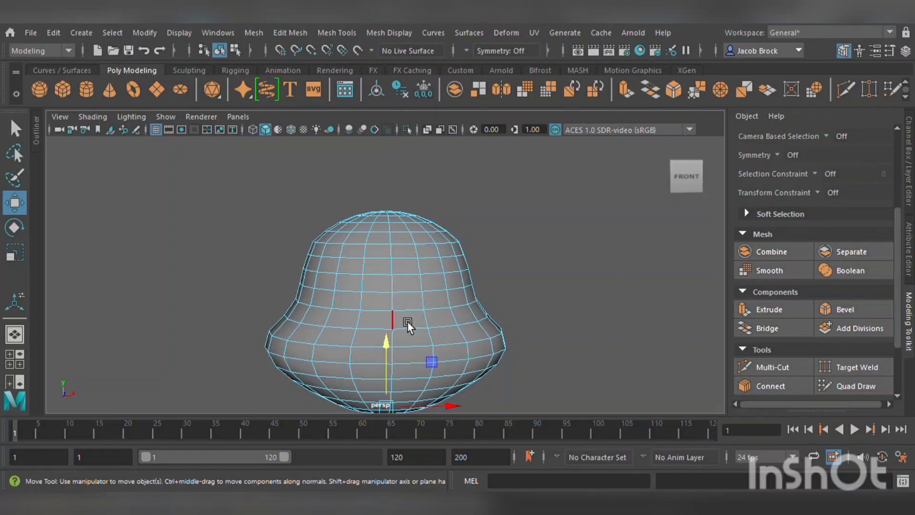
scroll(603, 285, "up", 3)
left_click_drag(579, 299, 557, 262, "alt")
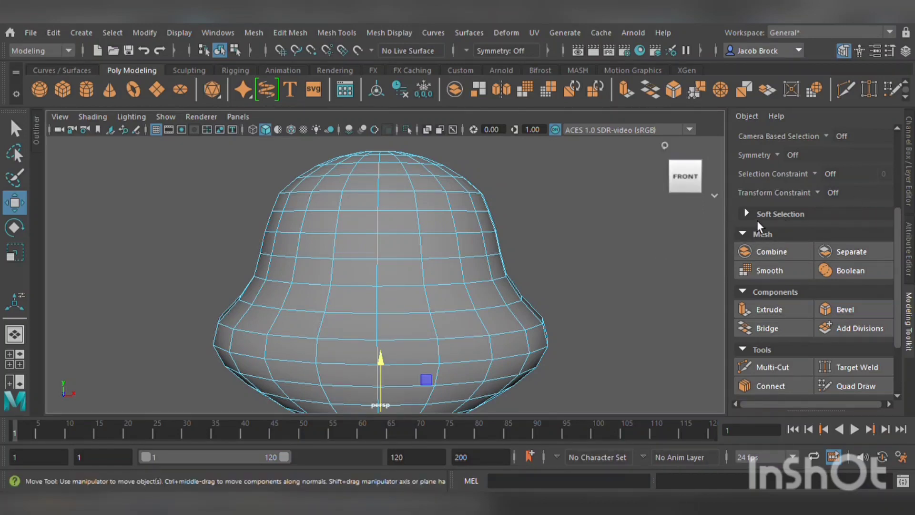
Set the Transform Constraint to Surface and select a vertex on the upper body.
left_click(831, 192)
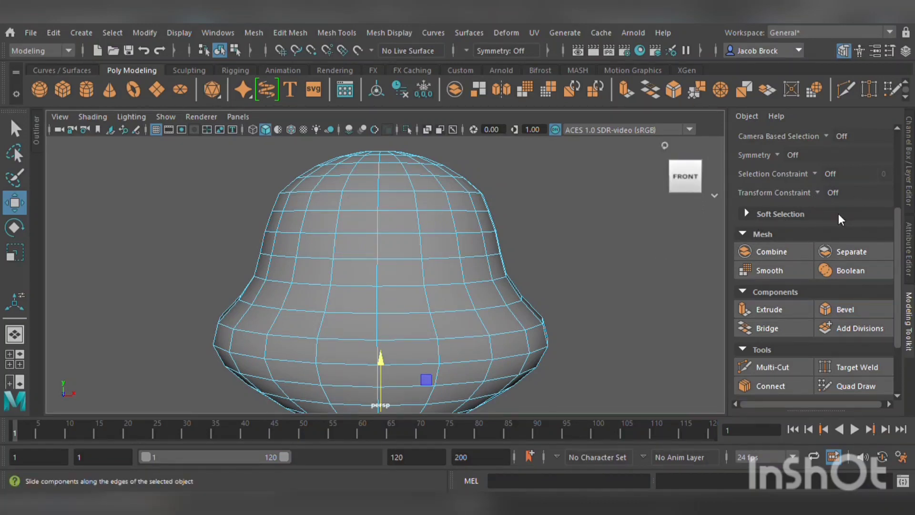
left_click(835, 225)
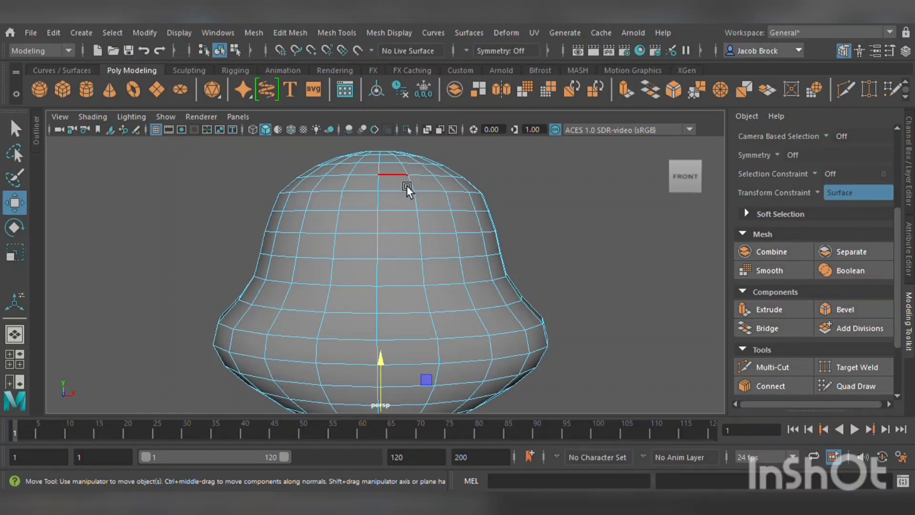
right_click_drag(344, 141, 367, 165)
scroll(390, 171, "up", 6)
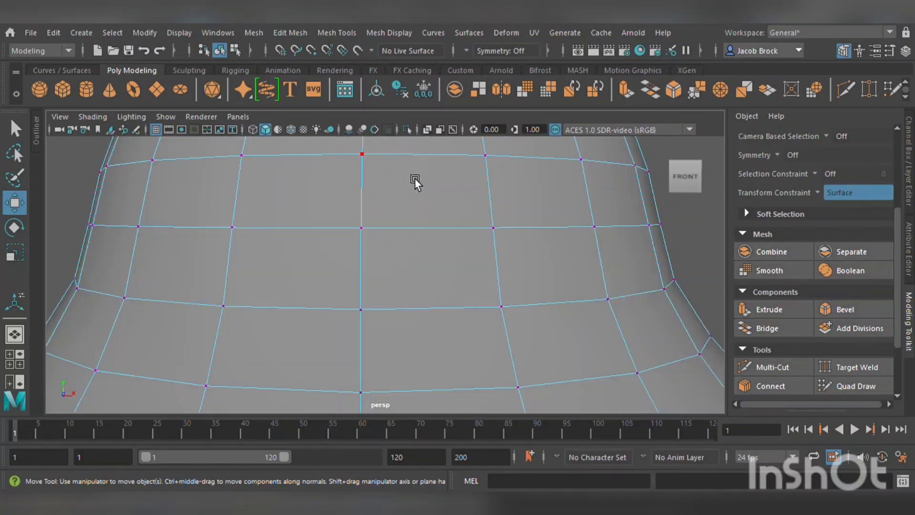
middle_click_drag(414, 178, 394, 214, "alt")
Turn on Object X symmetry and slide a vertex on the upper body up toward the center along the surface.
scroll(391, 223, "down", 4)
scroll(391, 229, "up", 4)
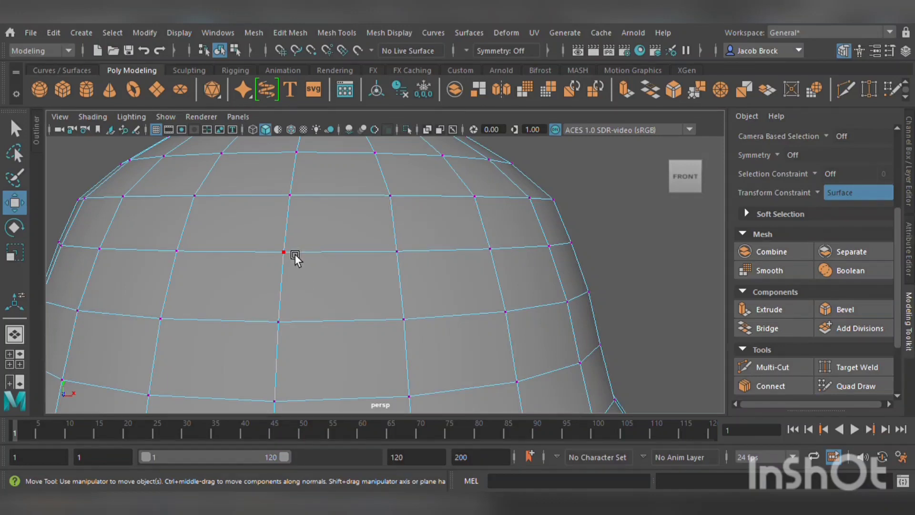
left_click(415, 319)
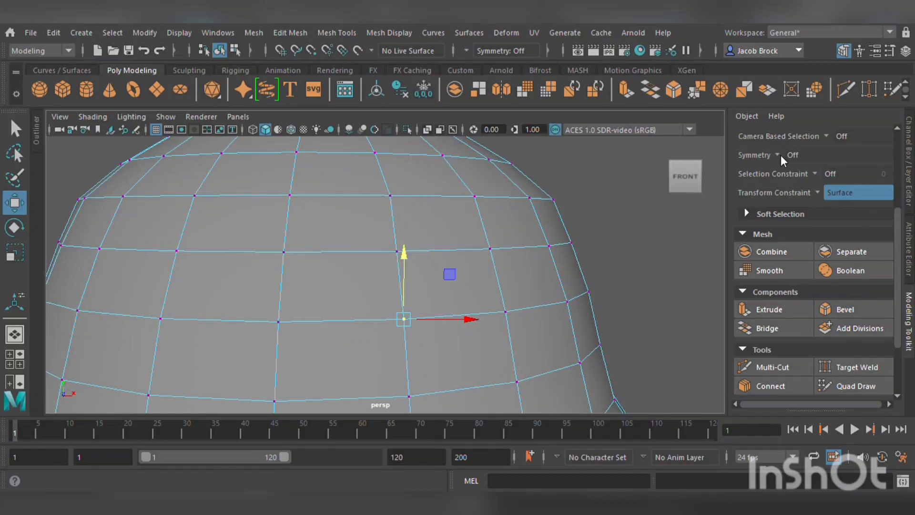
left_click(810, 179)
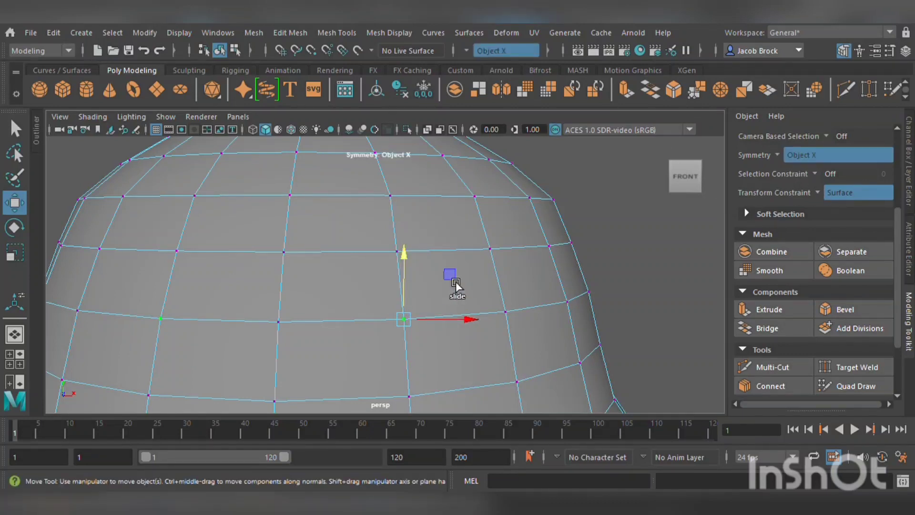
left_click_drag(454, 277, 388, 222)
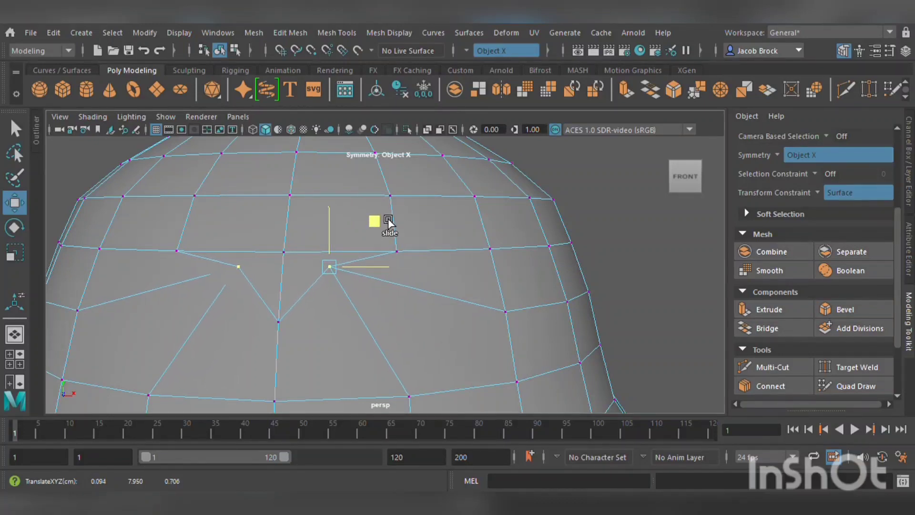
Slide two vertices on the upper body upward along the surface to reshape the top edge loops.
left_click(402, 252)
left_click_drag(443, 206, 458, 170)
left_click(490, 248)
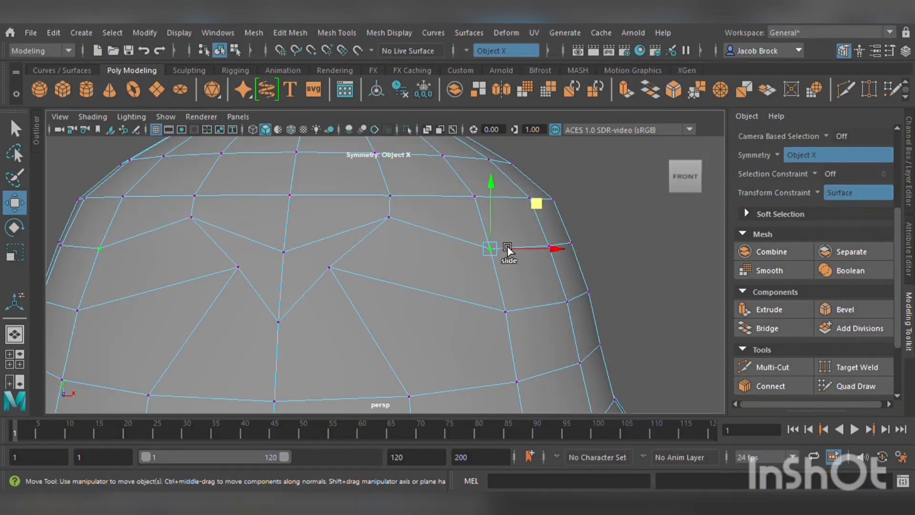
left_click_drag(536, 203, 532, 162)
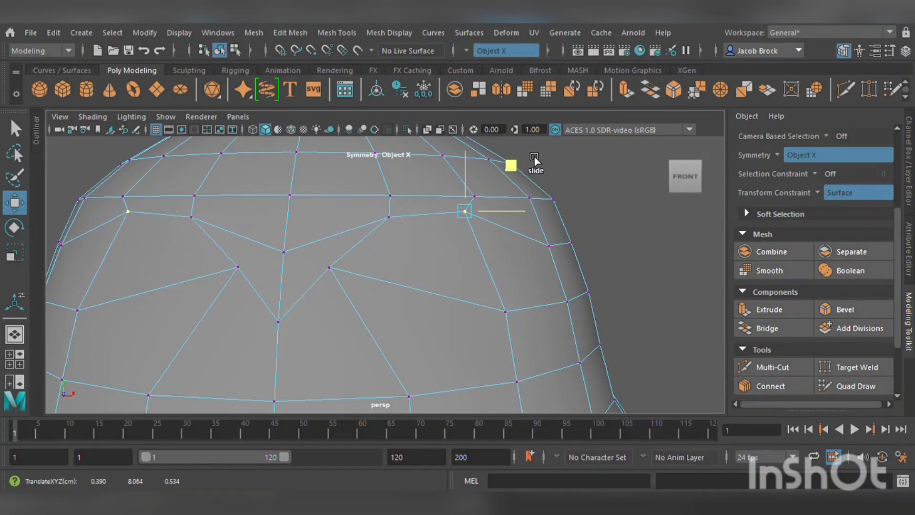
Slide vertices on the side of the upper body along the surface to even out the edge flow.
left_click_drag(578, 229, 475, 255, "alt")
left_click(356, 252)
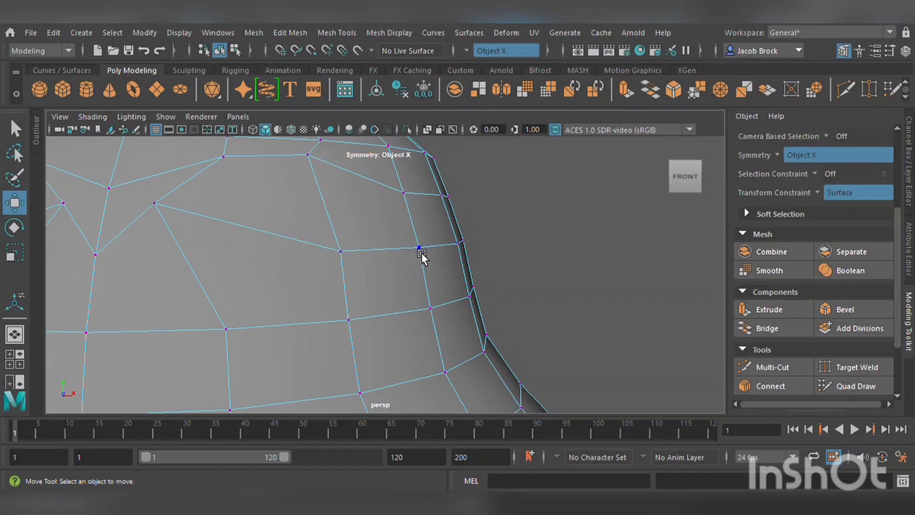
scroll(422, 254, "down", 5)
left_click(383, 267)
left_click_drag(403, 266, 442, 277)
middle_click_drag(461, 309, 459, 277, "alt")
left_click(373, 260)
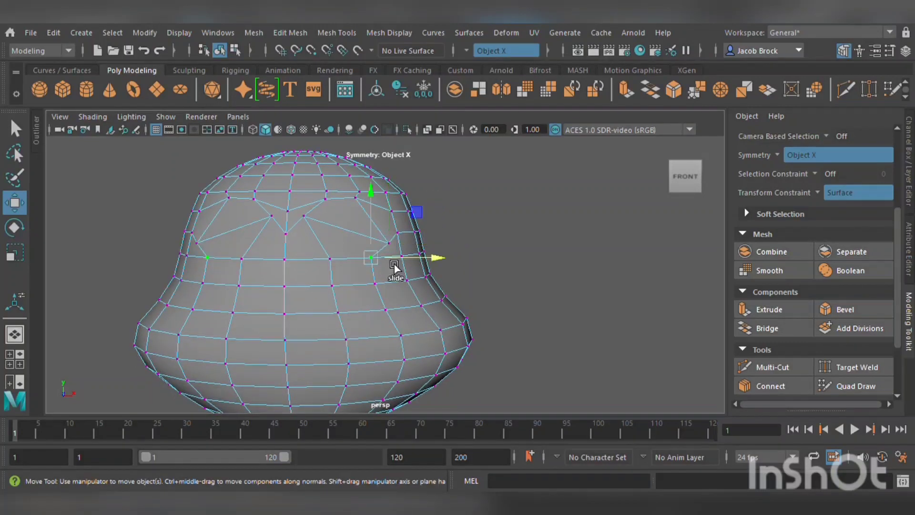
left_click_drag(436, 259, 466, 342)
Select a vertex on the flared lower side and slide it outward along the surface.
left_click(384, 286)
left_click(386, 310)
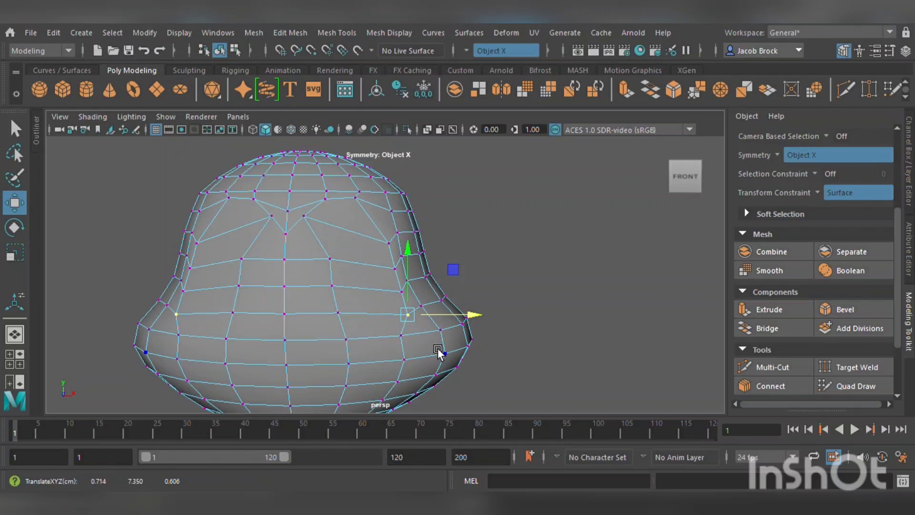
left_click(409, 343)
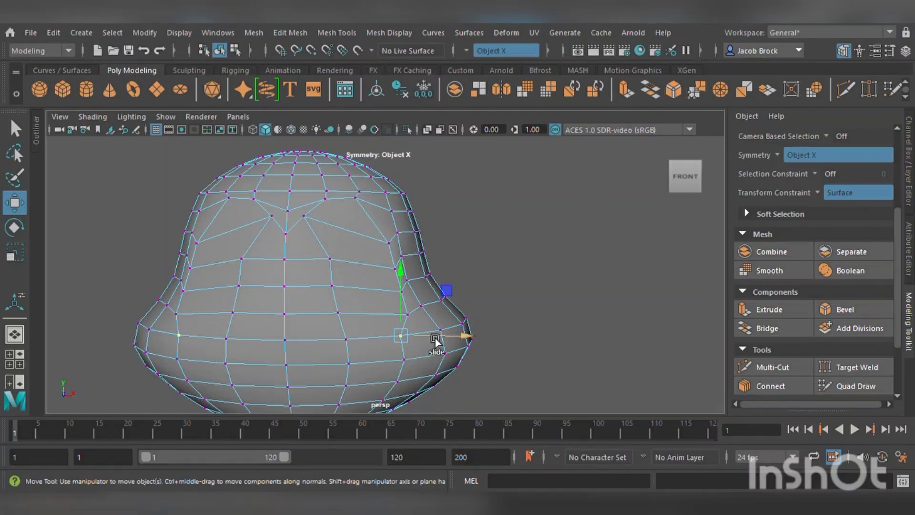
left_click_drag(436, 354, 466, 368)
Slide vertices near the base inward and downward along the surface to tidy the lower loops.
left_click(415, 358)
middle_click_drag(458, 374, 455, 257, "alt")
left_click(410, 270)
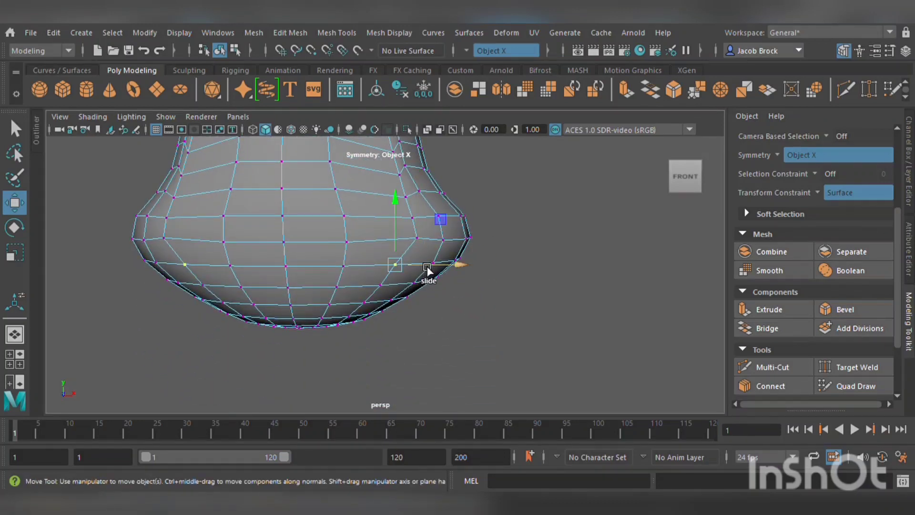
left_click_drag(428, 267, 408, 270)
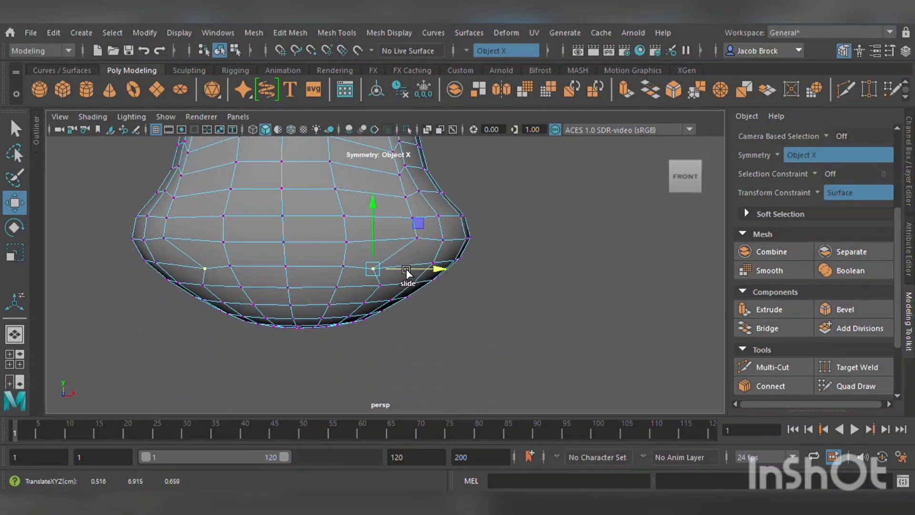
left_click(352, 266)
left_click_drag(351, 245, 351, 265)
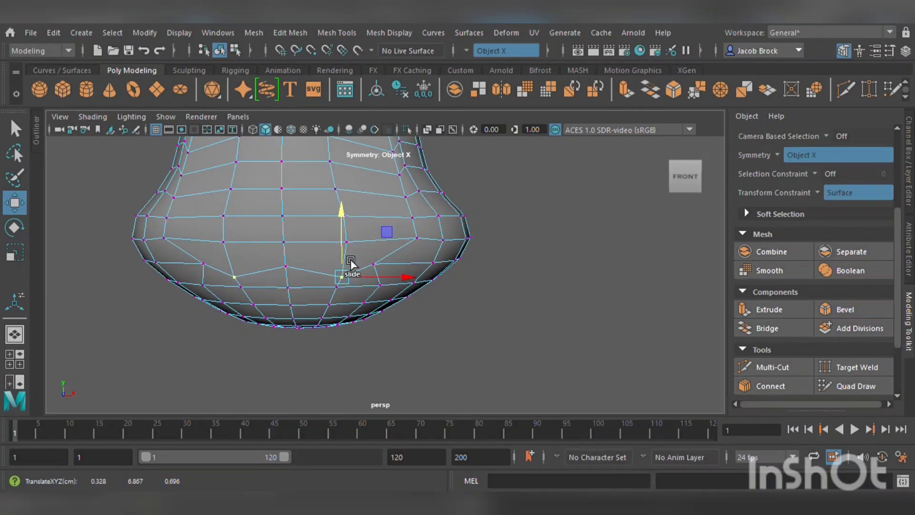
Slide more vertices along the lower body to even out the base's edge loops.
left_click(296, 270)
left_click_drag(296, 261, 294, 271)
scroll(317, 232, "down", 5)
left_click_drag(313, 240, 332, 251, "alt")
scroll(351, 245, "up", 5)
left_click_drag(430, 259, 378, 271, "alt")
middle_click_drag(282, 273, 320, 273, "alt")
left_click_drag(320, 271, 320, 213, "alt")
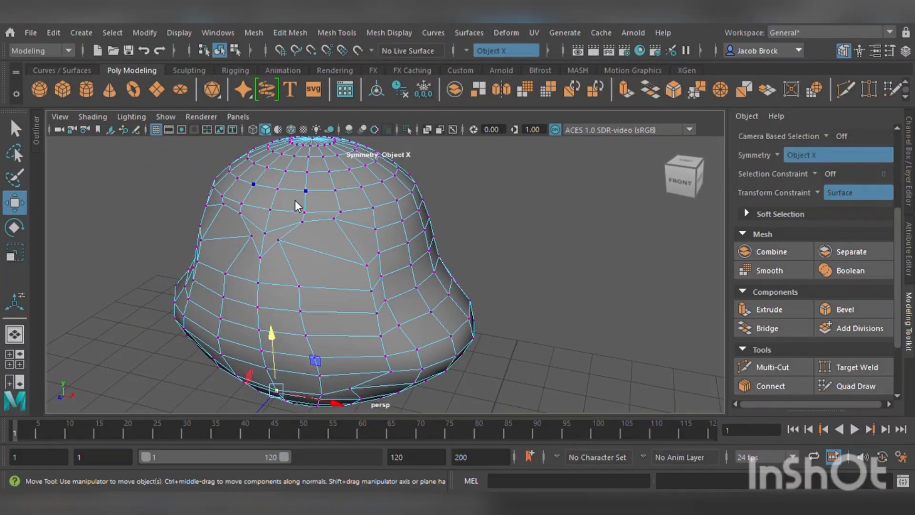
Select a patch of faces on the front of the body in face mode.
key("F11")
left_click(245, 231)
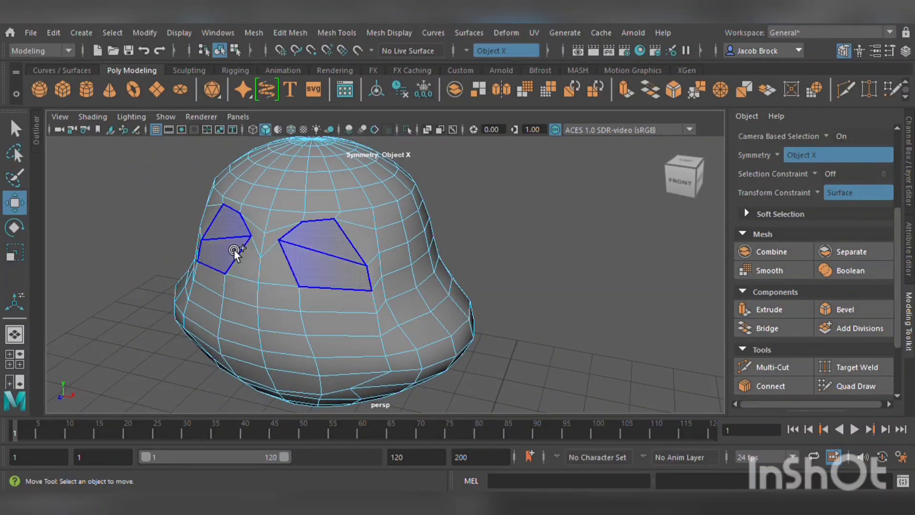
mouse_move(234, 250)
left_mouse_down("shift")
mouse_move(223, 310)
mouse_move(230, 350)
mouse_move(247, 367)
mouse_move(242, 316)
mouse_move(303, 315)
left_mouse_up("shift")
key("F8")
scroll(286, 327, "down", 5)
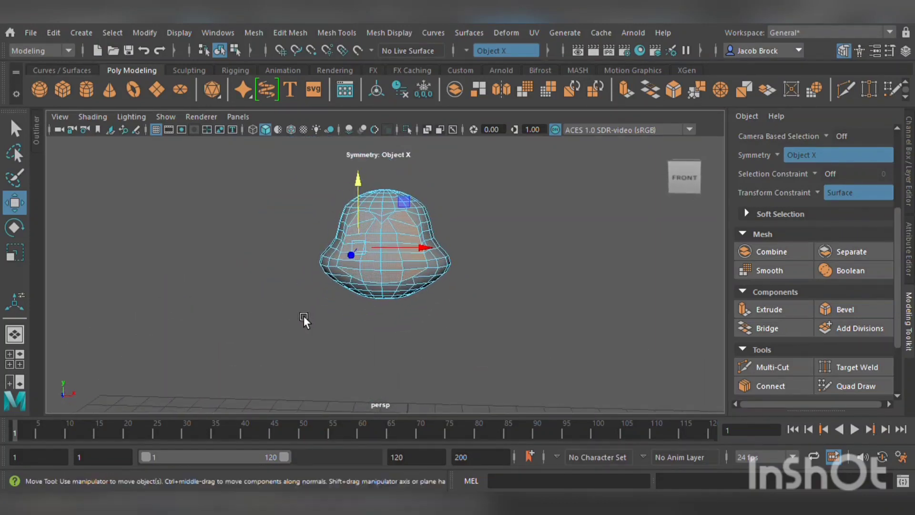
scroll(303, 315, "up", 5)
left_click(336, 261, "shift")
left_click_drag(409, 280, 387, 302, "alt")
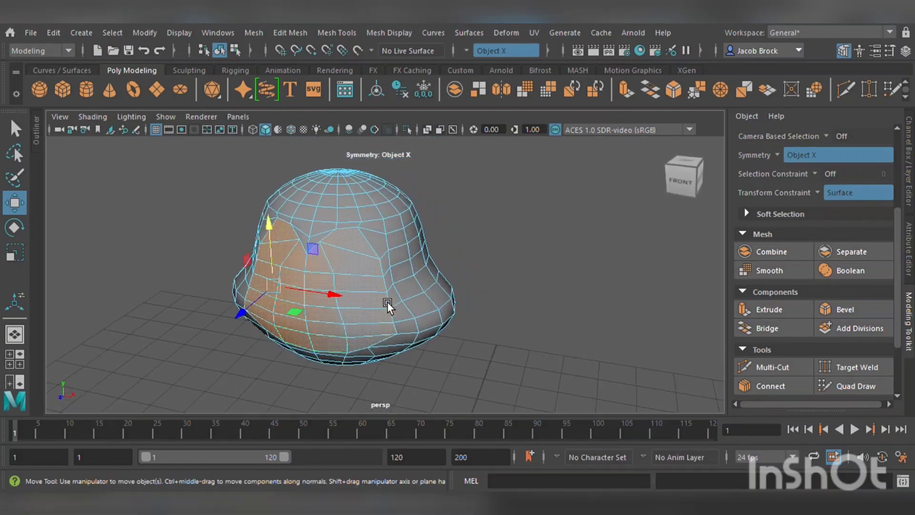
Extrude the selected faces slightly inward, then try scaling and moving them and undo those adjustments.
left_click(781, 310)
middle_click_drag(259, 344, 274, 355)
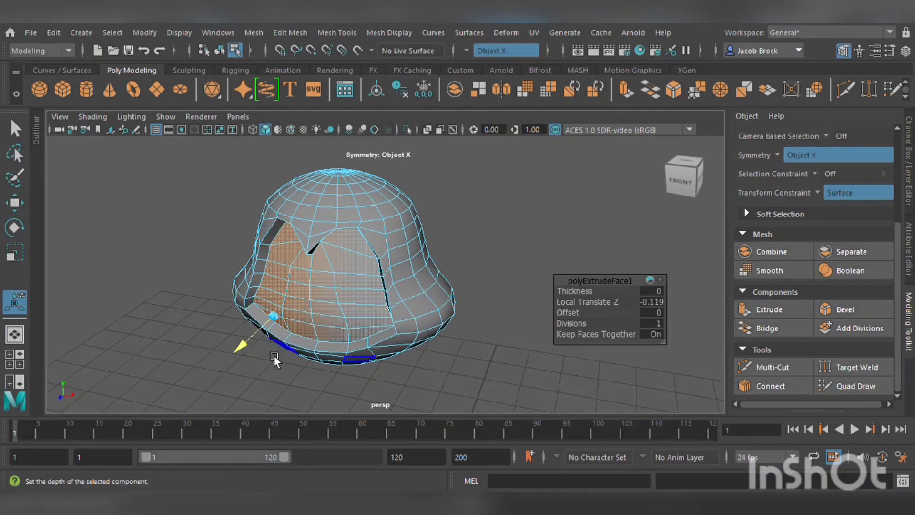
key("r")
middle_click_drag(290, 297, 314, 286)
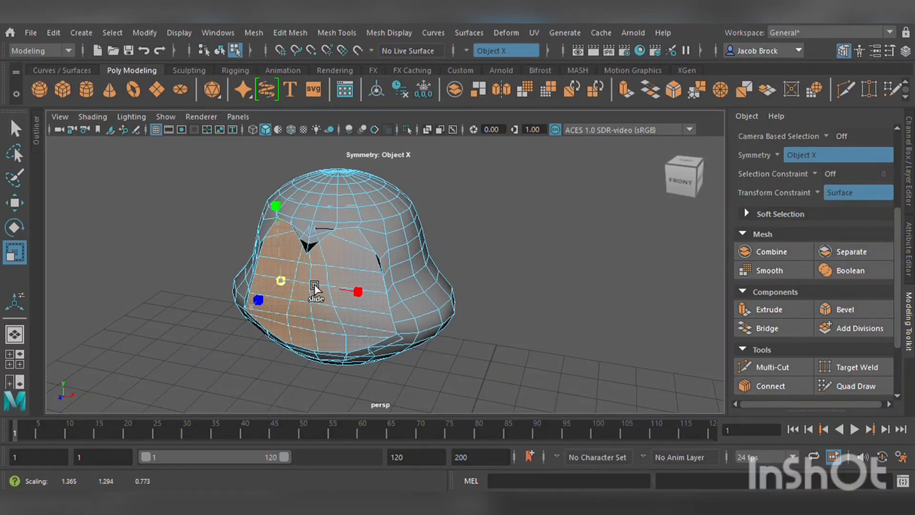
left_click(15, 203)
middle_click_drag(267, 305, 283, 303)
key("ctrl+z")
key("ctrl+z")
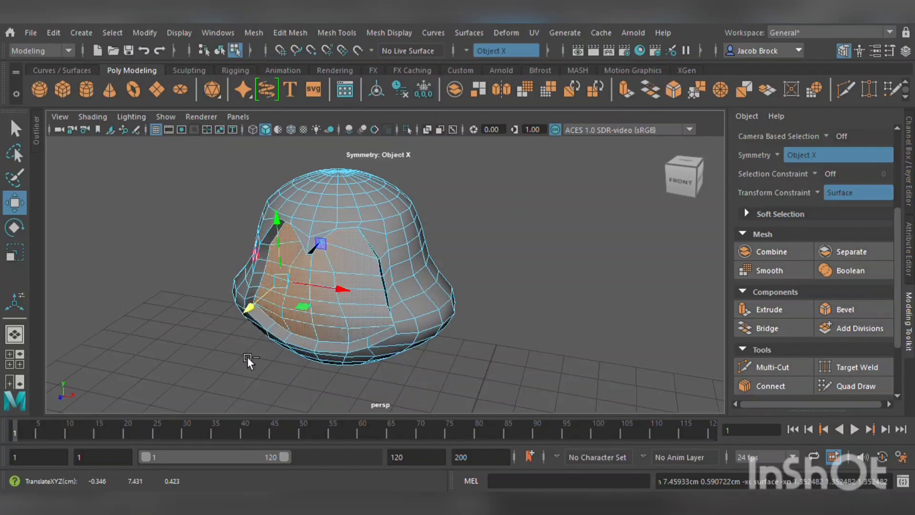
Try moving the extruded faces and other components, undoing the changes.
scroll(301, 330, "down", 5)
scroll(305, 339, "up", 5)
left_click_drag(309, 348, 344, 351, "alt")
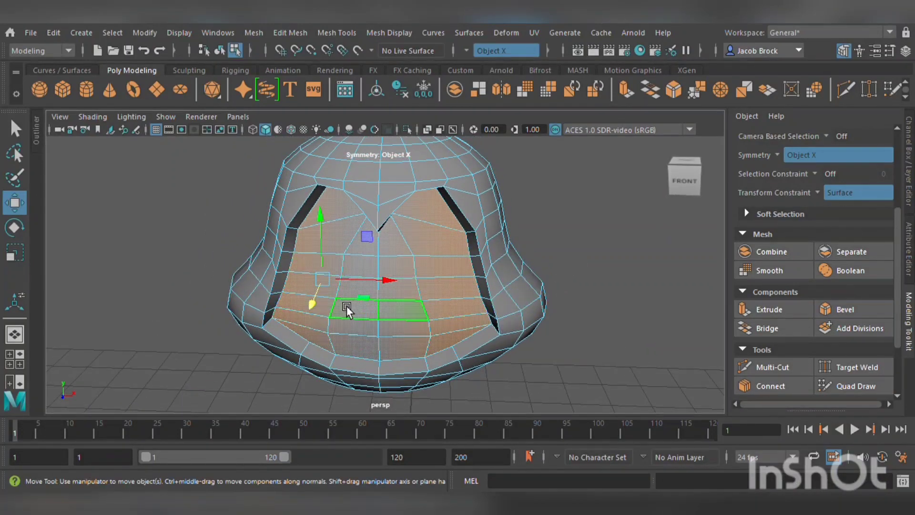
middle_click_drag(326, 303, 343, 303)
left_click_drag(344, 302, 325, 294, "alt")
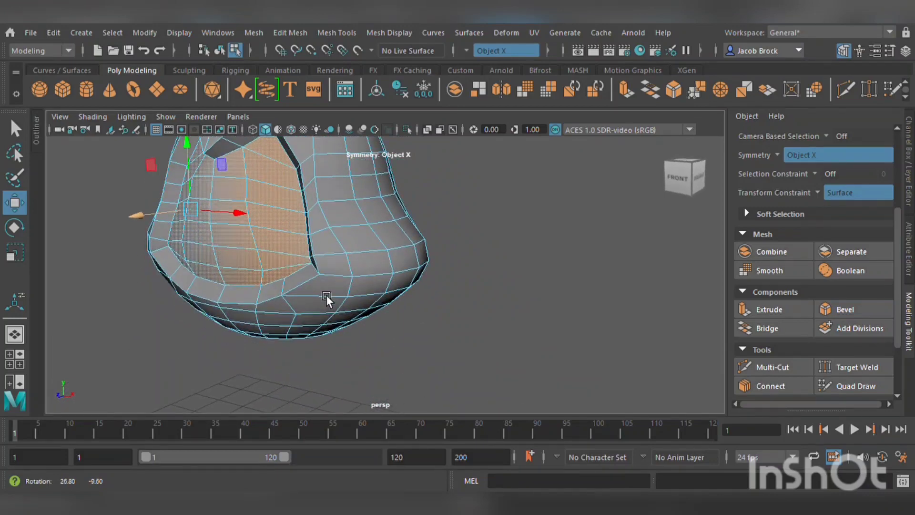
middle_click_drag(320, 271, 399, 310, "alt")
left_click(499, 212)
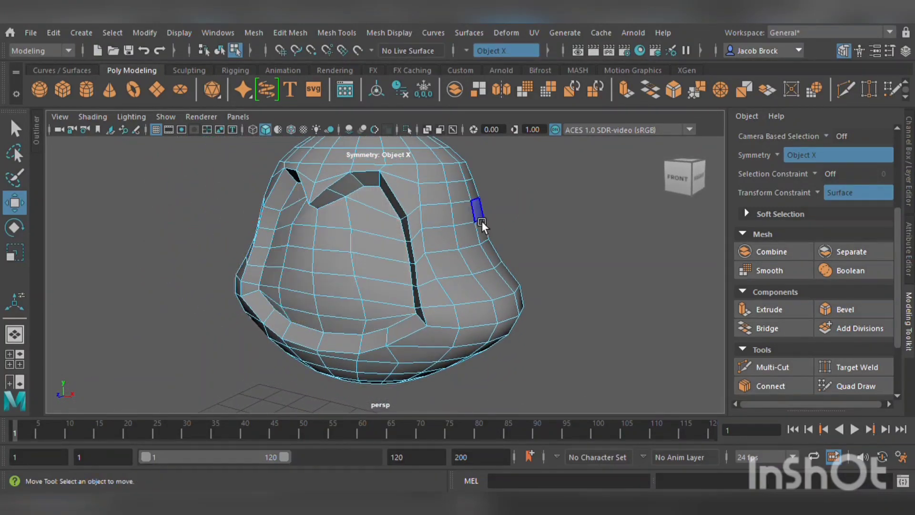
left_click_drag(361, 259, 382, 277, "alt")
key("ctrl+z")
key("ctrl+z")
key("ctrl+z")
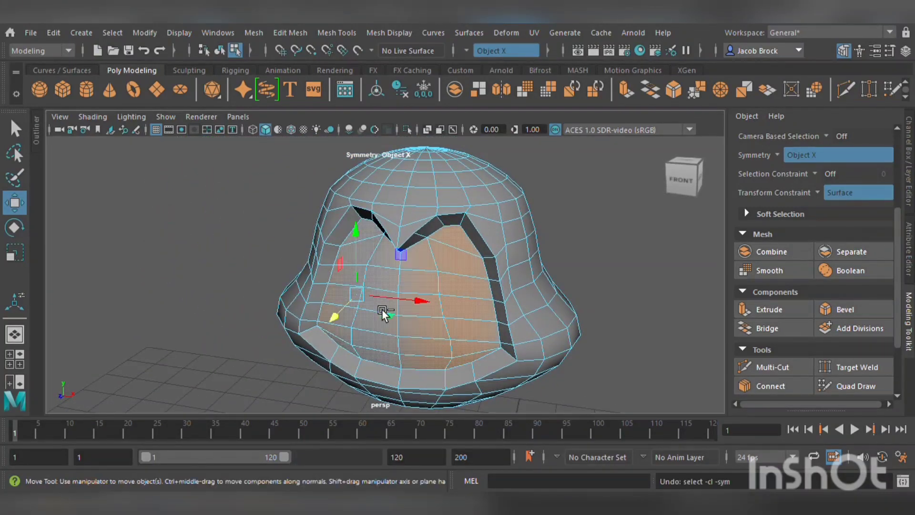
left_click(592, 256)
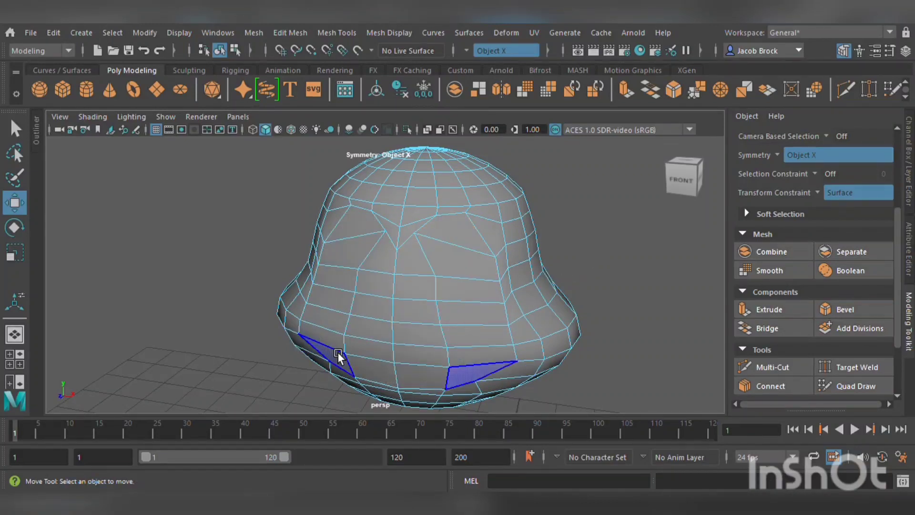
Select the faces on the front of the body and extrude them slightly inward.
mouse_move(337, 351)
left_mouse_down()
mouse_move(359, 258)
mouse_move(385, 261)
mouse_move(408, 373)
left_mouse_up()
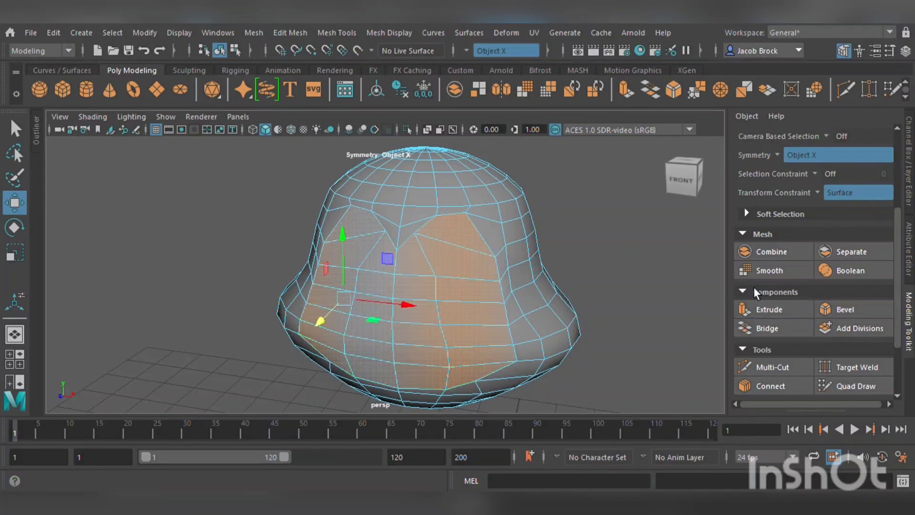
left_click(784, 321)
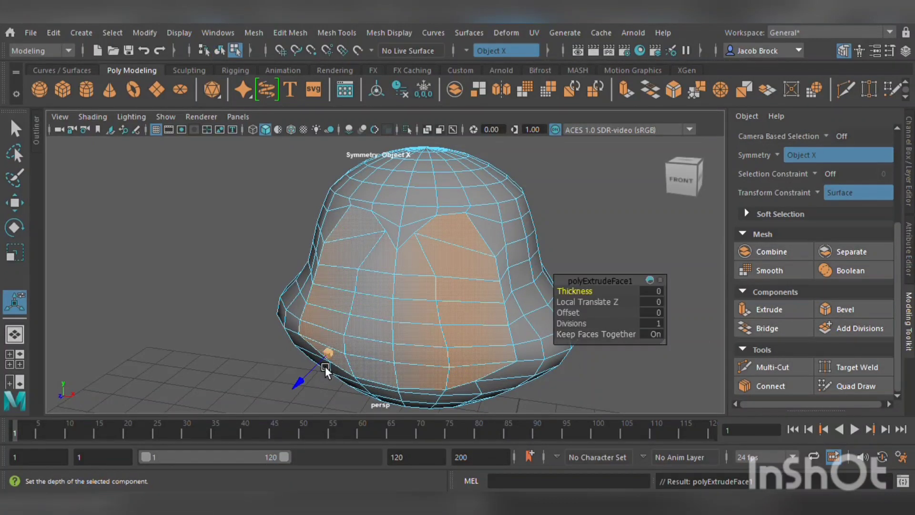
left_click_drag(321, 379, 346, 362)
key("r")
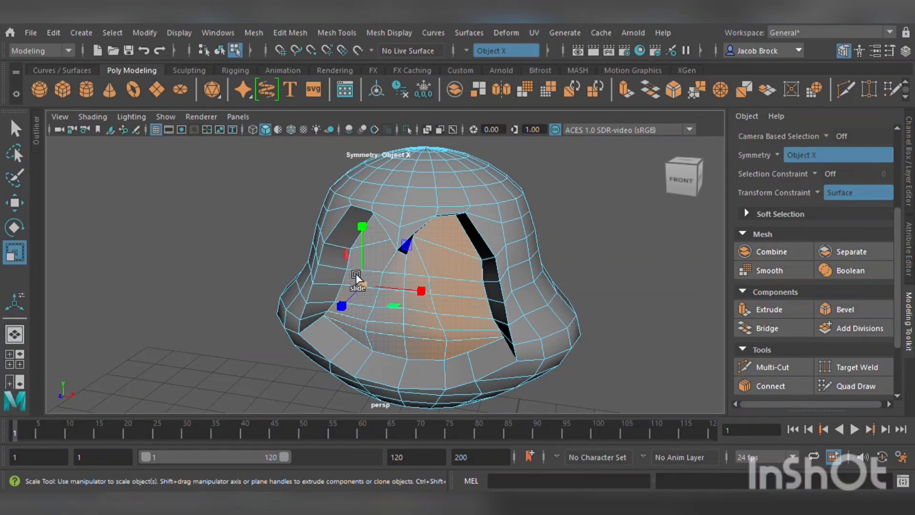
mouse_move(420, 250)
left_mouse_down()
mouse_move(433, 253)
mouse_move(422, 257)
left_mouse_up()
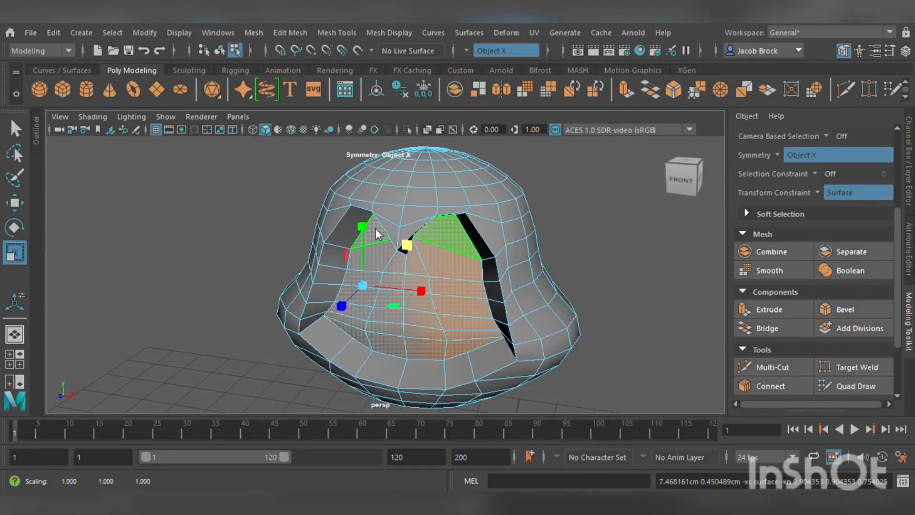
Try scaling an edge loop beside the extruded faces and undo the changes.
left_click(363, 147)
scroll(377, 225, "up", 3)
double_click(345, 253)
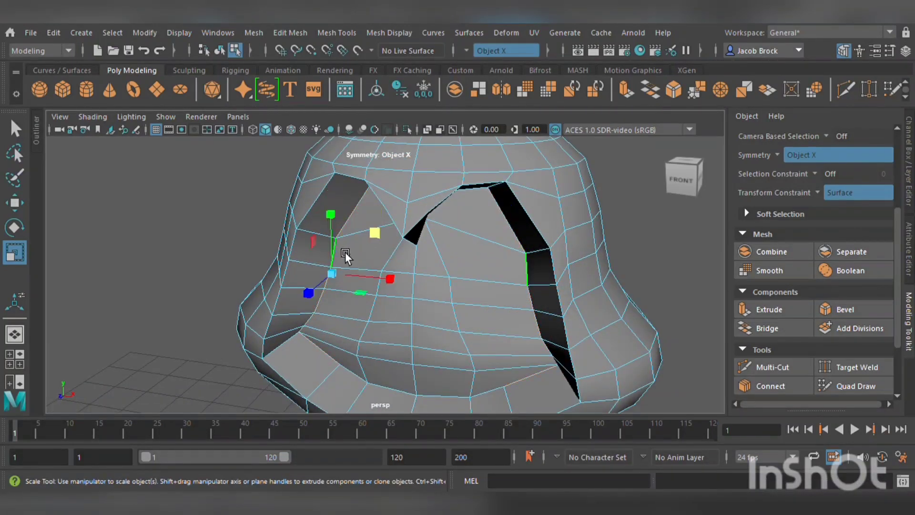
mouse_move(385, 239)
left_mouse_down()
mouse_move(402, 229)
mouse_move(400, 239)
left_mouse_up()
mouse_move(342, 275)
left_mouse_down()
mouse_move(364, 271)
mouse_move(331, 286)
left_mouse_up()
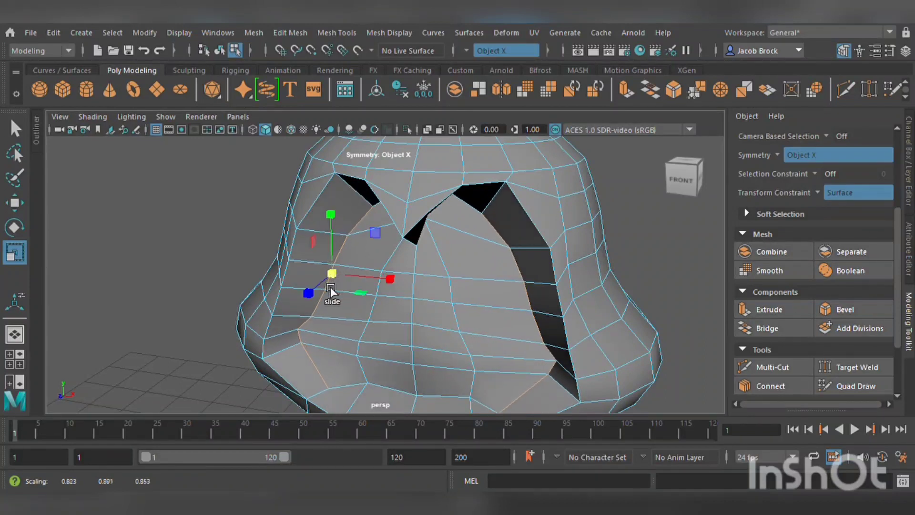
key("ctrl+z")
key("ctrl+z")
middle_click_drag(381, 283, 386, 313)
key("ctrl+z")
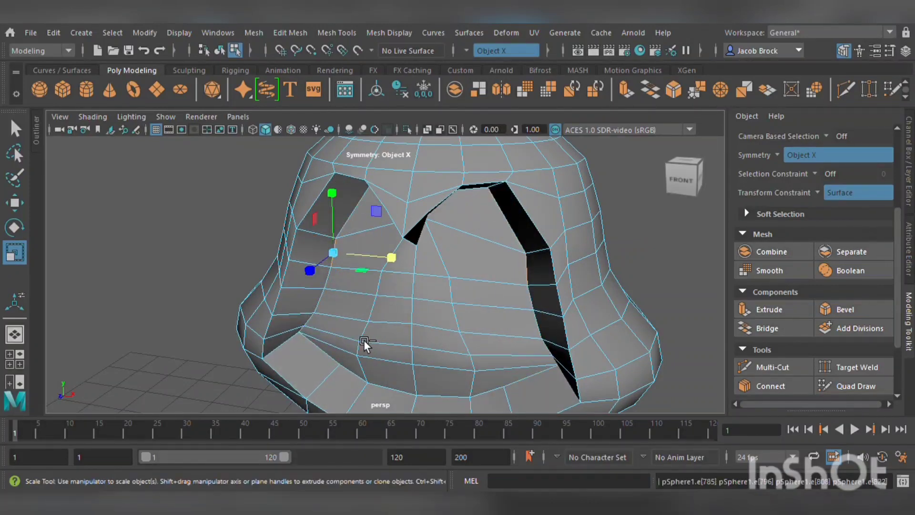
key("ctrl+z")
Orbit and zoom around the body to inspect the extruded groove.
scroll(356, 339, "down", 3)
scroll(364, 312, "up", 3)
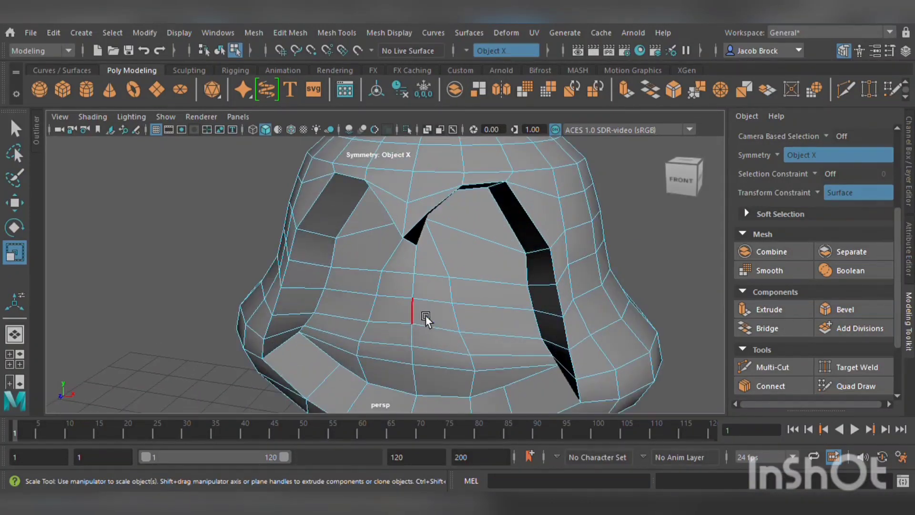
scroll(429, 317, "down", 3)
left_click_drag(501, 325, 450, 310, "alt")
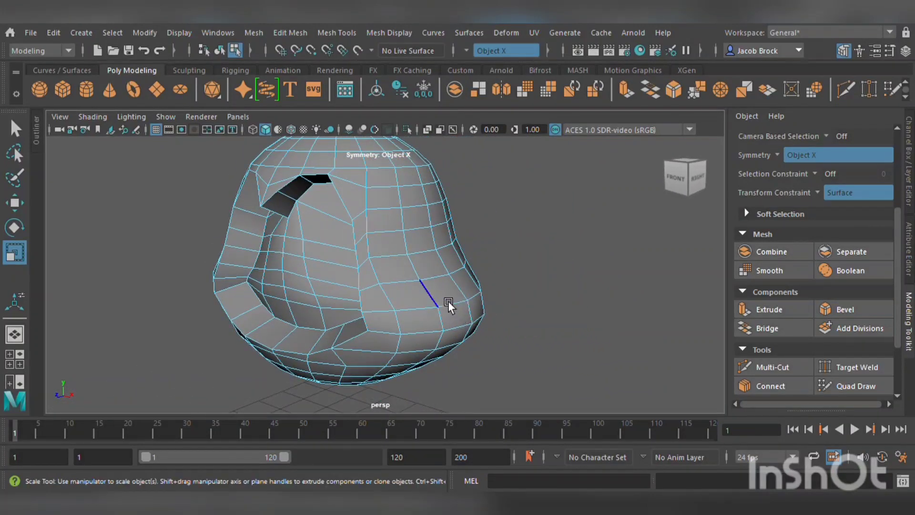
scroll(328, 214, "up", 5)
scroll(293, 218, "down", 5)
scroll(359, 215, "up", 2)
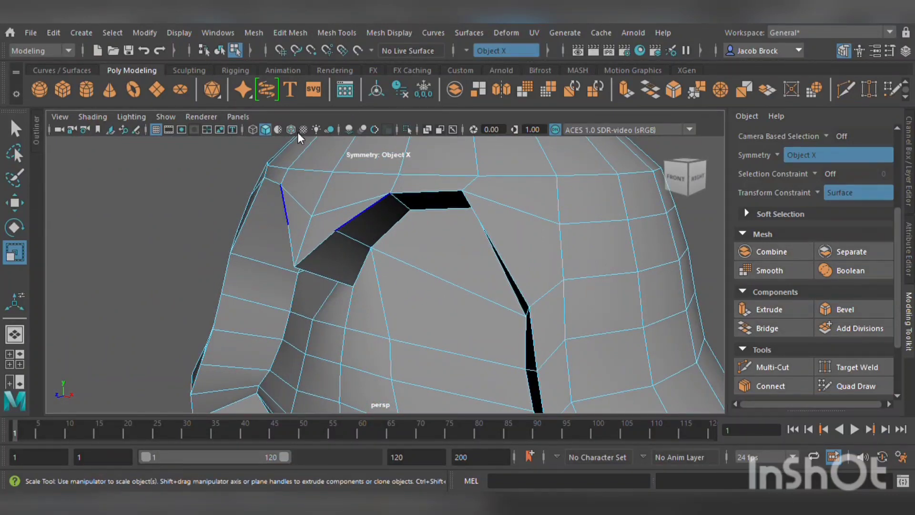
Try moving a vertex at the groove's corner in vertex mode and undo it.
key("F9")
left_click(363, 285)
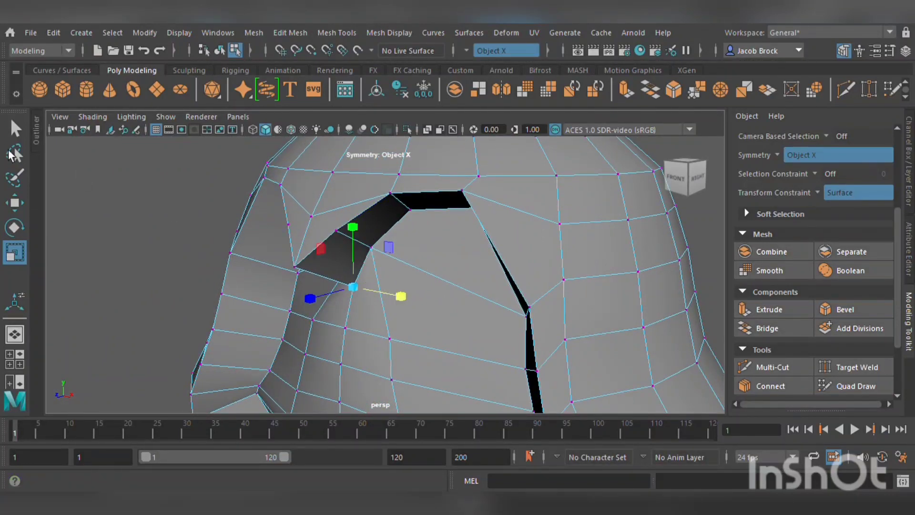
left_click(23, 210)
middle_click_drag(324, 219, 385, 230, "ctrl+shift")
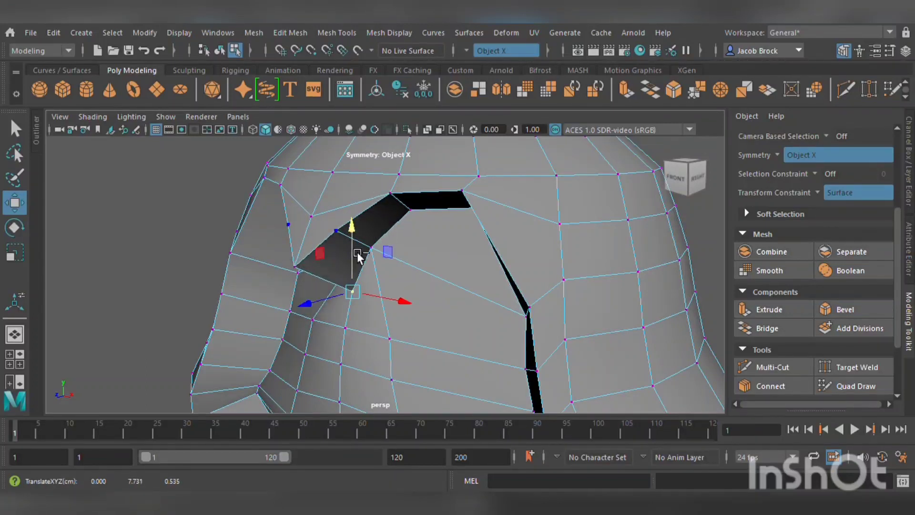
key("ctrl+z")
key("ctrl+z")
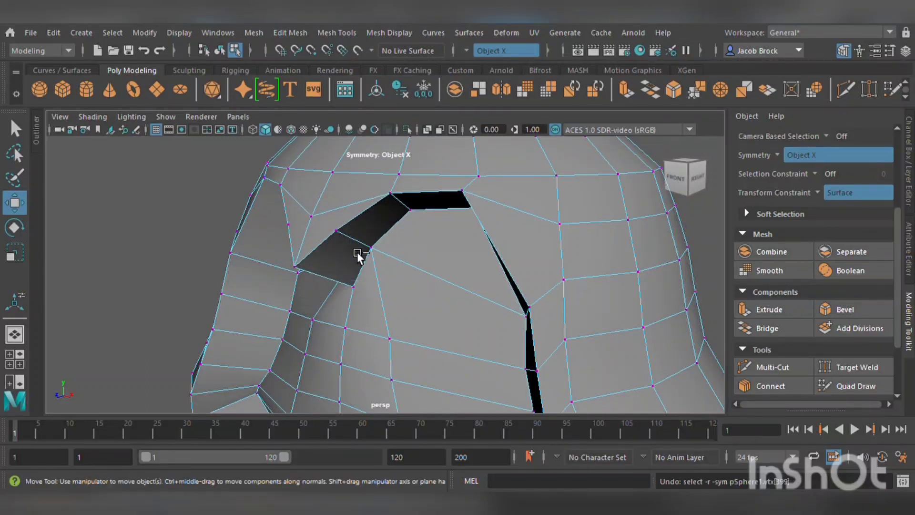
Turn the Transform Constraint off.
left_click(817, 205)
scroll(418, 288, "down", 6)
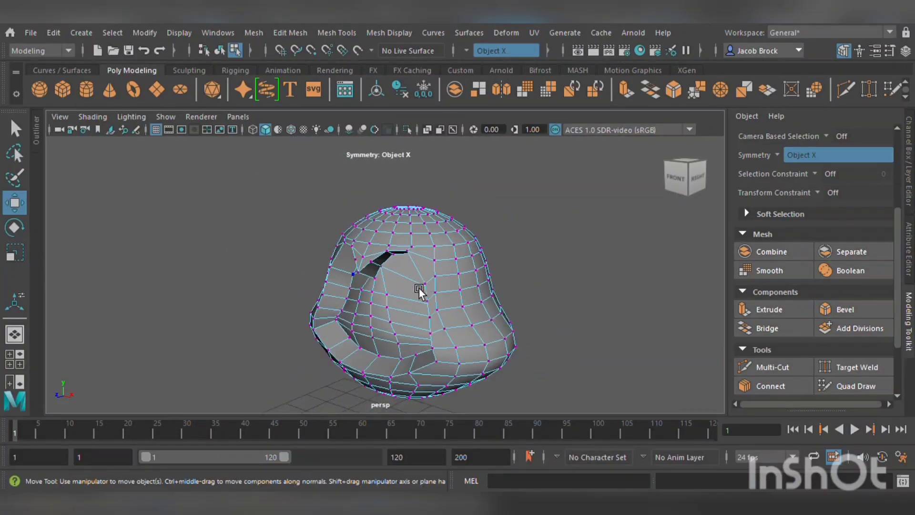
Undo the recent groove extrusion and constraint edits, then turn symmetry off.
left_click_drag(378, 310, 448, 316, "alt")
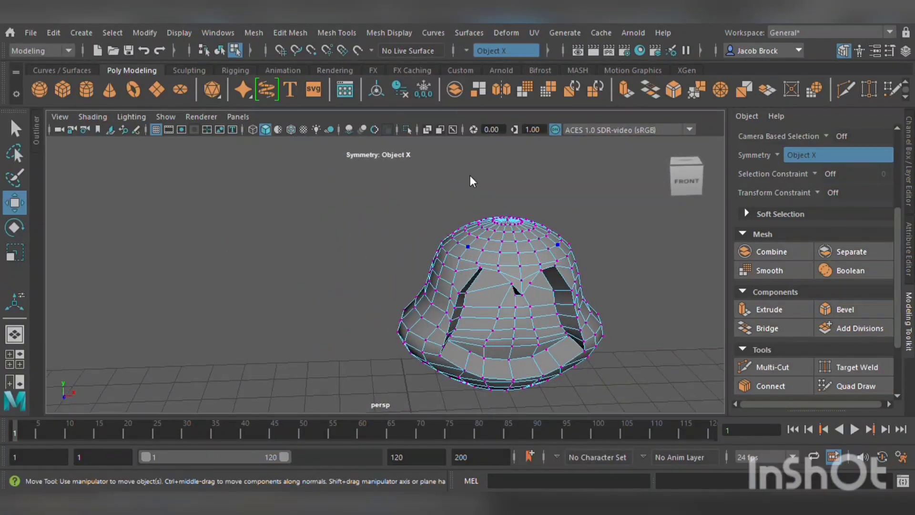
key("ctrl+z")
key("ctrl+z")
key("ctrl+z")
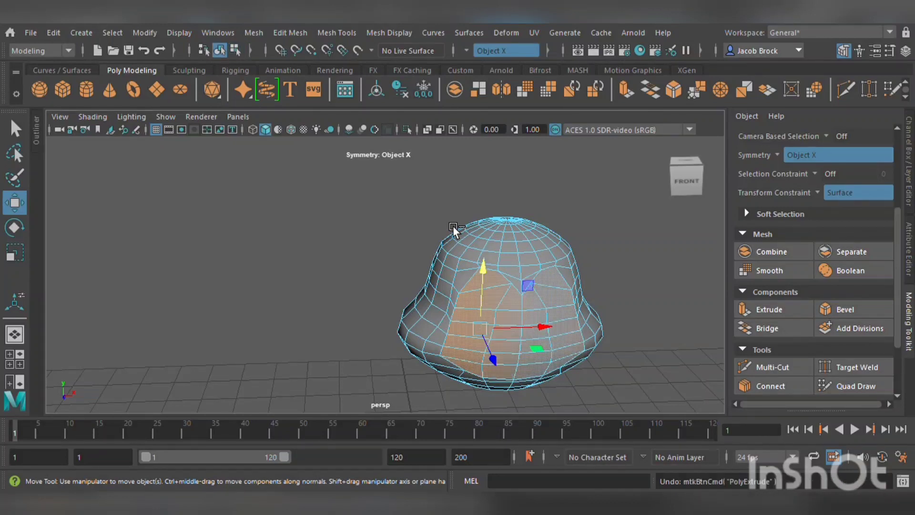
key("ctrl+z")
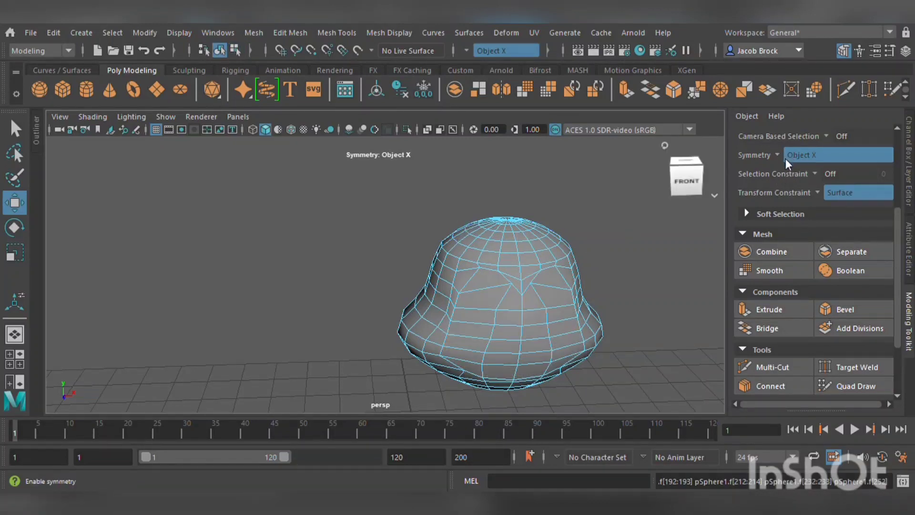
key("ctrl+z")
key("ctrl+z")
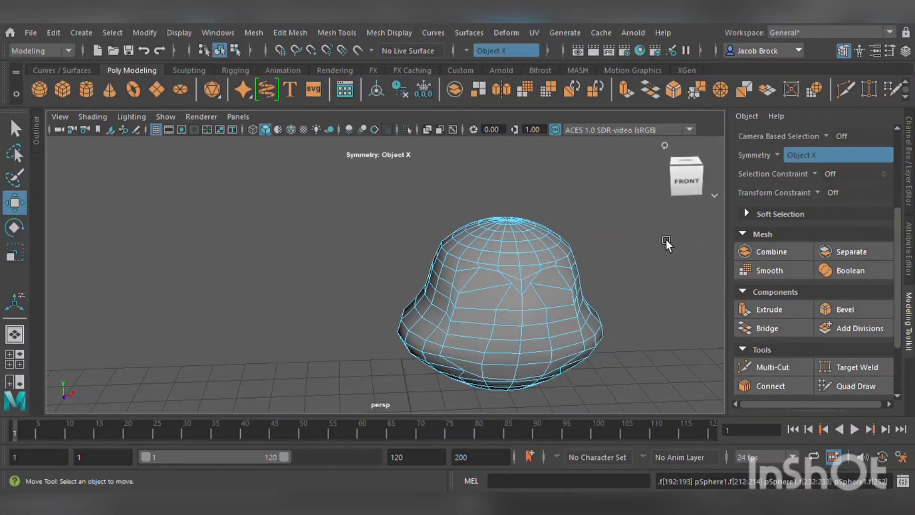
left_click(796, 161)
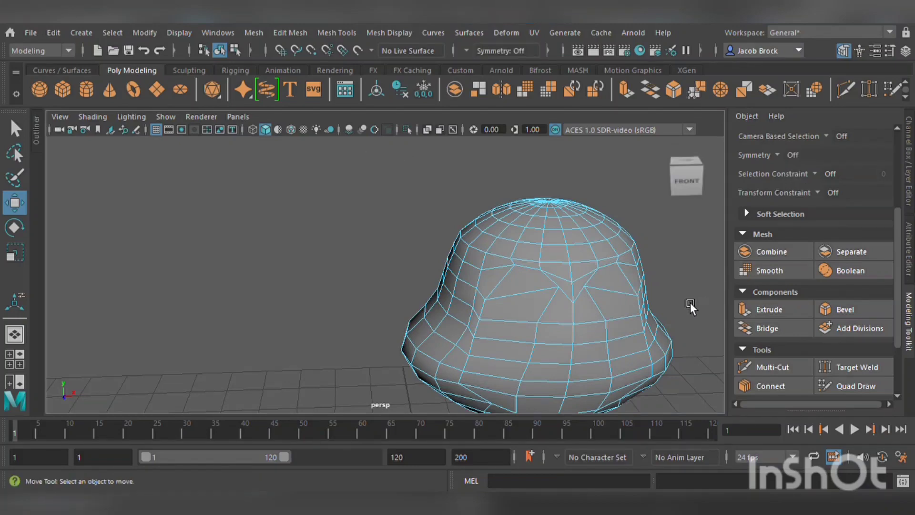
Select a block of faces across the front of the body and extrude them.
middle_click_drag(662, 293, 596, 238, "alt")
scroll(597, 242, "up", 3)
left_click_drag(599, 254, 572, 248, "alt")
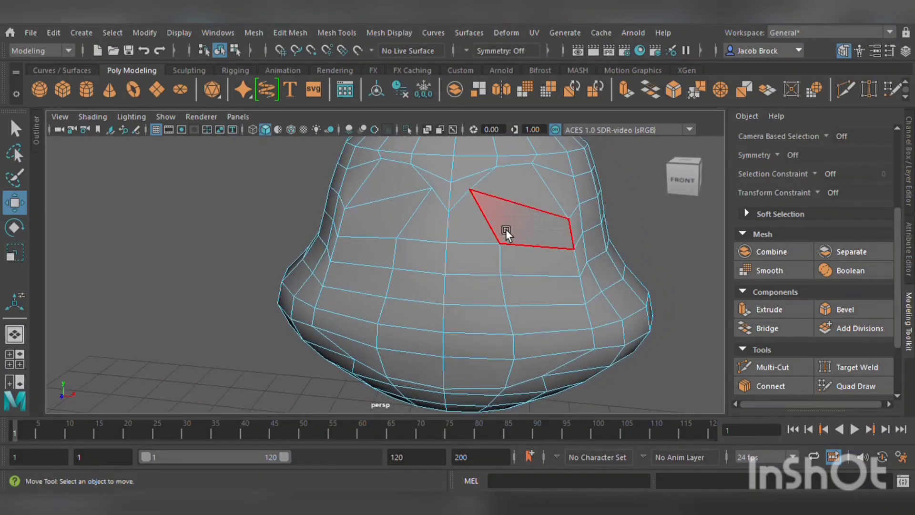
mouse_move(496, 222)
left_mouse_down()
mouse_move(540, 239)
mouse_move(547, 351)
mouse_move(494, 386)
mouse_move(424, 356)
mouse_move(365, 348)
mouse_move(379, 214)
mouse_move(427, 219)
mouse_move(454, 341)
left_mouse_up()
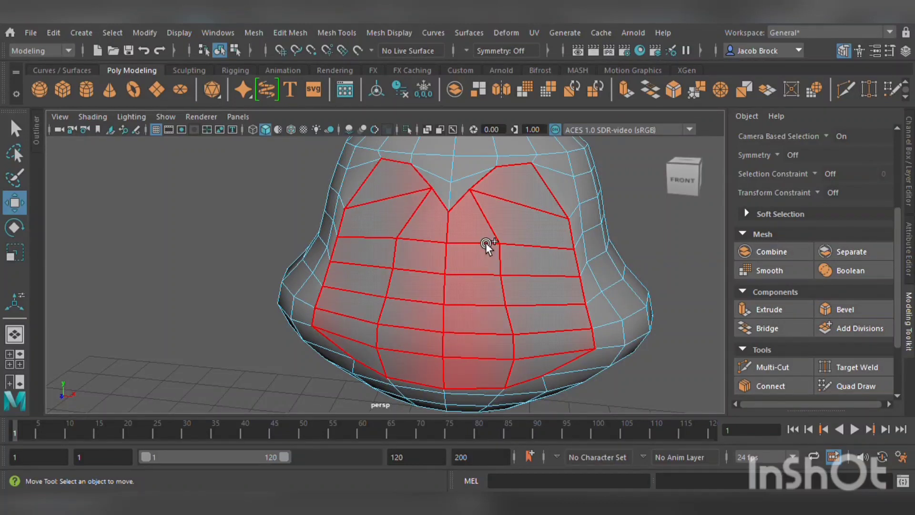
left_click_drag(485, 242, 487, 244)
left_click(756, 312)
Scale the extruded front faces inward to form a groove around the front panel.
left_click_drag(419, 314, 311, 361, "alt")
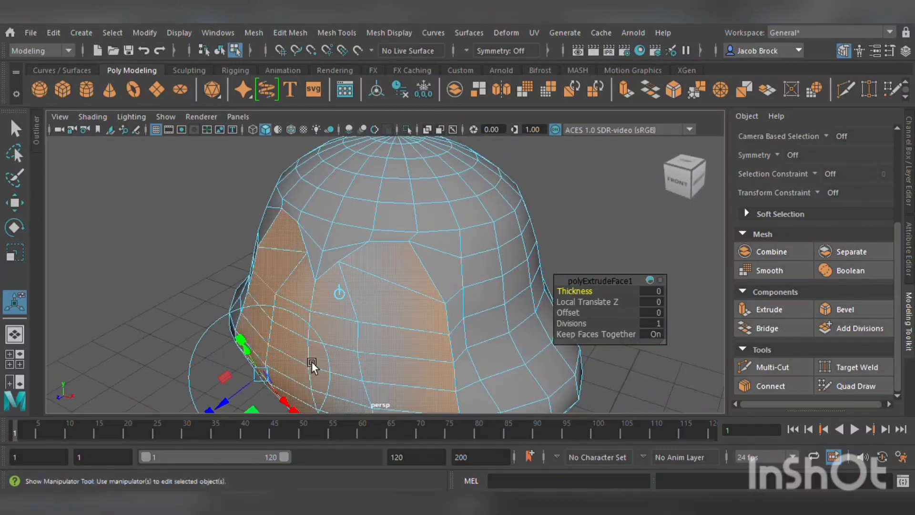
left_click_drag(227, 407, 300, 388)
left_click(15, 252)
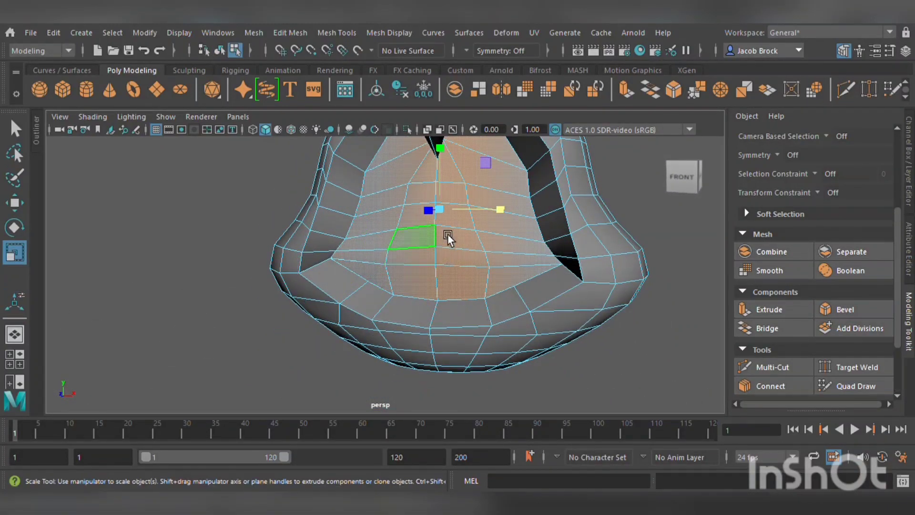
left_click_drag(447, 233, 414, 244, "alt")
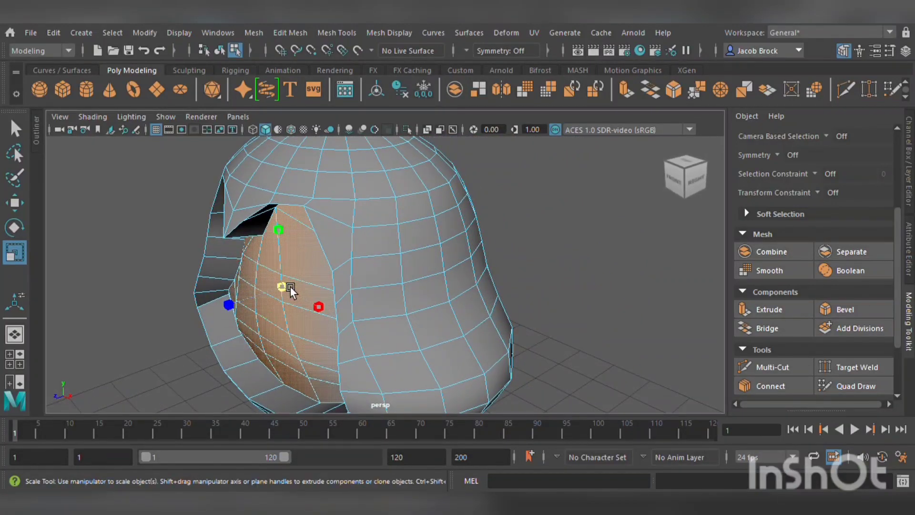
left_click_drag(289, 285, 527, 347, "alt")
left_click_drag(562, 267, 462, 264)
scroll(329, 214, "up", 3)
middle_click_drag(299, 223, 373, 253, "alt")
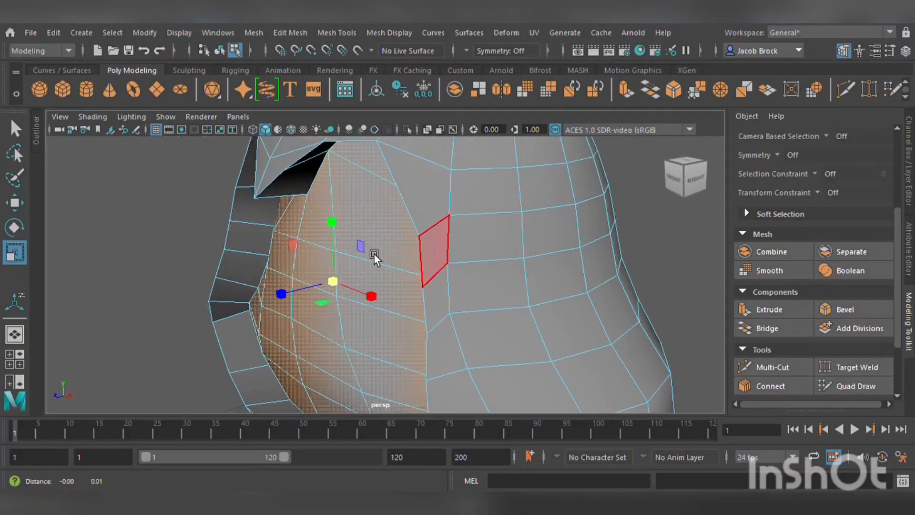
left_click_drag(373, 253, 511, 266, "alt")
scroll(425, 276, "down", 5)
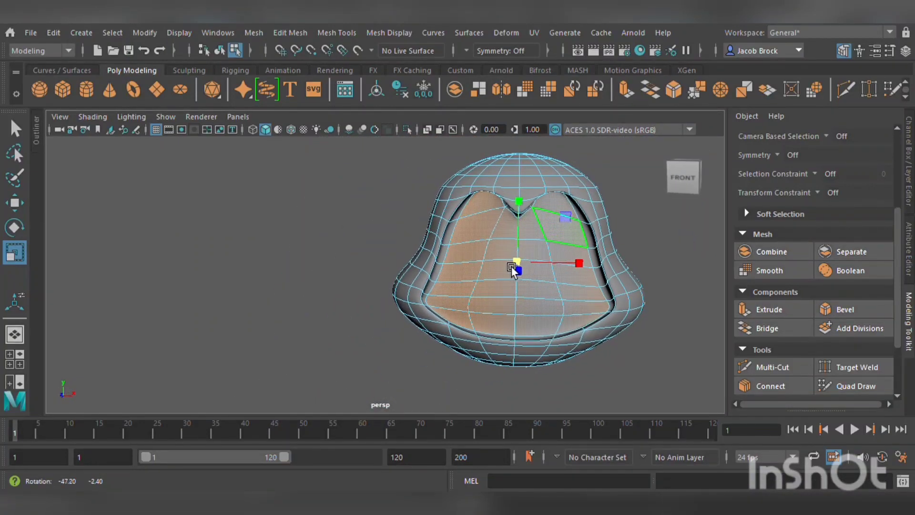
Try reshaping faces and vertices at the top of the groove and undo the changes.
left_click(630, 193)
left_click_drag(630, 194, 545, 195, "alt")
left_click(448, 216)
scroll(448, 215, "up", 4)
left_click(337, 199)
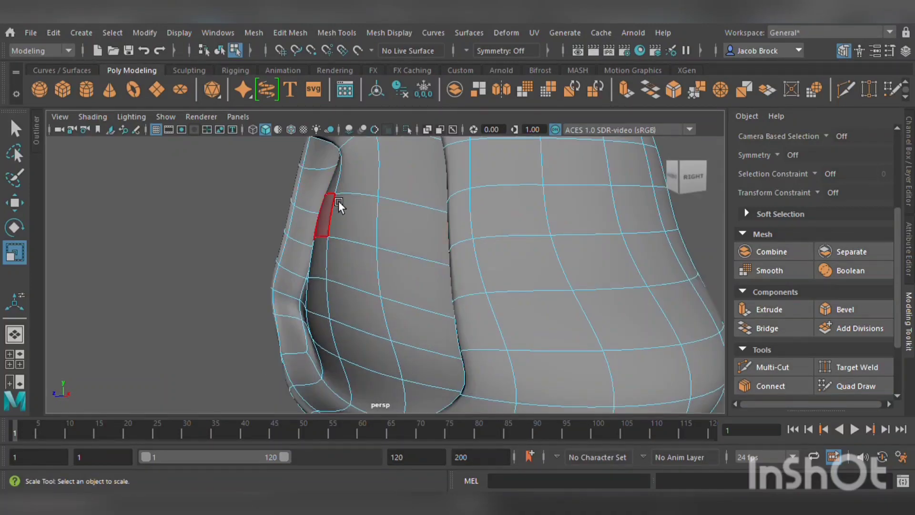
left_click_drag(337, 200, 382, 214, "alt")
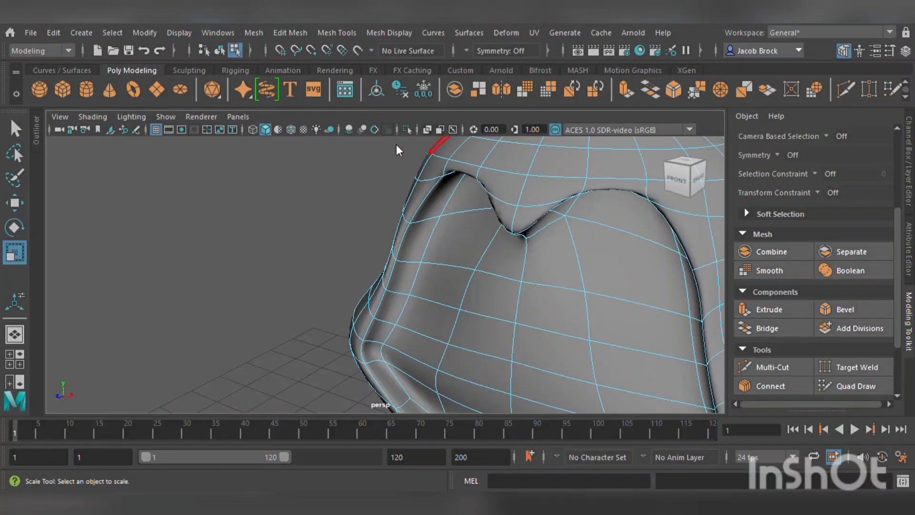
left_click_drag(505, 204, 501, 238, "alt")
left_click(303, 231)
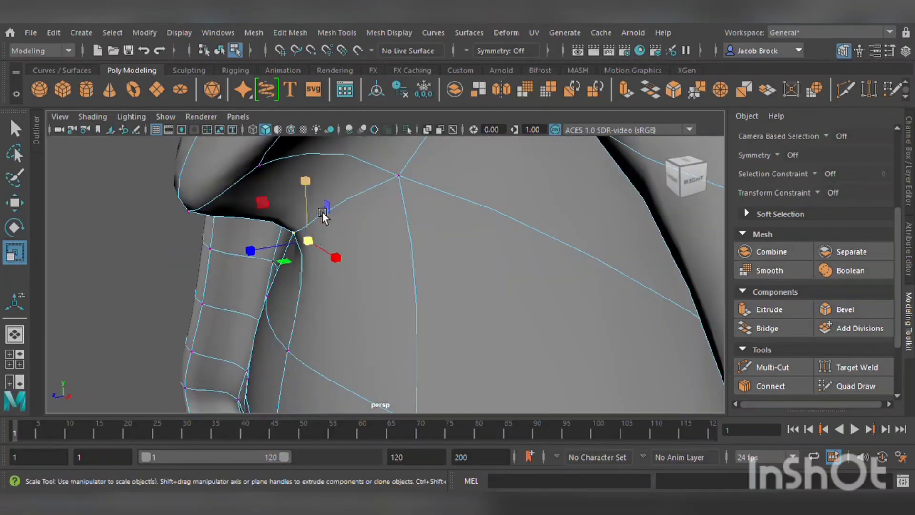
left_click(21, 200)
left_click_drag(321, 181, 356, 93)
scroll(345, 181, "down", 10)
left_click_drag(345, 181, 413, 243, "alt")
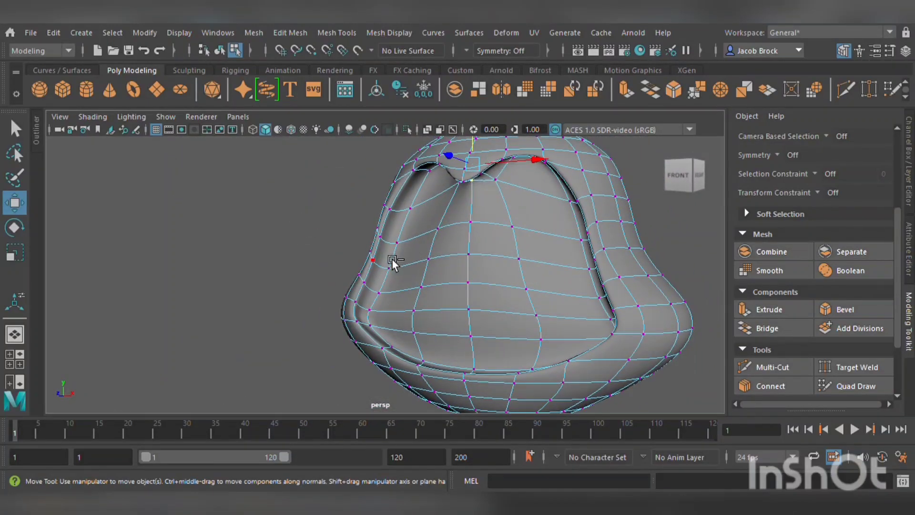
key("ctrl+z")
key("ctrl+z")
key("ctrl+z")
key("ctrl+z")
key("ctrl+z")
key("ctrl+z")
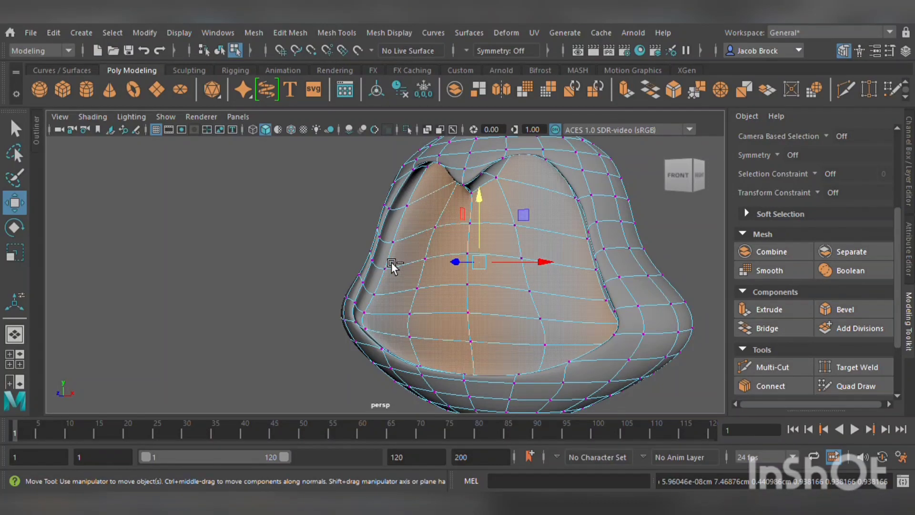
key("ctrl+z")
key("ctrl+z")
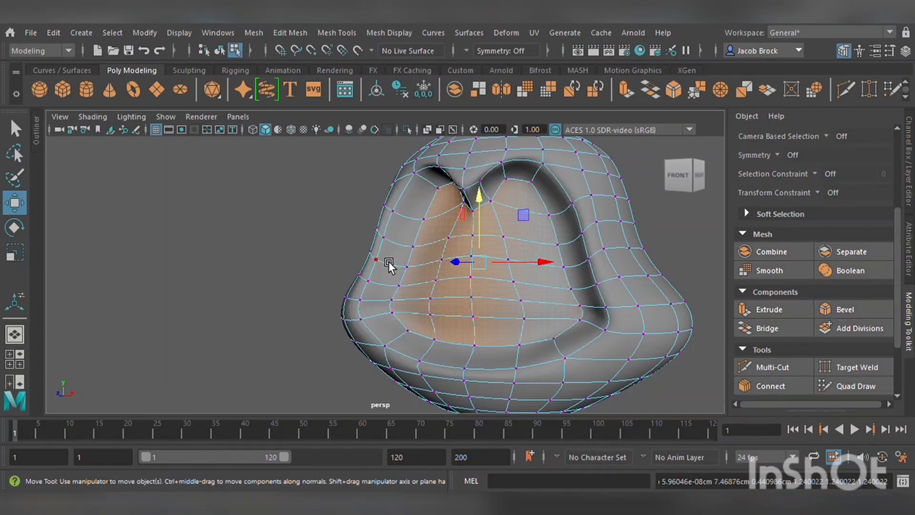
Try scaling faces beside the groove with the Scale tool and undo the changes.
left_click_drag(509, 247, 466, 293, "alt")
left_click(14, 253)
left_click(640, 220)
scroll(632, 219, "up", 5)
left_click_drag(632, 218, 609, 250, "alt")
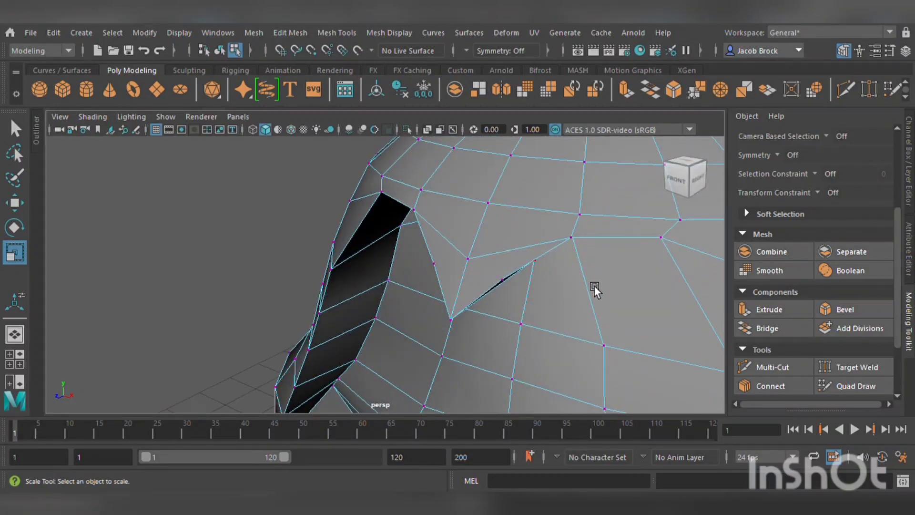
left_click_drag(593, 285, 556, 266, "alt")
scroll(612, 268, "down", 10)
key("ctrl+z")
key("ctrl+z")
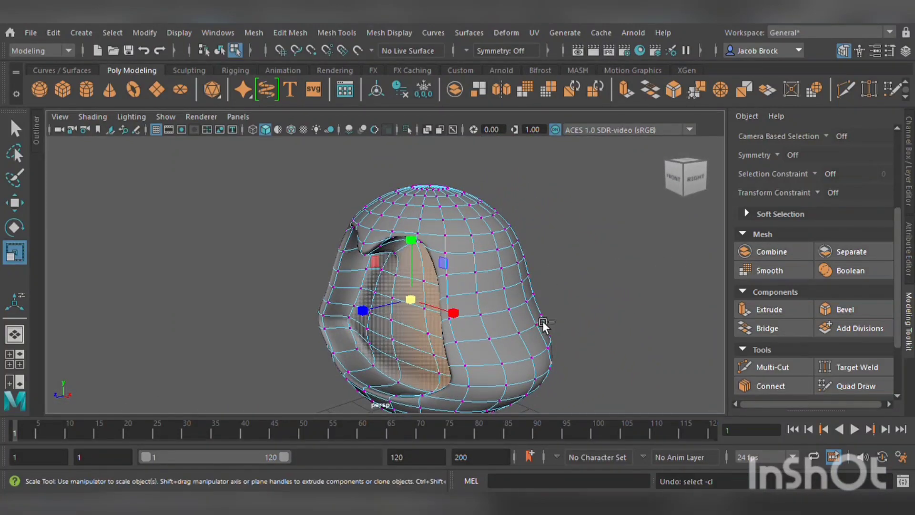
key("ctrl+z")
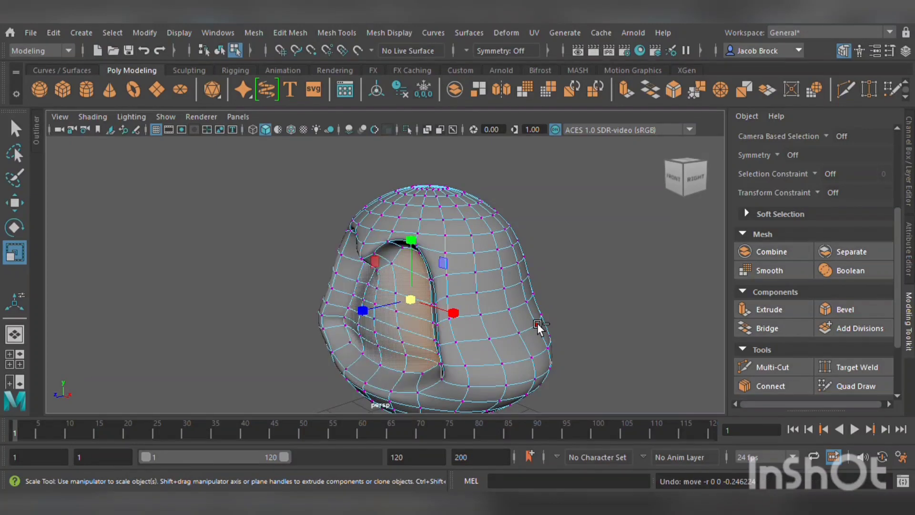
key("ctrl+z")
Switch the body back to its unsmoothed low-poly display.
left_click(594, 260)
scroll(534, 276, "down", 5)
left_click_drag(473, 295, 503, 300, "alt")
scroll(539, 287, "up", 5)
key("1")
scroll(544, 314, "up", 4)
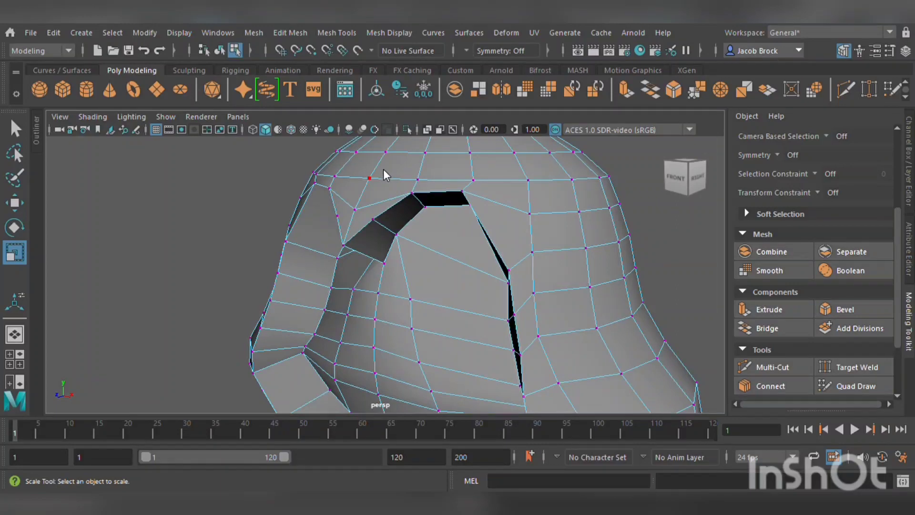
Select the vertices at the groove's top notch and move them down to reshape the notch.
left_click(399, 261)
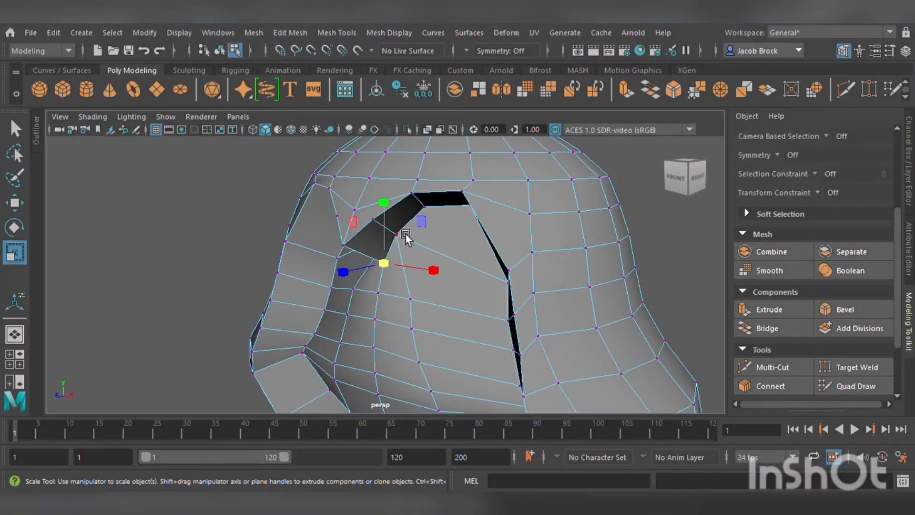
left_click_drag(410, 238, 462, 250, "alt")
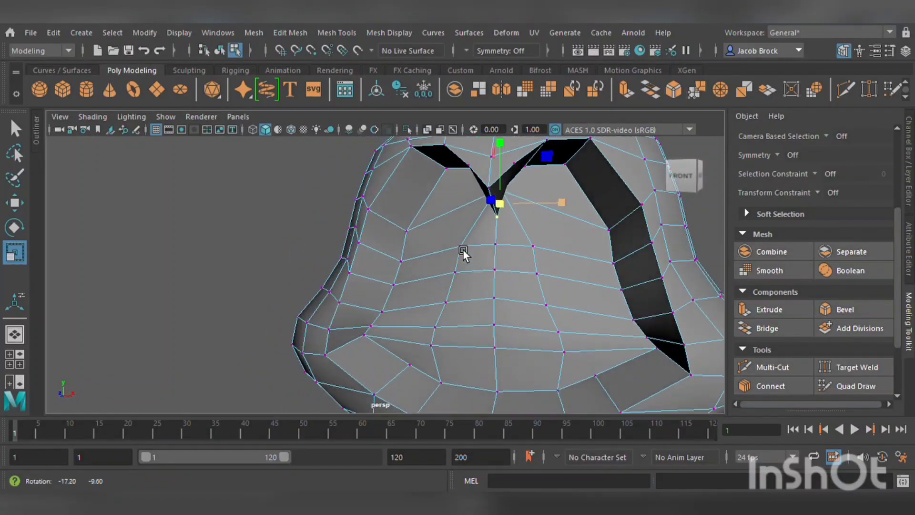
key("Tab")
mouse_move(494, 201)
middle_mouse_down()
mouse_move(507, 201)
mouse_move(497, 196)
middle_mouse_up()
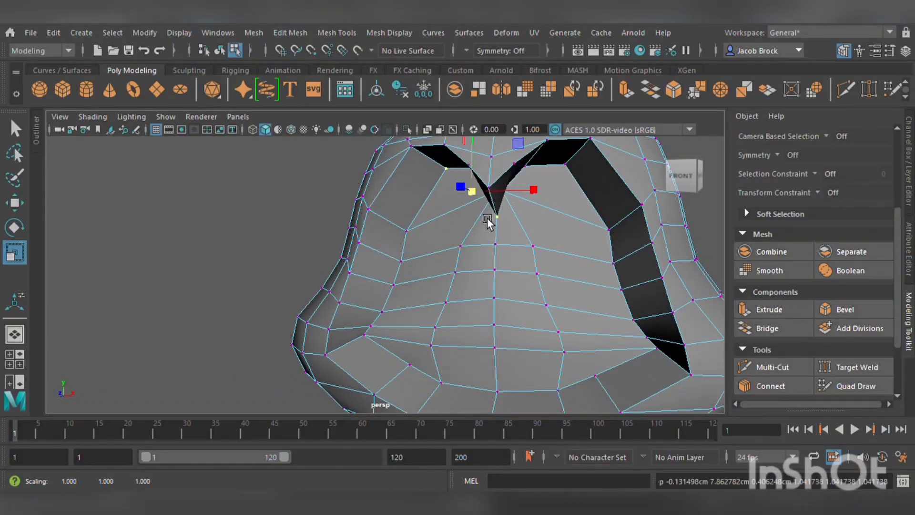
left_click_drag(494, 208, 538, 213, "alt")
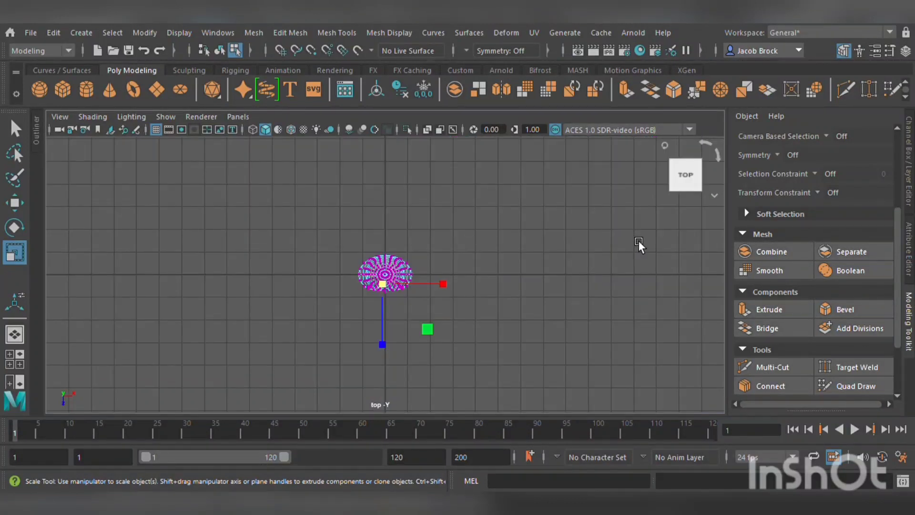
key("space")
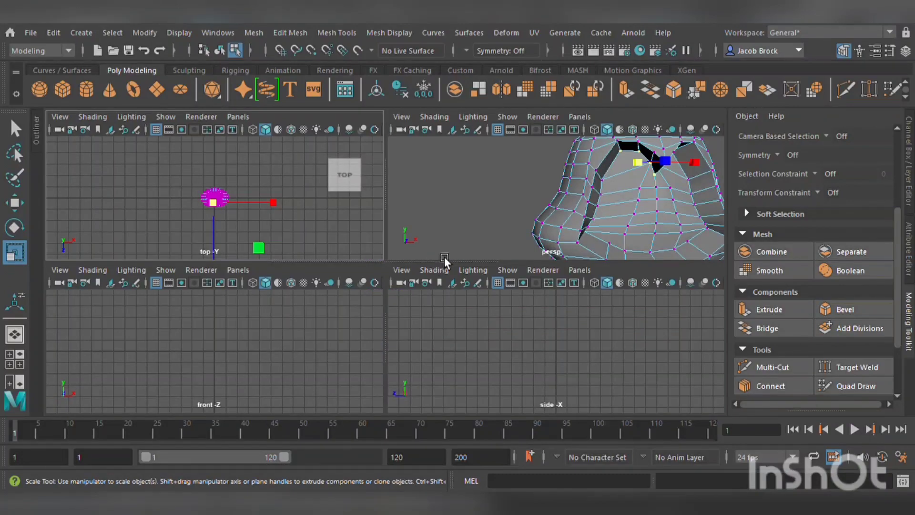
key("space")
left_click_drag(547, 231, 504, 205, "alt")
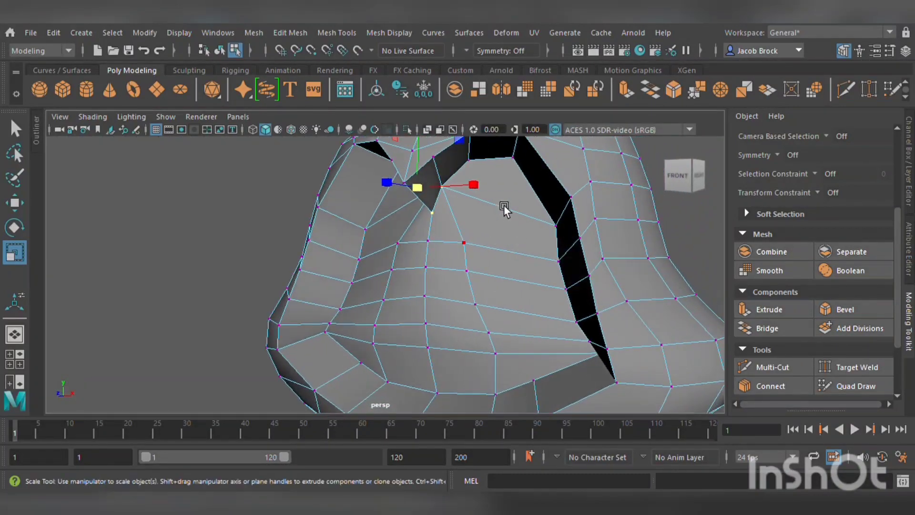
left_click(482, 162, "shift")
left_click(513, 161, "shift")
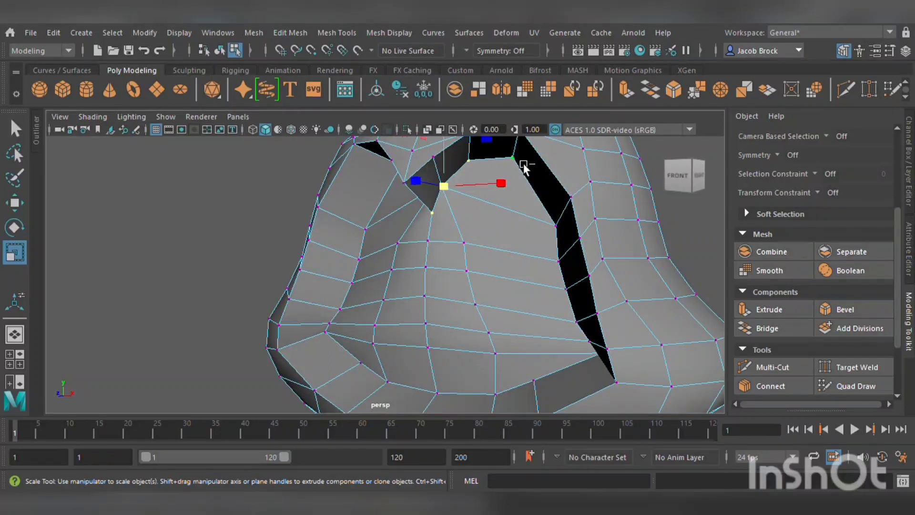
key("w")
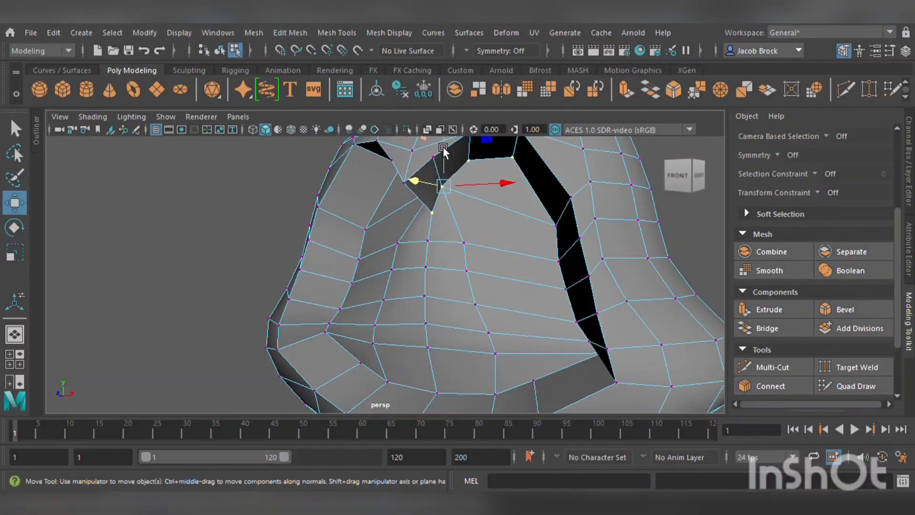
left_click_drag(450, 147, 457, 212)
Select a vertex on the groove's left edge and slide it sideways to straighten the groove.
left_click(445, 260)
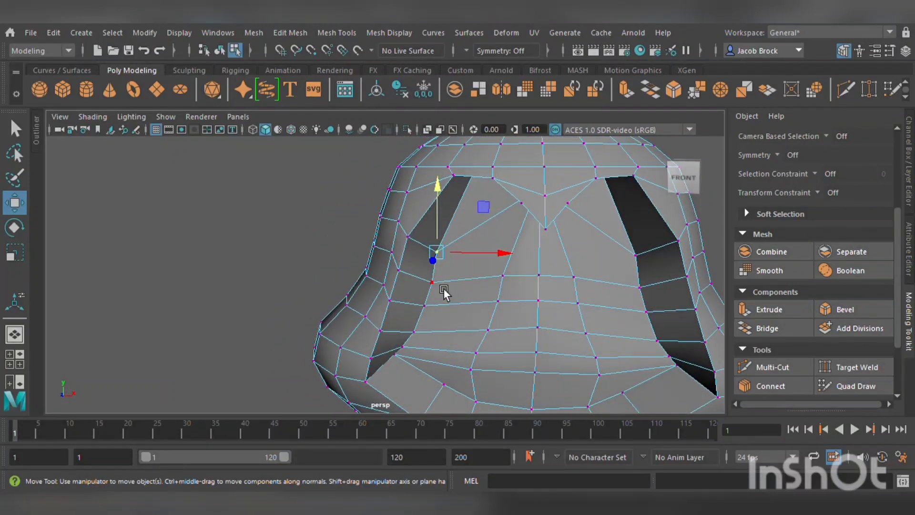
left_click(442, 292)
left_click_drag(437, 308, 427, 340, "shift")
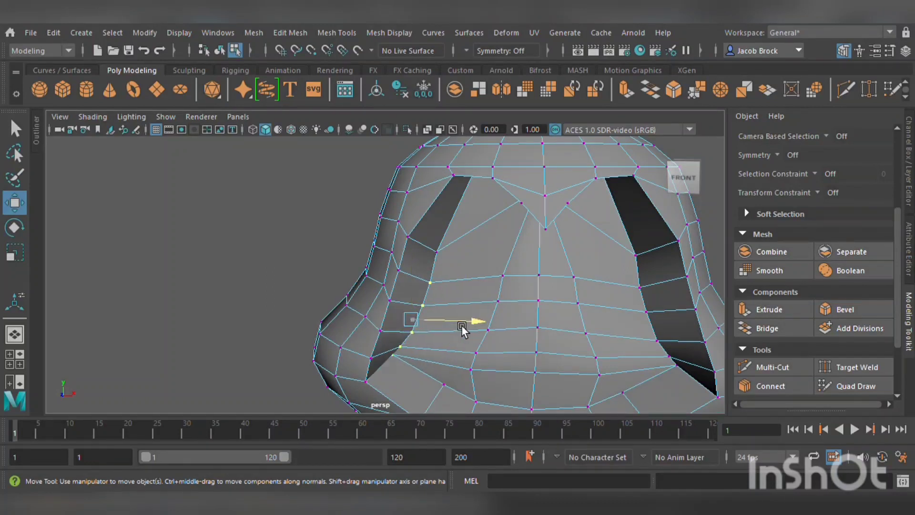
left_click_drag(461, 325, 440, 323)
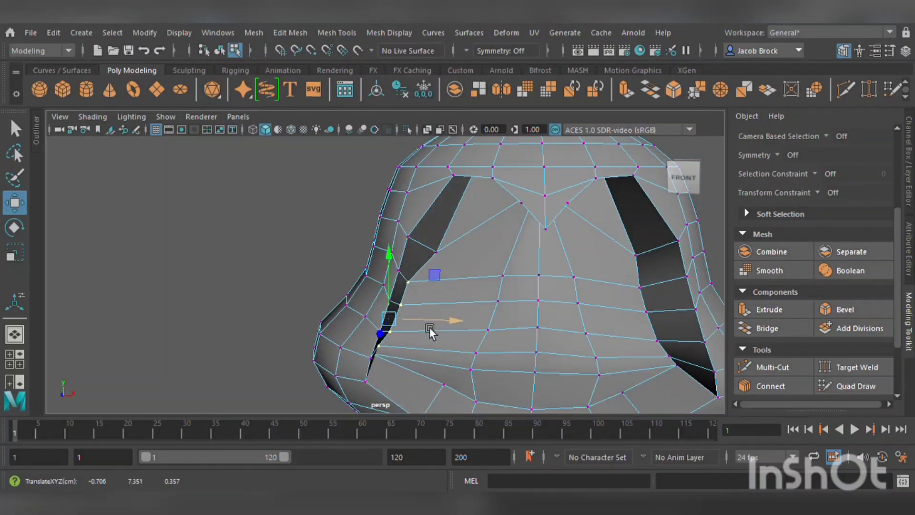
key("ctrl+z")
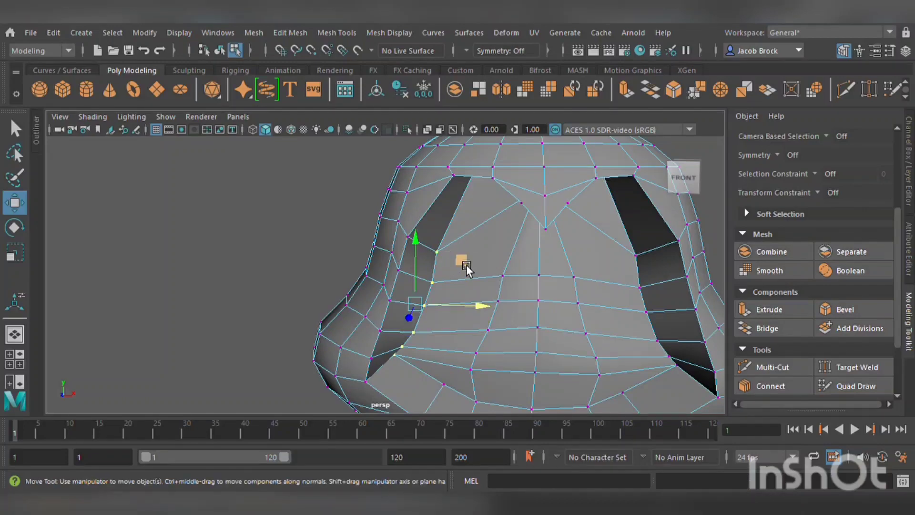
left_click_drag(476, 306, 434, 313)
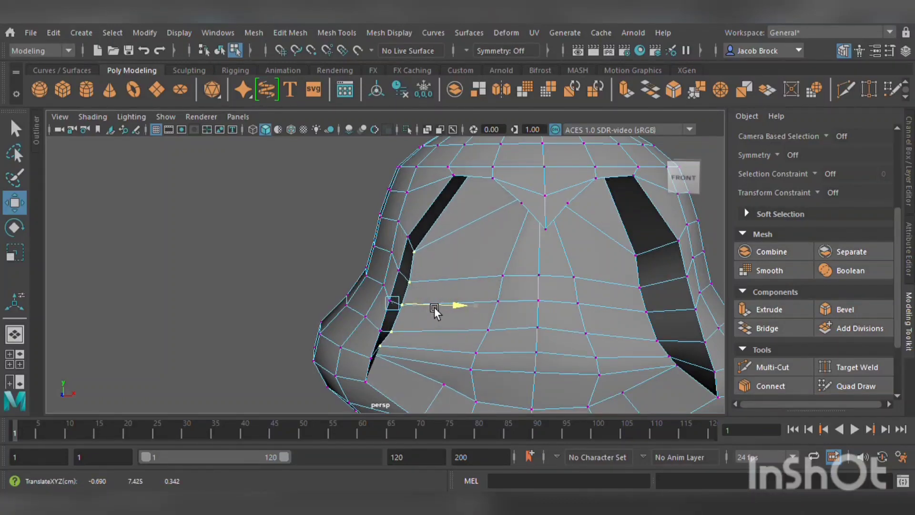
Select the vertices along the right groove's left edge and move them sideways to straighten that groove.
middle_click_drag(449, 320, 369, 300, "alt")
left_click_drag(456, 301, 454, 297, "alt")
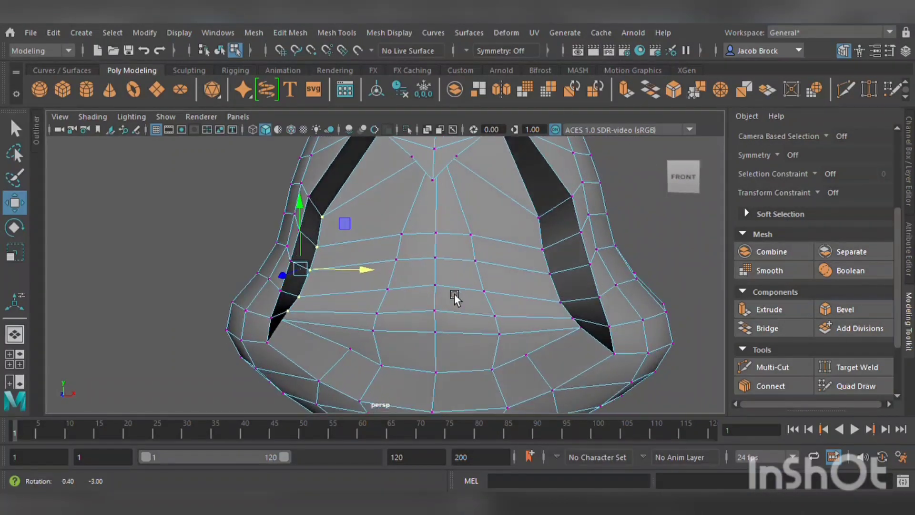
left_click(556, 238)
left_click(555, 254, "shift")
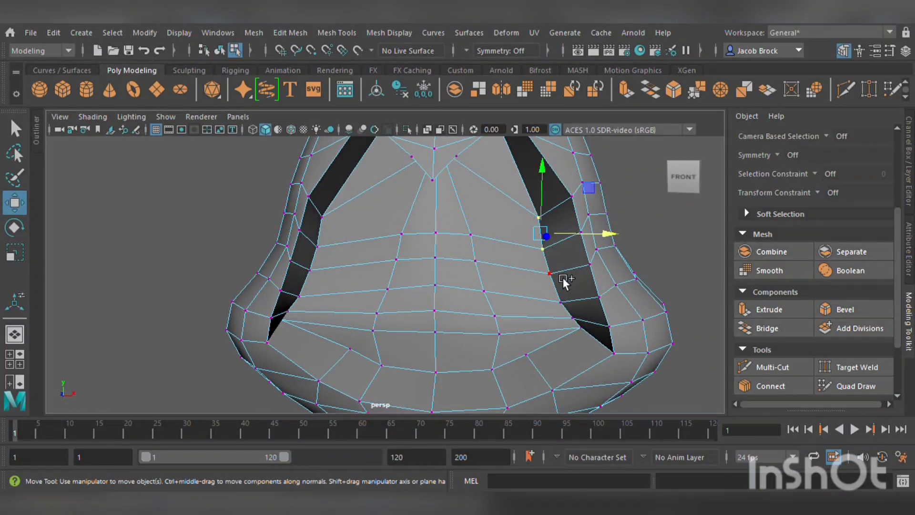
left_click(562, 278, "shift")
left_click(568, 299, "shift")
left_click(578, 320, "shift")
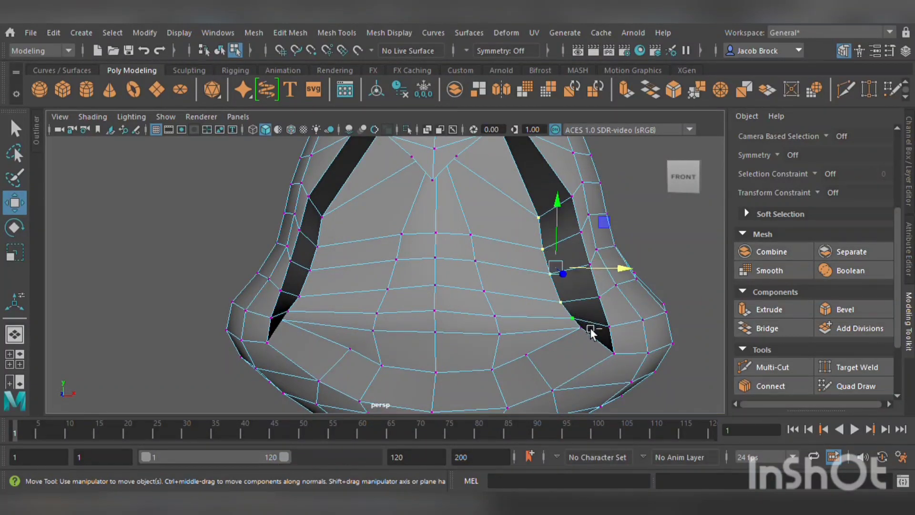
left_click(589, 330, "shift")
left_click_drag(620, 274, 332, 344)
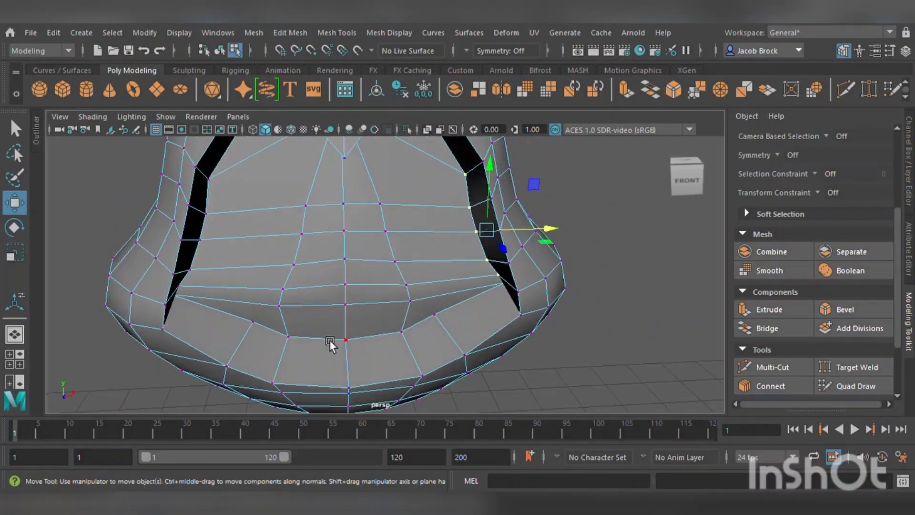
Select vertices on the ring above the lower rim and move them down to reshape the rim.
left_click(268, 324)
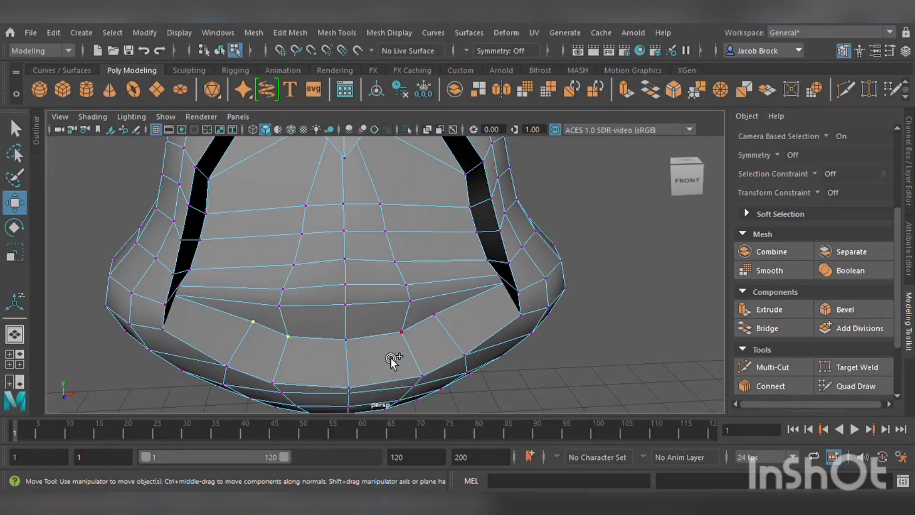
left_click(443, 319, "shift")
left_click_drag(357, 263, 360, 308)
scroll(546, 285, "down", 5)
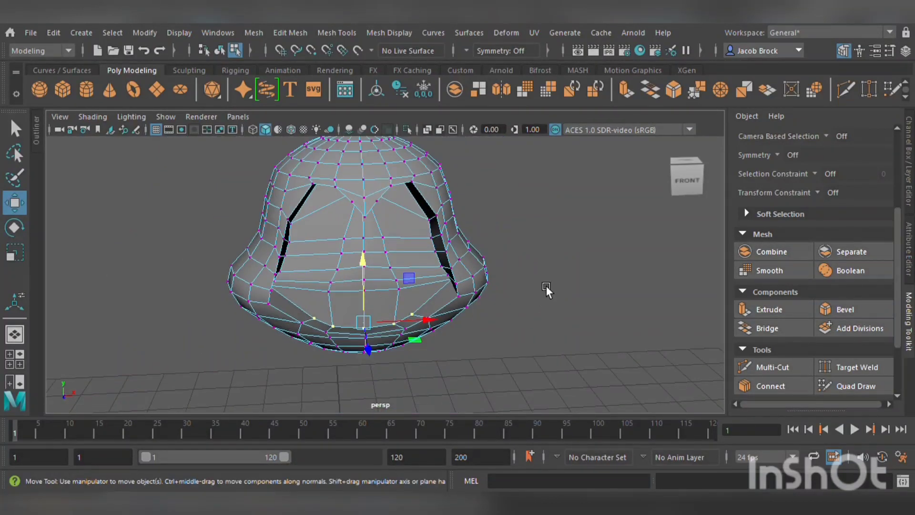
left_click_drag(525, 282, 514, 252, "alt")
key("1")
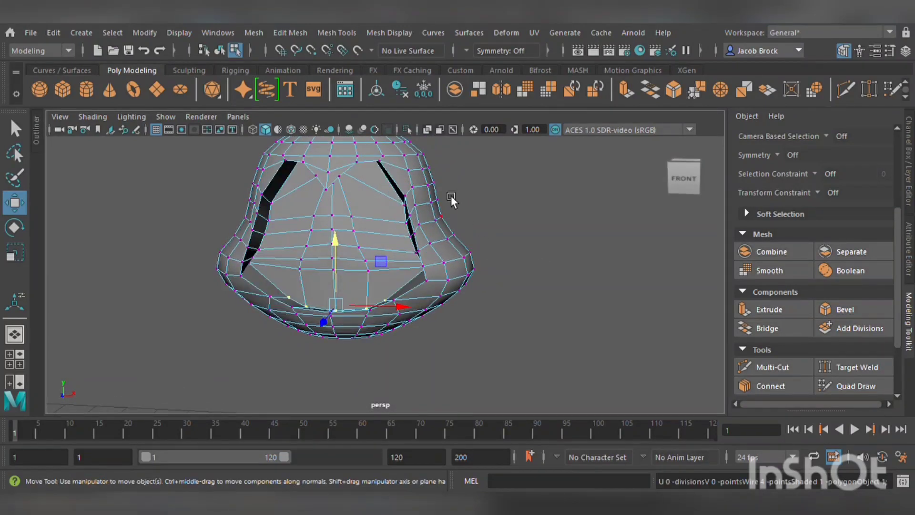
Insert a vertical edge loop down the center of the body's front with Multi-Cut.
middle_click_drag(417, 173, 505, 238, "alt")
scroll(481, 232, "up", 5)
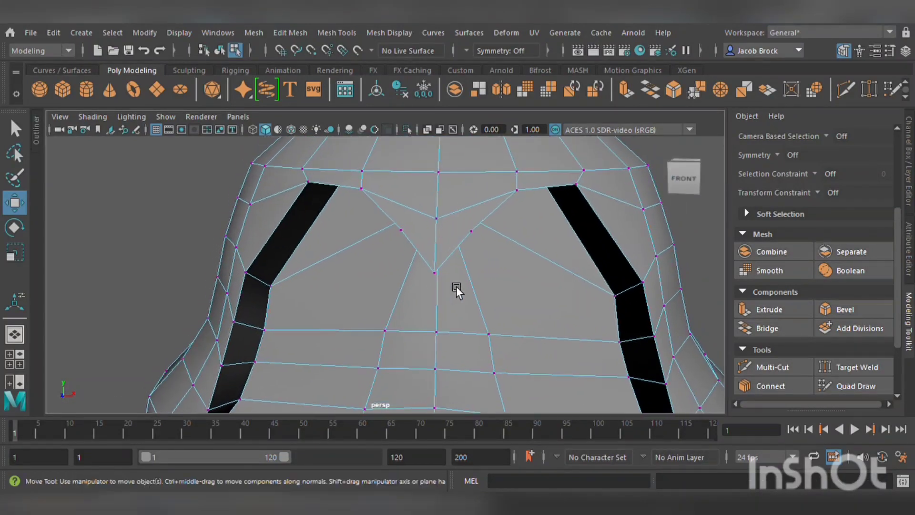
left_click(762, 372)
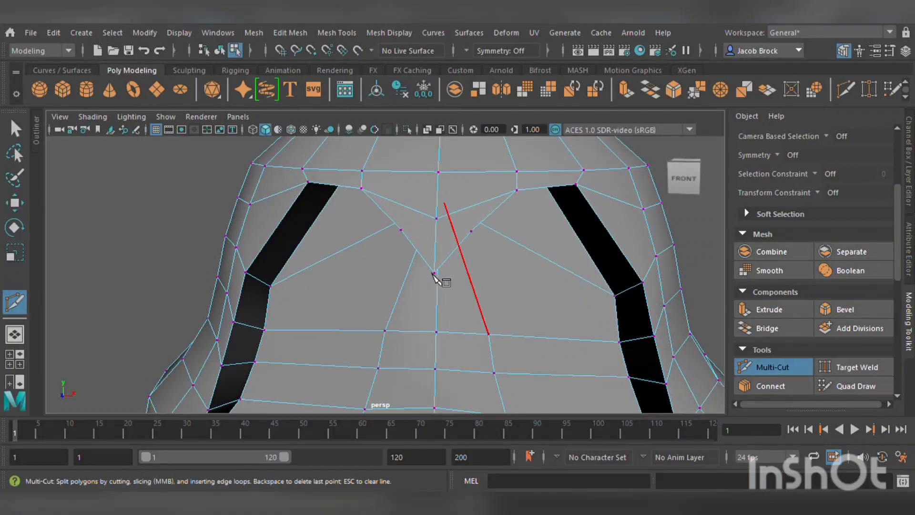
scroll(435, 202, "up", 5)
scroll(447, 190, "down", 6)
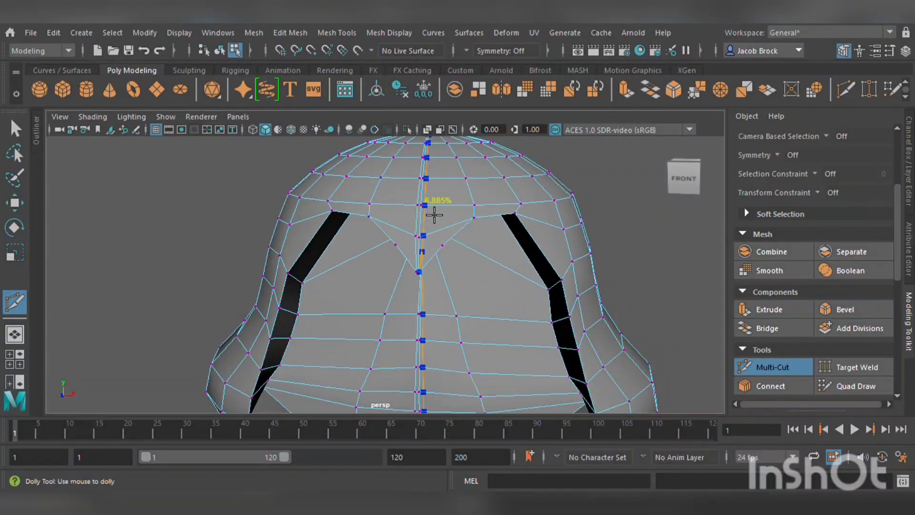
Preview the body smoothed and orbit around it to inspect its shape.
scroll(469, 286, "down", 3)
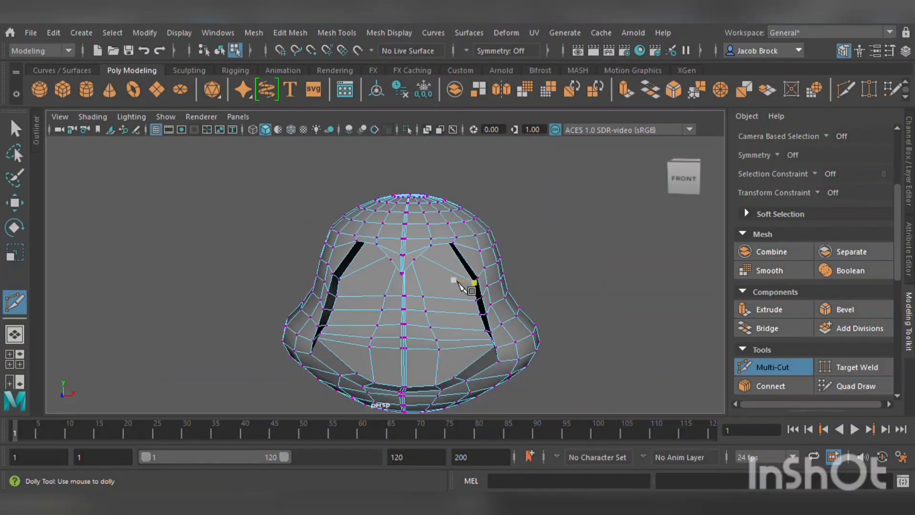
left_click(436, 304)
key("3")
scroll(450, 308, "down", 2)
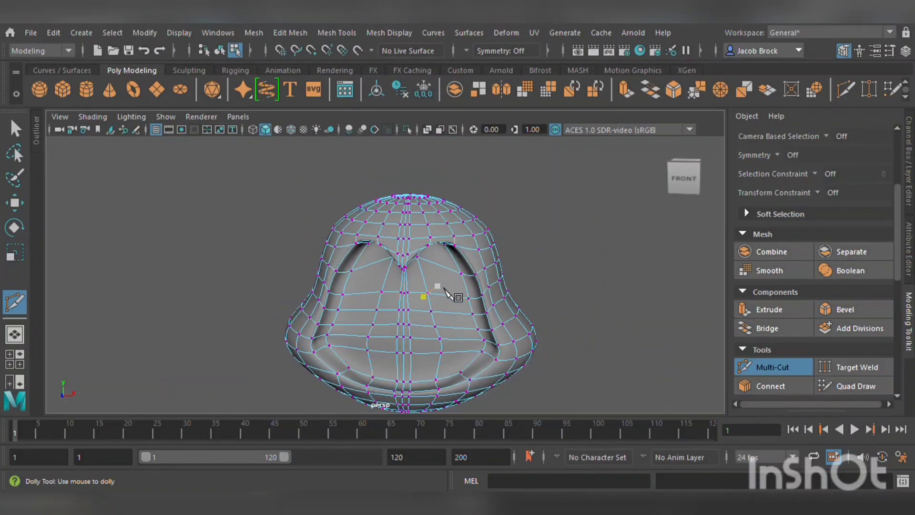
left_click_drag(453, 302, 466, 319, "alt")
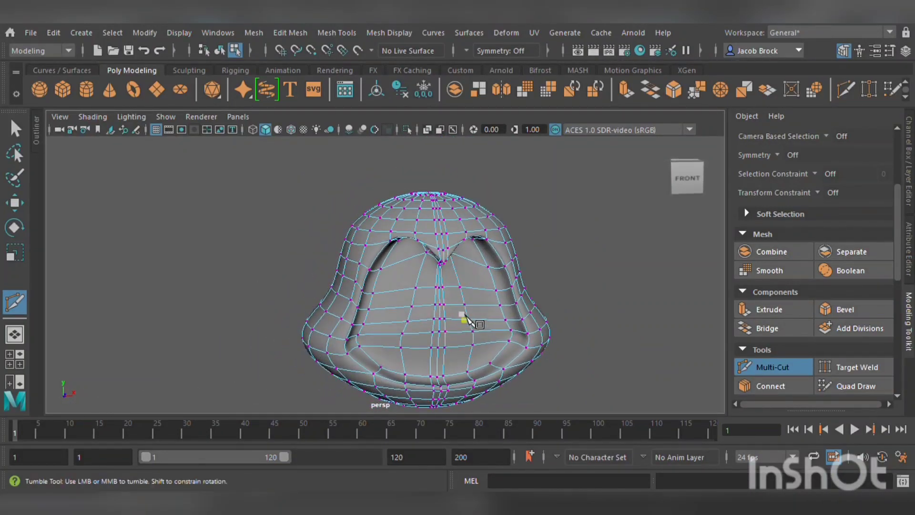
key("1")
scroll(410, 302, "up", 2)
left_click_drag(405, 298, 302, 319, "alt")
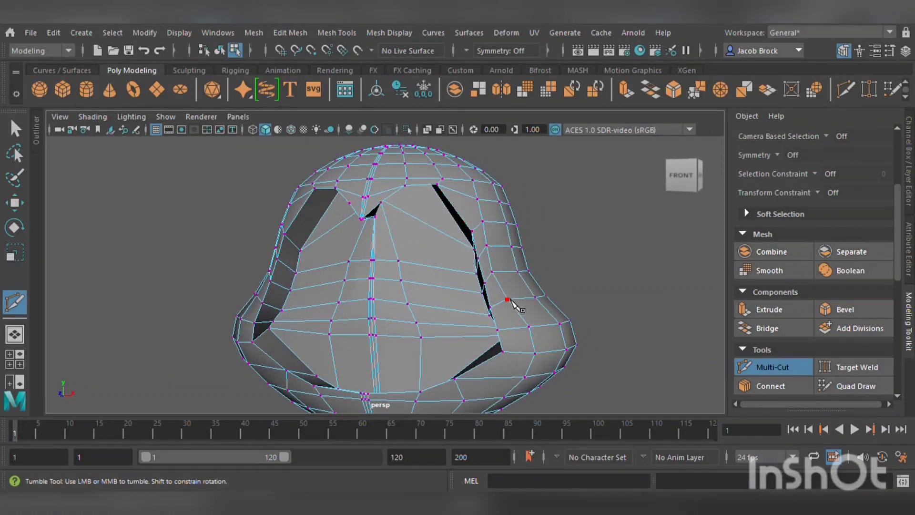
left_click_drag(510, 300, 499, 312, "alt")
key("3")
left_click_drag(464, 270, 325, 290, "alt")
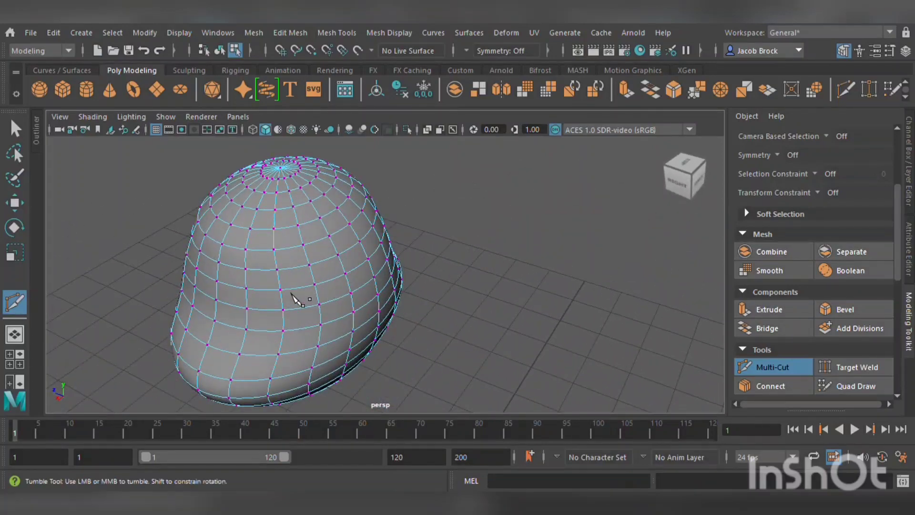
Select a row of faces near the top of the body's back and extrude them.
left_click(17, 206)
left_click_drag(370, 237, 290, 235, "alt")
scroll(327, 207, "up", 4)
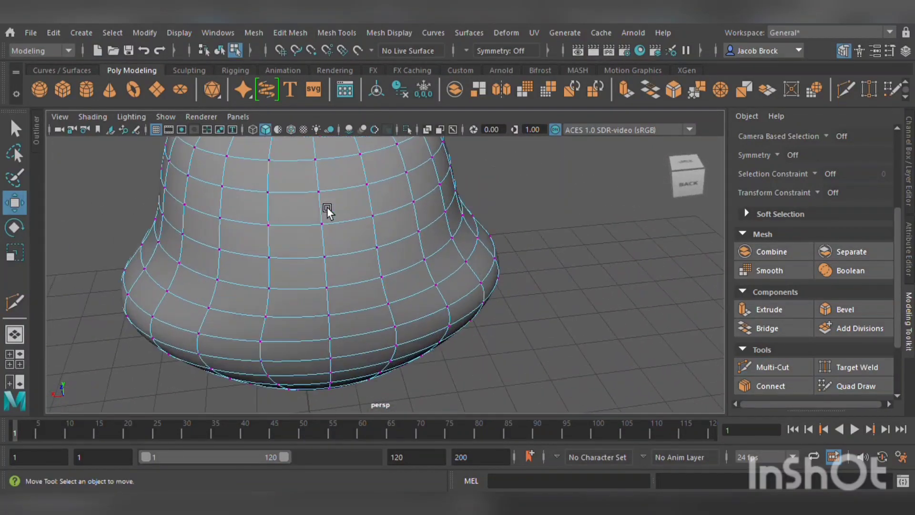
middle_click_drag(359, 224, 369, 292, "alt")
key("F11")
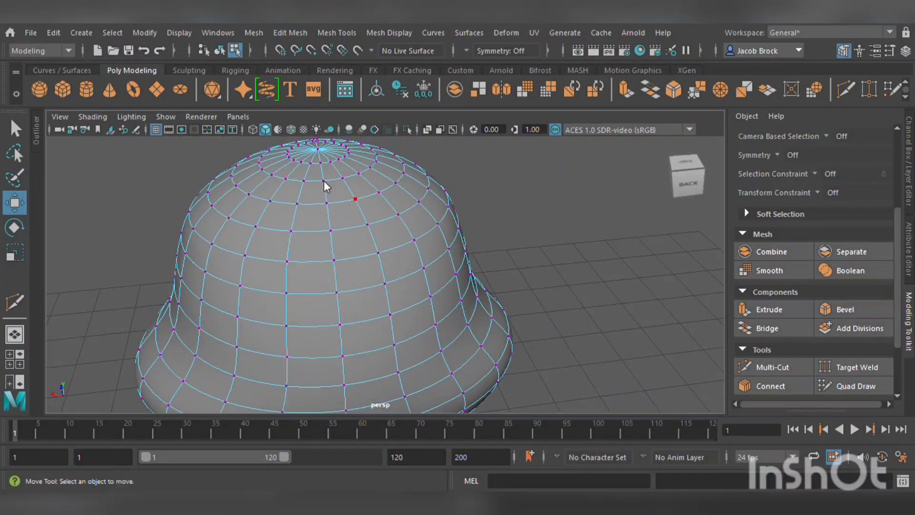
left_click(284, 268)
left_click(293, 230)
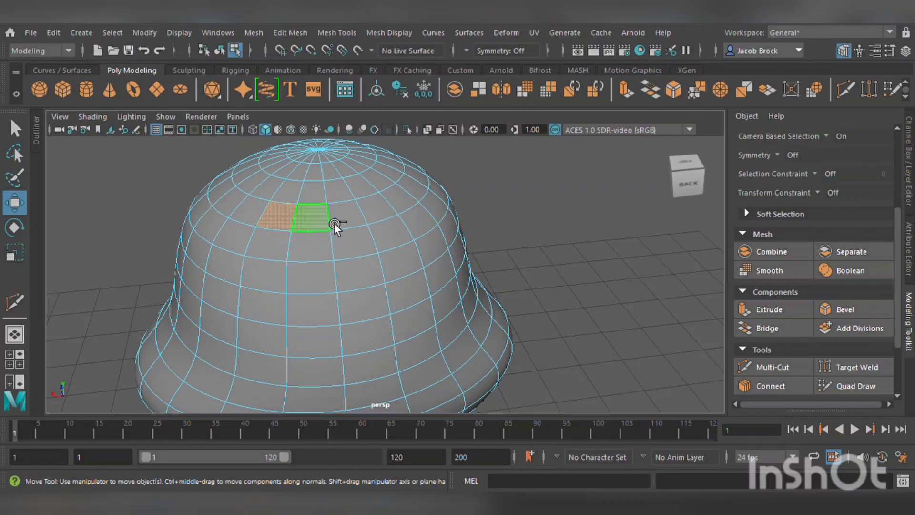
left_click(378, 211, "shift")
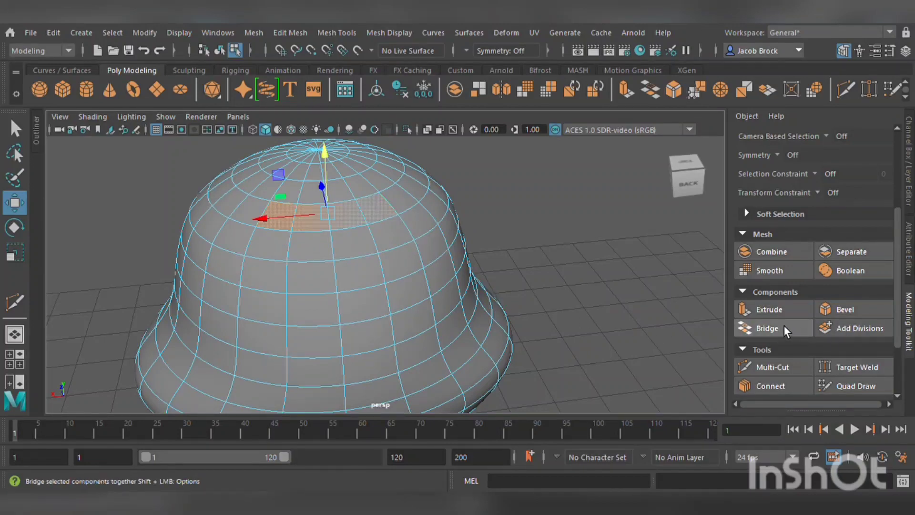
left_click(748, 317)
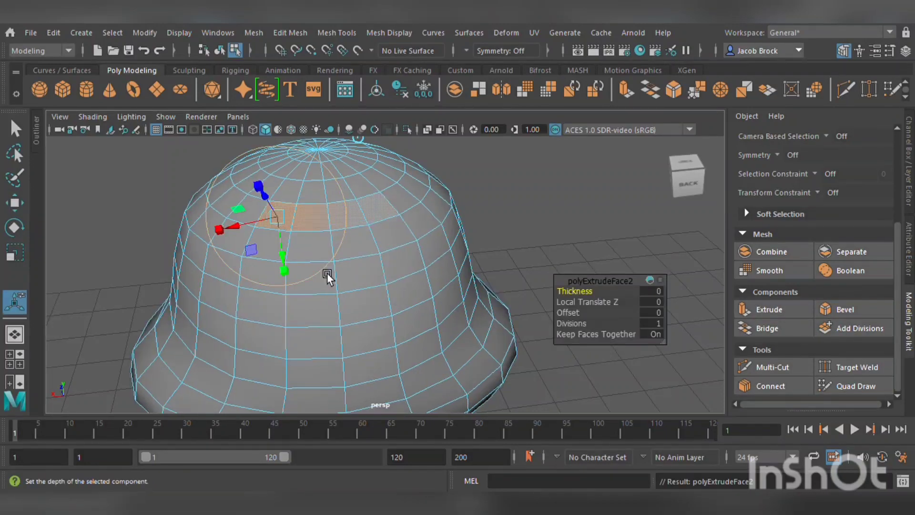
left_click_drag(313, 232, 476, 271, "alt")
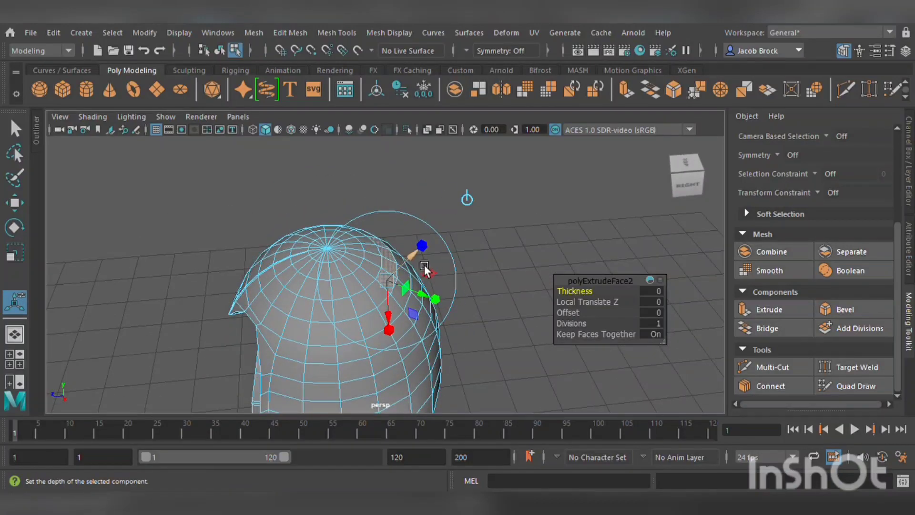
left_click_drag(422, 264, 480, 303)
Scale and reposition the extruded faces to shape the protrusion on the back.
left_click(14, 203)
left_click(14, 227)
left_click(14, 253)
left_click_drag(334, 257, 510, 309)
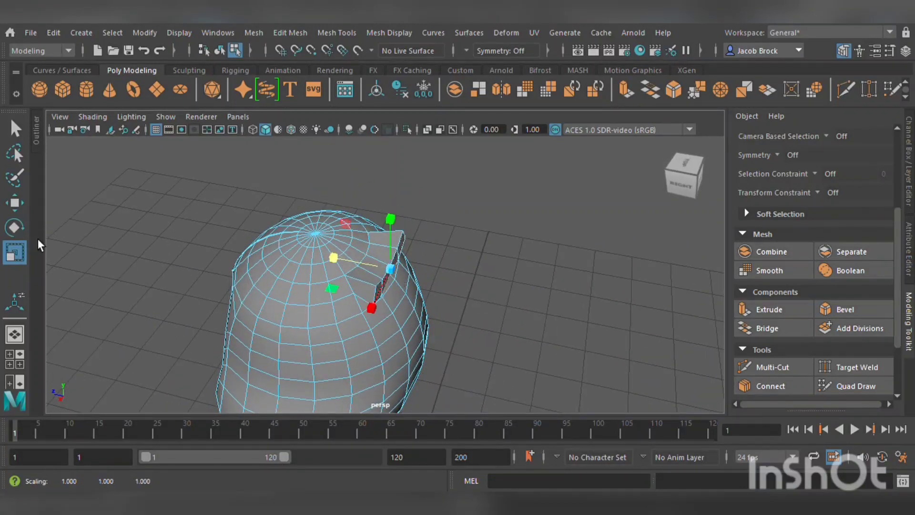
left_click(17, 250)
left_click_drag(381, 304, 410, 285)
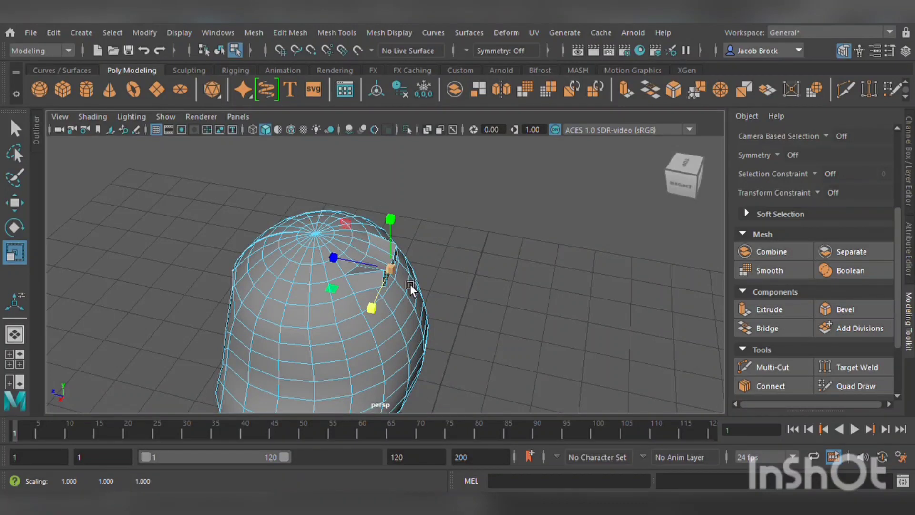
key("w")
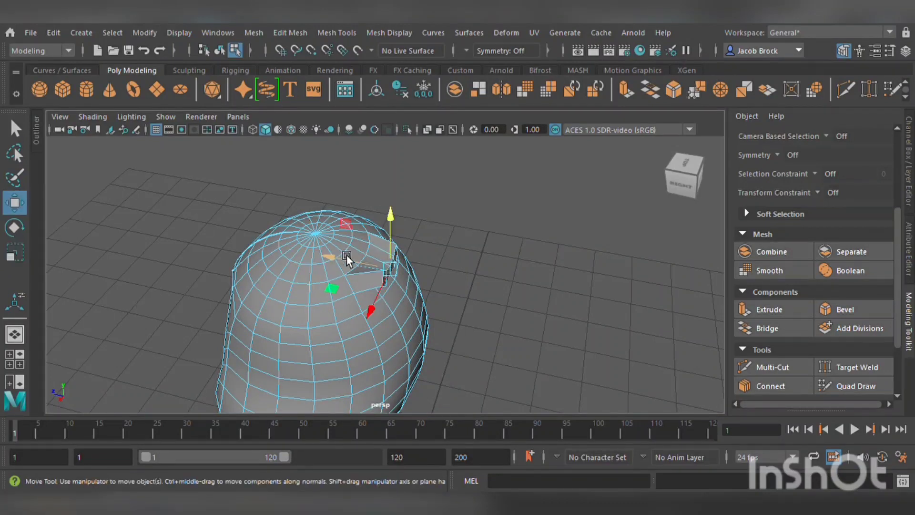
left_click_drag(347, 256, 376, 282)
mouse_move(437, 232)
left_mouse_down()
mouse_move(449, 249)
mouse_move(445, 264)
mouse_move(442, 230)
left_mouse_up()
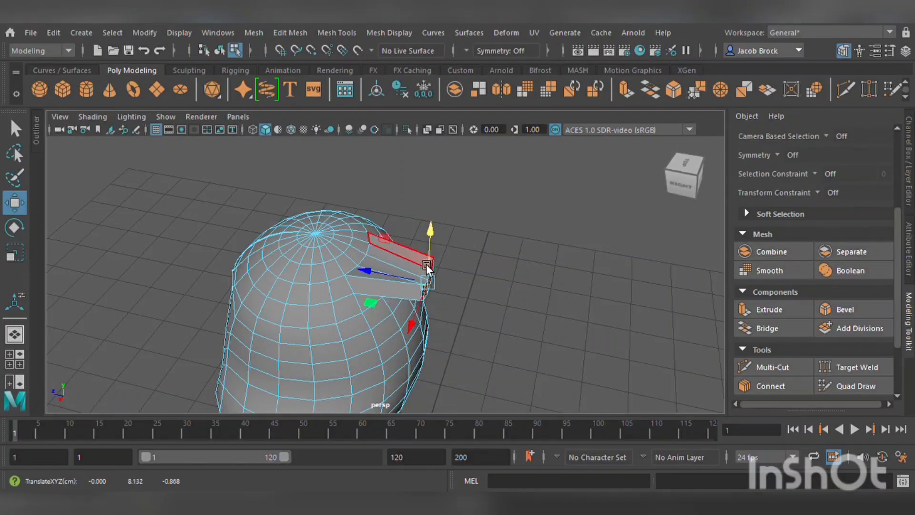
left_click_drag(426, 264, 353, 264)
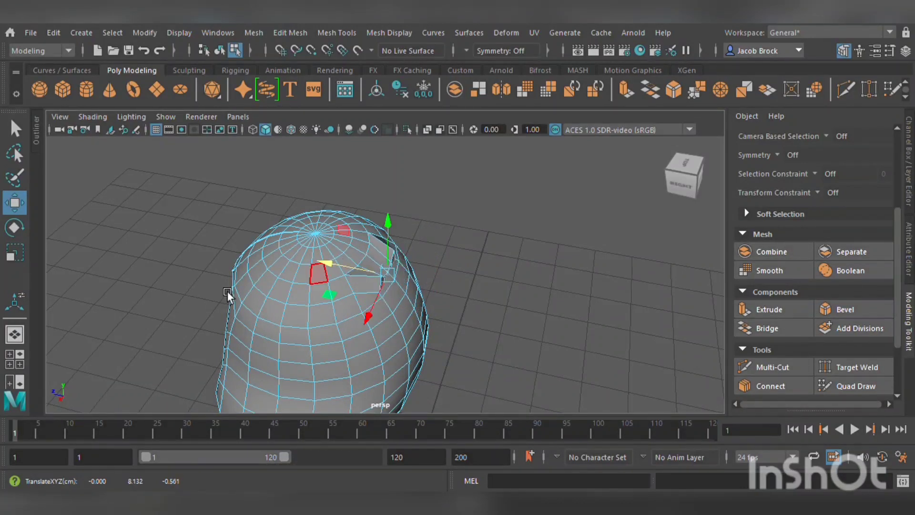
left_click(19, 254)
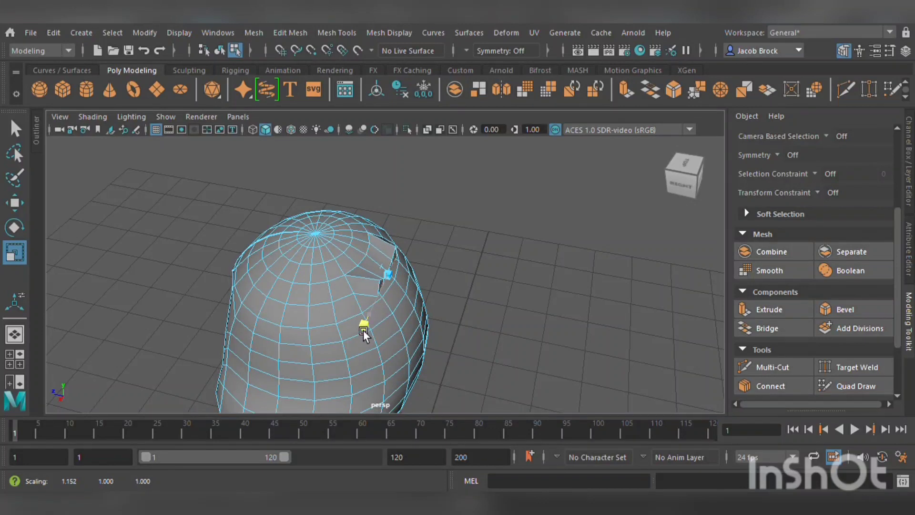
left_click_drag(363, 329, 356, 339)
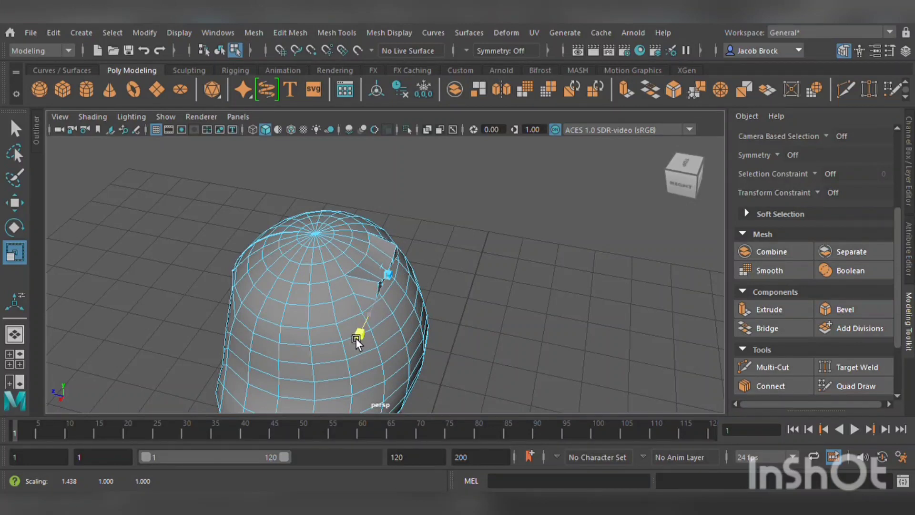
Extrude the faces again and rotate them to bend the protrusion.
left_click(761, 313)
mouse_move(418, 304)
left_mouse_down()
mouse_move(445, 327)
mouse_move(431, 304)
left_mouse_up()
left_click(15, 252)
left_click(20, 238)
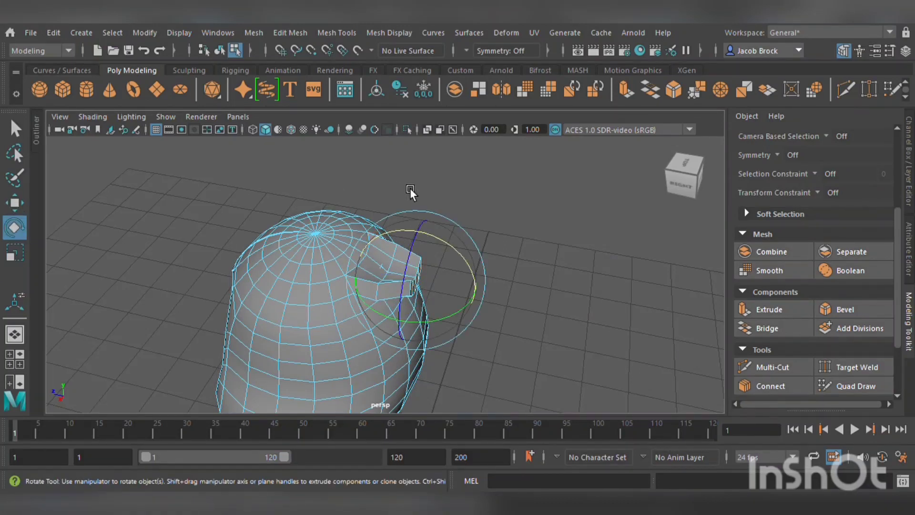
left_click_drag(438, 235, 482, 308)
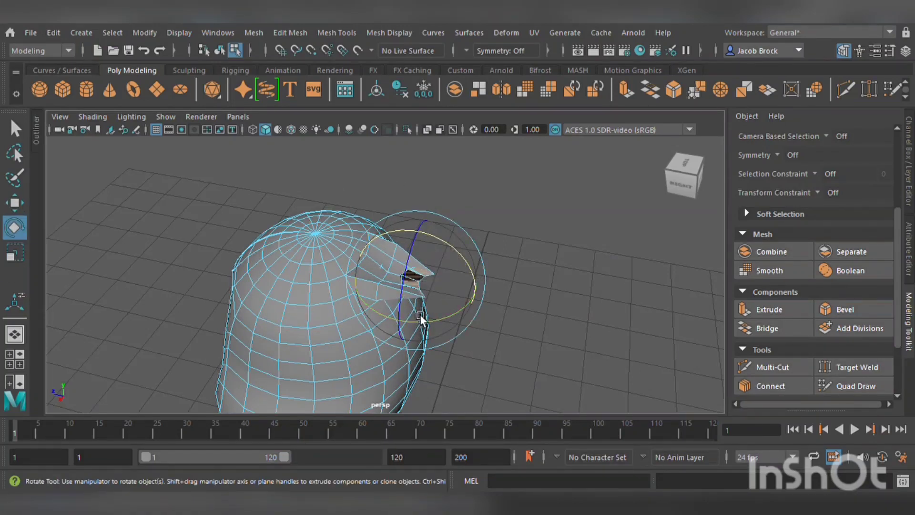
left_click_drag(470, 250, 536, 283)
Move and scale the extruded faces to shape the U-shaped notch on the back.
left_click(14, 203)
scroll(464, 279, "up", 5)
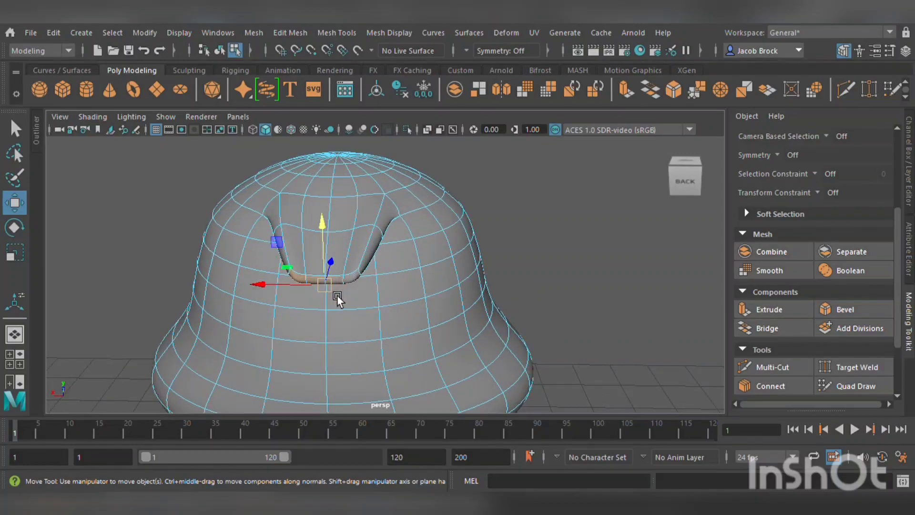
left_click_drag(338, 295, 290, 259, "alt")
left_click_drag(393, 200, 369, 245)
left_click_drag(345, 291, 476, 295, "alt")
left_click(14, 252)
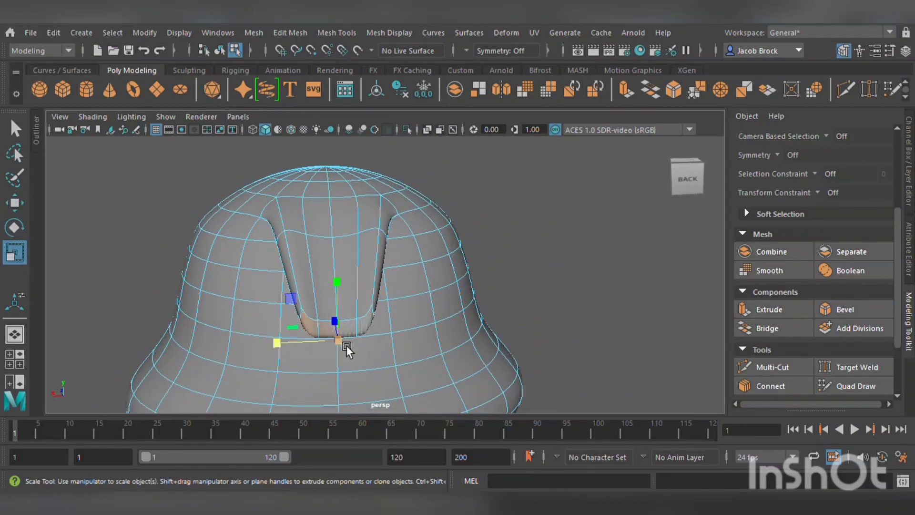
mouse_move(306, 345)
left_mouse_down()
mouse_move(253, 339)
mouse_move(324, 353)
mouse_move(313, 353)
left_mouse_up()
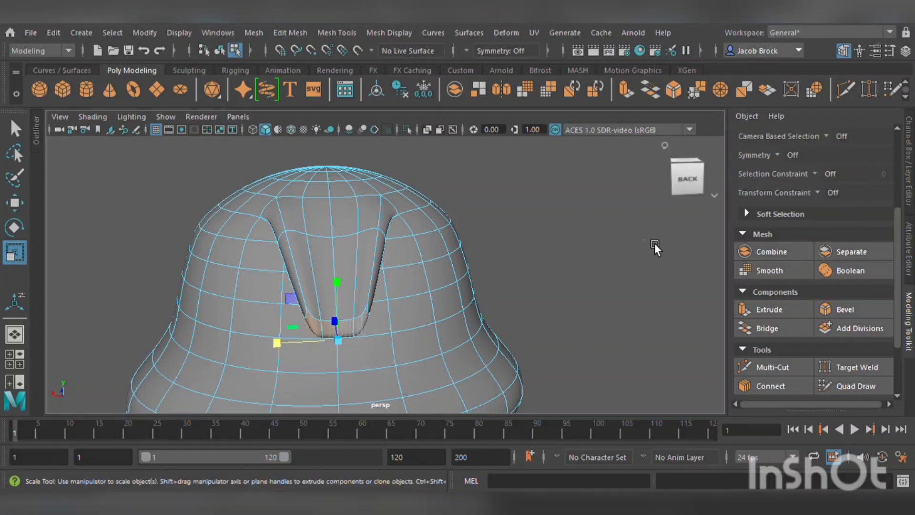
scroll(654, 242, "down", 3)
left_click_drag(561, 240, 478, 247, "alt")
scroll(468, 234, "up", 2)
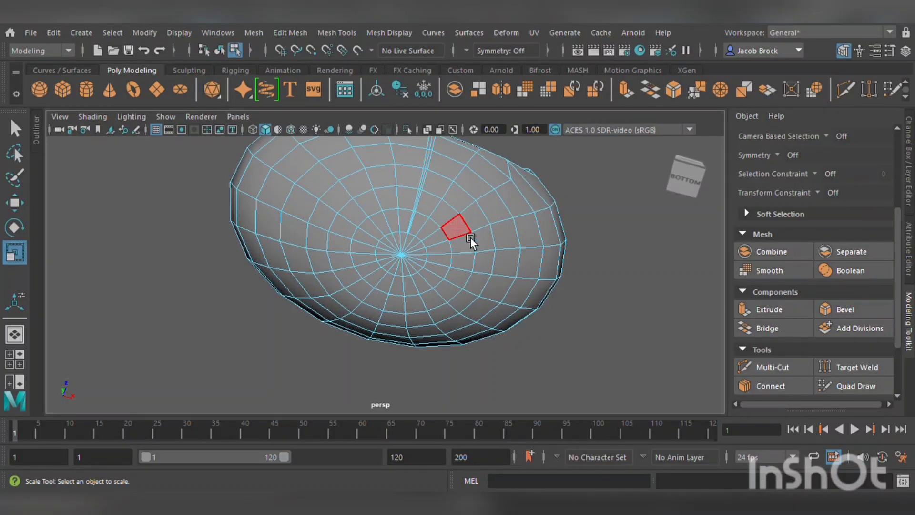
middle_click_drag(470, 238, 419, 250, "alt")
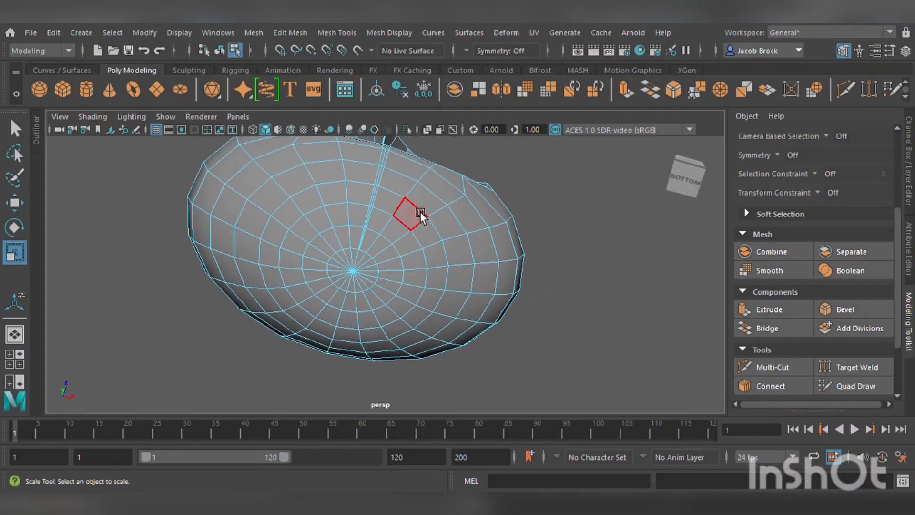
Select and delete the faces across the bottom of the bell body, then fill the resulting hole with a single cap face.
left_click_drag(347, 210, 296, 233)
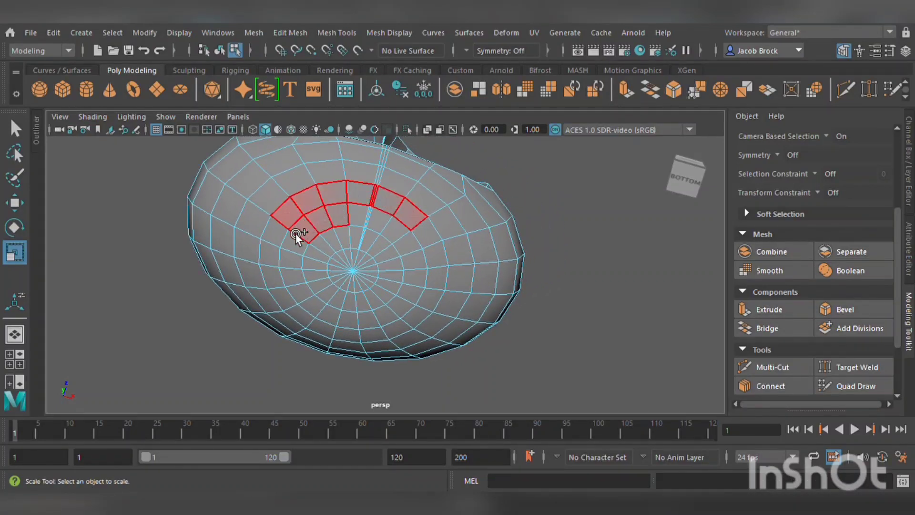
left_click_drag(280, 263, 307, 316)
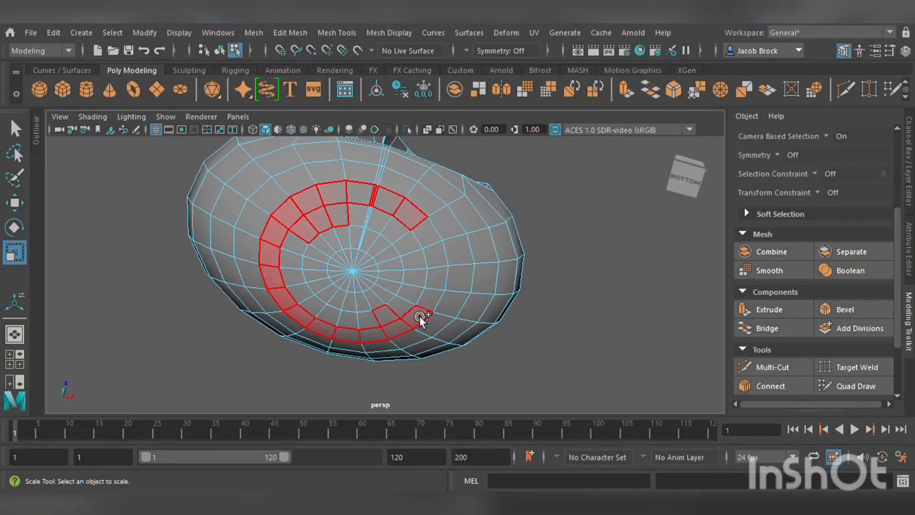
mouse_move(436, 262)
left_mouse_down()
mouse_move(433, 238)
mouse_move(359, 218)
mouse_move(413, 311)
left_mouse_up()
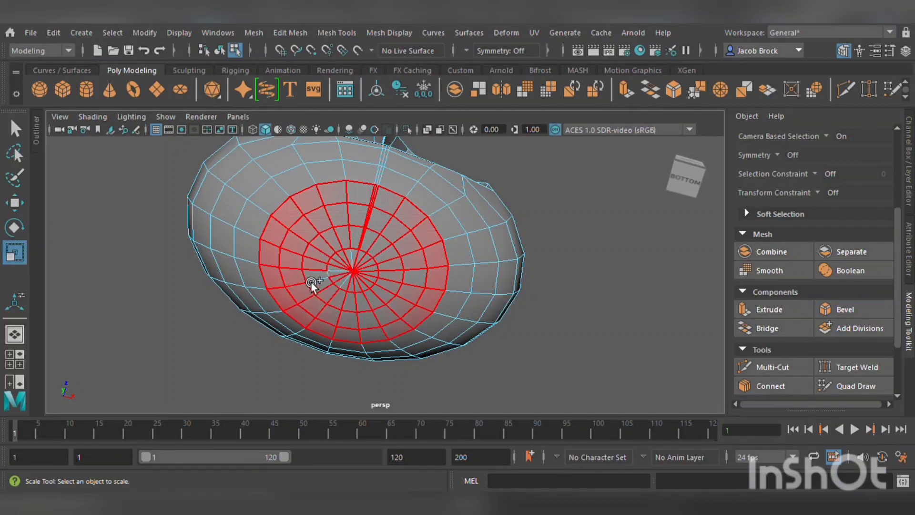
mouse_move(391, 281)
left_mouse_down()
mouse_move(425, 286)
mouse_move(416, 299)
left_mouse_up()
scroll(385, 282, "up", 2)
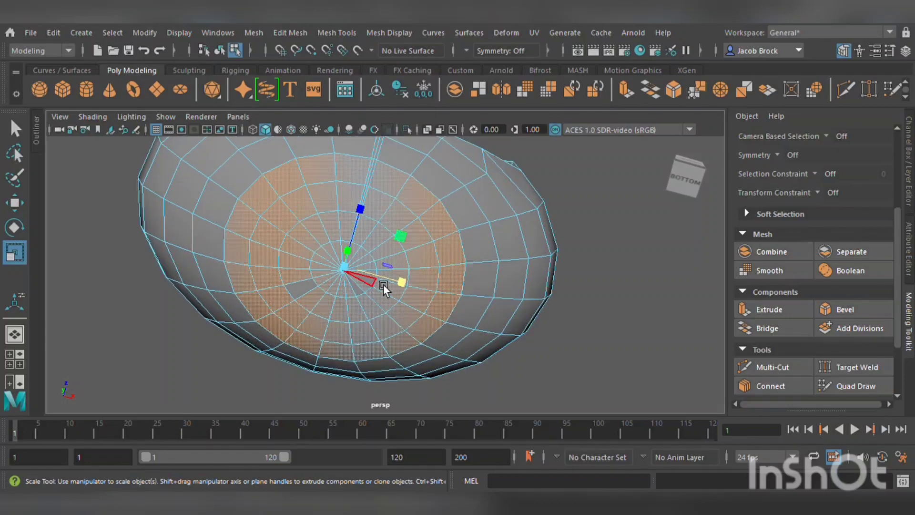
key("Tab")
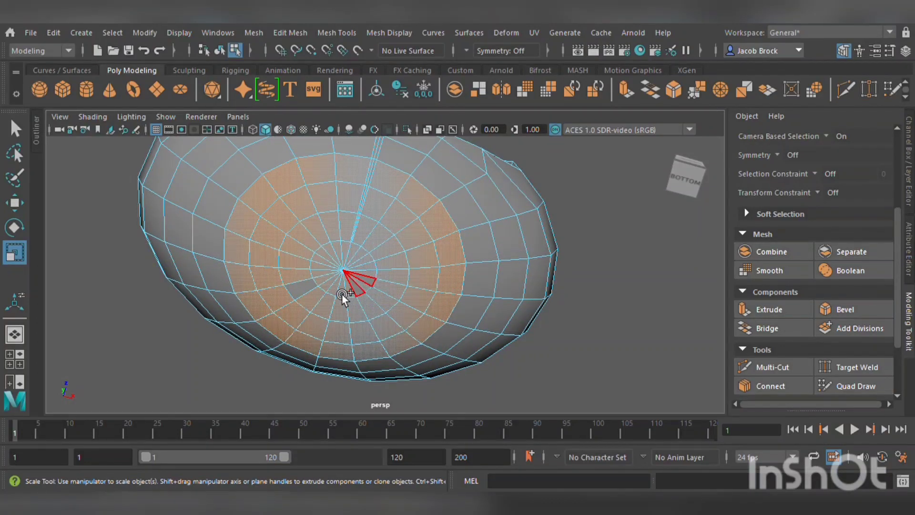
left_click_drag(342, 293, 302, 298)
scroll(383, 236, "up", 3)
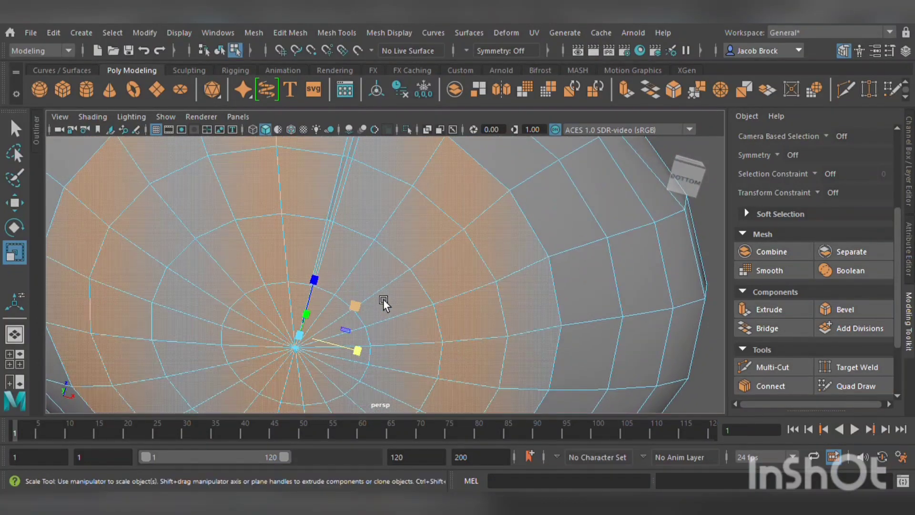
scroll(353, 191, "up", 2)
key("Tab")
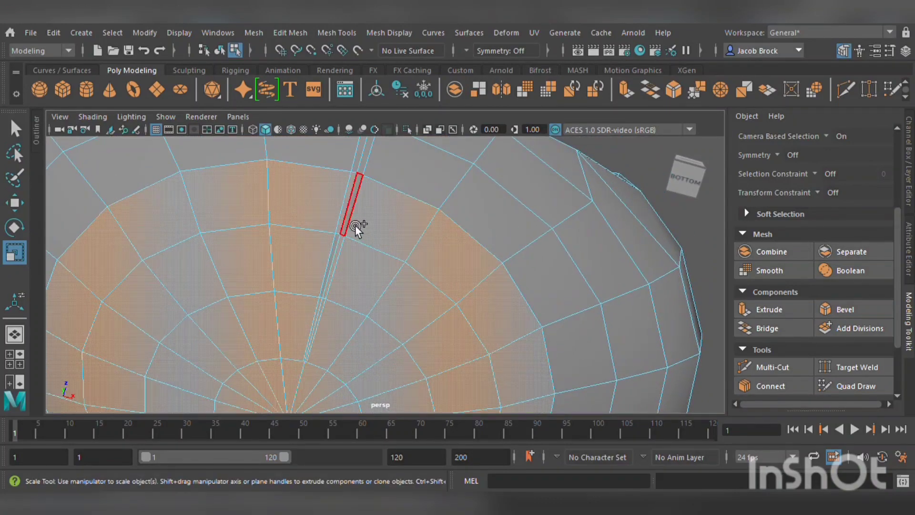
left_click_drag(355, 225, 336, 275)
scroll(335, 276, "down", 5)
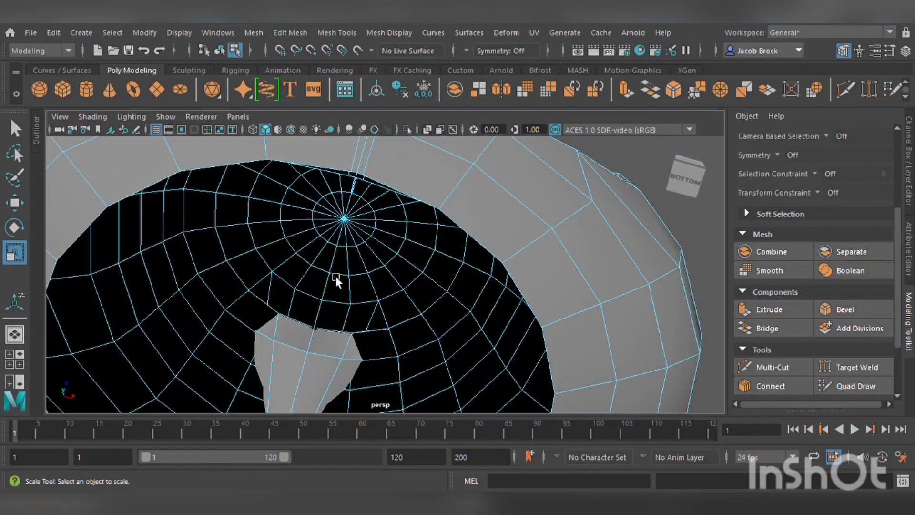
left_click_drag(435, 327, 401, 348, "alt")
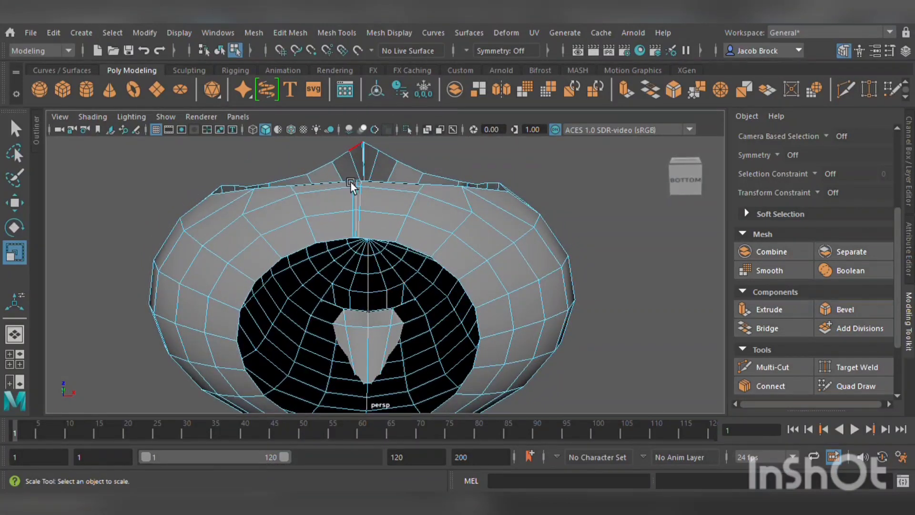
left_click(350, 244)
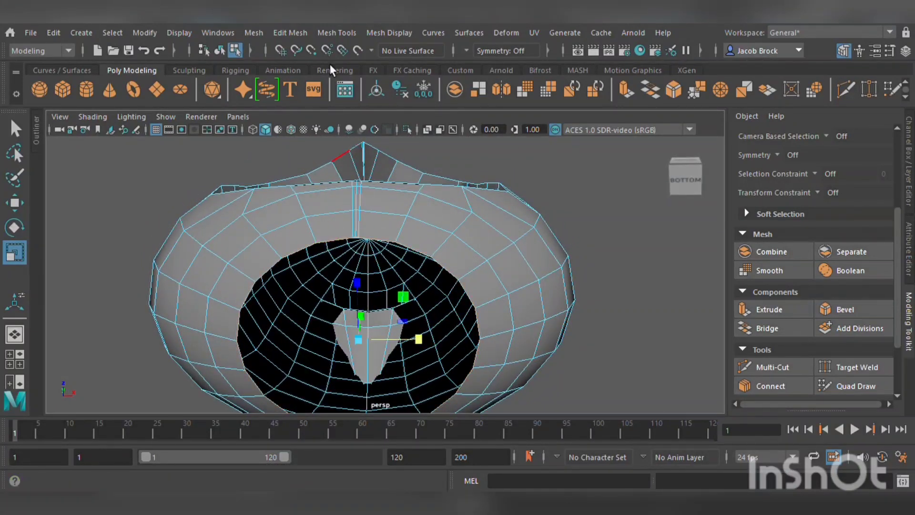
left_click(284, 131)
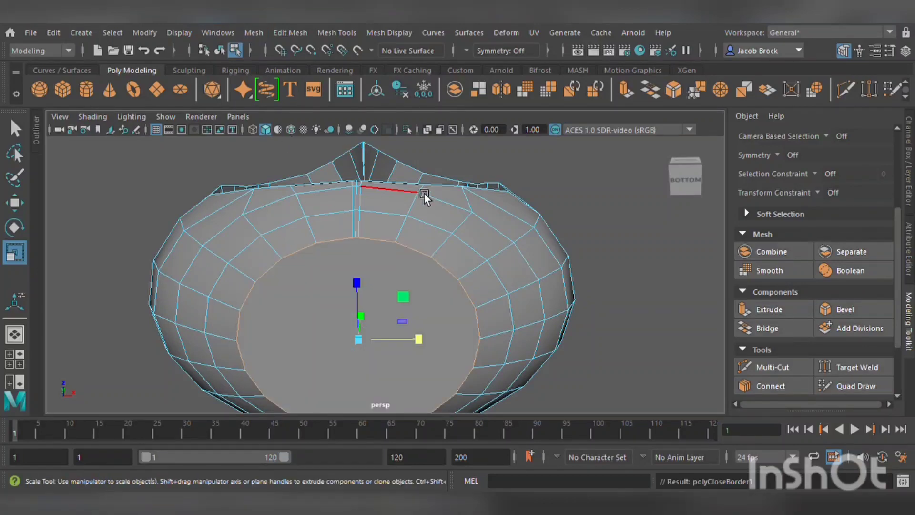
Extrude the bottom cap face downward with a local translate Z of about 2.03 to form a stem.
scroll(548, 338, "down", 5)
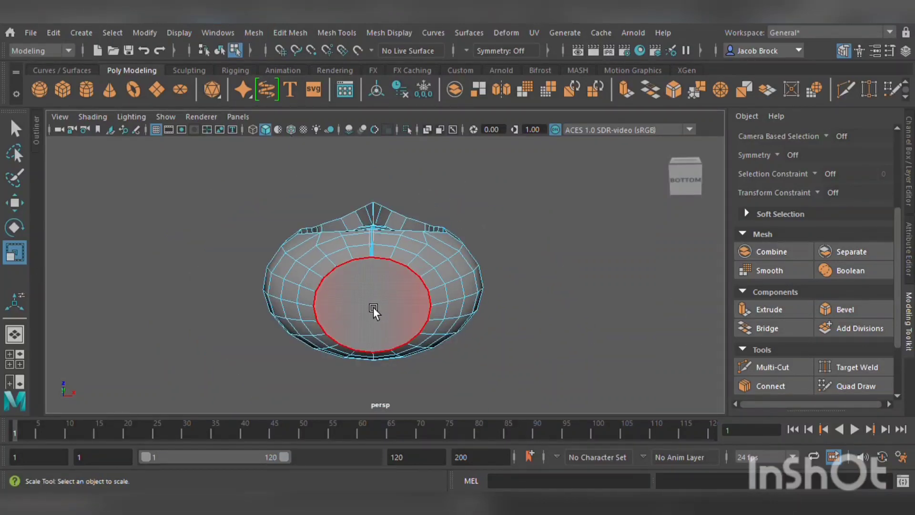
left_click(373, 307)
left_click(769, 309)
scroll(376, 297, "down", 6)
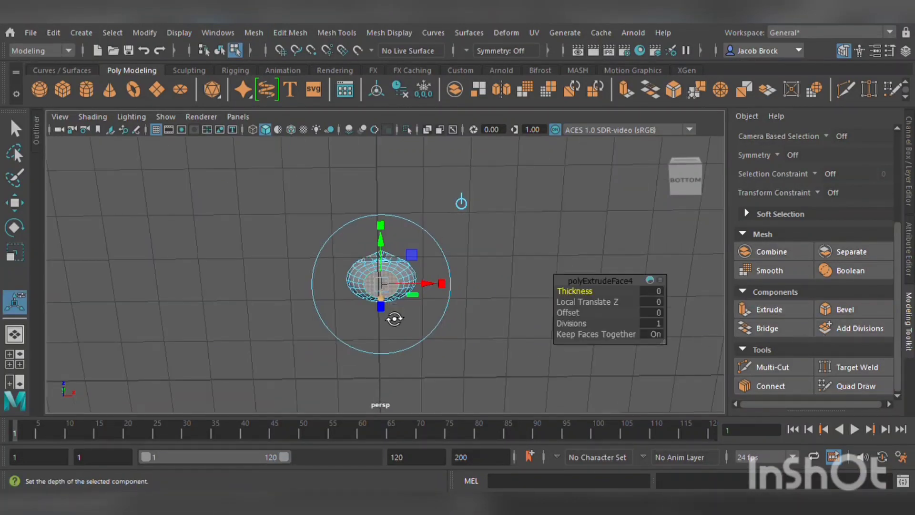
left_click_drag(394, 317, 400, 389, "alt")
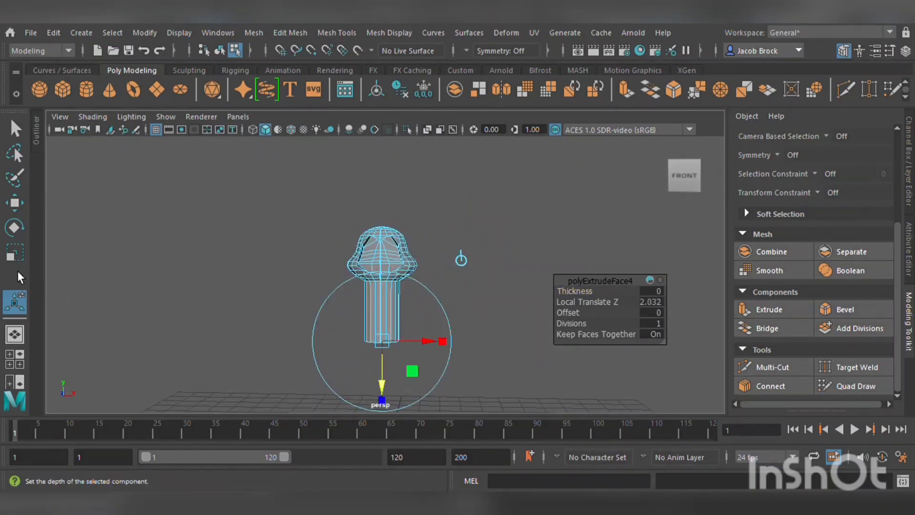
Scale the stem's end face outward and move it slightly down to taper the stem.
key("r")
left_click_drag(394, 342, 399, 354)
key("w")
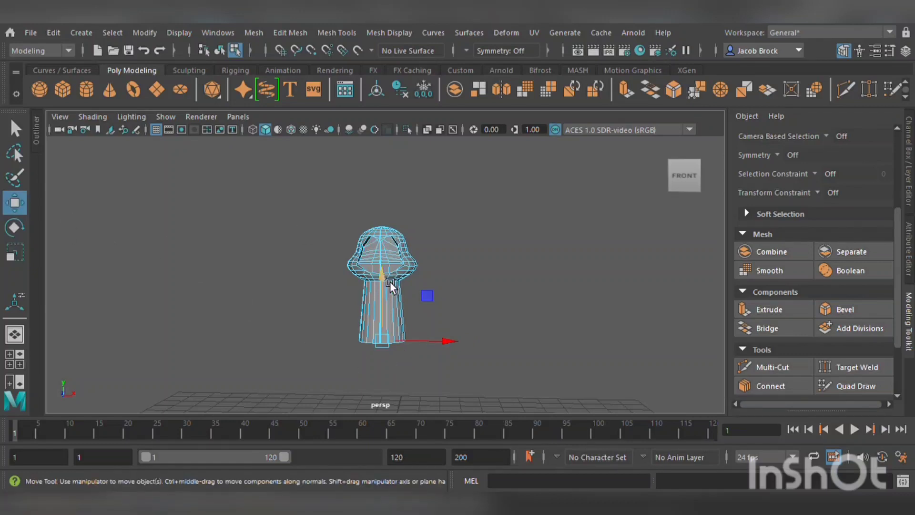
left_click_drag(390, 281, 390, 292)
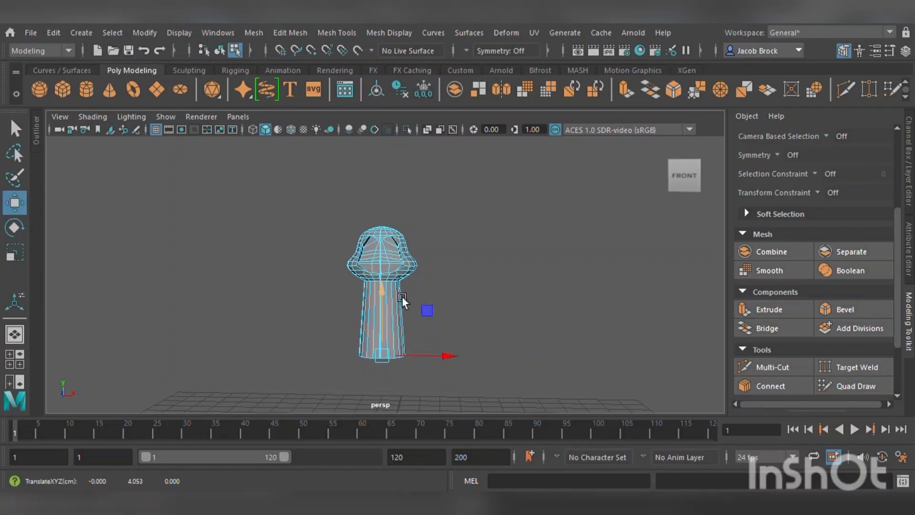
Insert edge loops near the bottom and top of the stem with the Multi-Cut tool.
scroll(404, 297, "up", 5)
middle_click_drag(563, 331, 577, 250, "alt")
scroll(576, 251, "up", 5)
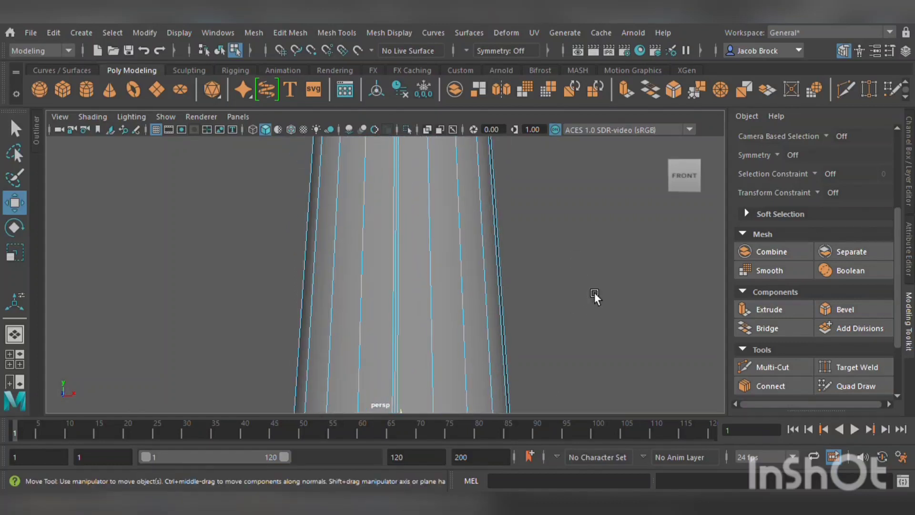
key("3")
scroll(558, 265, "down", 5)
key("1")
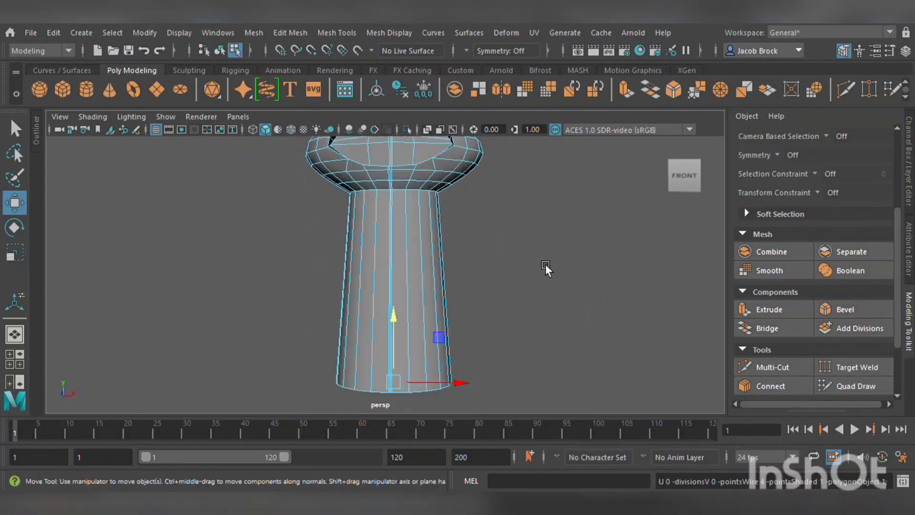
scroll(545, 264, "up", 5)
middle_click_drag(570, 227, 564, 196, "alt")
left_click(776, 372)
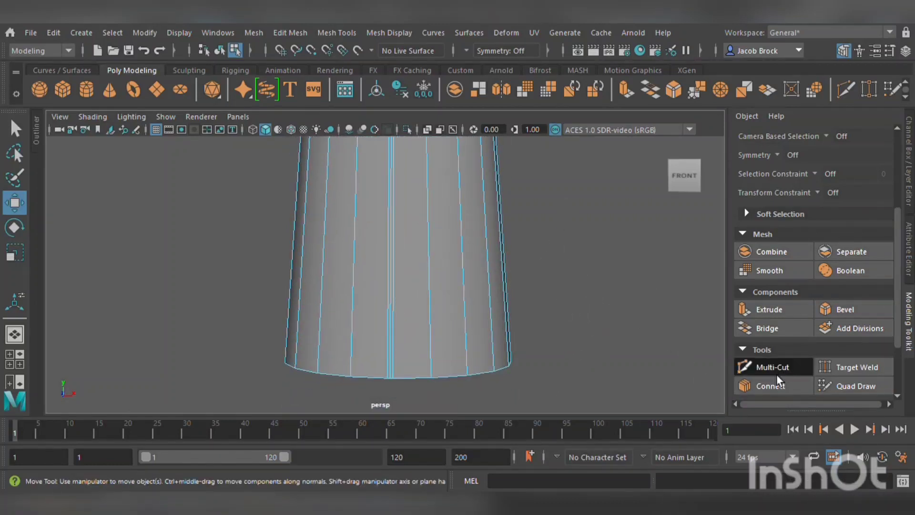
left_click(438, 380, "ctrl")
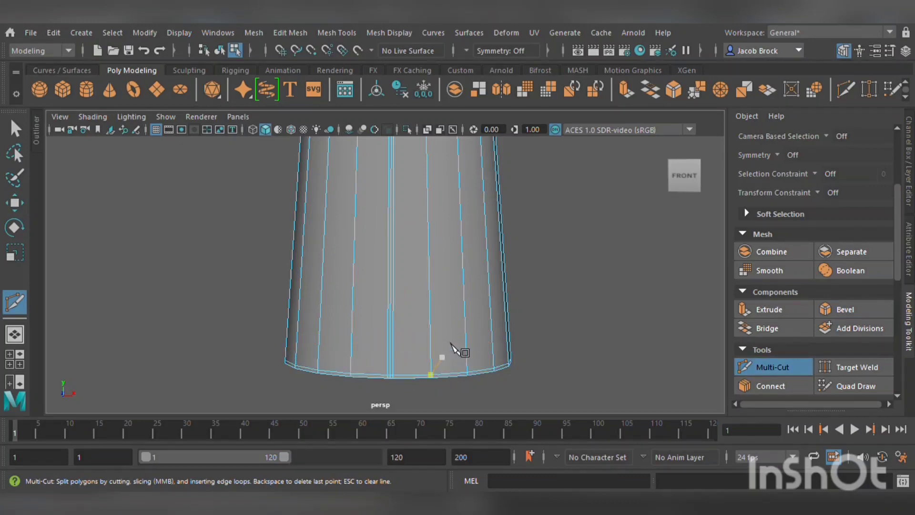
middle_click_drag(493, 250, 493, 493, "alt")
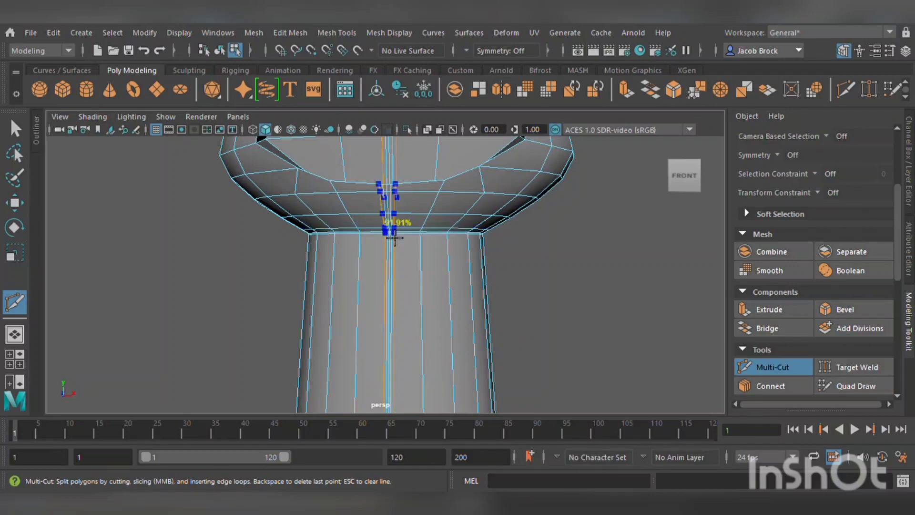
left_click(447, 233)
Select the edge loop at the base of the stem and scale it outward about 1.33 to flare the bottom.
key("3")
scroll(464, 320, "down", 5)
mouse_move(476, 318)
left_mouse_down("alt")
mouse_move(474, 345)
mouse_move(500, 329)
mouse_move(483, 282)
mouse_move(525, 316)
mouse_move(506, 330)
mouse_move(465, 322)
mouse_move(492, 322)
left_mouse_up("alt")
scroll(493, 335, "down", 8)
scroll(501, 333, "up", 10)
middle_click_drag(489, 349, 492, 286, "alt")
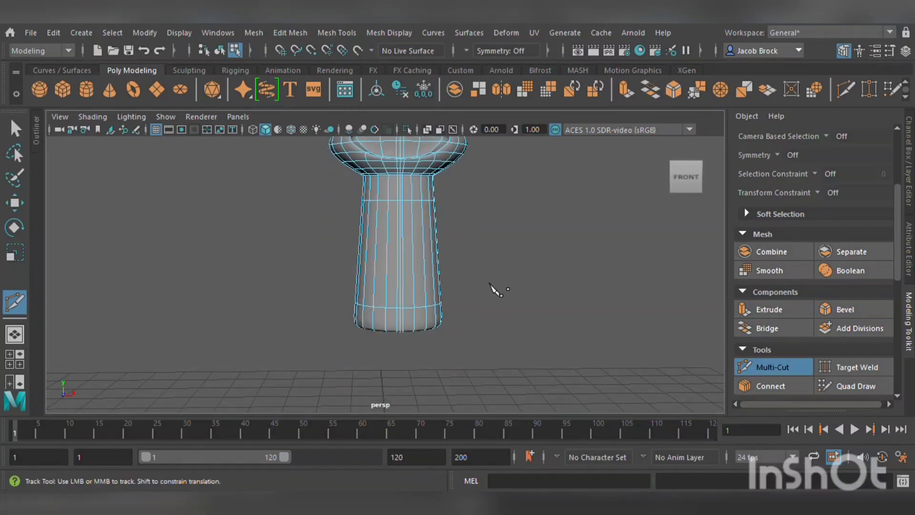
scroll(482, 296, "up", 7)
scroll(460, 295, "up", 2)
middle_click_drag(480, 319, 452, 267, "alt")
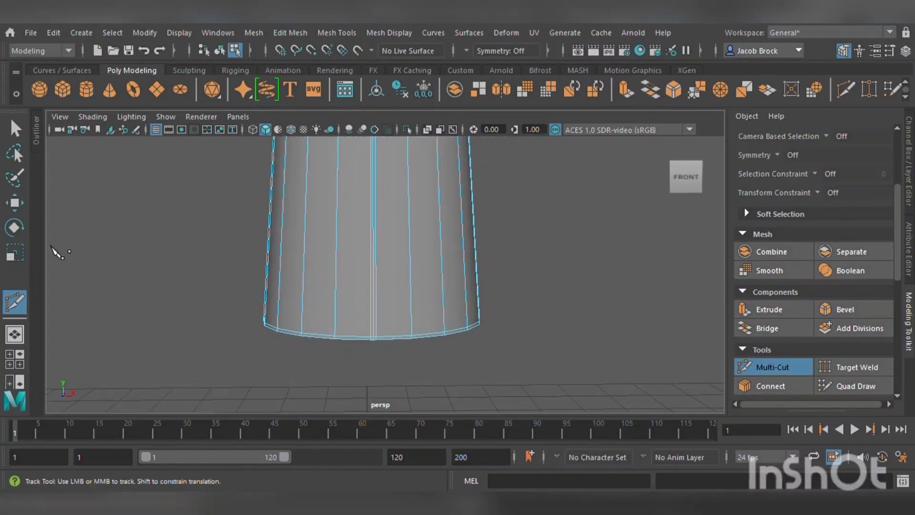
left_click(15, 203)
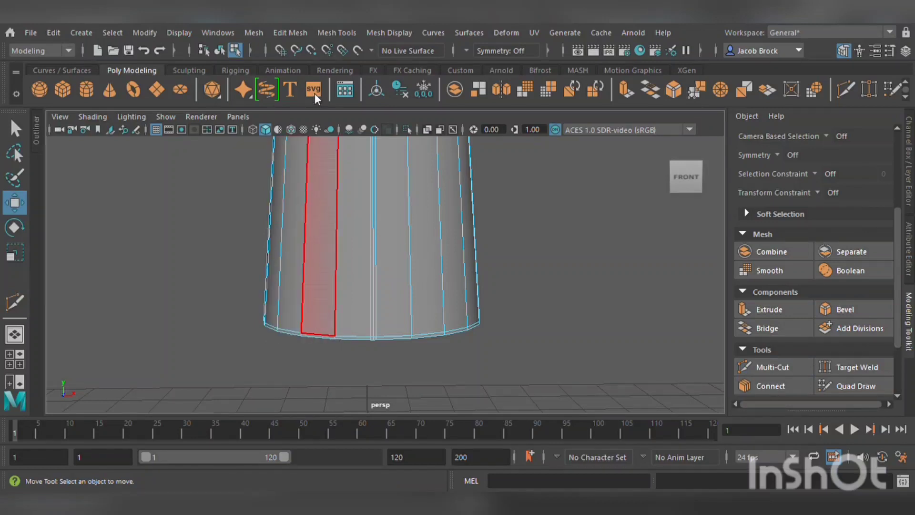
double_click(337, 334)
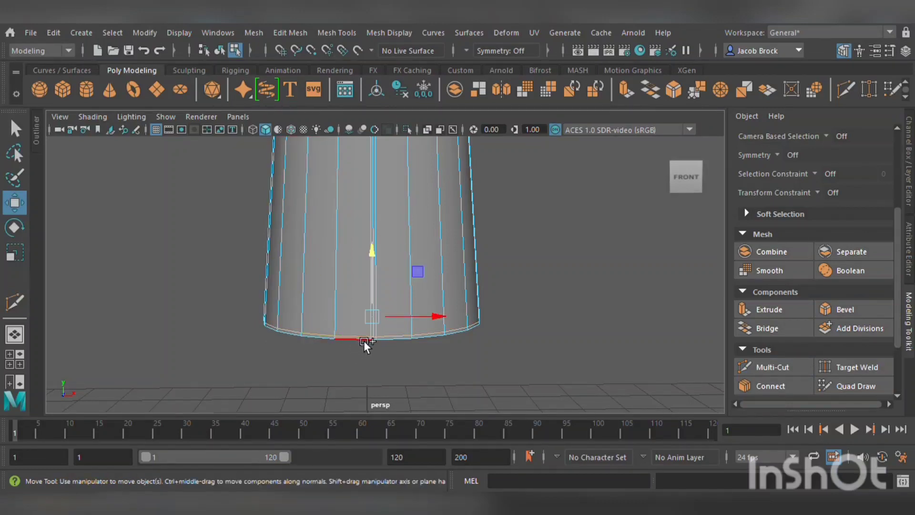
left_click(364, 341, "shift")
scroll(326, 366, "up", 4)
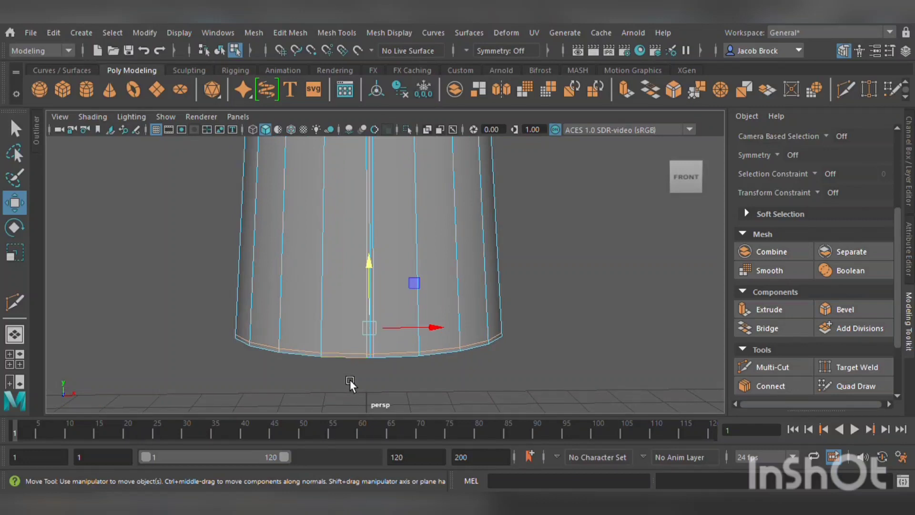
left_click_drag(375, 330, 383, 305, "alt")
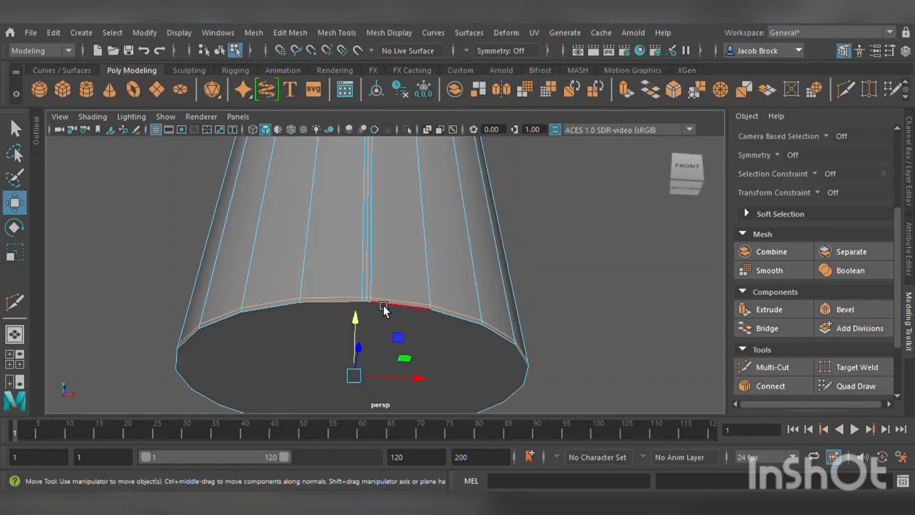
left_click(390, 308)
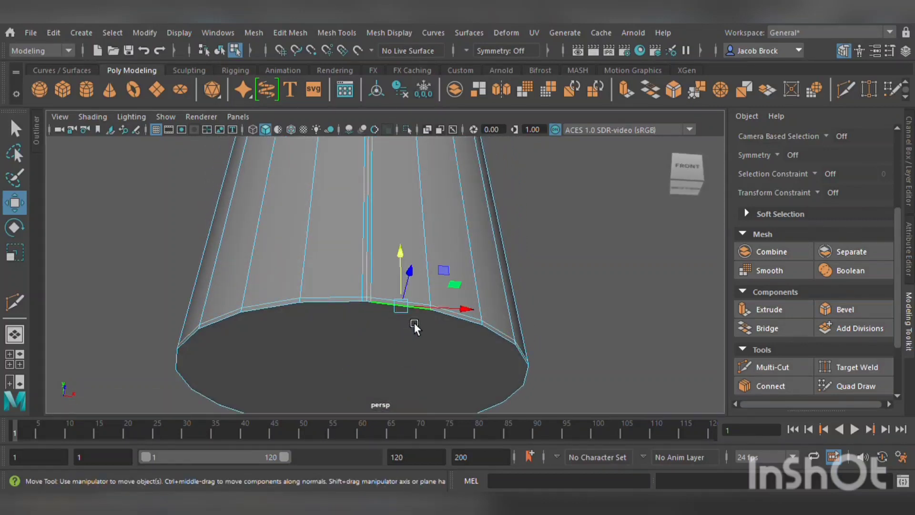
double_click(391, 302)
key("r")
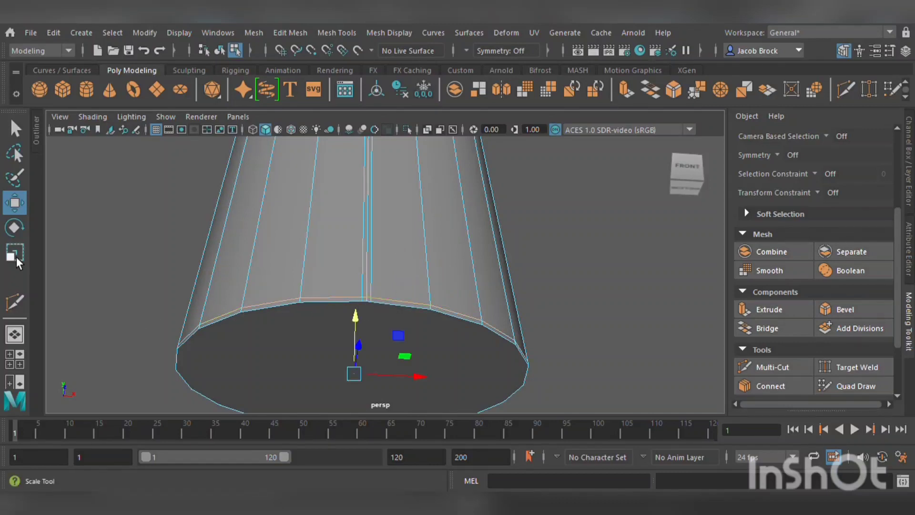
left_click_drag(373, 379, 445, 388, "shift")
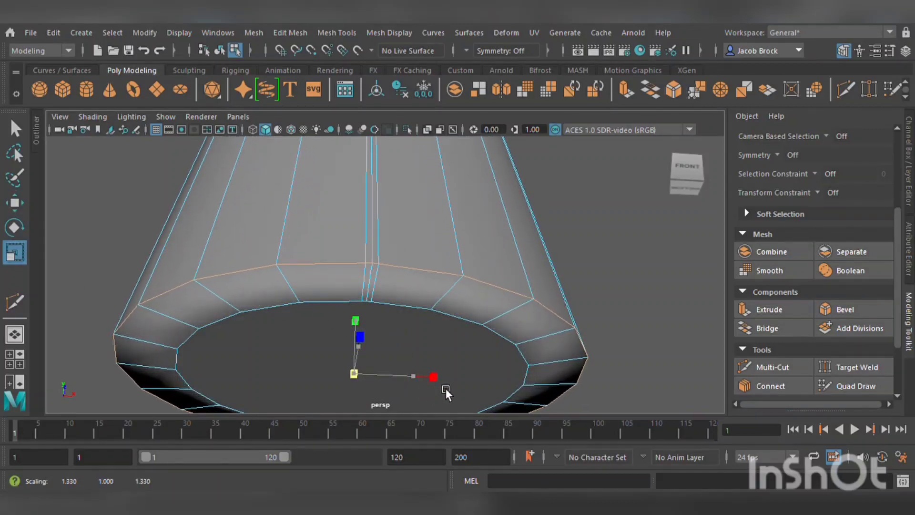
Inspect the flared base and the stem's bottom face from several angles.
scroll(447, 357, "down", 5)
left_click_drag(448, 326, 438, 357, "alt")
scroll(452, 325, "down", 4)
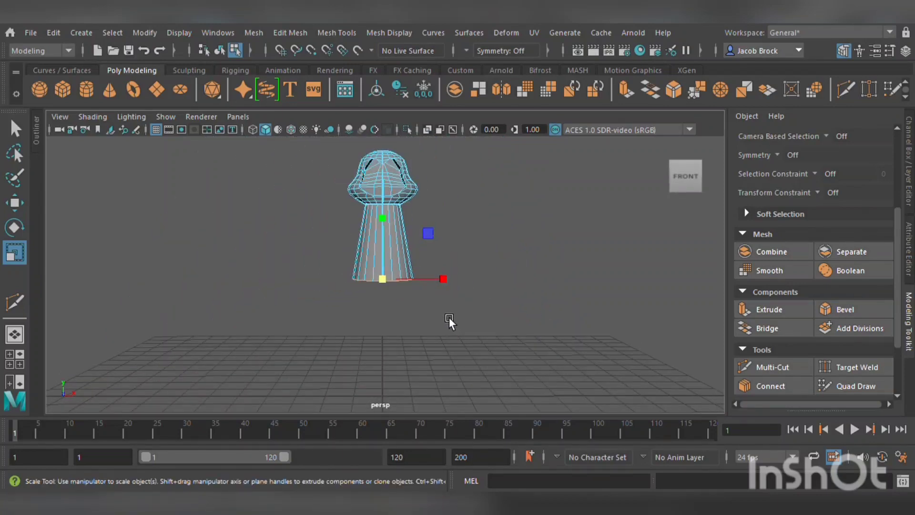
scroll(448, 317, "up", 3)
left_click_drag(396, 285, 433, 248)
scroll(410, 265, "down", 5)
scroll(410, 264, "up", 5)
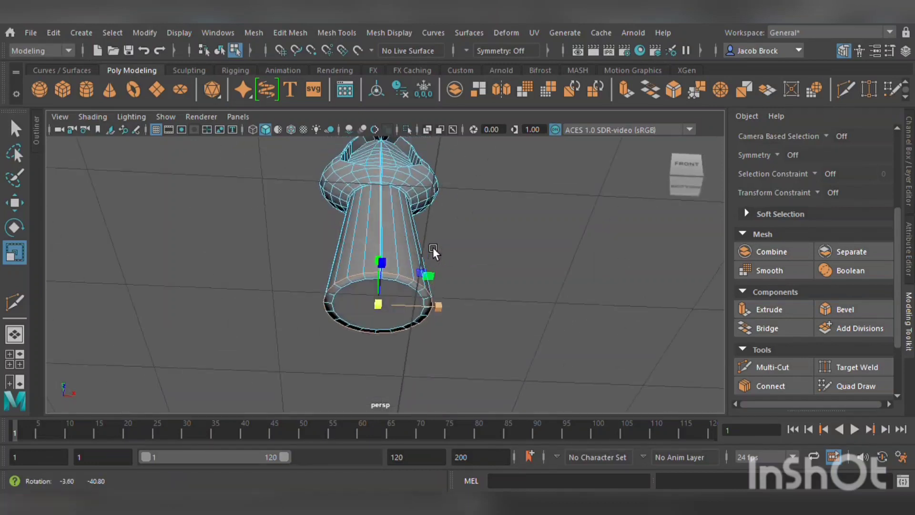
scroll(429, 255, "up", 6)
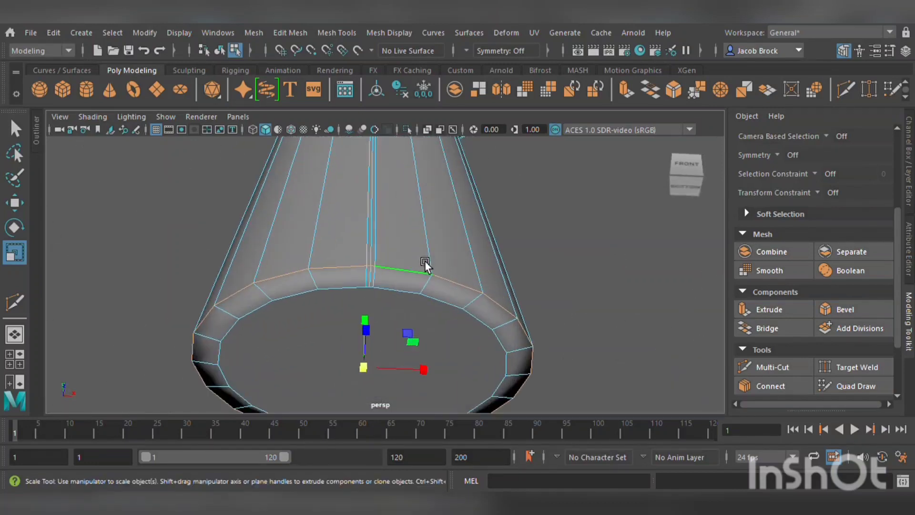
left_click(381, 366)
left_click_drag(365, 381, 445, 270)
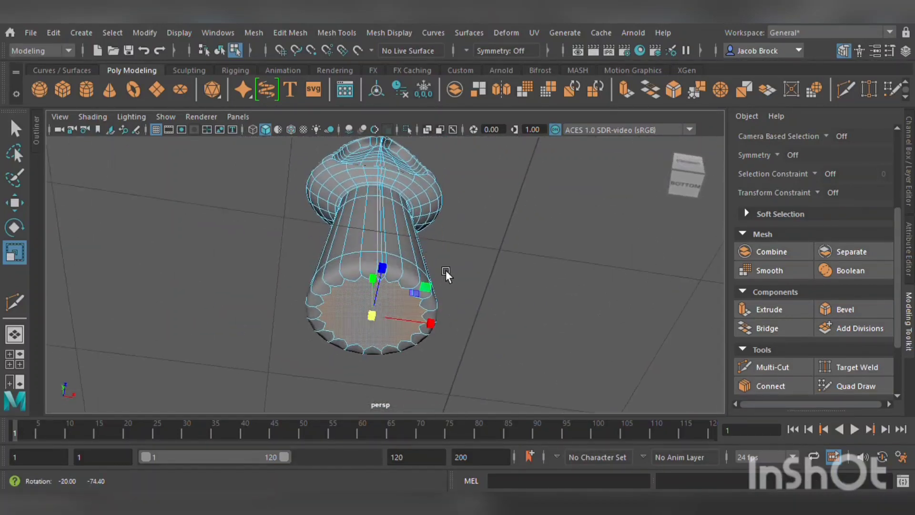
left_click_drag(371, 326, 386, 368)
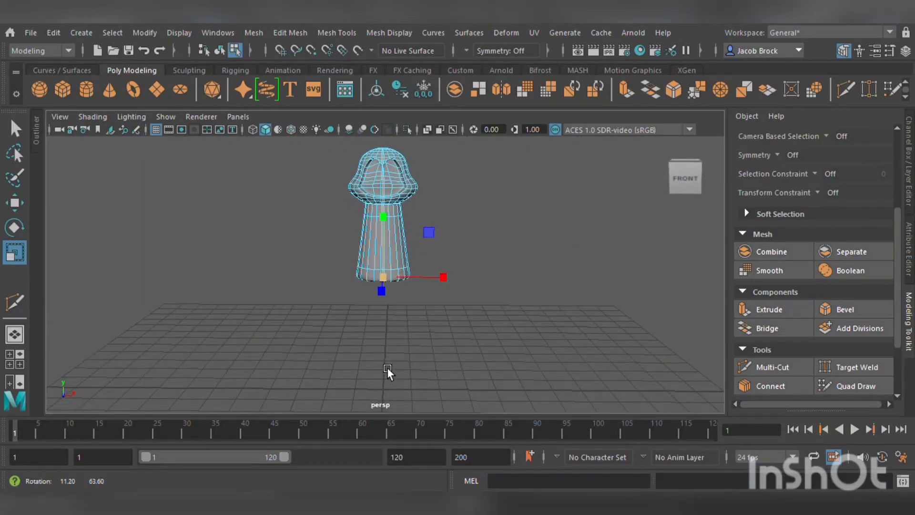
Inspect the cap's front center edges in edge mode from closer views.
scroll(442, 222, "up", 4)
middle_click_drag(442, 222, 462, 332, "alt")
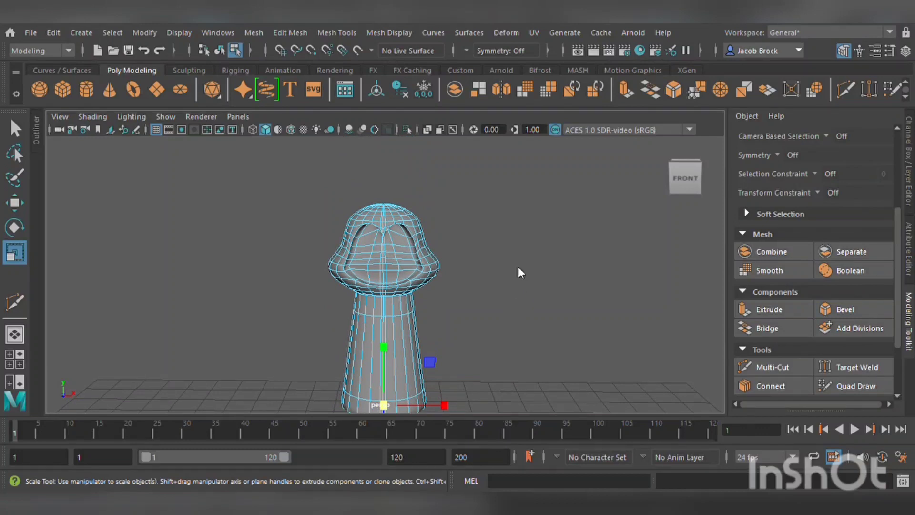
key("F8")
left_click(549, 210)
mouse_move(552, 279)
left_mouse_down("alt")
mouse_move(447, 282)
mouse_move(590, 270)
mouse_move(565, 274)
left_mouse_up("alt")
scroll(562, 272, "up", 5)
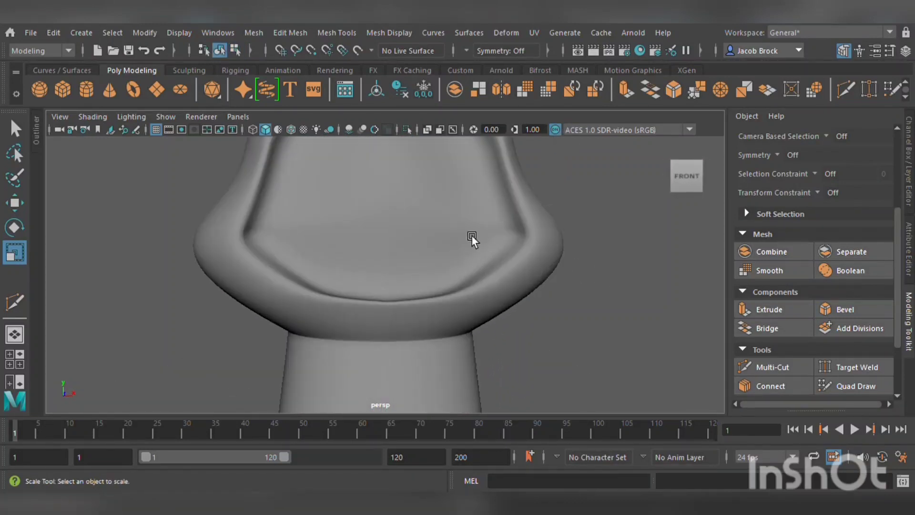
left_click(437, 211)
left_click_drag(437, 211, 441, 191, "alt")
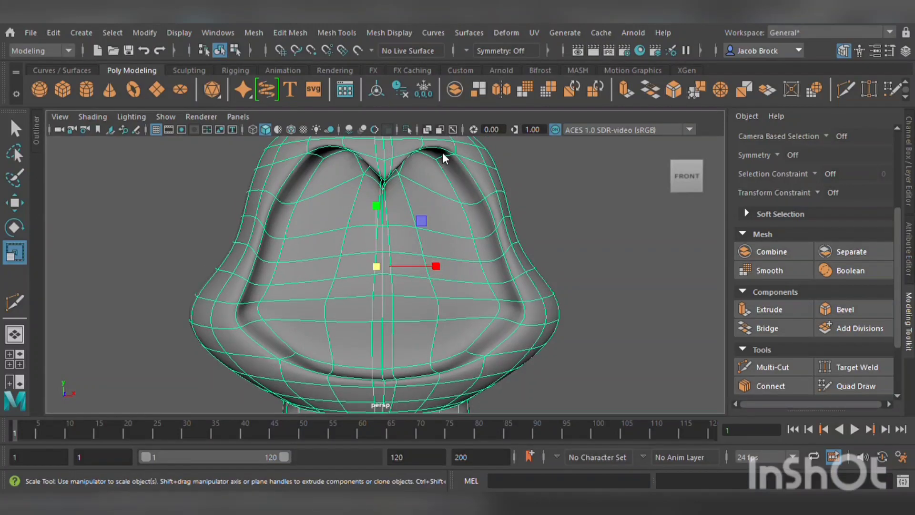
key("F10")
left_click(392, 216)
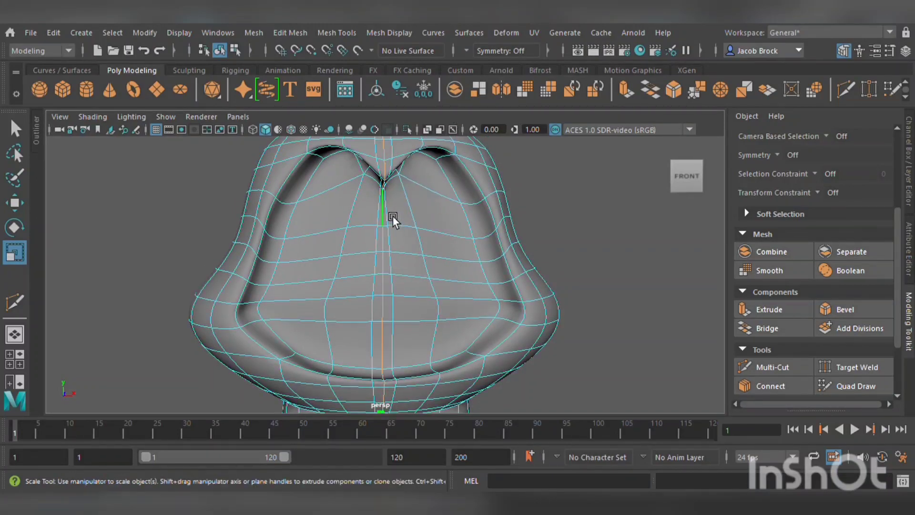
left_click(385, 261)
mouse_move(396, 269)
left_mouse_down("alt")
mouse_move(390, 245)
mouse_move(384, 276)
left_mouse_up("alt")
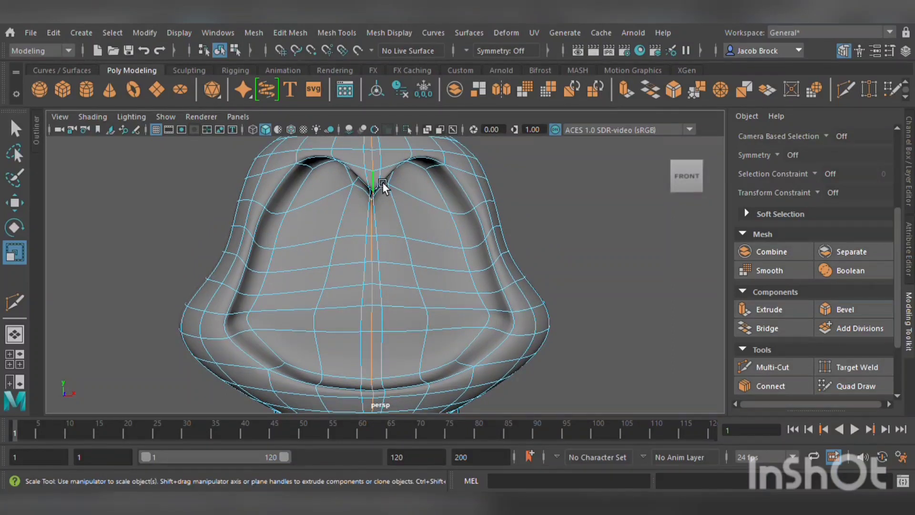
left_click(384, 227)
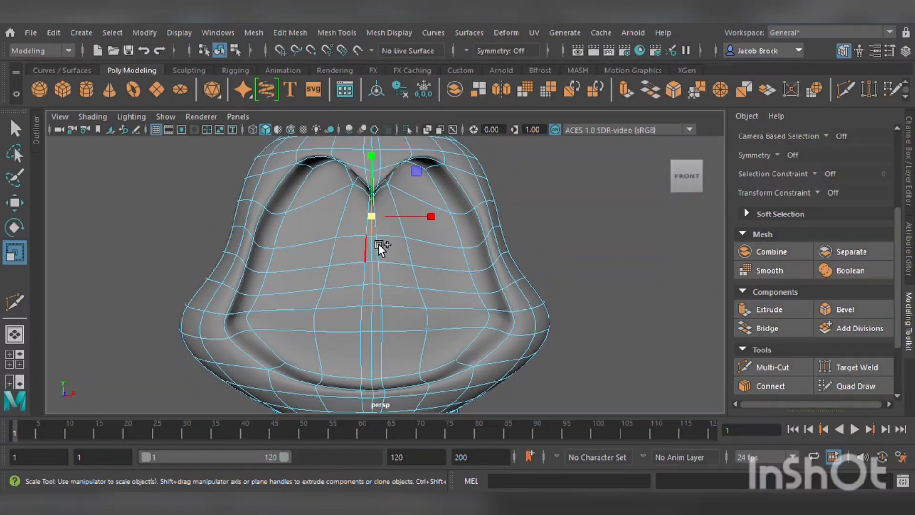
left_click(392, 376)
left_click_drag(392, 376, 387, 321, "alt")
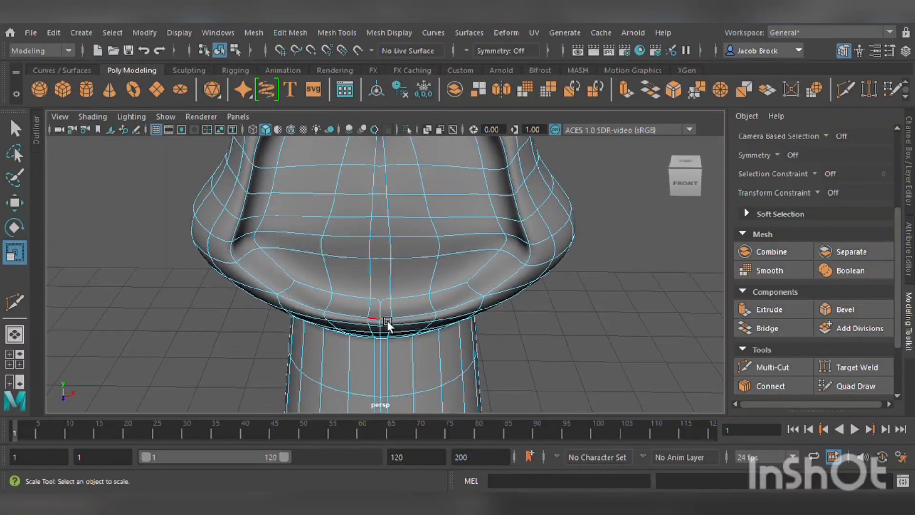
Try deleting the vertical edge loop along the stem's front center.
left_click(390, 315)
middle_click_drag(398, 351, 393, 133, "alt")
middle_click_drag(417, 301, 413, 167, "alt")
double_click(387, 316, "shift")
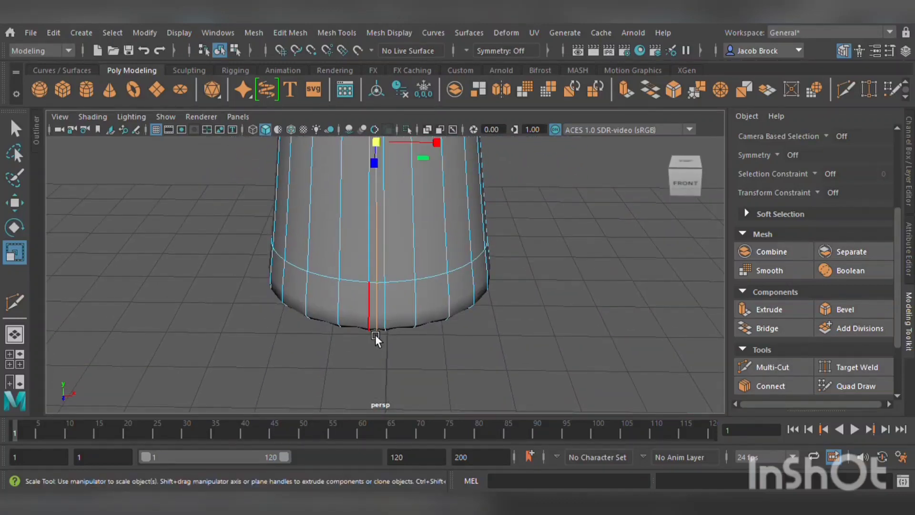
key("Delete")
scroll(443, 282, "down", 2)
middle_click_drag(425, 244, 454, 469, "alt")
mouse_move(444, 348)
left_mouse_down("alt")
mouse_move(401, 316)
mouse_move(453, 310)
mouse_move(461, 347)
mouse_move(441, 333)
left_mouse_up("alt")
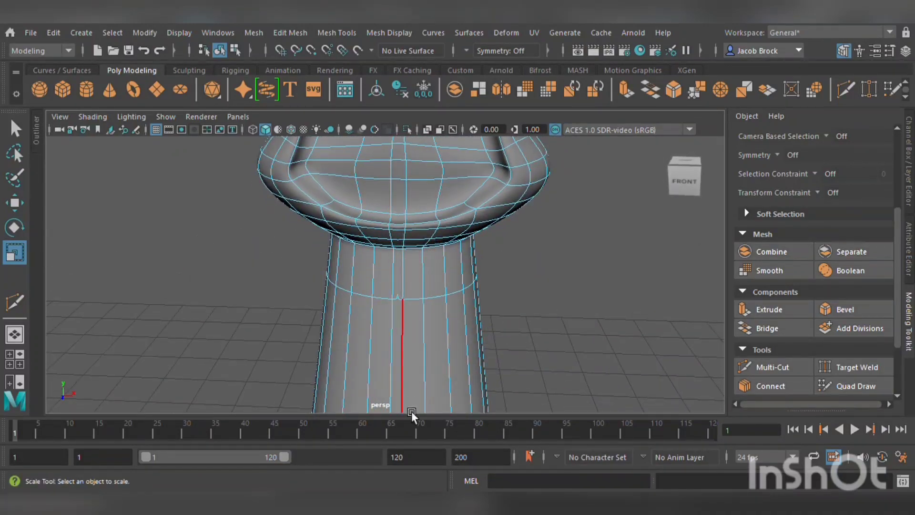
left_click_drag(452, 395, 469, 281, "alt")
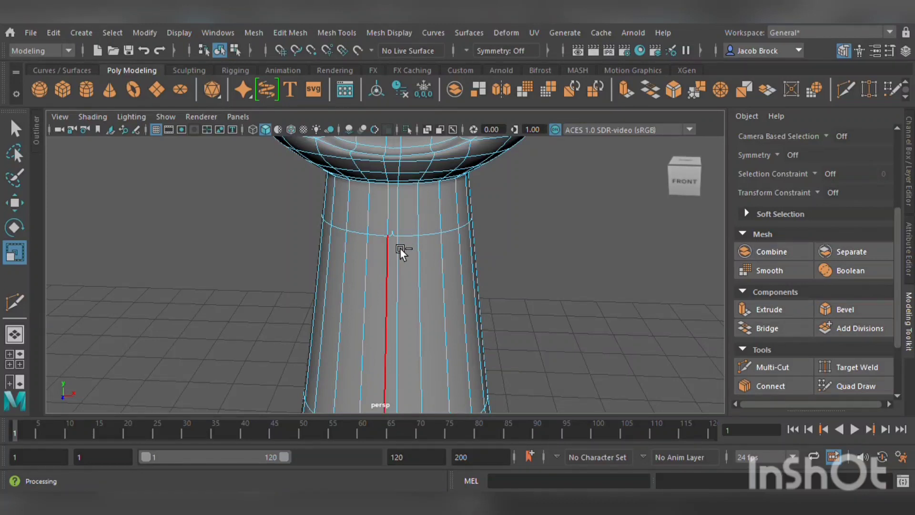
key("ctrl+z")
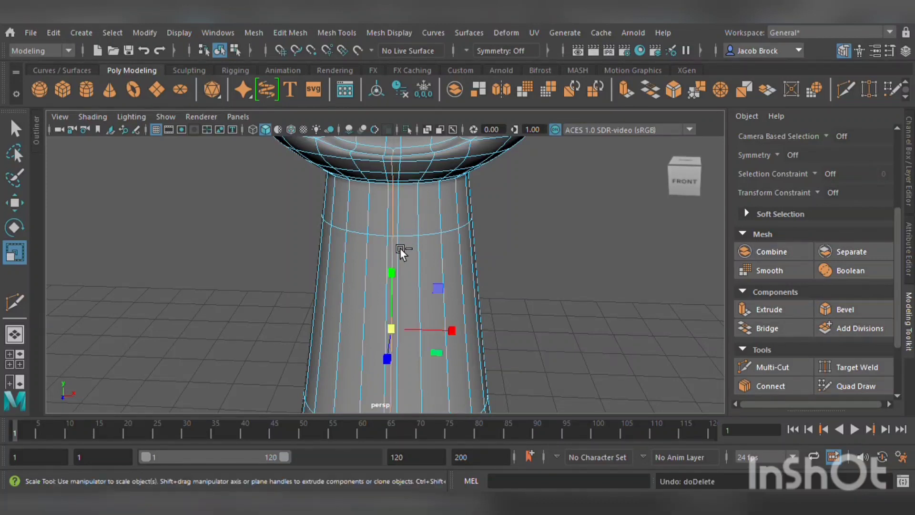
Try moving the selected stem edges with the Move tool.
left_click(23, 207)
left_click_drag(402, 361, 403, 358)
left_click_drag(406, 269, 408, 269)
key("ctrl+z")
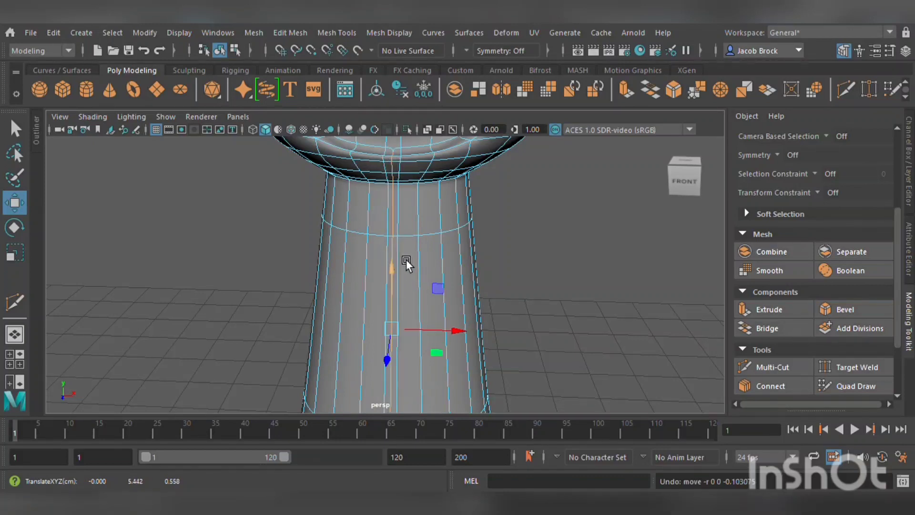
Examine the center seam edges on the stem and cap from several angles.
left_click(404, 181)
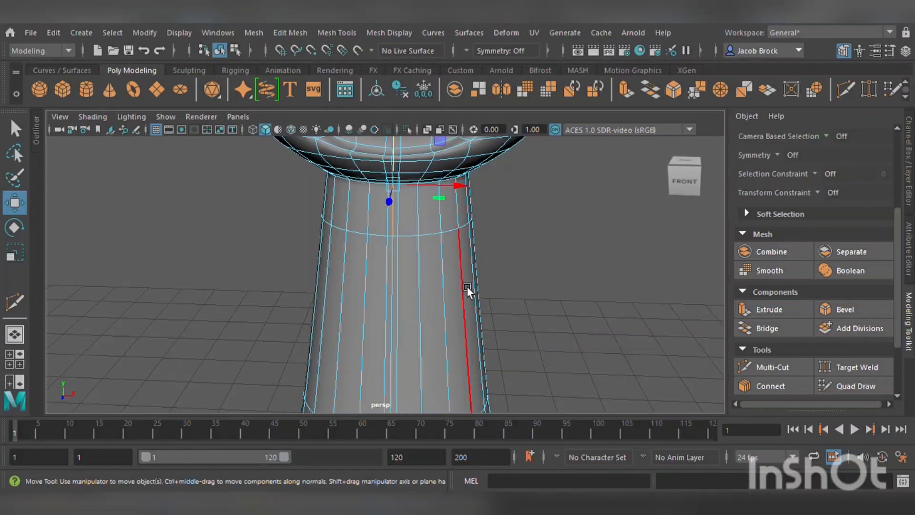
middle_click_drag(467, 285, 452, 233, "alt")
left_click(393, 397)
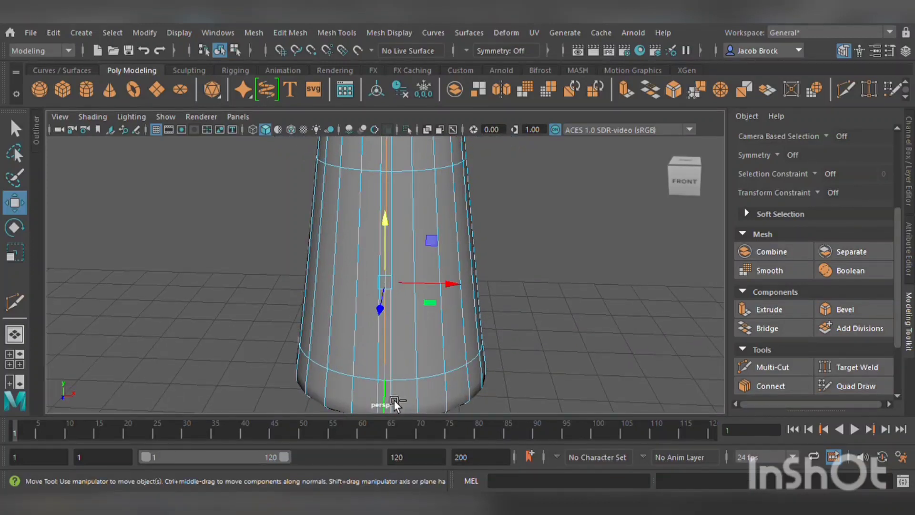
left_click(389, 310)
left_click_drag(388, 311, 418, 266)
middle_click_drag(420, 263, 423, 359, "alt")
mouse_move(426, 334)
left_mouse_down("alt")
mouse_move(421, 307)
mouse_move(414, 326)
left_mouse_up("alt")
left_click_drag(373, 396, 369, 402)
left_click(600, 281)
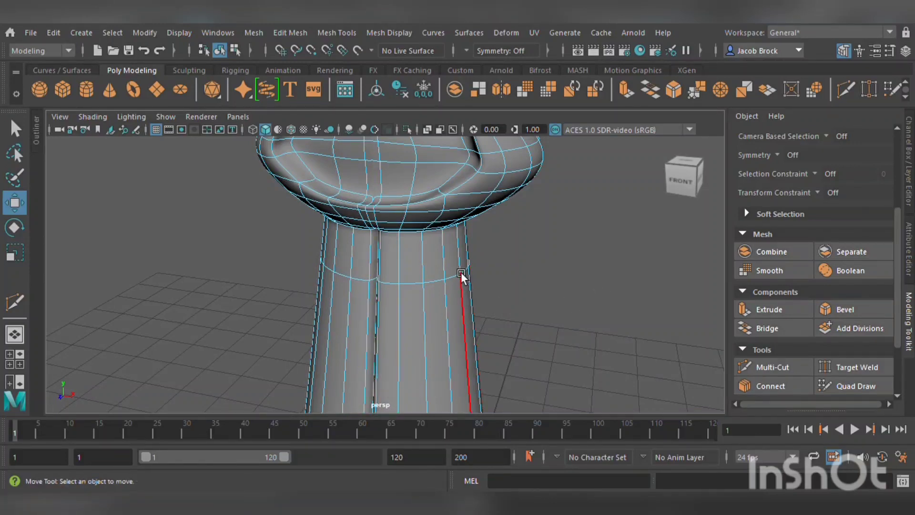
left_click_drag(461, 273, 508, 241, "alt")
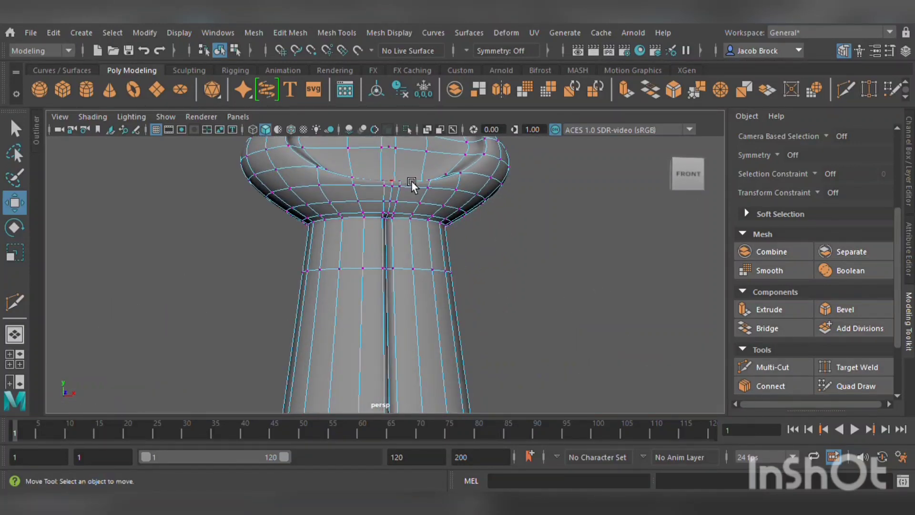
scroll(427, 214, "up", 4)
left_click(399, 162)
left_click_drag(398, 162, 447, 203, "alt")
scroll(457, 213, "down", 3)
left_click_drag(486, 238, 458, 249, "alt")
scroll(534, 234, "down", 4)
left_click(496, 281)
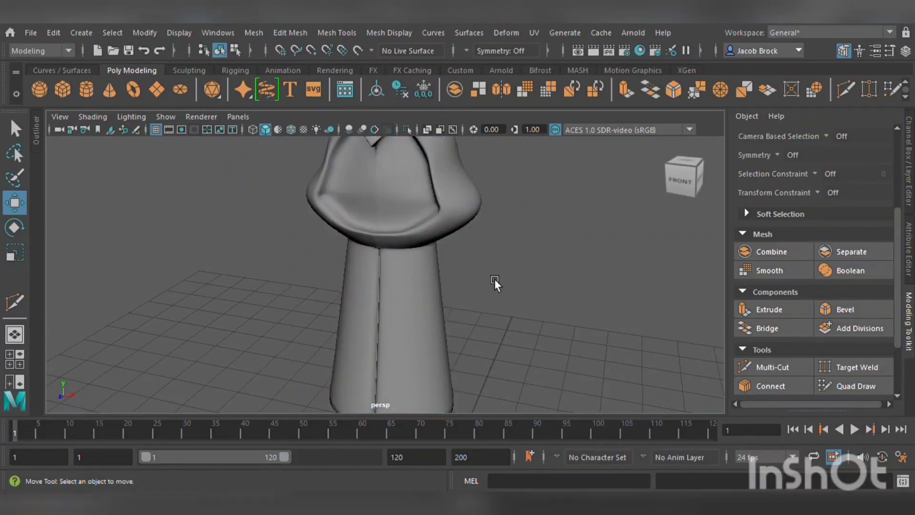
scroll(462, 322, "down", 3)
left_click_drag(462, 322, 449, 308, "alt")
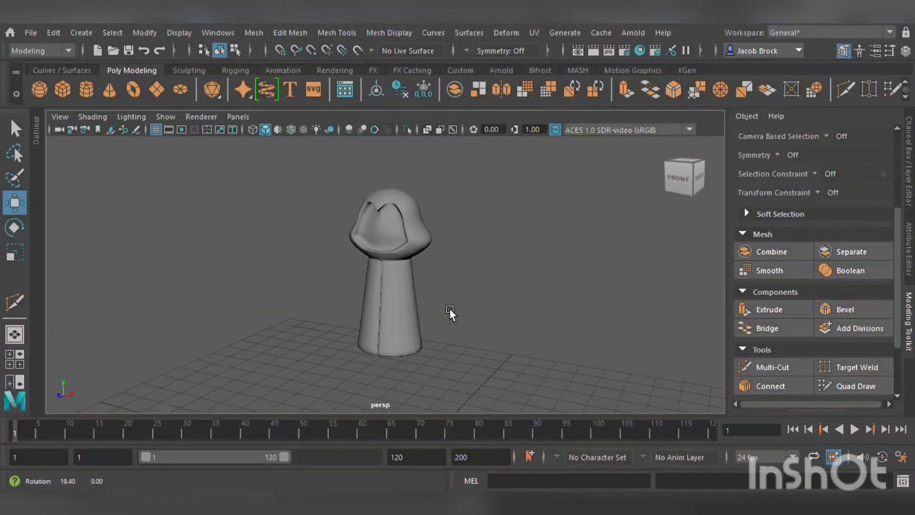
scroll(459, 258, "up", 4)
scroll(444, 245, "up", 2)
left_click_drag(445, 245, 392, 173, "alt")
Delete the vertical center edge loop running down the cap's front below the notch, including its vertices.
left_click(427, 250)
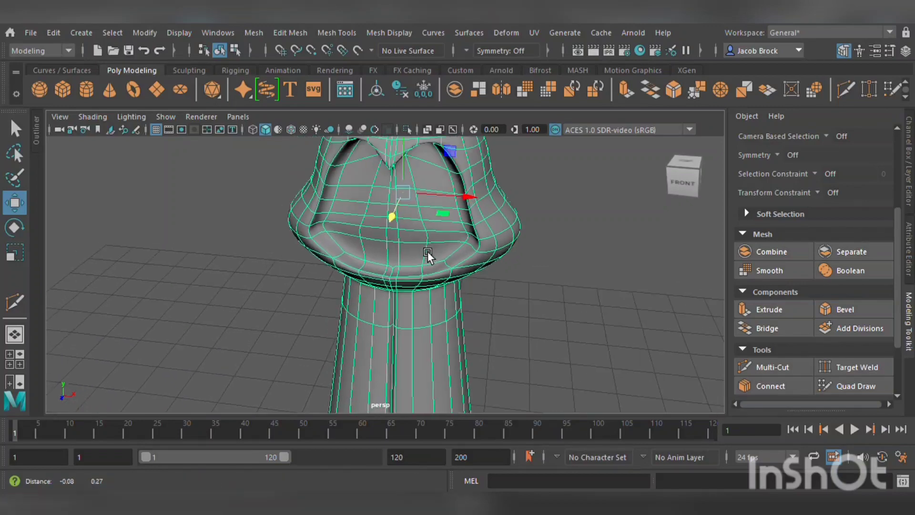
left_click_drag(427, 251, 473, 216, "alt")
scroll(435, 279, "up", 3)
right_click_drag(473, 216, 470, 98)
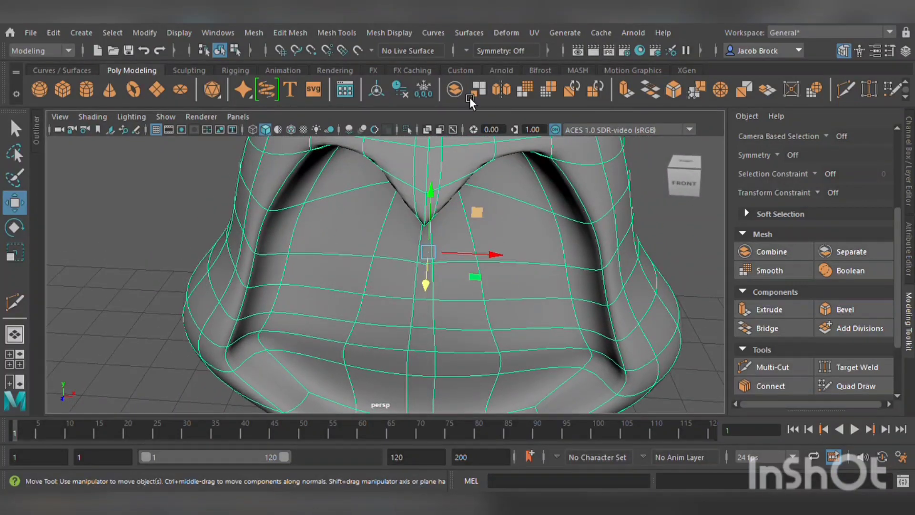
left_click(426, 259)
double_click(419, 391, "shift")
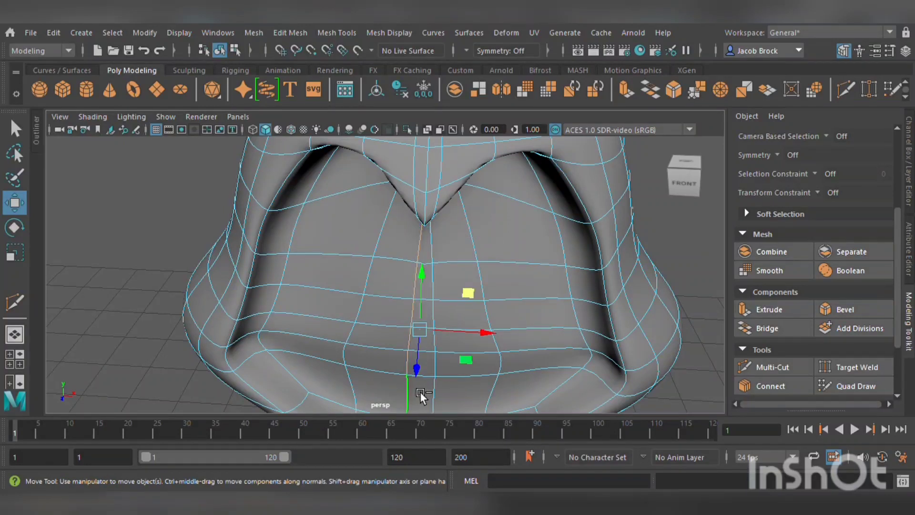
left_click(445, 399, "shift")
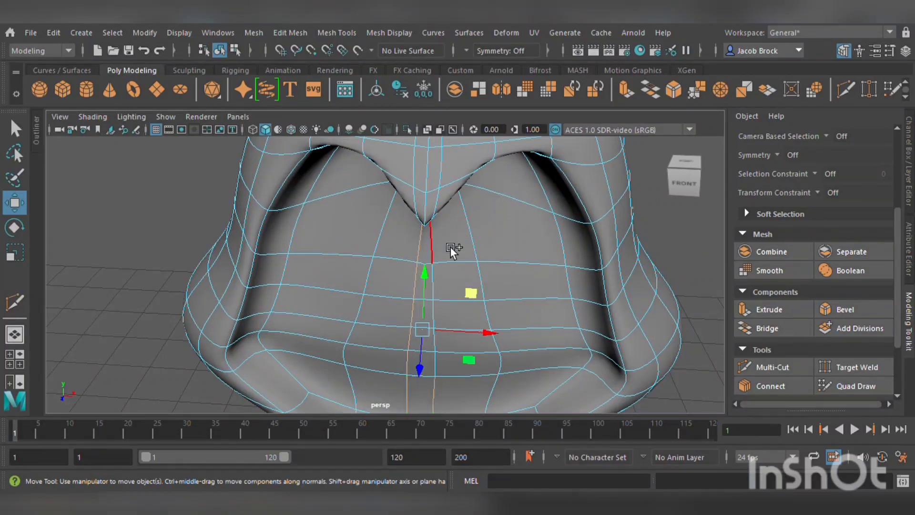
key("ctrl+Delete")
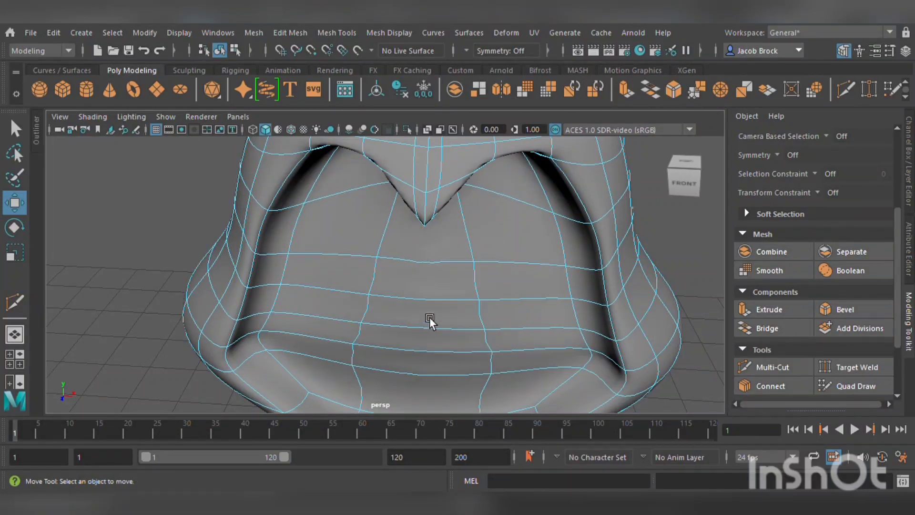
Try a Multi-Cut up the cap's front center starting from its lower rim.
scroll(430, 316, "down", 5)
left_click_drag(532, 276, 596, 320, "alt")
left_click(786, 372)
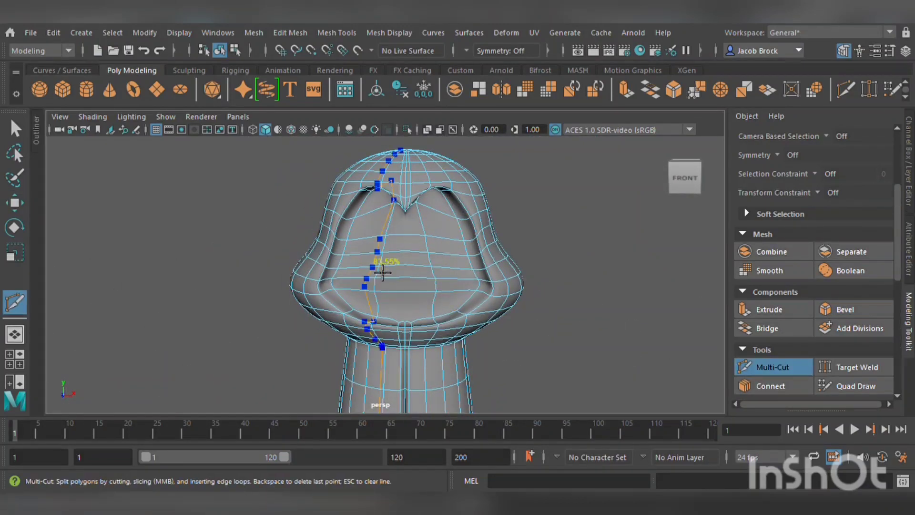
scroll(410, 291, "up", 4)
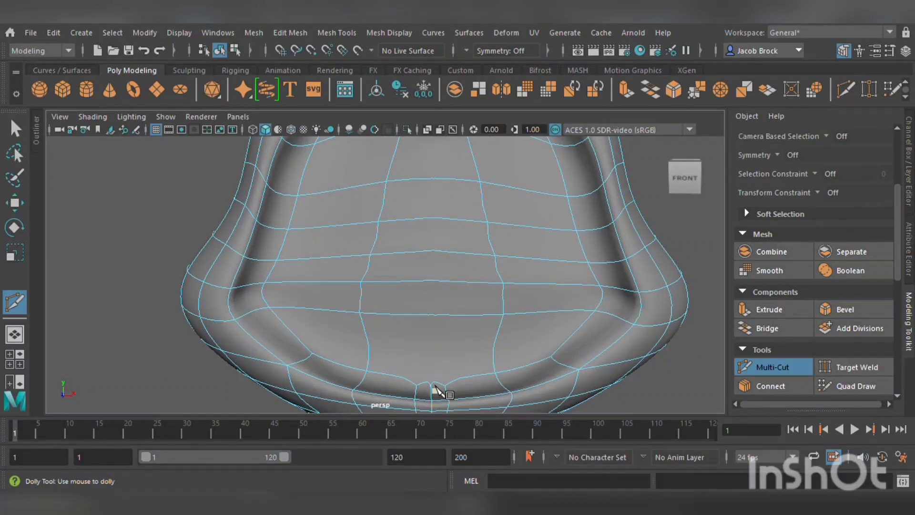
left_click(432, 386)
scroll(432, 386, "up", 4)
middle_click_drag(432, 385, 398, 252, "alt")
left_click(435, 299)
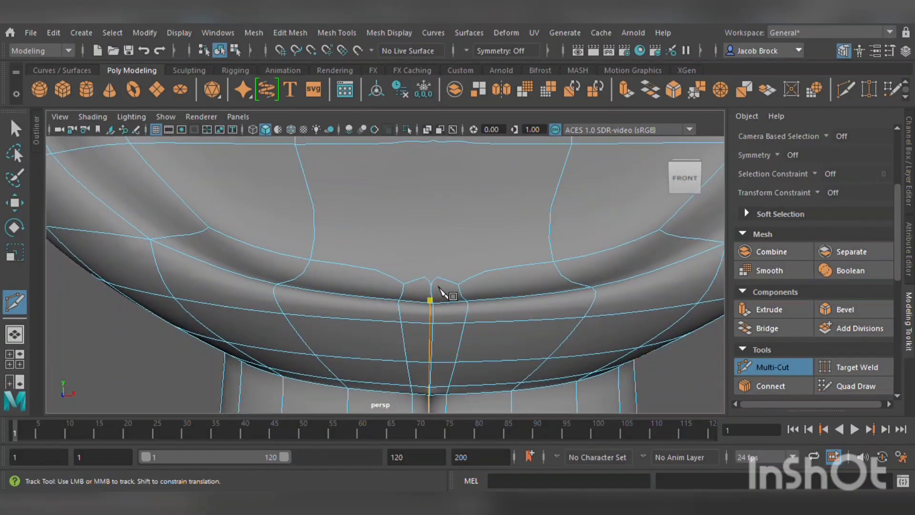
left_click(432, 278)
key("Return")
key("ctrl+z")
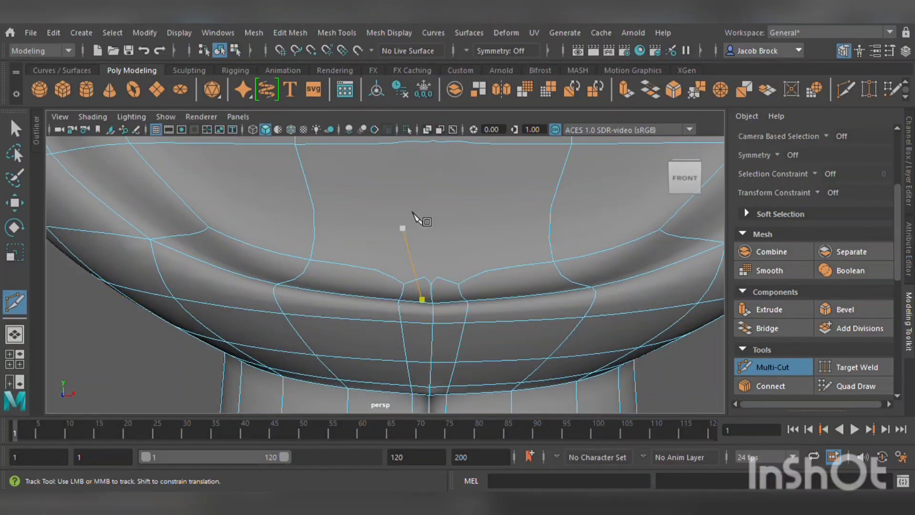
Cut a new vertical edge line with Multi-Cut from the cap's front notch down to its lower rim.
right_click_drag(419, 300, 413, 222, "alt")
middle_click_drag(409, 218, 406, 311, "alt")
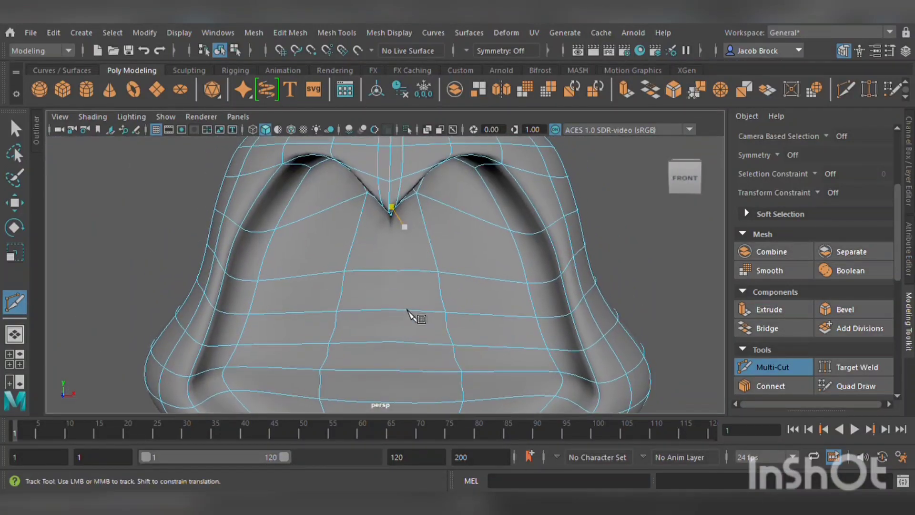
left_click_drag(406, 308, 403, 216, "alt")
middle_click_drag(403, 216, 406, 283, "alt")
left_click_drag(408, 285, 398, 214, "alt")
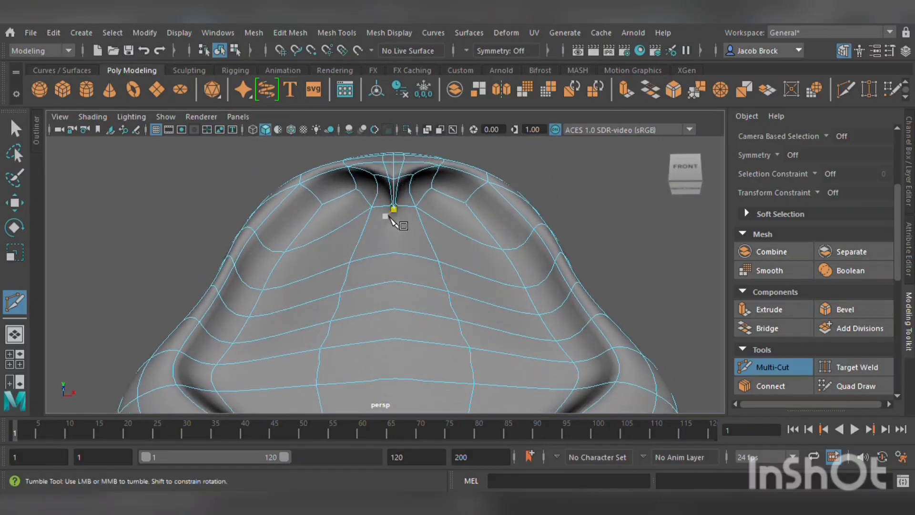
left_click(393, 208)
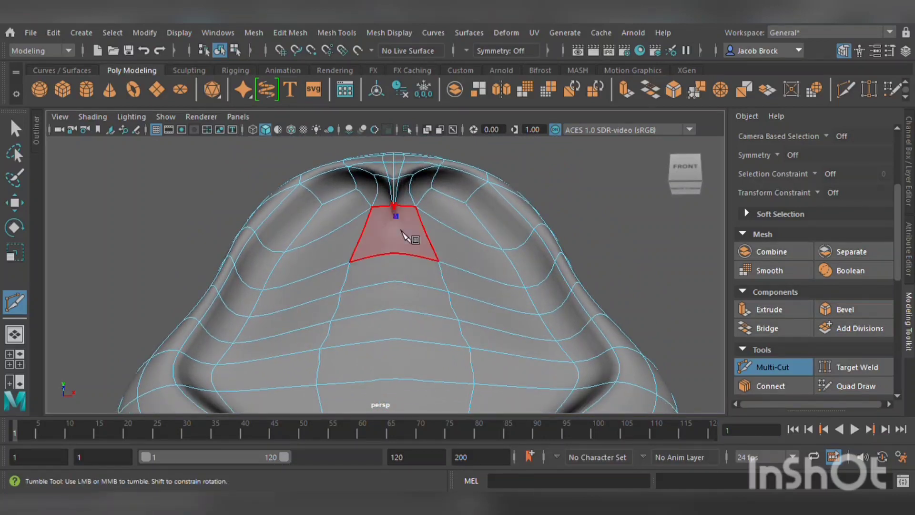
left_click(399, 253)
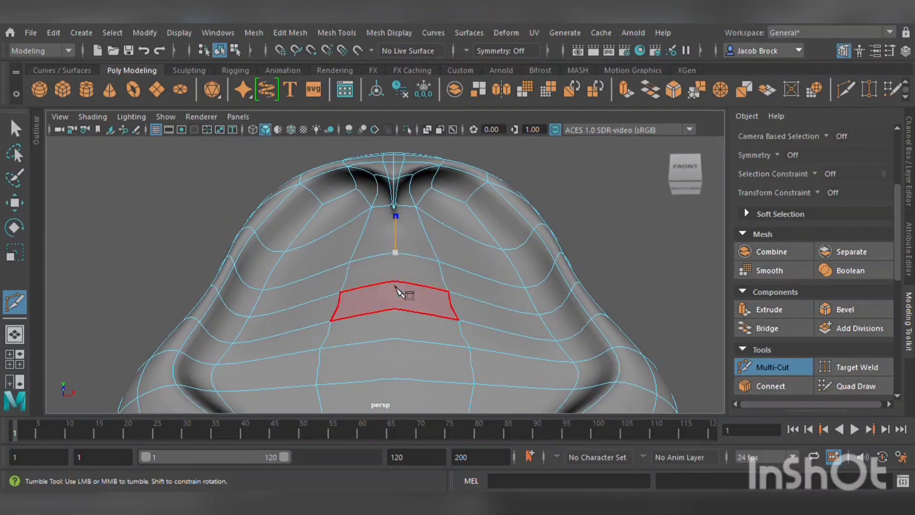
left_click(396, 281)
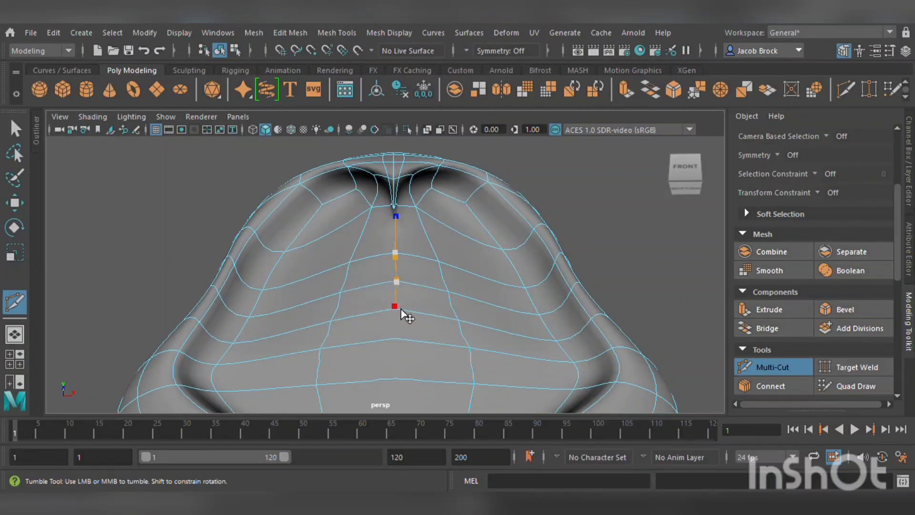
left_click(399, 310)
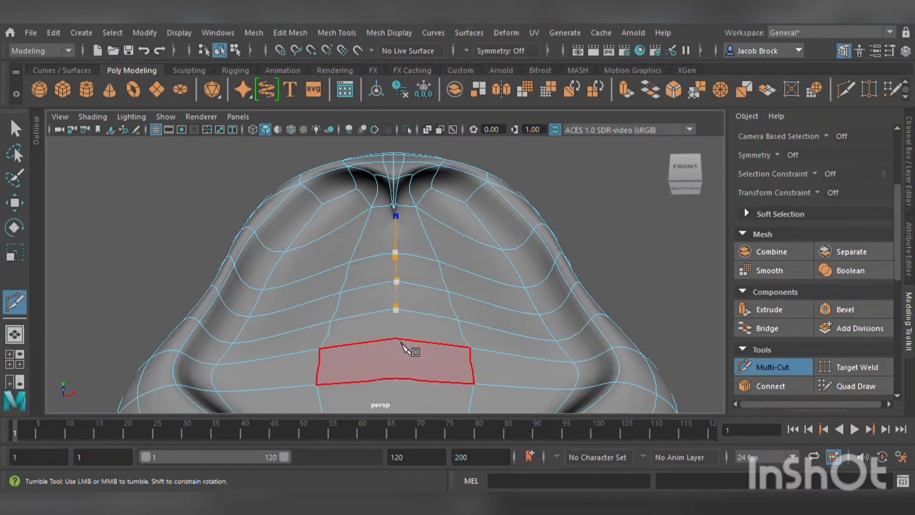
left_click(403, 347)
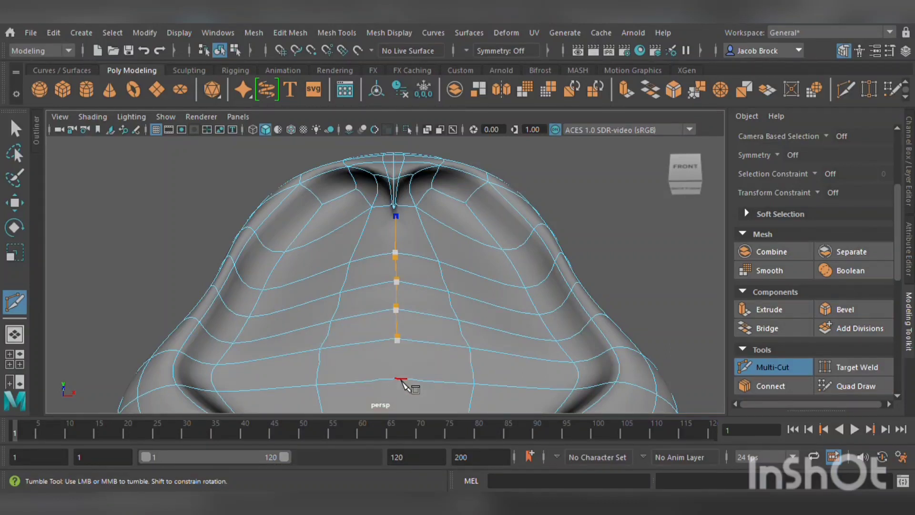
left_click(402, 378)
middle_click_drag(412, 394, 402, 336, "alt")
left_click_drag(396, 365, 376, 332, "alt")
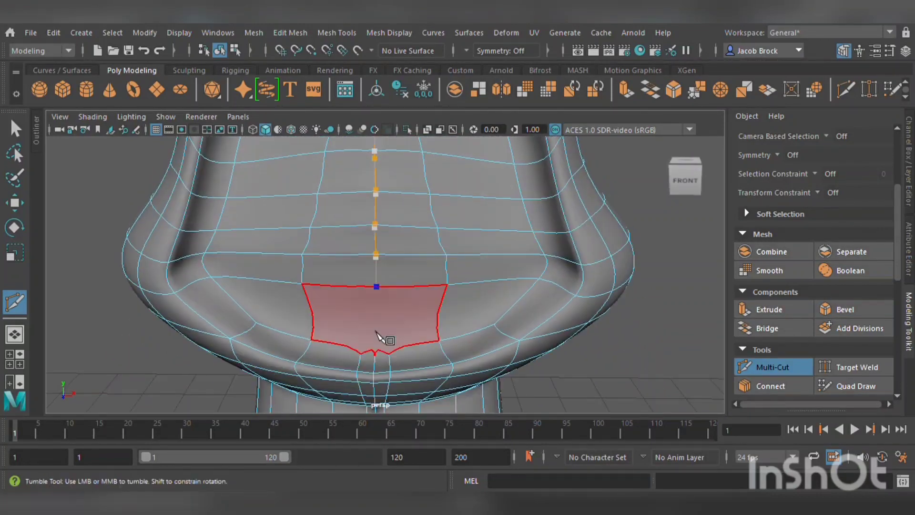
left_click(373, 358)
key("Return")
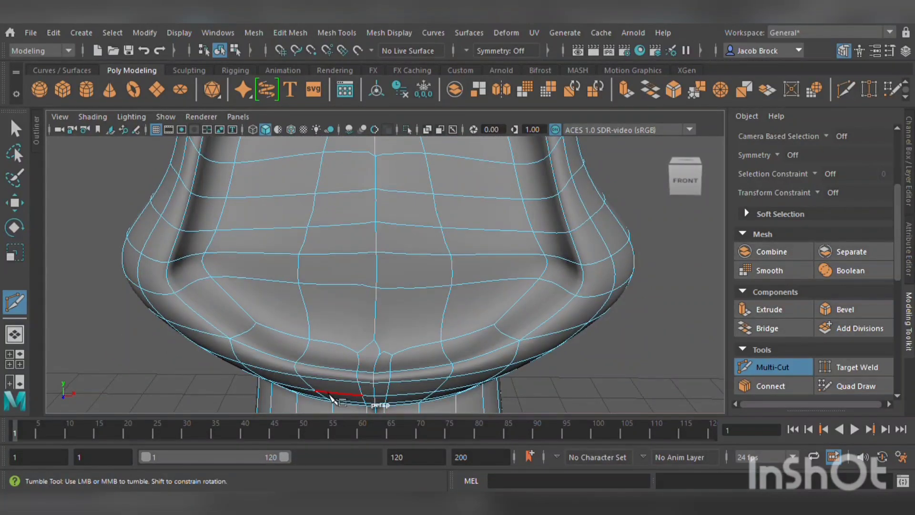
Select the vertical center edge line on the cap's front and scale it to about 0.68 along X to straighten it.
middle_click_drag(330, 219, 343, 277, "alt")
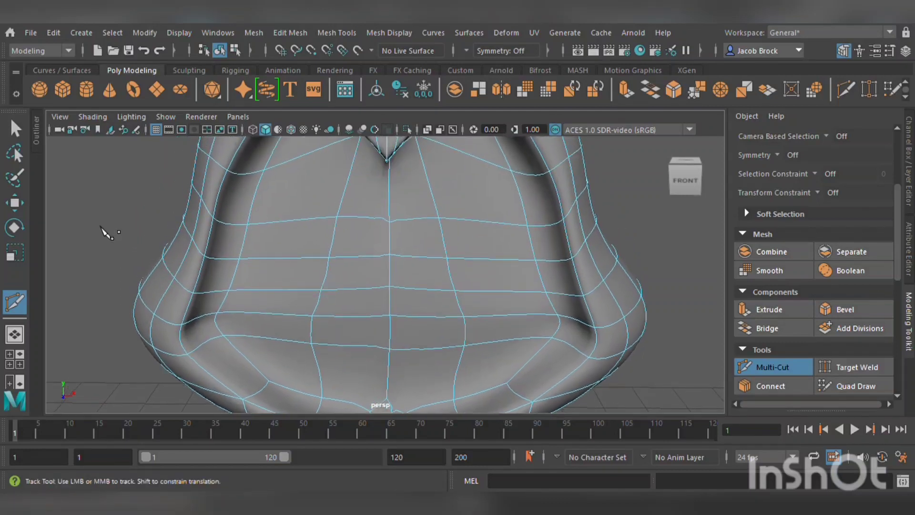
left_click(15, 202)
left_click(403, 210)
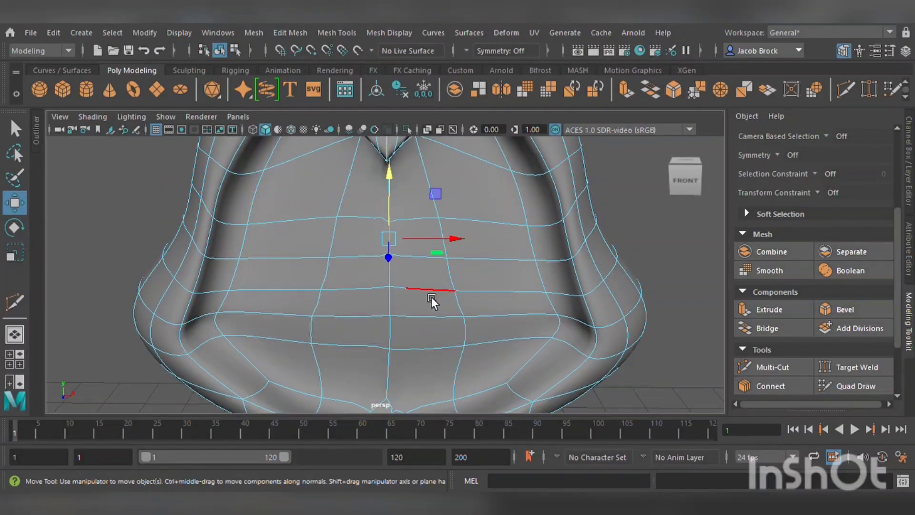
left_click(401, 280, "shift")
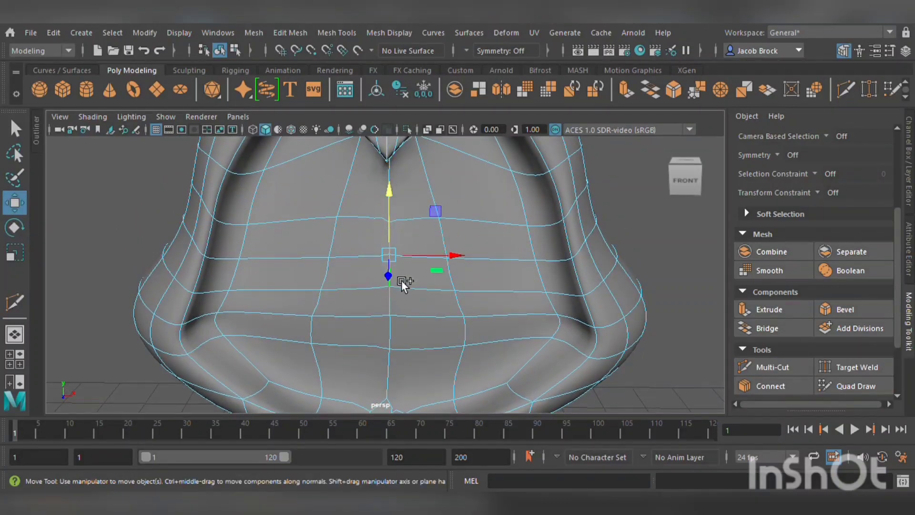
left_click(403, 305, "shift")
left_click(404, 333, "shift")
left_click(399, 372, "shift")
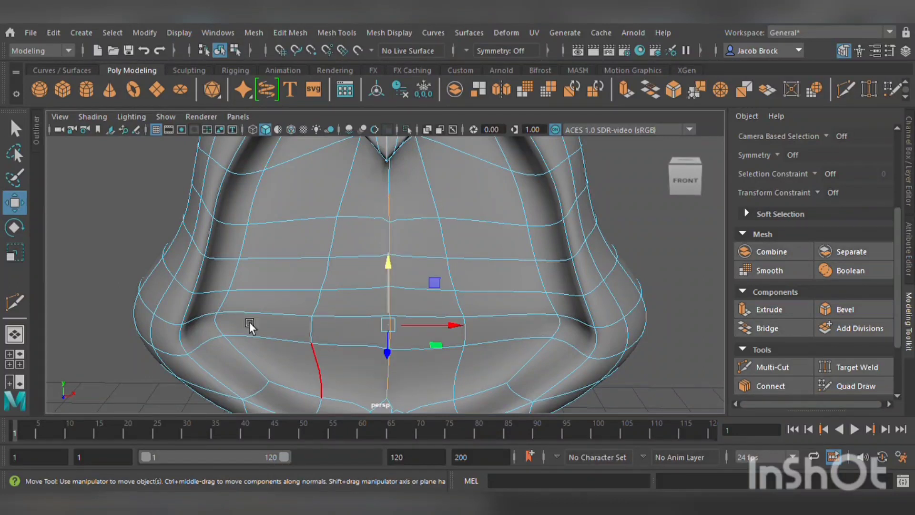
left_click(15, 252)
left_click_drag(448, 325, 433, 324)
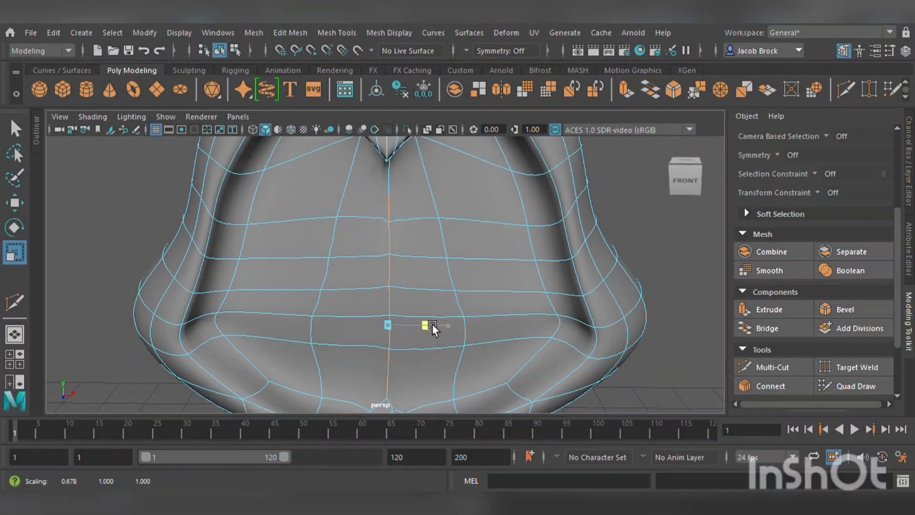
left_click(14, 204)
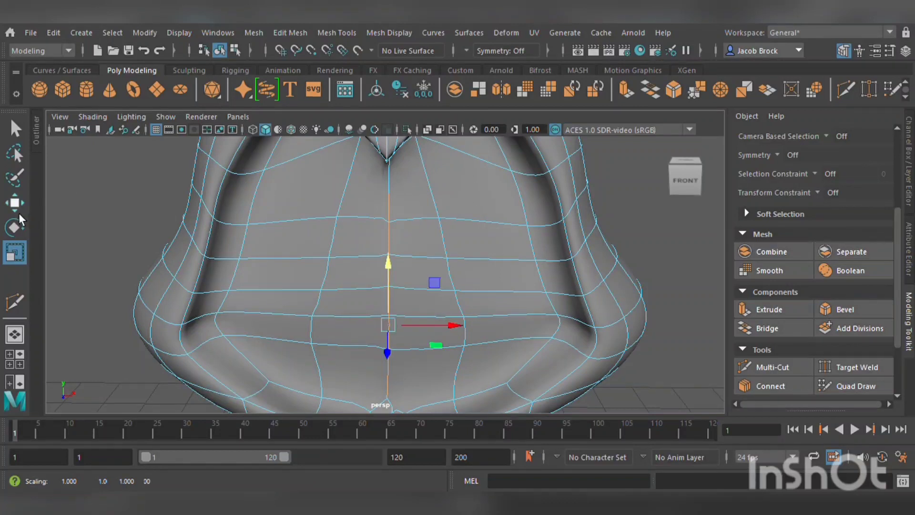
Examine the reshaped cap front from several angles and zoom levels.
left_click(171, 192)
scroll(171, 192, "down", 5)
right_click_drag(372, 173, 452, 153)
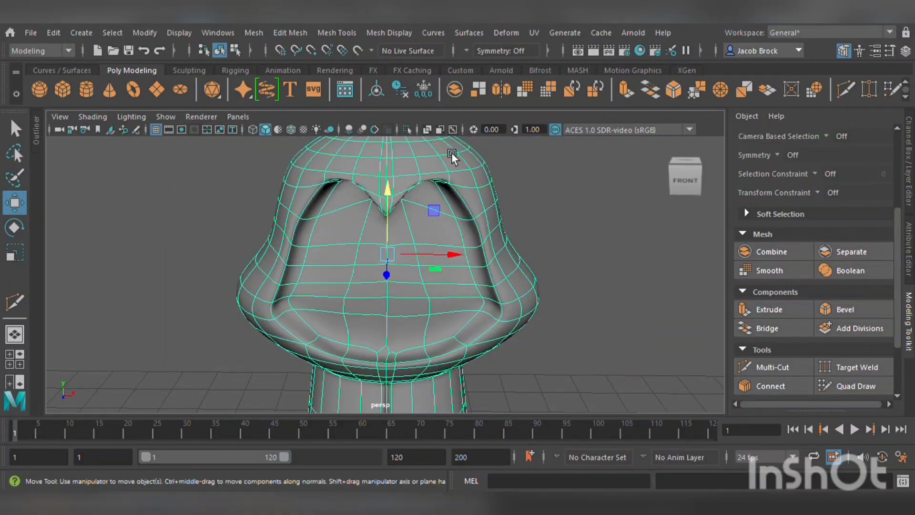
left_click(559, 205)
scroll(559, 205, "down", 3)
mouse_move(556, 230)
left_mouse_down("alt")
mouse_move(461, 216)
mouse_move(665, 224)
mouse_move(613, 206)
mouse_move(405, 248)
mouse_move(246, 244)
mouse_move(604, 223)
mouse_move(570, 221)
left_mouse_up("alt")
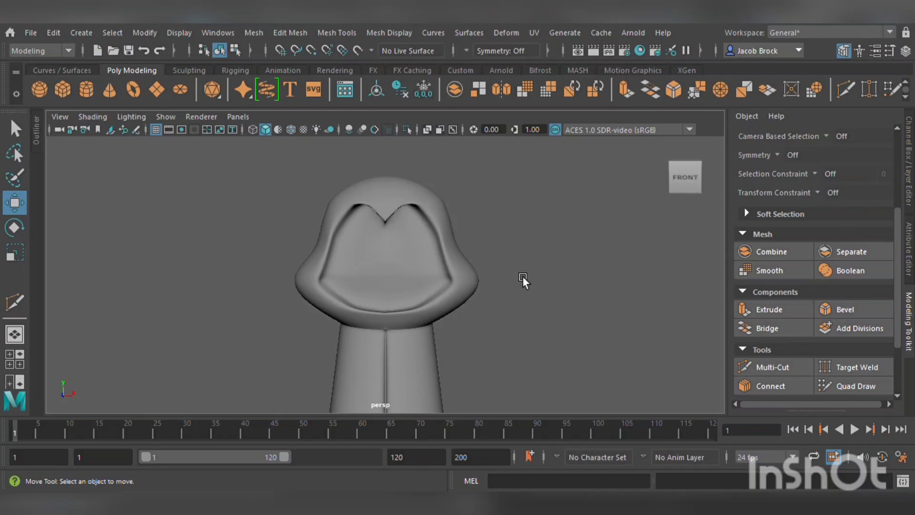
left_click(388, 241)
scroll(416, 288, "up", 5)
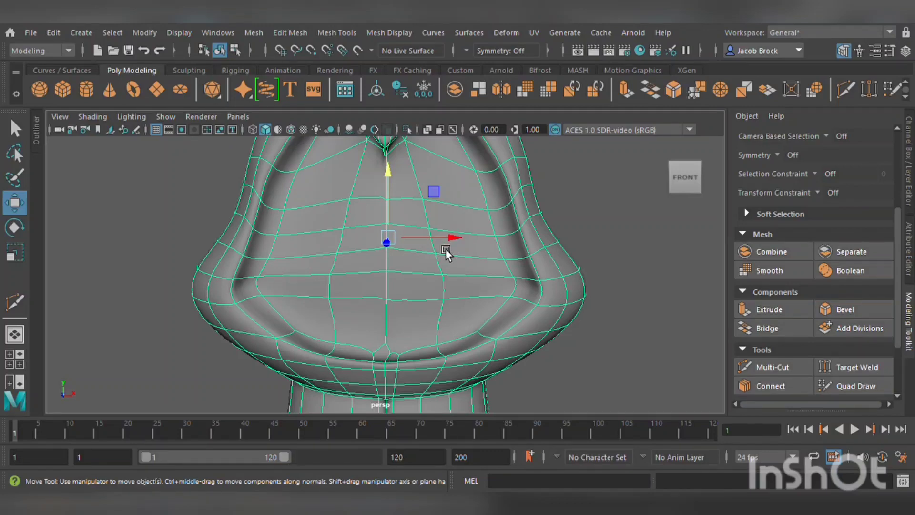
scroll(331, 223, "down", 2)
scroll(330, 225, "up", 3)
left_click_drag(385, 244, 389, 263, "alt")
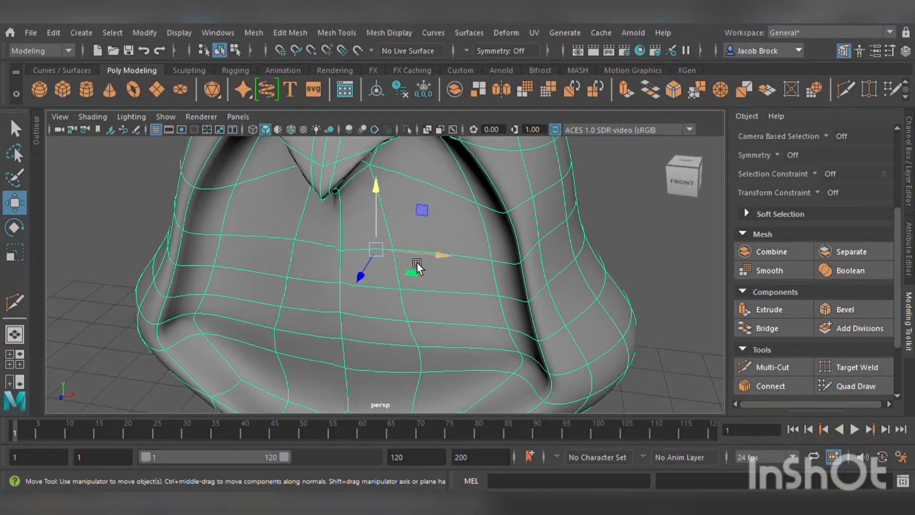
mouse_move(417, 267)
left_mouse_down("alt")
mouse_move(443, 261)
mouse_move(424, 256)
left_mouse_up("alt")
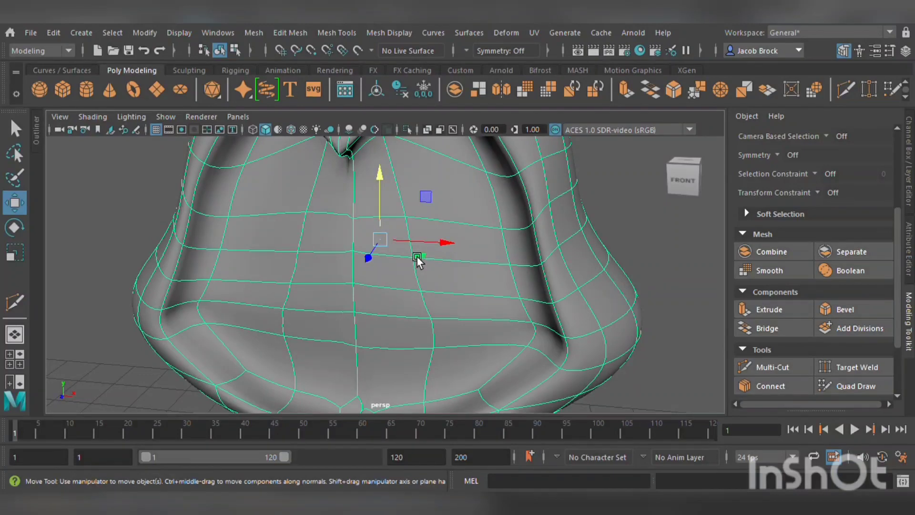
middle_click_drag(360, 324, 373, 272, "alt")
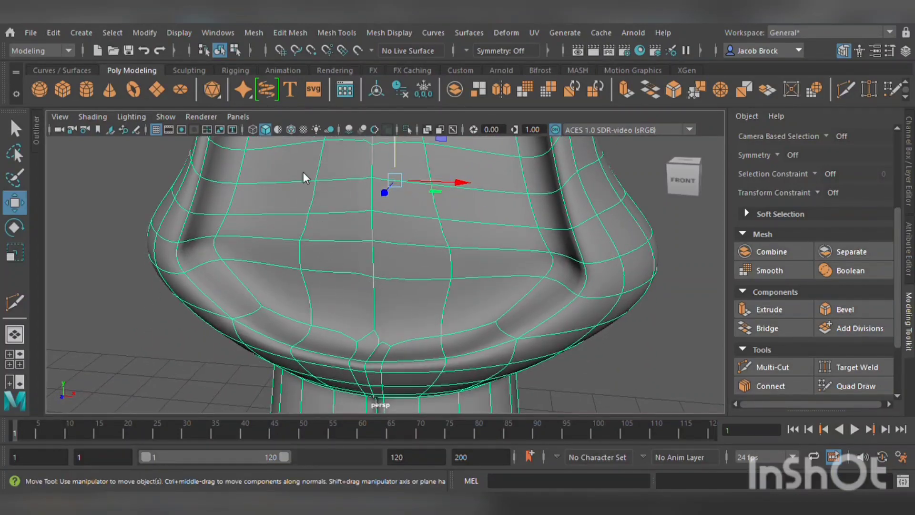
Switch to vertex mode and set the transform constraint to Surface.
key("F9")
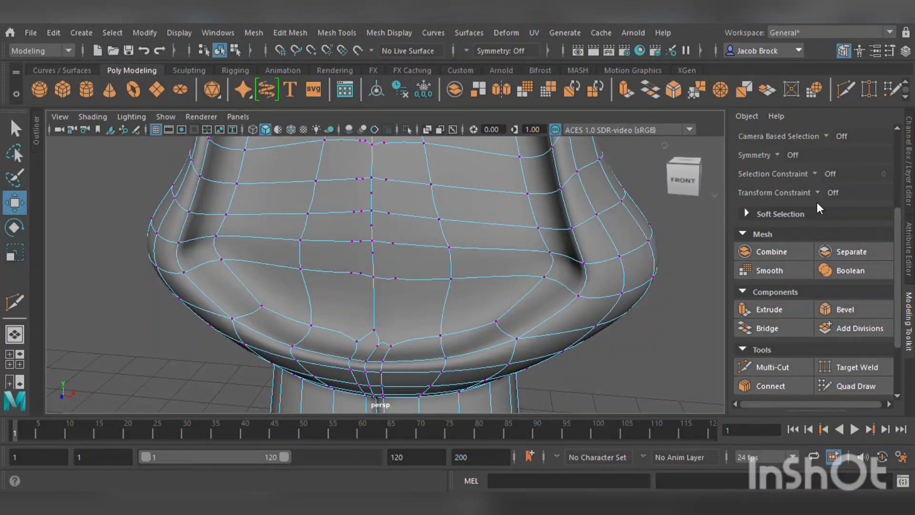
left_click(864, 194)
left_click(844, 224)
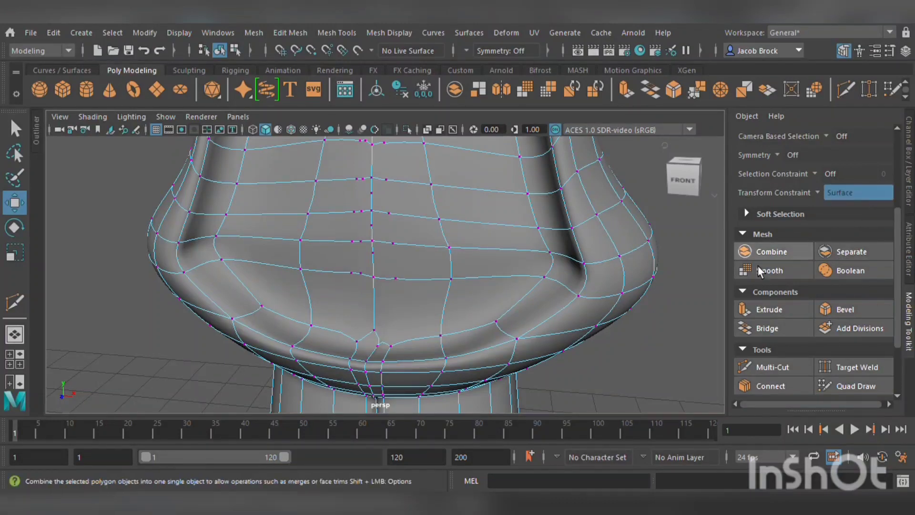
Slide the two lower-rim vertices beside the front center outward to even their spacing.
left_click_drag(329, 286, 350, 277, "alt")
left_click(344, 267)
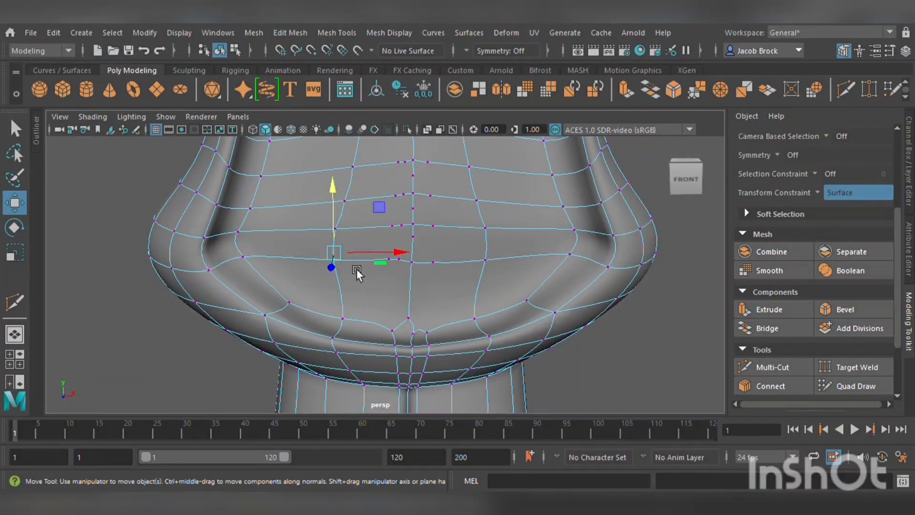
left_click(363, 325)
left_click_drag(387, 333, 338, 330)
left_click(492, 326)
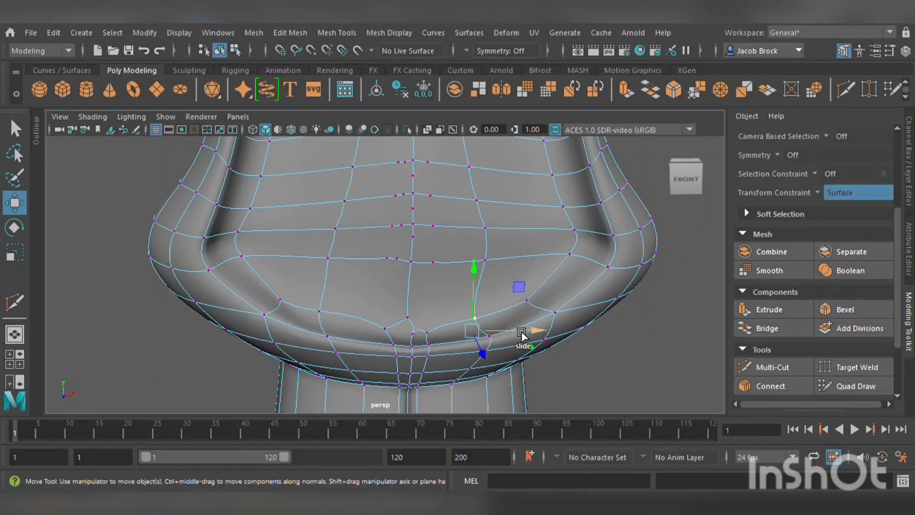
left_click_drag(533, 332, 571, 324)
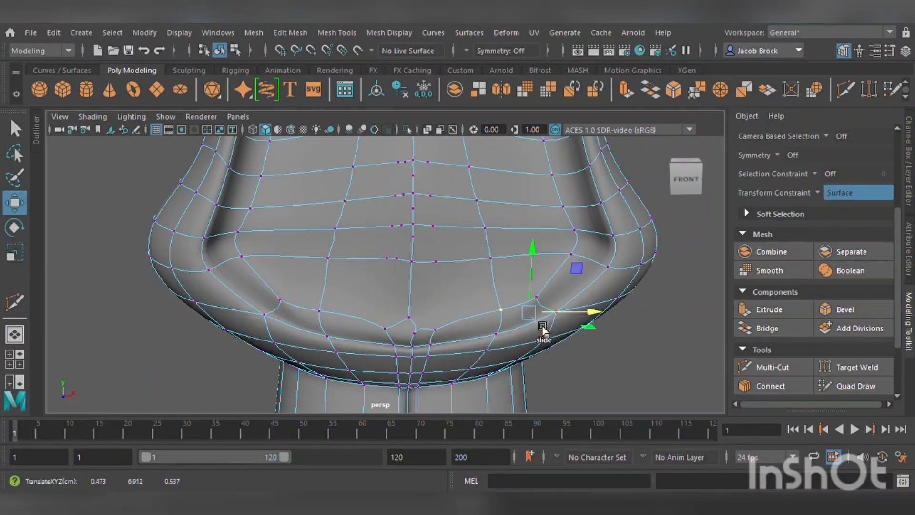
Try sliding a vertex on the front middle loop toward the center line, then undo it.
left_click(340, 259)
left_click_drag(379, 256, 472, 255)
left_click(414, 237)
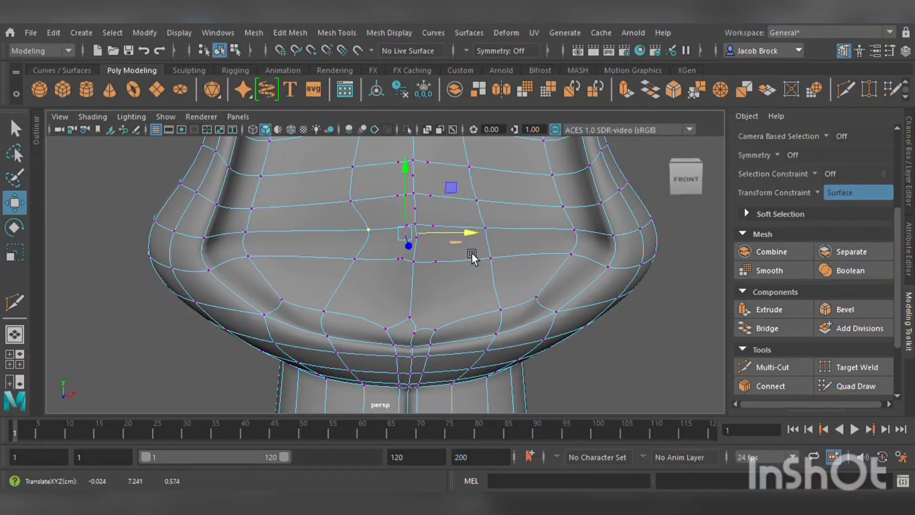
key("ctrl+z")
key("ctrl+z")
key("ctrl+z")
key("ctrl+z")
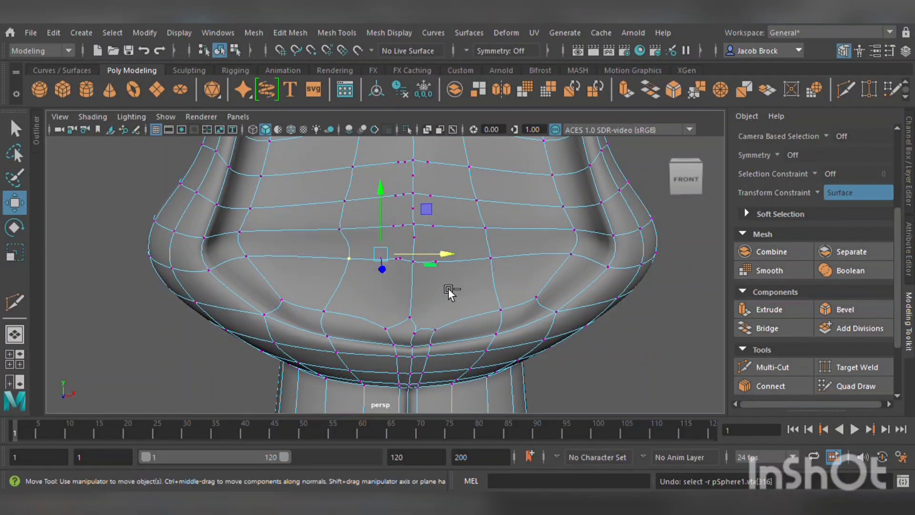
Switch to the unsmoothed display and slide a vertex left of the front center line along its loop.
key("1")
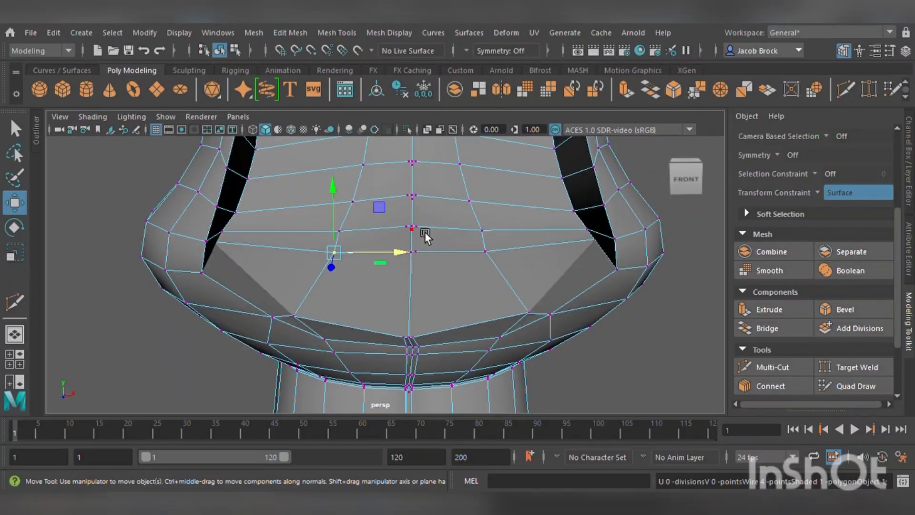
scroll(425, 232, "up", 5)
left_click_drag(424, 238, 411, 271, "alt")
scroll(496, 334, "down", 3)
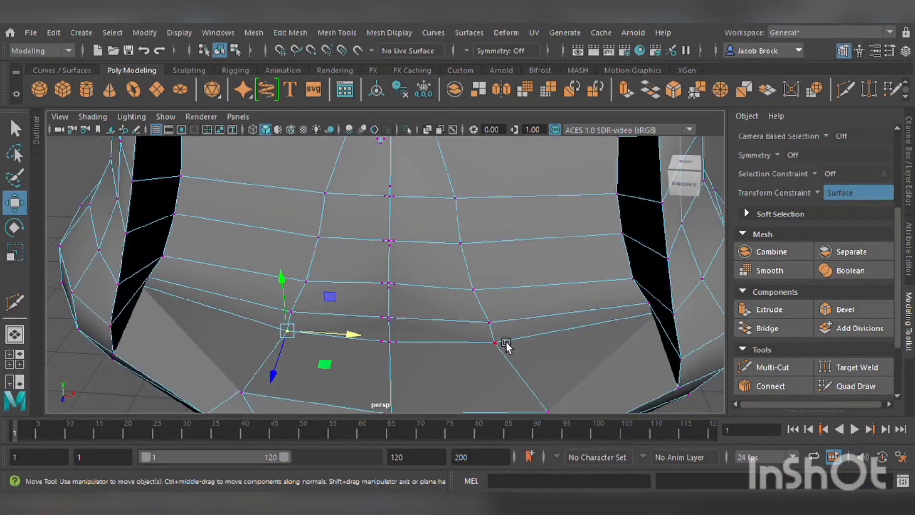
left_click(509, 350)
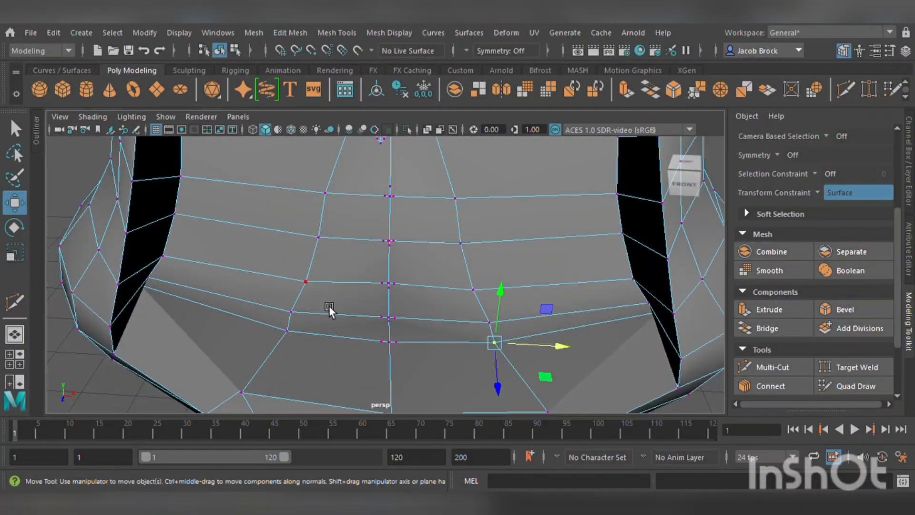
left_click(302, 310)
left_click_drag(356, 319, 422, 323)
Slide the vertices on the lower front loops toward the center line to even the spacing.
left_click(498, 322)
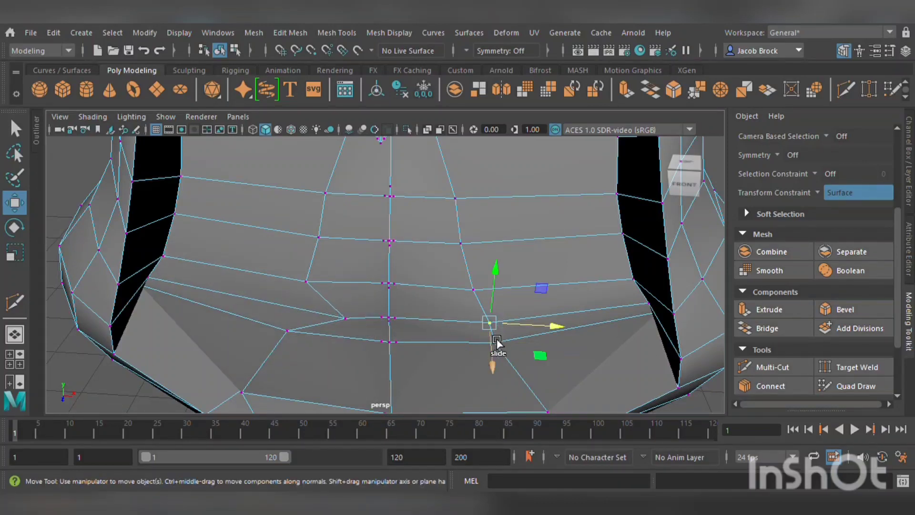
left_click_drag(535, 337, 463, 335)
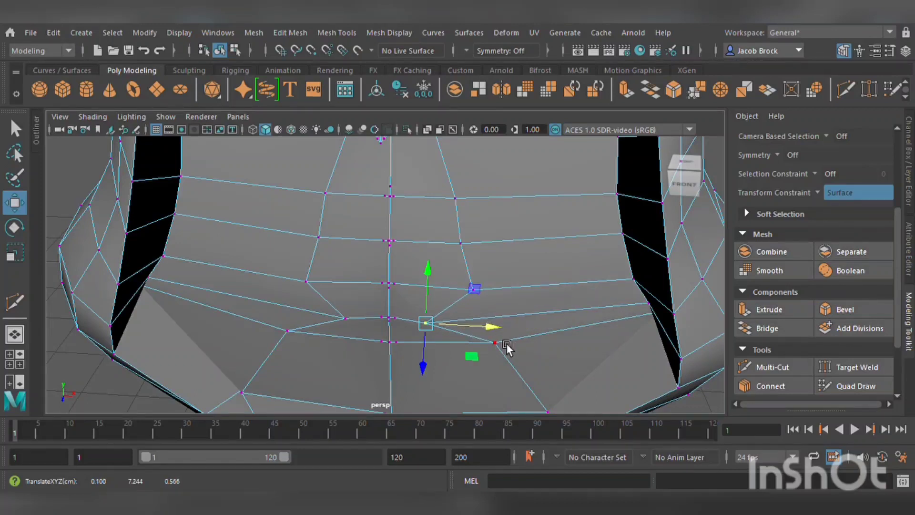
left_click(503, 345)
left_click_drag(535, 348, 515, 347)
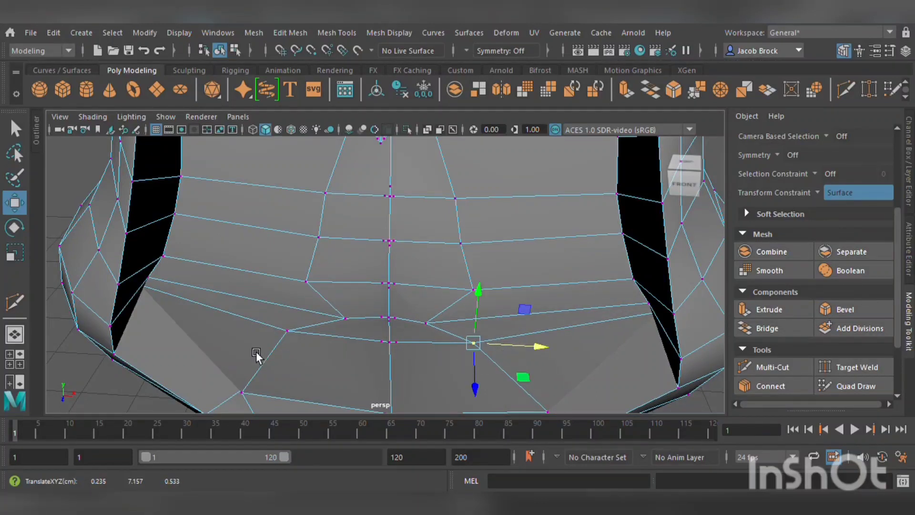
left_click(329, 350)
left_click(296, 333)
left_click_drag(352, 338, 380, 322)
Try moving a vertex on the upper front loop toward the center, then undo it.
scroll(365, 343, "down", 5)
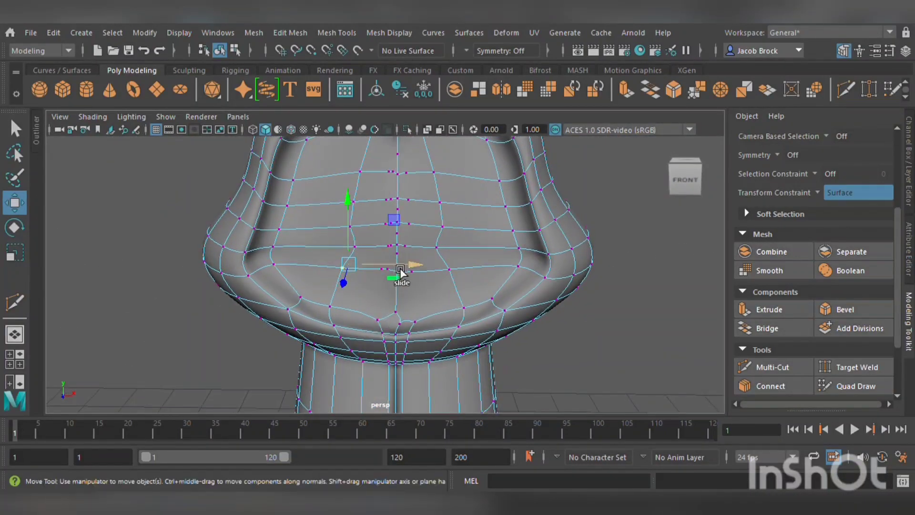
scroll(399, 269, "up", 5)
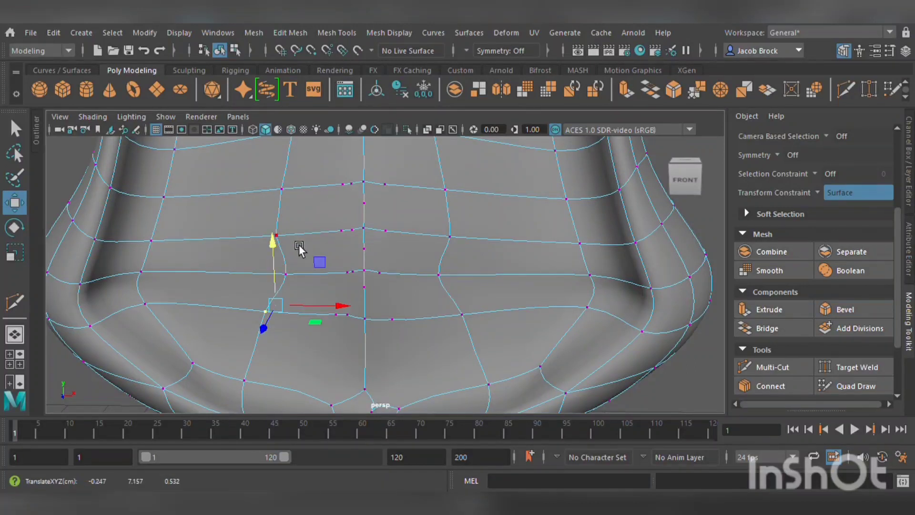
left_click(292, 244)
left_click_drag(320, 245, 427, 286)
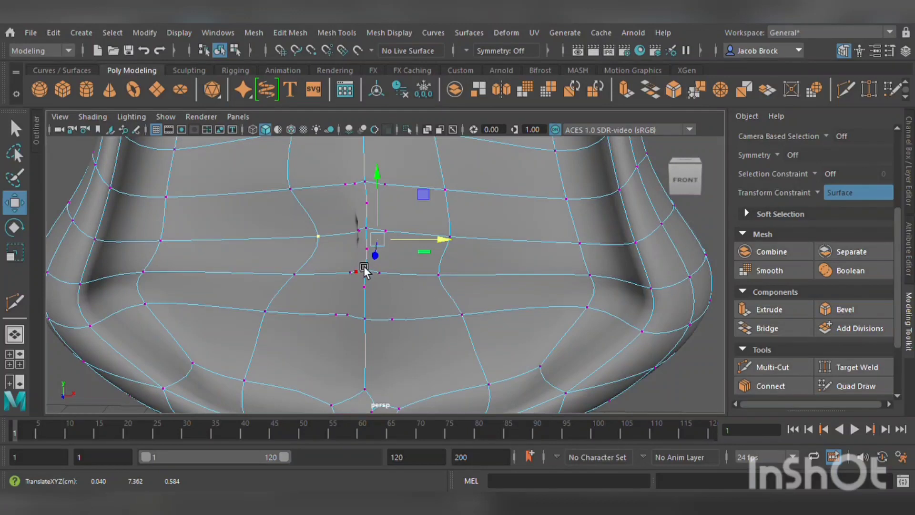
key("ctrl+z")
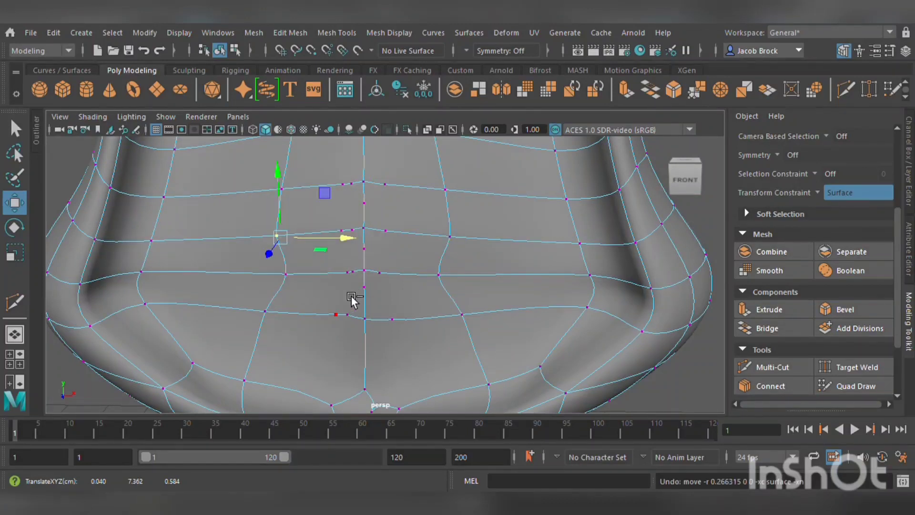
Raise the center-line vertex on the front middle loop slightly.
left_click(375, 270)
left_click_drag(378, 229, 385, 207)
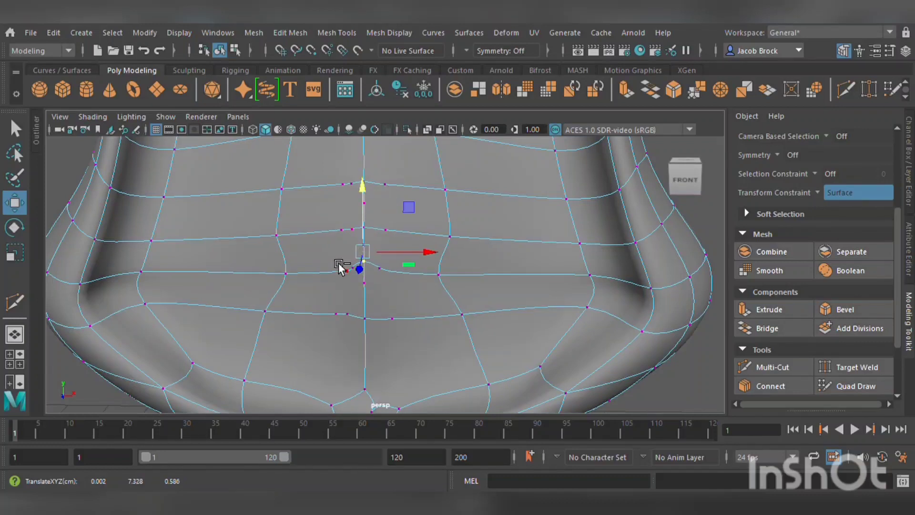
Delete the redundant vertices crowding the front center line on the middle loop.
scroll(333, 230, "up", 5)
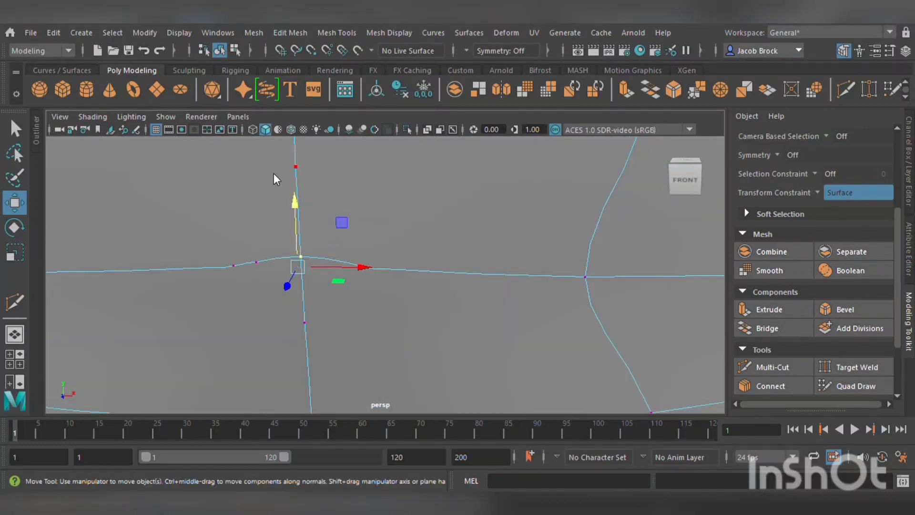
left_click(246, 272, "shift")
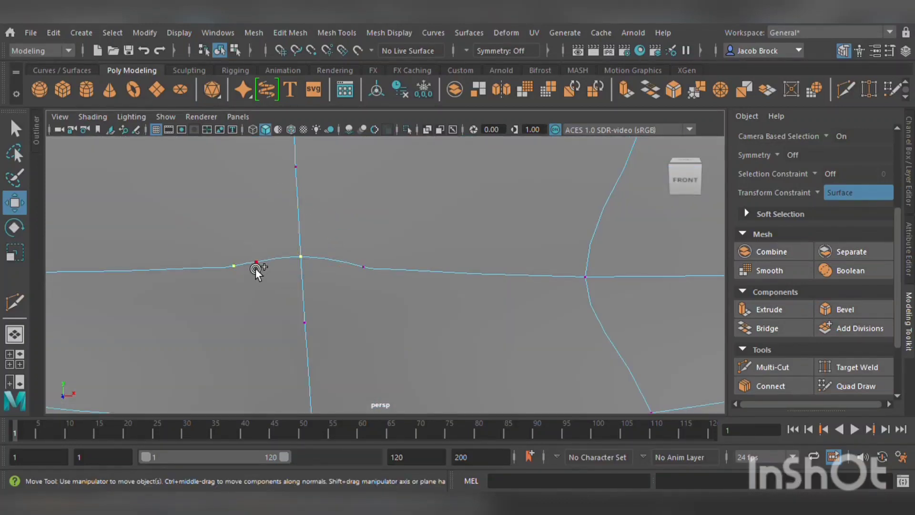
left_click(370, 276, "shift")
scroll(376, 290, "down", 4)
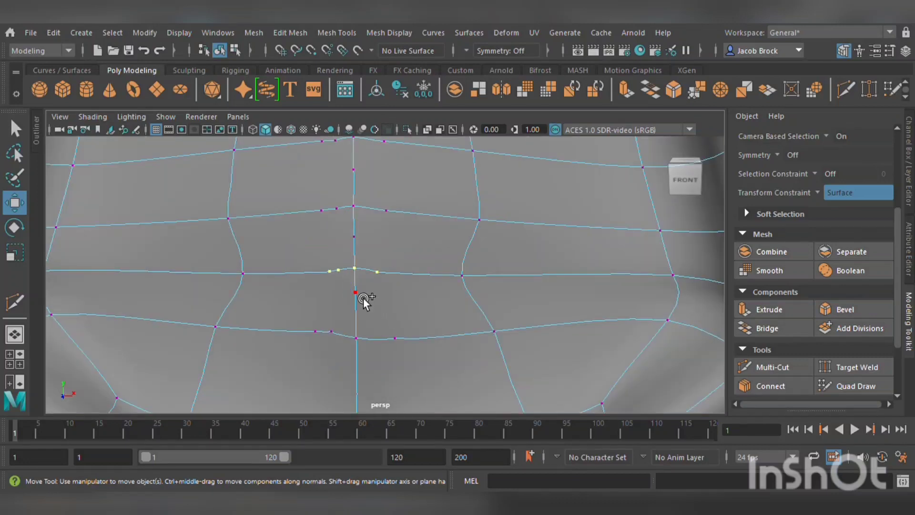
left_click(403, 353, "shift")
key("Delete")
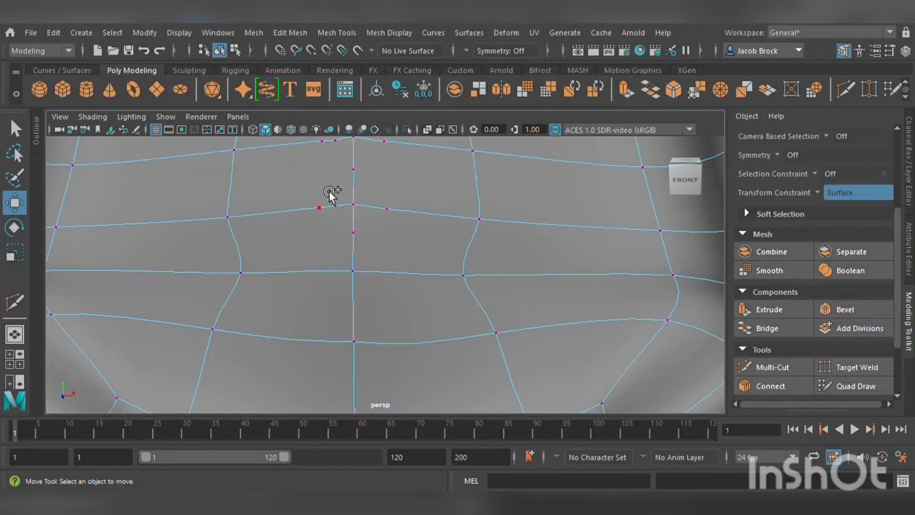
Slide the vertex beside the center line on the upper front loop onto the center line.
left_click(337, 210, "shift")
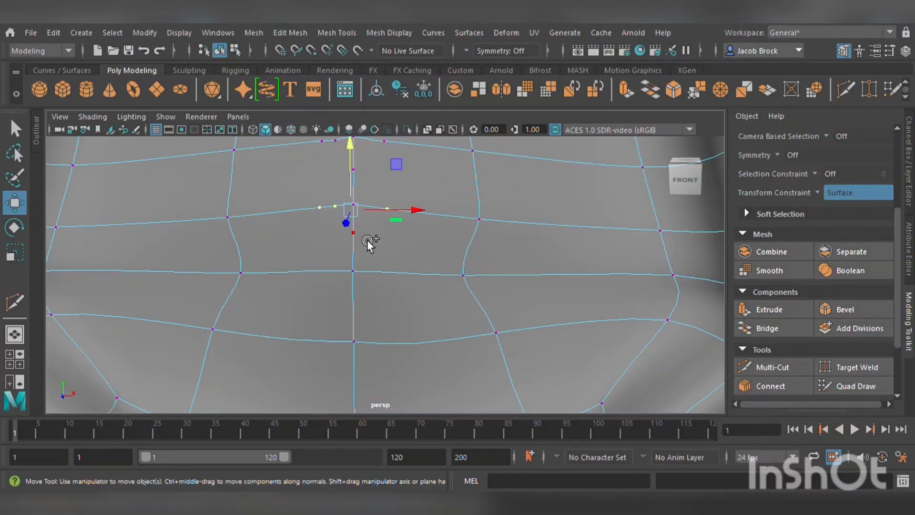
left_click_drag(419, 234, 340, 316, "alt")
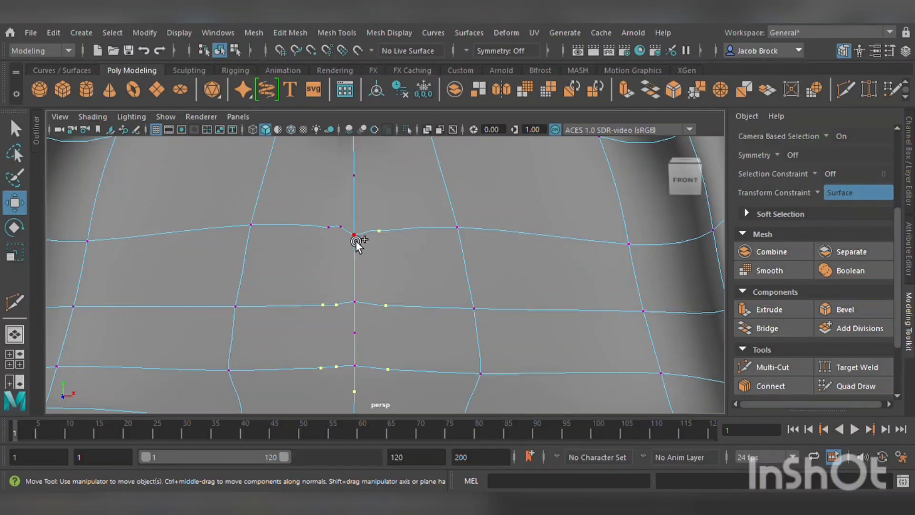
left_click(337, 232, "shift")
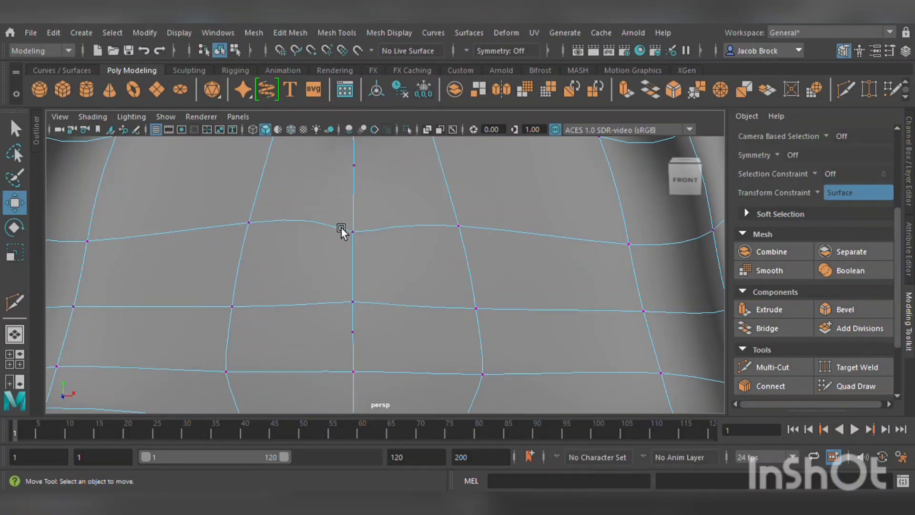
Reposition vertices on the upper front loops near the center line, undoing the last two moves.
scroll(341, 230, "down", 5)
scroll(490, 214, "up", 3)
middle_click_drag(493, 264, 474, 188, "alt")
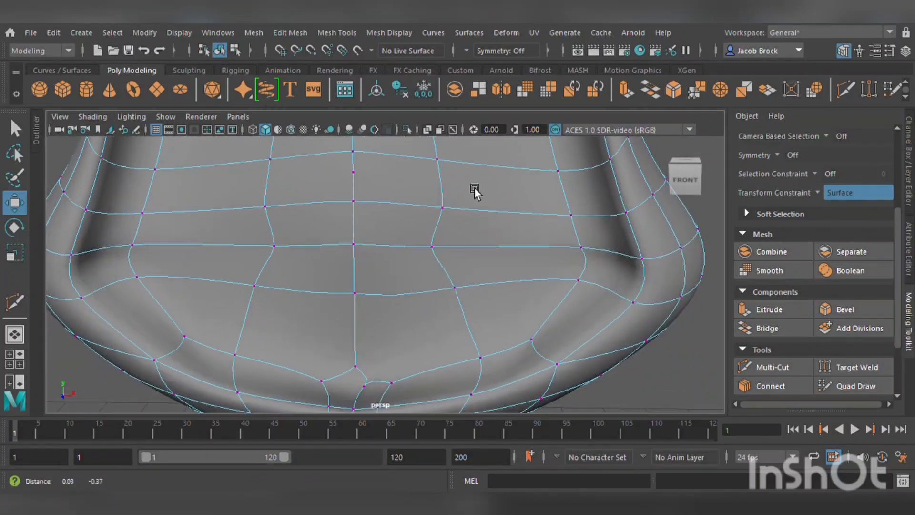
left_click(279, 208)
middle_click_drag(316, 228, 445, 236)
left_click_drag(426, 251, 368, 298, "alt")
mouse_move(238, 376)
middle_mouse_down()
mouse_move(202, 397)
mouse_move(200, 418)
mouse_move(261, 373)
mouse_move(251, 382)
middle_mouse_up()
key("ctrl+z")
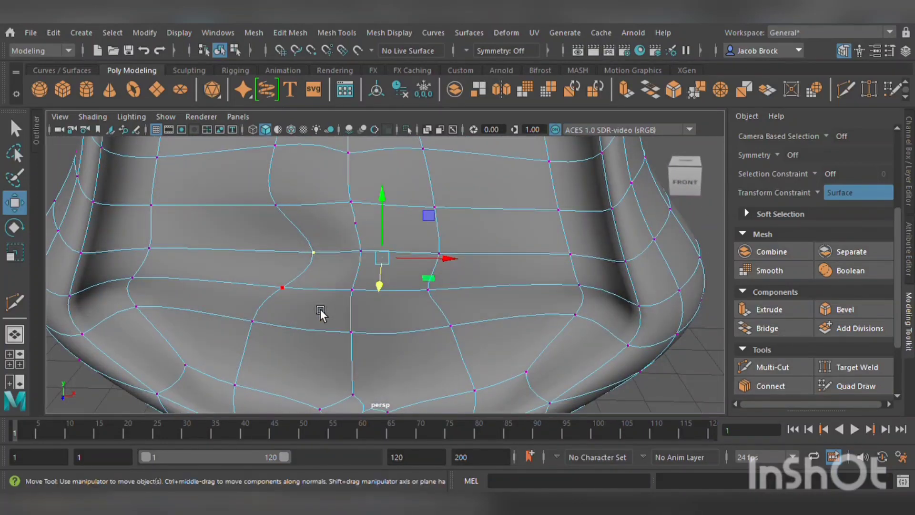
key("ctrl+z")
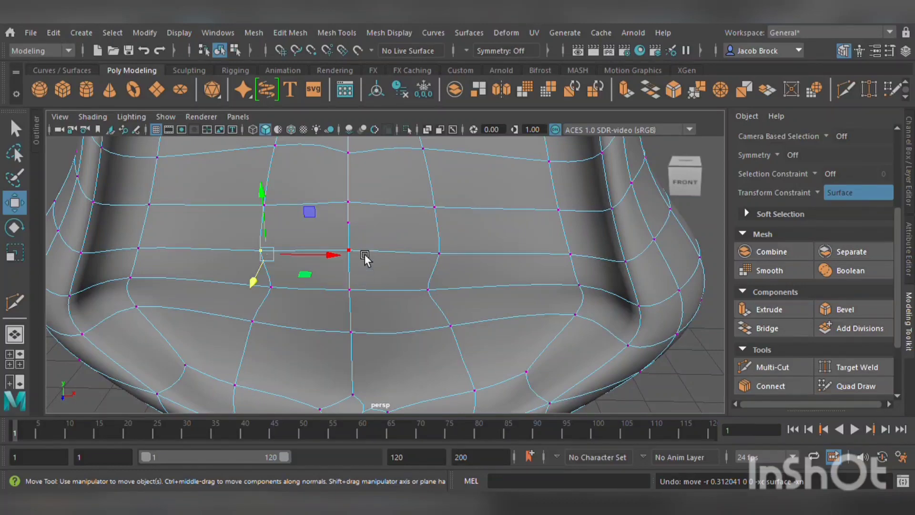
Move the center-line vertex on the front middle loop to even the loop spacing.
left_click(353, 289)
middle_click_drag(358, 244, 380, 199)
left_click_drag(380, 199, 387, 236, "alt")
left_click_drag(377, 272, 380, 296, "alt")
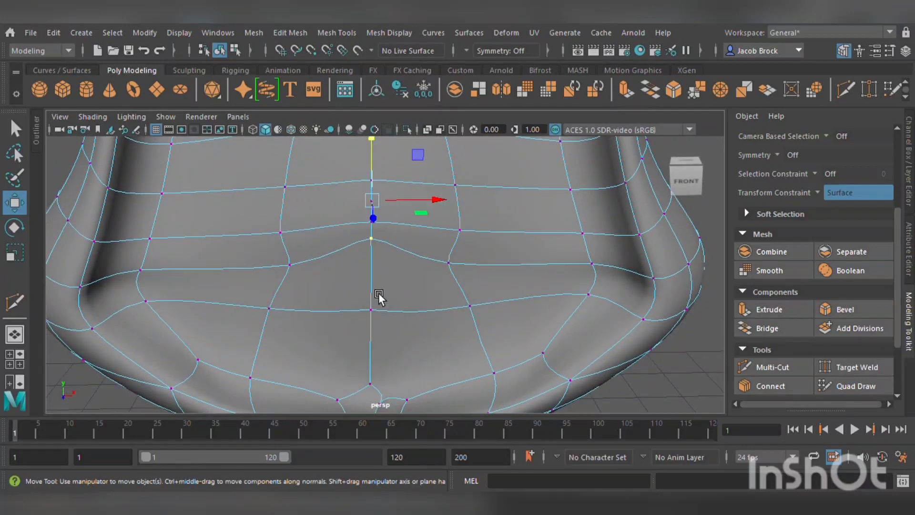
Nudge the center-line vertex on the lower front loop to smooth the loop.
scroll(368, 280, "down", 5)
scroll(392, 291, "up", 4)
middle_click_drag(481, 259, 396, 334, "alt")
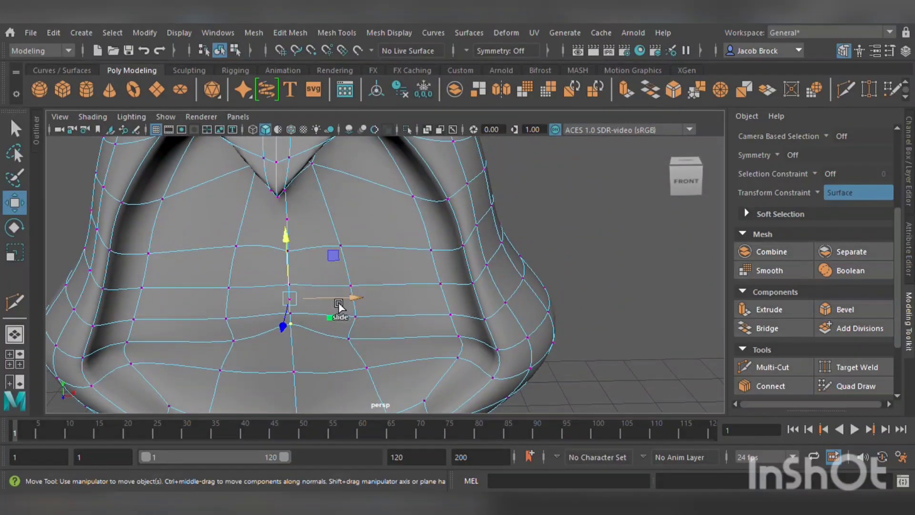
middle_click_drag(326, 336, 340, 267, "alt")
left_click(305, 307)
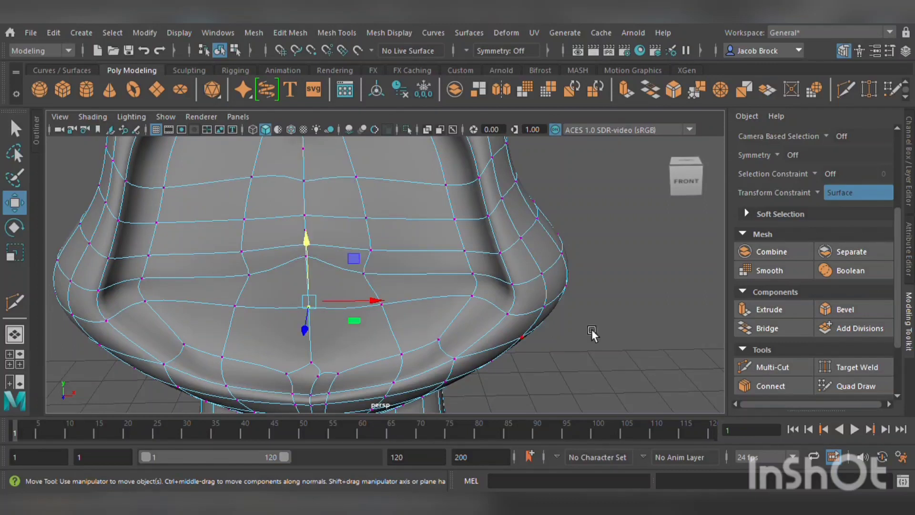
Review the front topology of the body from a wider view and save the scene.
left_click(662, 359)
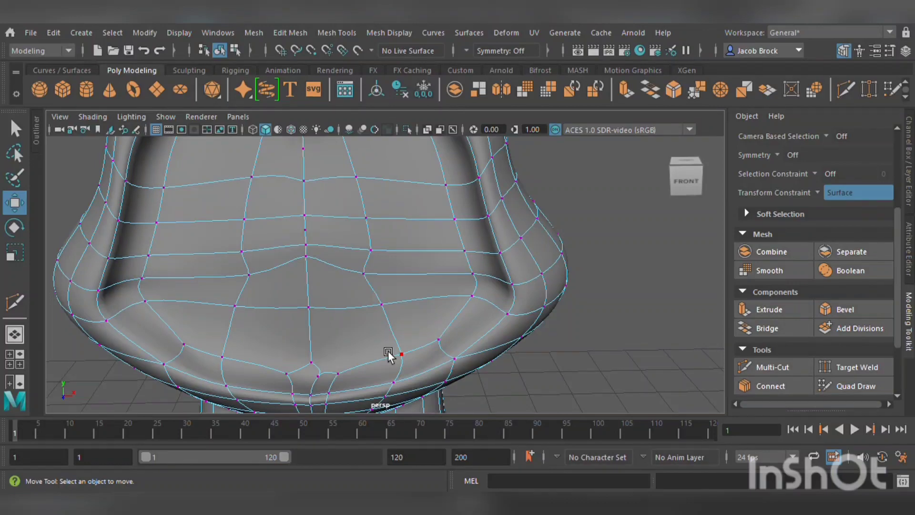
right_click_drag(388, 351, 405, 252, "alt")
middle_click_drag(418, 317, 407, 234, "alt")
middle_click_drag(372, 270, 378, 394, "alt")
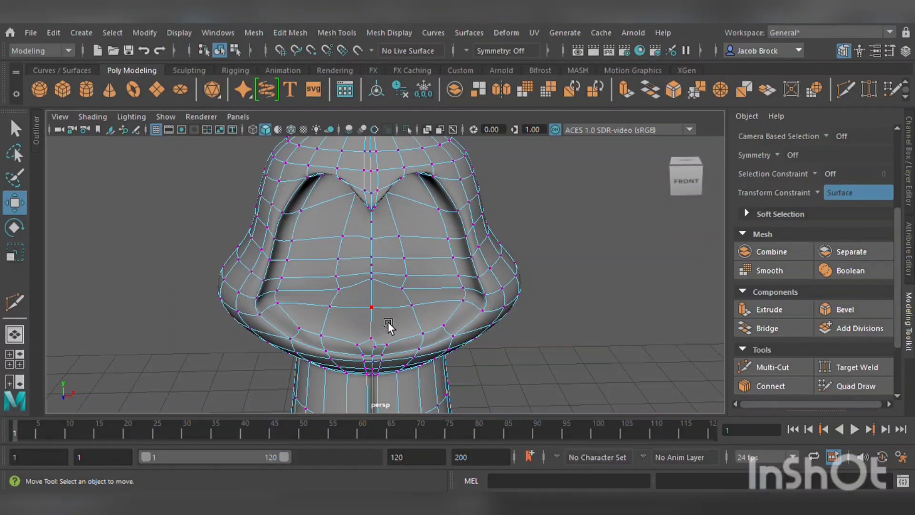
scroll(475, 267, "down", 5)
scroll(474, 253, "up", 5)
left_click_drag(642, 269, 642, 244, "alt")
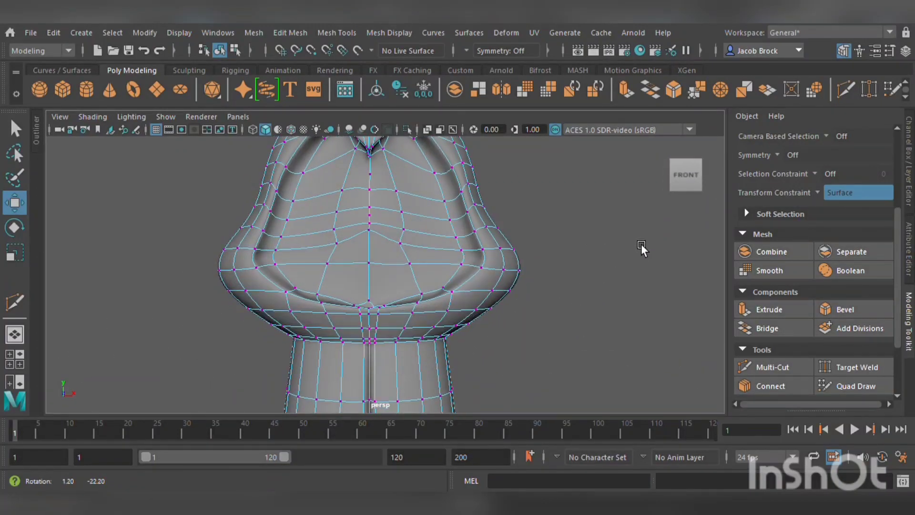
middle_click_drag(641, 244, 555, 282, "alt")
key("ctrl+s")
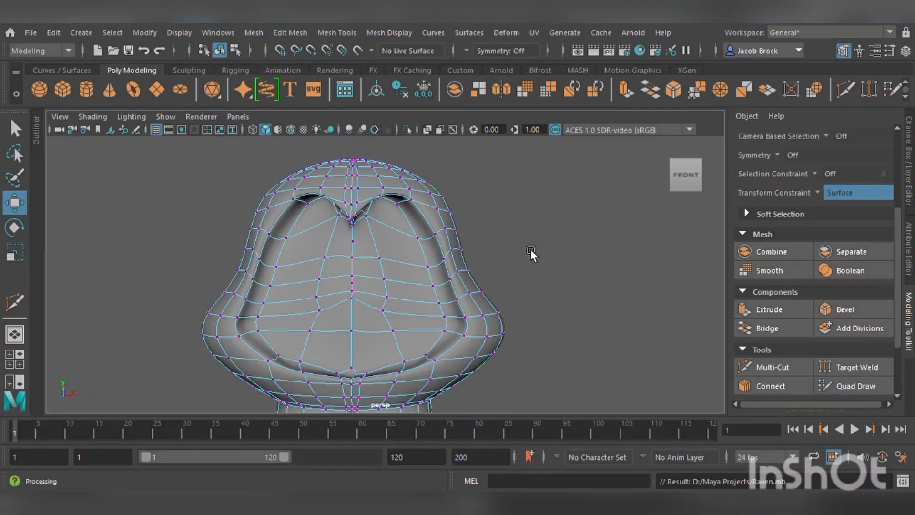
Create a polygon cylinder at the origin.
left_click(86, 90)
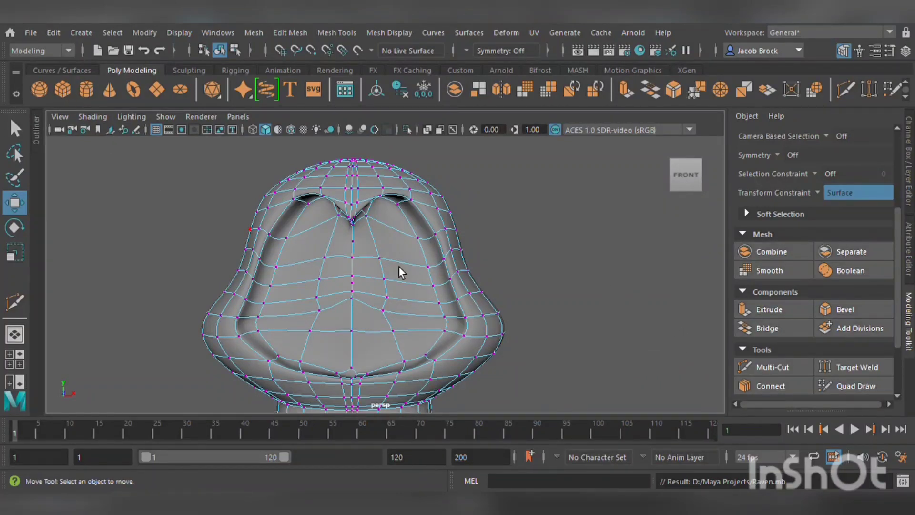
scroll(402, 279, "down", 5)
scroll(415, 288, "up", 2)
scroll(419, 294, "down", 4)
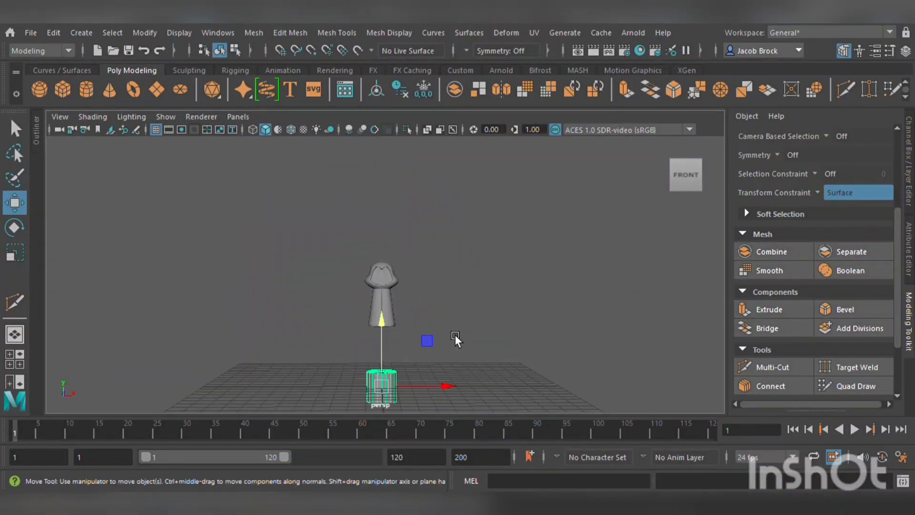
middle_click_drag(457, 338, 478, 272, "alt")
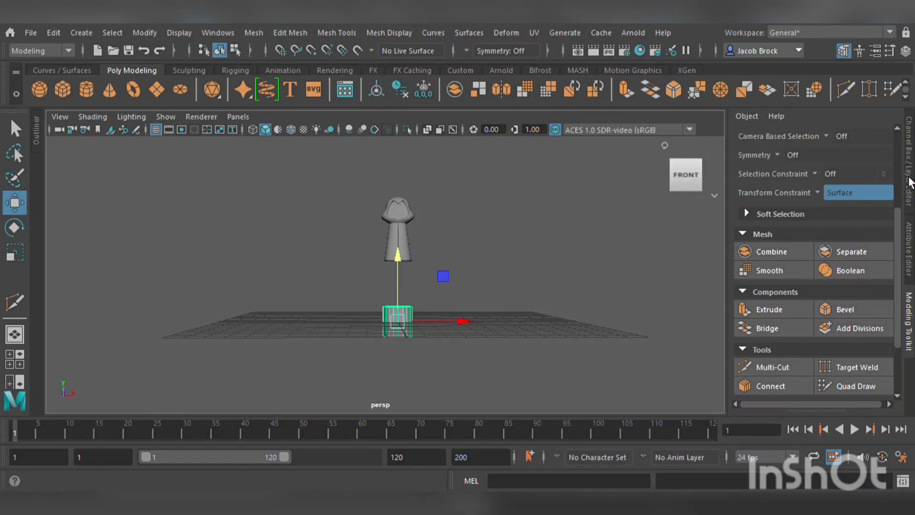
Rotate the cylinder 90 degrees around the X axis.
left_click(906, 51)
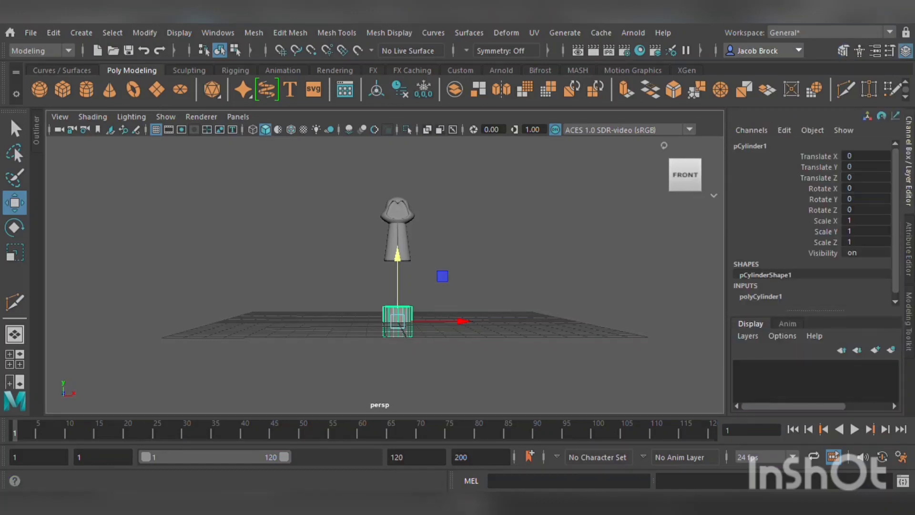
left_click(860, 188)
key("Return")
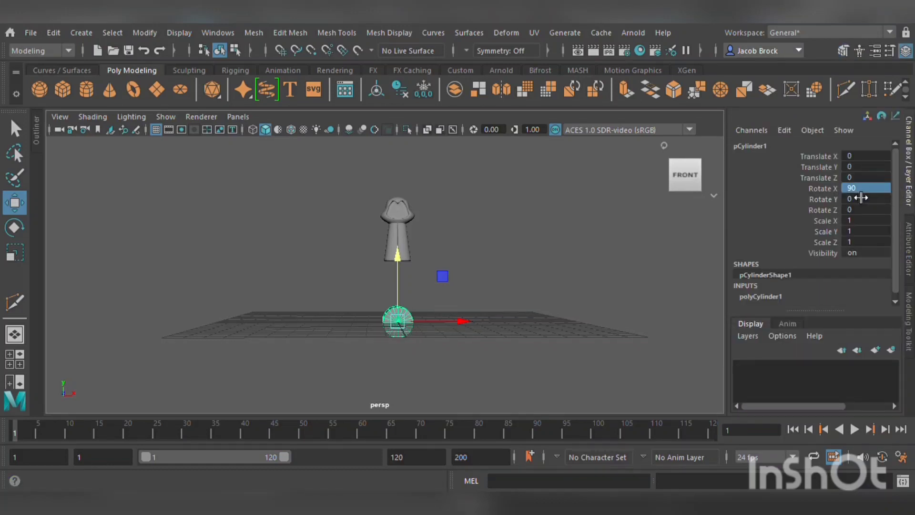
scroll(449, 284, "up", 6)
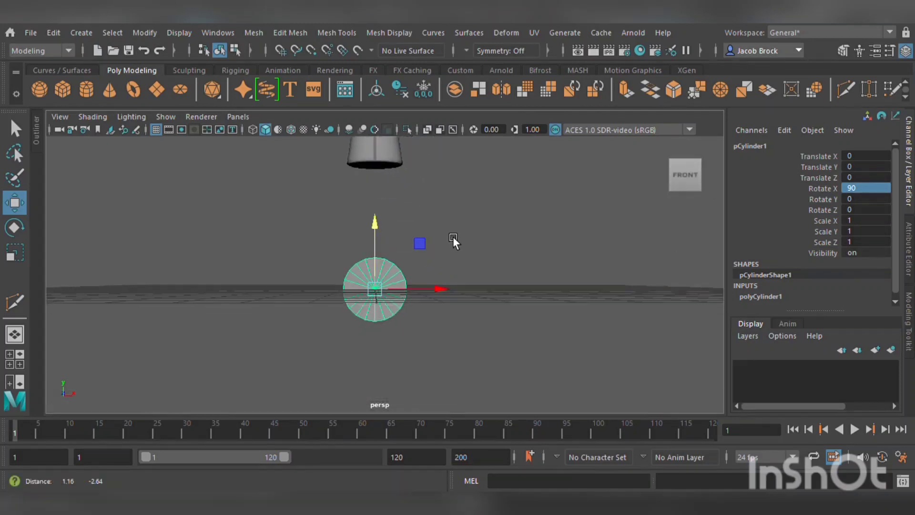
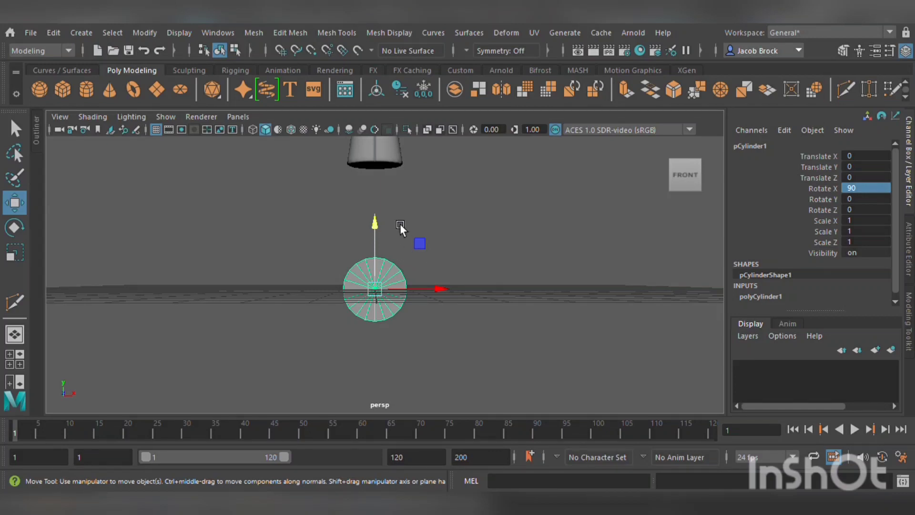
scroll(436, 218, "up", 4)
left_click(467, 185)
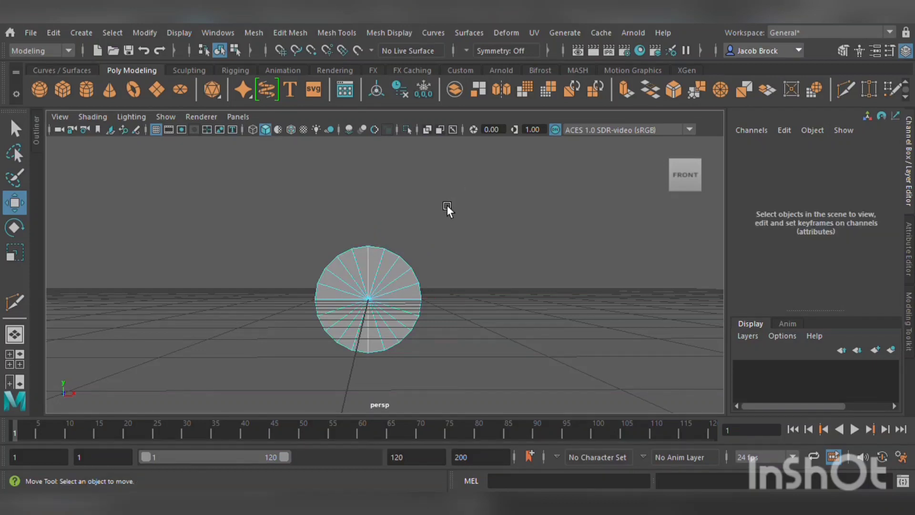
scroll(447, 205, "up", 3)
left_click_drag(143, 181, 497, 284)
left_click(497, 284)
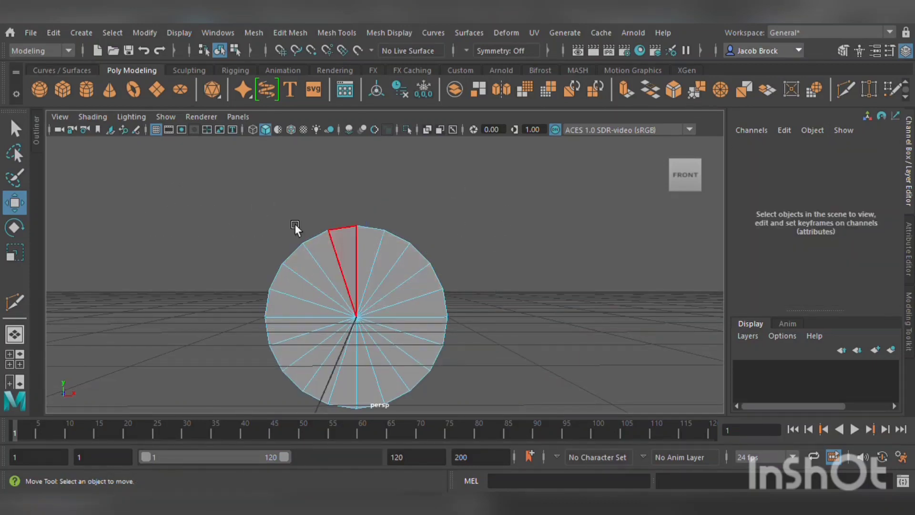
left_click_drag(197, 205, 410, 193)
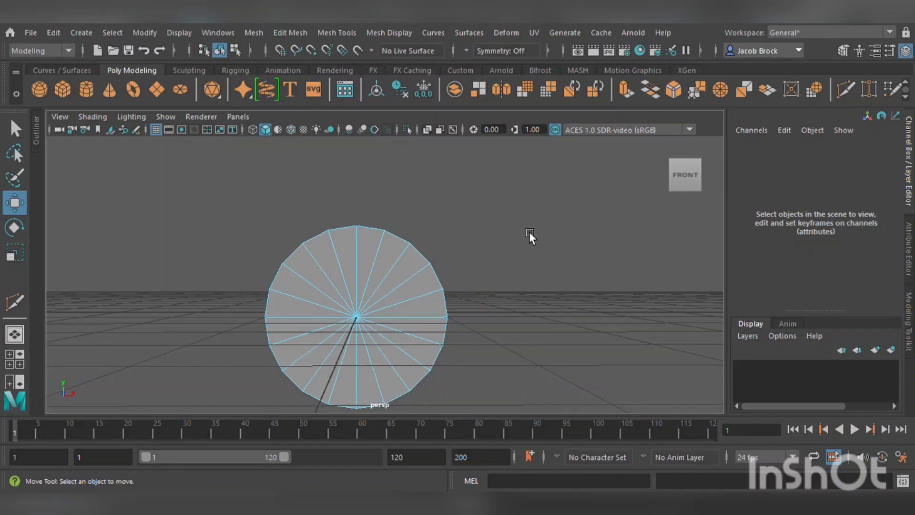
Select the cylinder and set its cap subdivisions to 4.
scroll(550, 249, "up", 2)
scroll(550, 249, "up", 3)
middle_click_drag(583, 317, 588, 247, "alt")
scroll(588, 248, "down", 3)
scroll(587, 250, "down", 3)
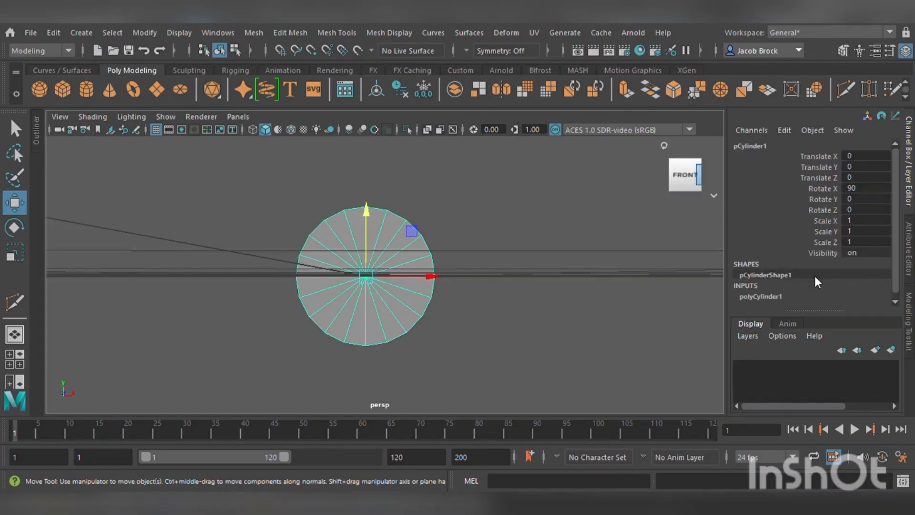
scroll(810, 279, "down", 1)
left_click(767, 288)
scroll(865, 305, "down", 3)
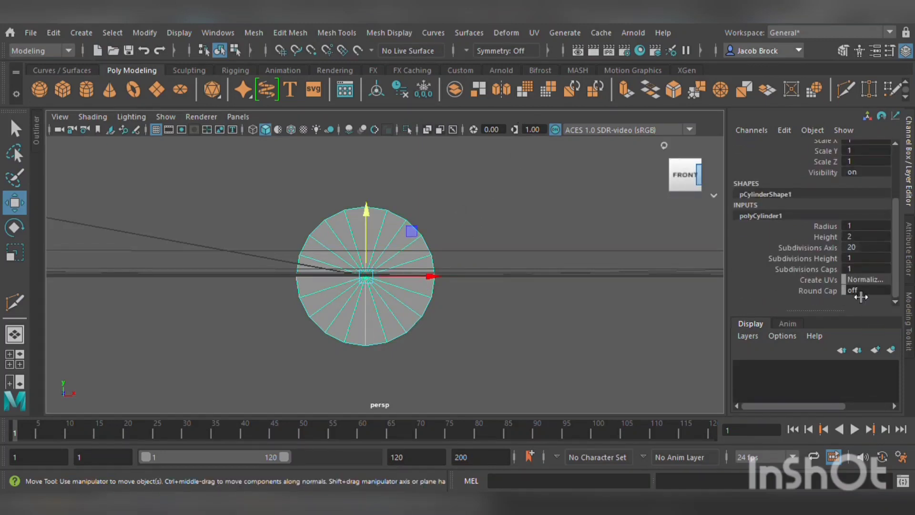
double_click(865, 273)
type("4")
key("Return")
Select the upper half of the cylinder's faces and delete them, leaving a half-cylinder.
scroll(536, 250, "up", 5)
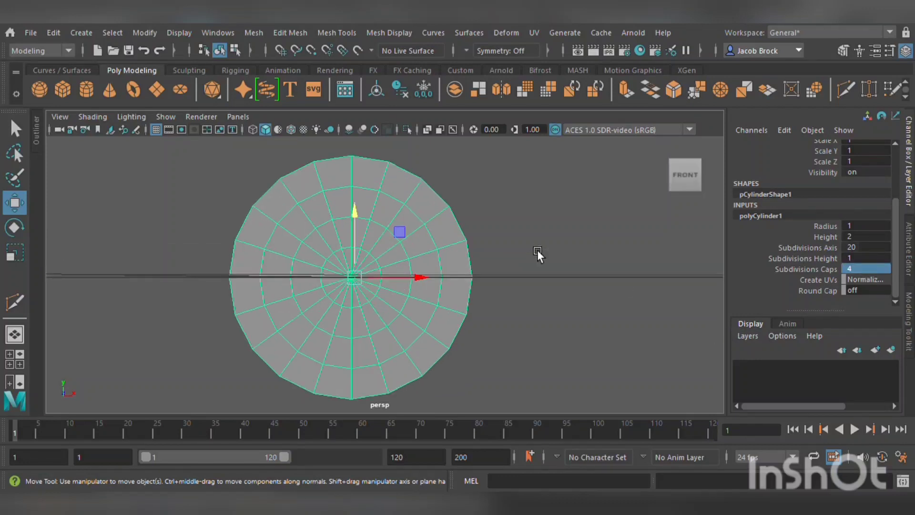
scroll(536, 253, "down", 3)
scroll(531, 257, "up", 3)
scroll(533, 254, "down", 1)
left_click(524, 176)
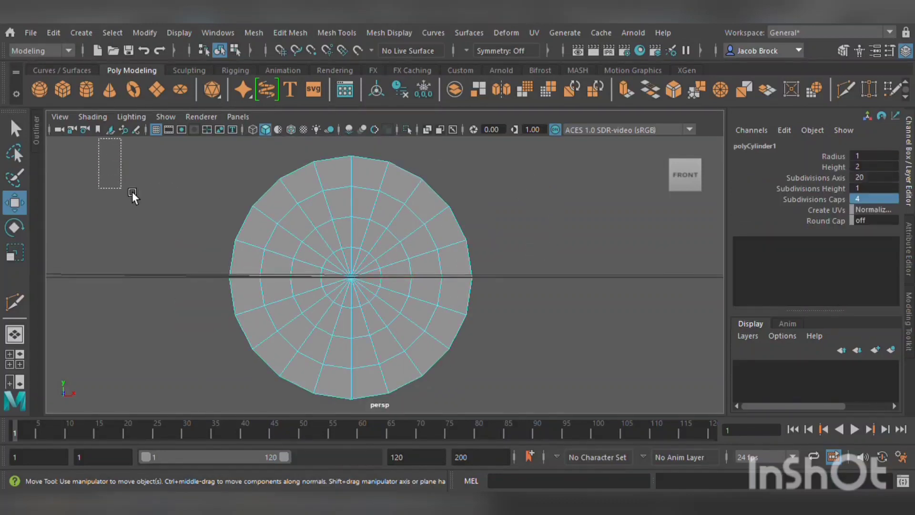
left_click_drag(132, 192, 353, 231)
key("Delete")
left_click(351, 267)
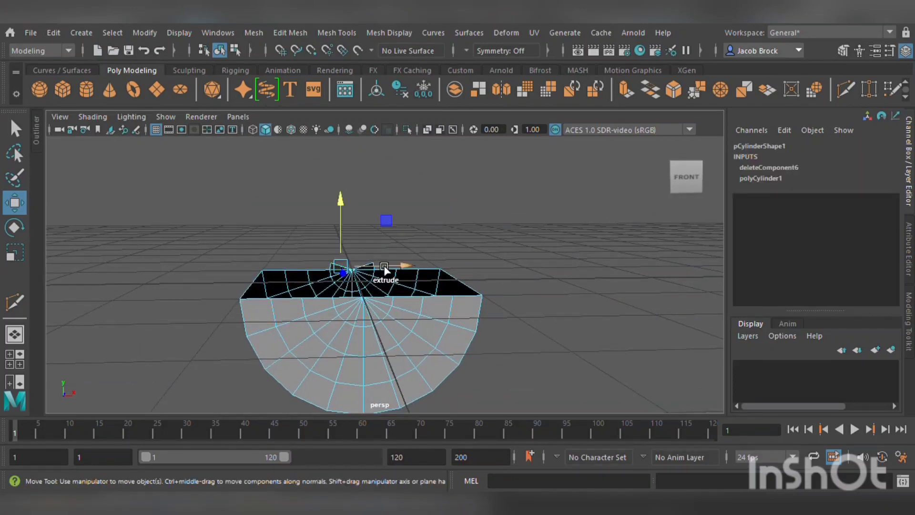
Delete the leftover face at the cut edge of the half-cylinder.
scroll(370, 272, "up", 5)
scroll(370, 273, "up", 1)
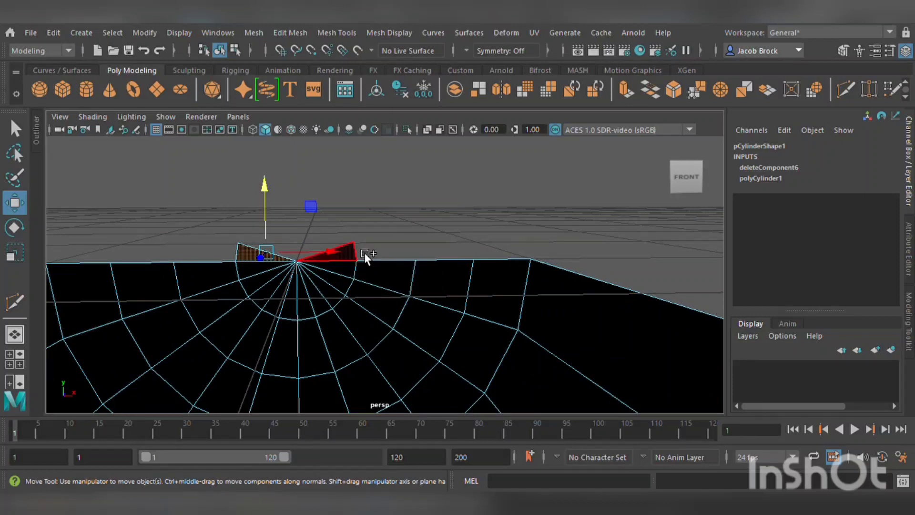
left_click(364, 253, "ctrl+shift")
key("Delete")
scroll(318, 248, "down", 3)
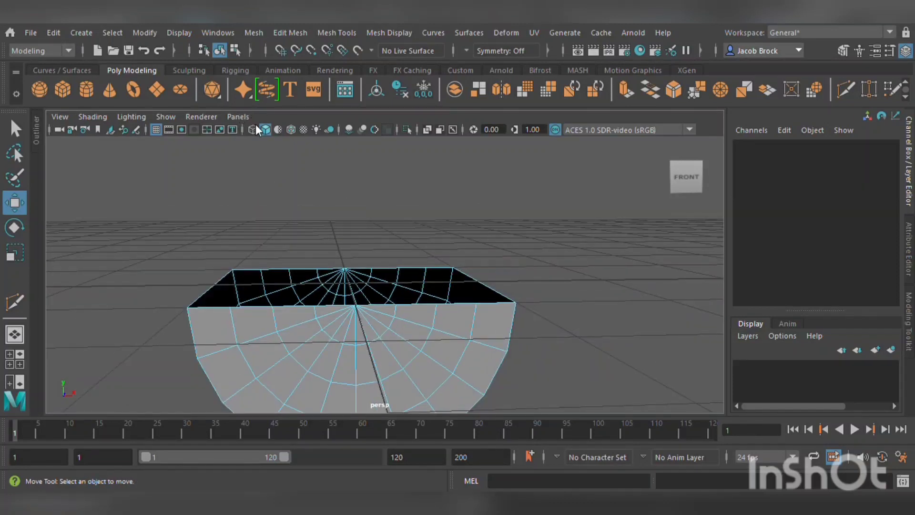
Fill the hole in the half-cylinder's open top.
left_click(257, 276)
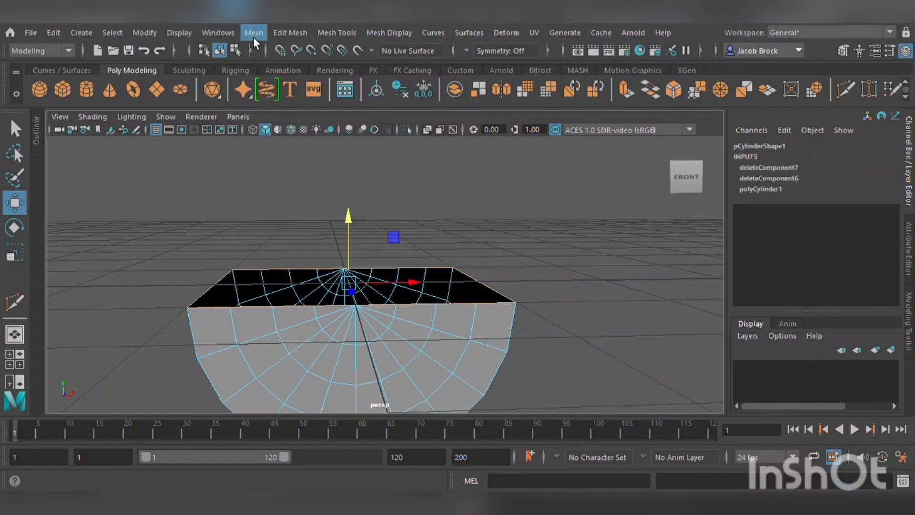
left_click(287, 134)
key("r")
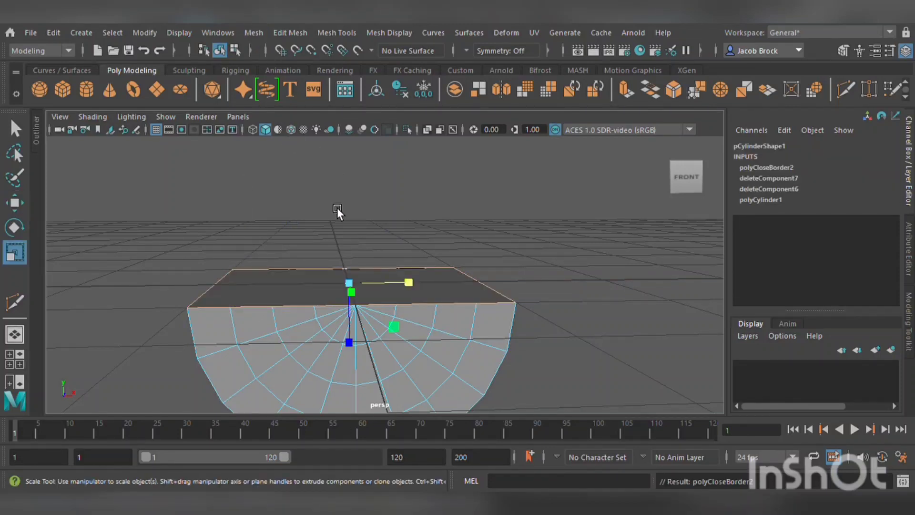
Scale the half-cylinder to 0.498 along Z to make it thinner.
scroll(305, 226, "up", 4)
left_click_drag(293, 233, 451, 266, "alt")
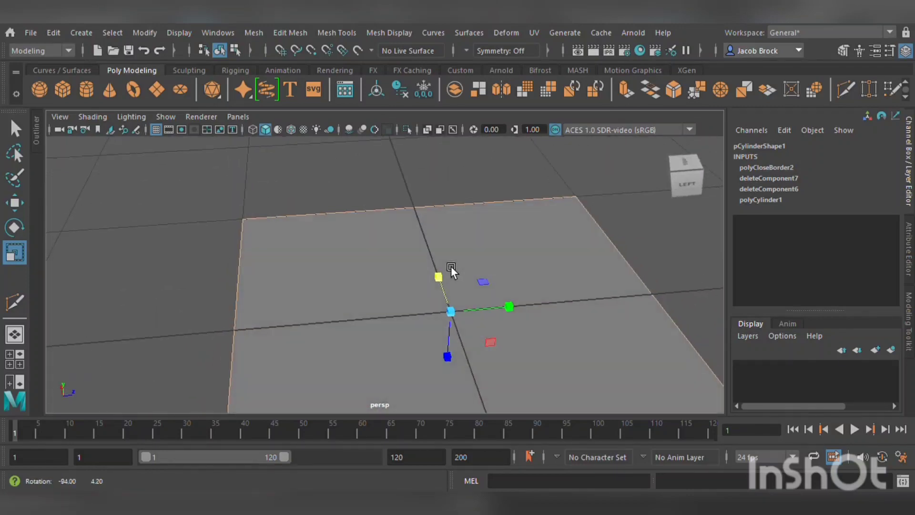
scroll(452, 281, "down", 5)
left_click_drag(488, 310, 414, 303, "alt")
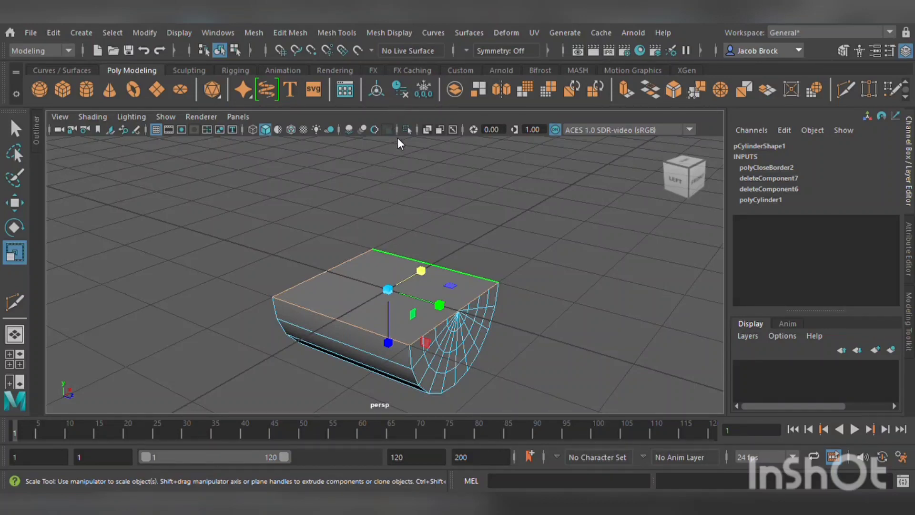
left_click_drag(396, 171, 390, 236, "alt")
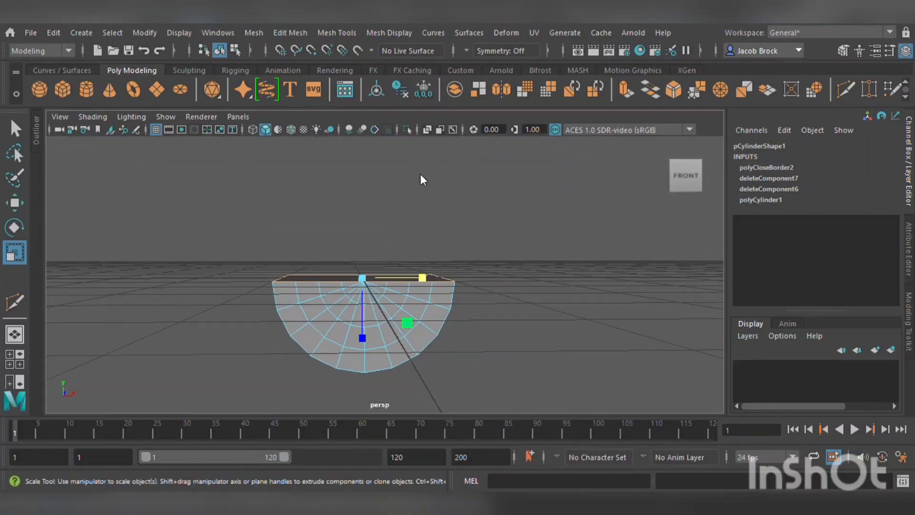
left_click(413, 213)
left_click(378, 282)
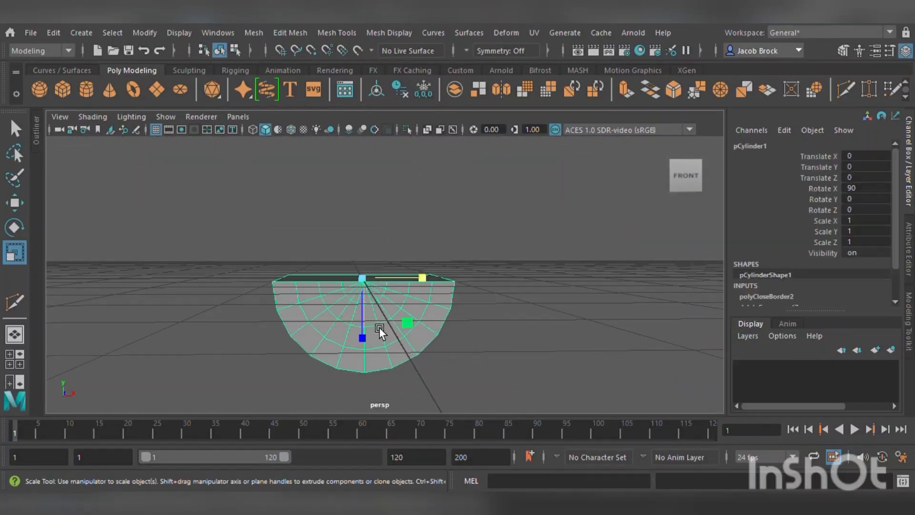
left_click_drag(371, 328, 371, 305)
scroll(381, 300, "up", 5)
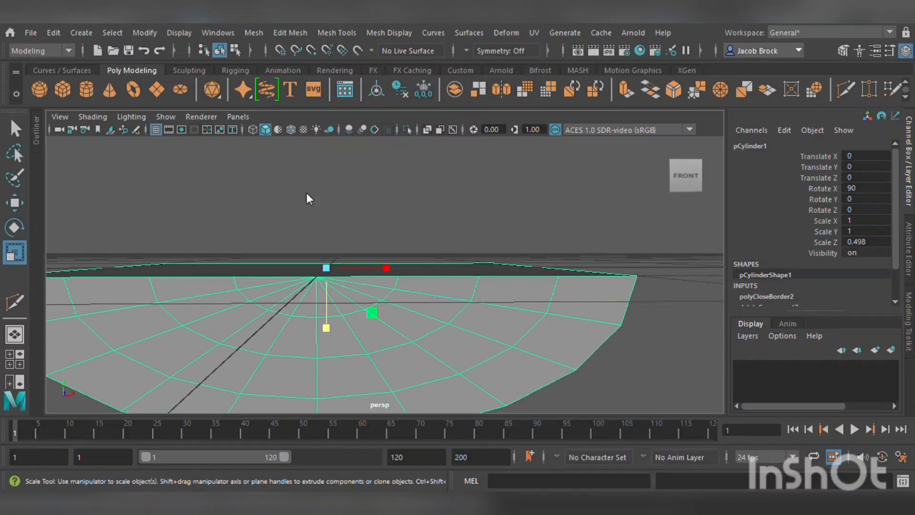
Select an edge loop on the half-cylinder's side cap and scale it.
key("F10")
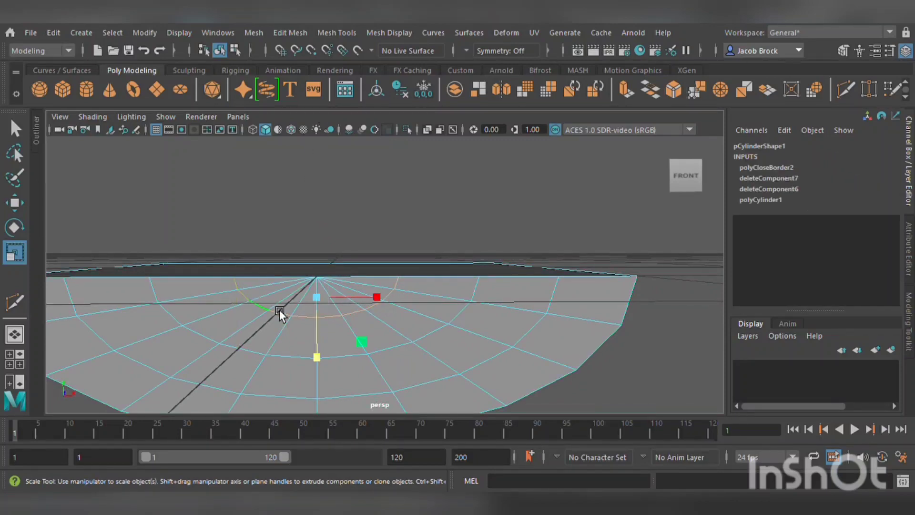
scroll(286, 307, "down", 3)
left_click_drag(295, 305, 496, 331, "alt")
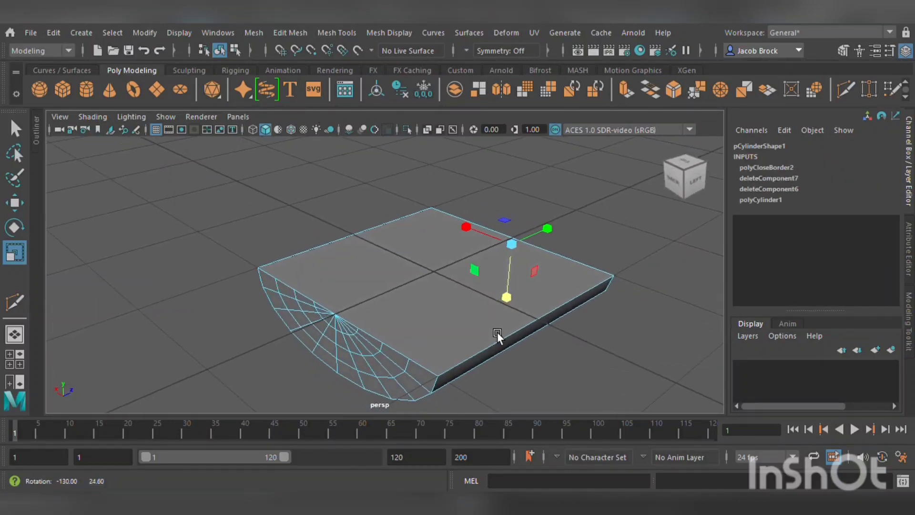
double_click(362, 335, "shift")
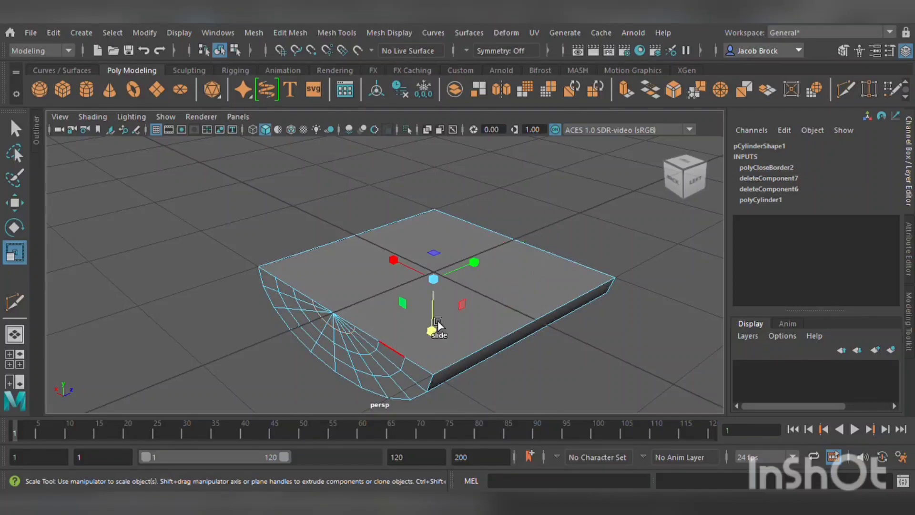
left_click_drag(406, 261, 439, 290, "ctrl+shift")
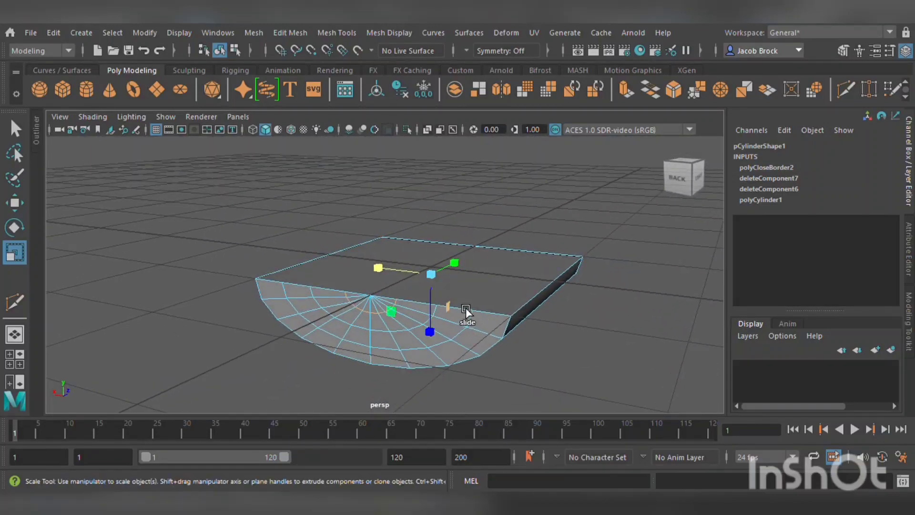
right_click_drag(468, 316, 446, 296, "alt")
Select a second cap edge loop and scale it to even out the ring spacing.
double_click(507, 310)
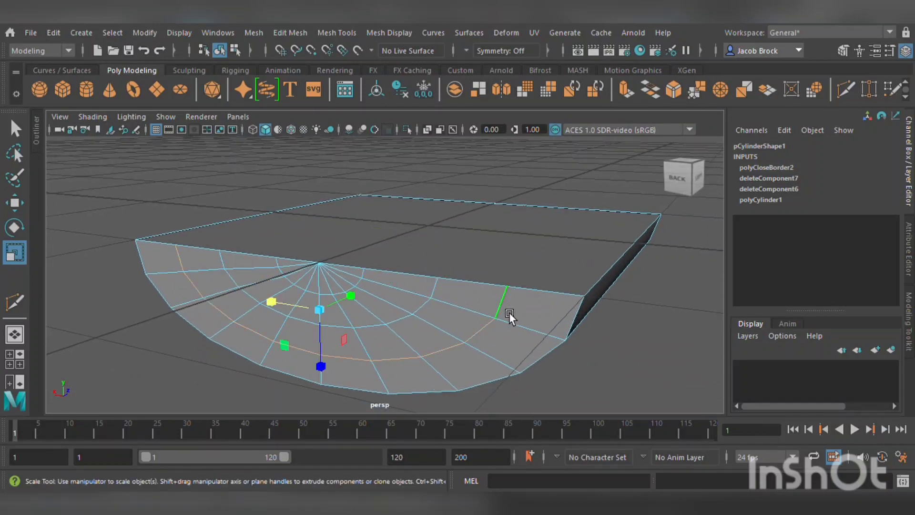
left_click_drag(504, 289, 341, 338, "alt")
double_click(350, 329, "shift")
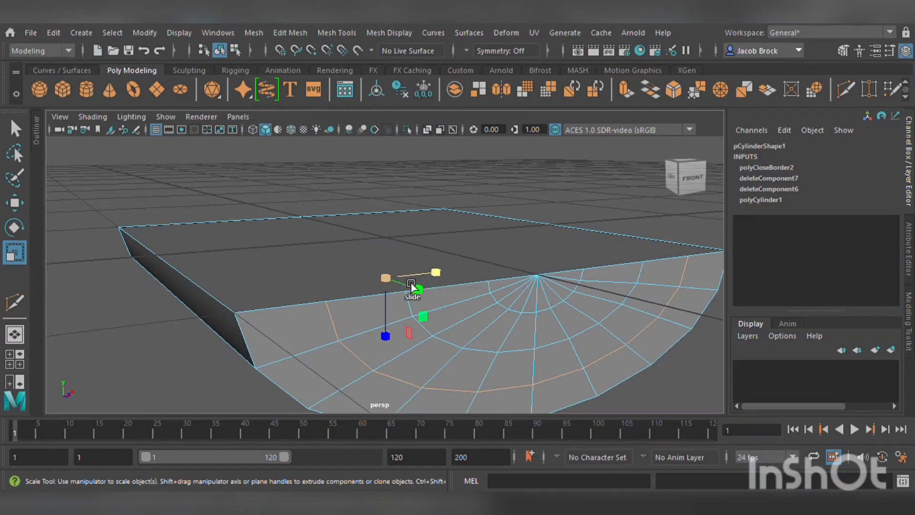
left_click_drag(439, 273, 398, 270)
Switch to the Move tool and shift an edge loop on the cap.
left_click(25, 202)
scroll(305, 267, "down", 4)
left_click_drag(302, 268, 524, 304, "alt")
double_click(398, 308)
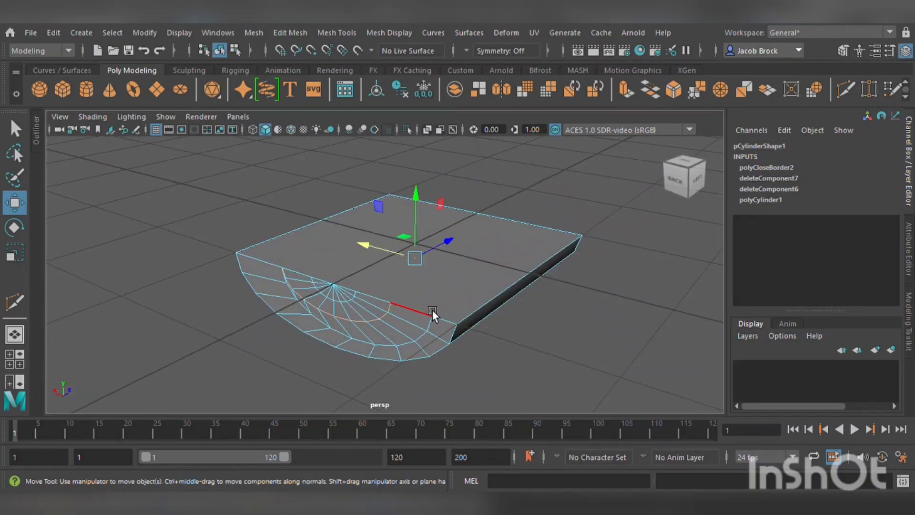
left_click_drag(393, 244, 410, 258)
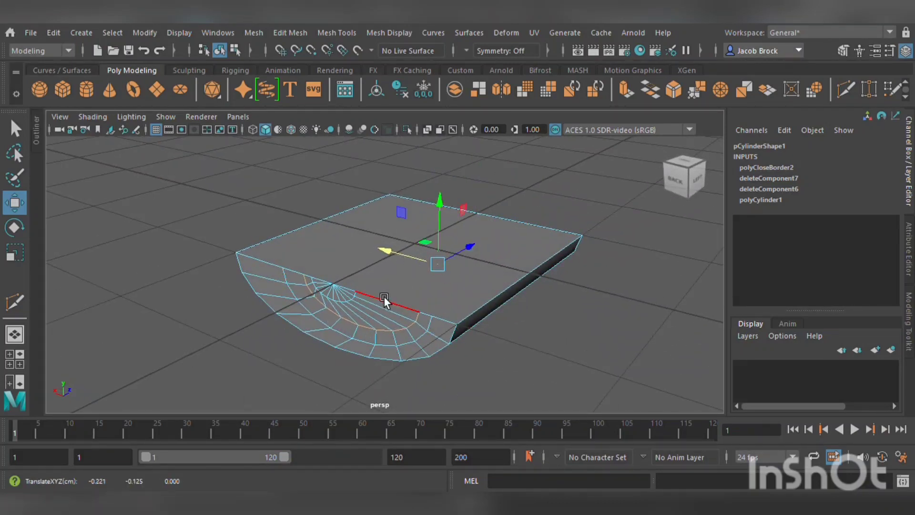
Select a radial edge loop on the cap and move it upward.
double_click(359, 302)
scroll(353, 306, "up", 3)
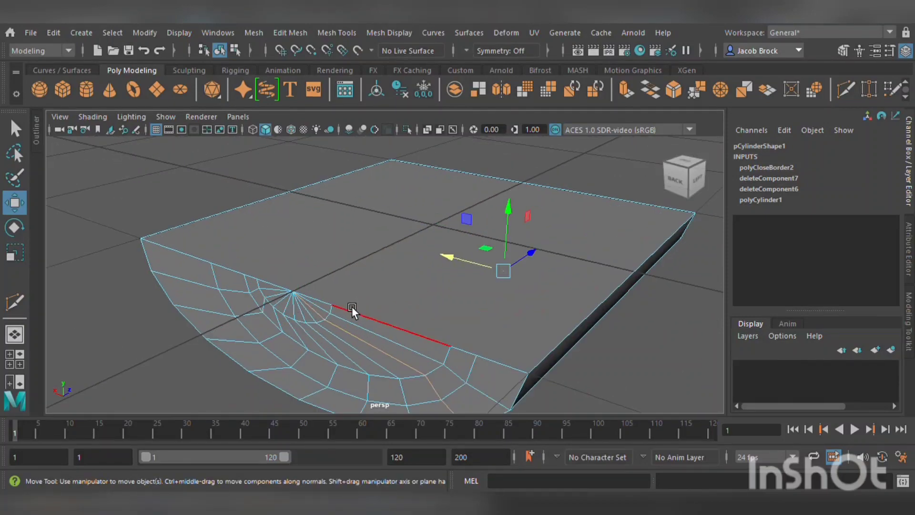
double_click(333, 323)
left_click_drag(339, 300, 275, 282, "alt")
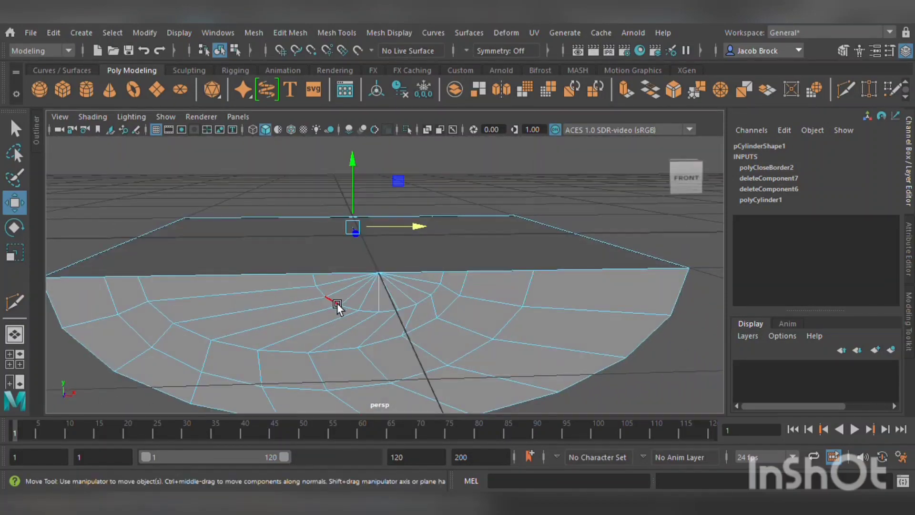
middle_click_drag(346, 308, 351, 288, "shift")
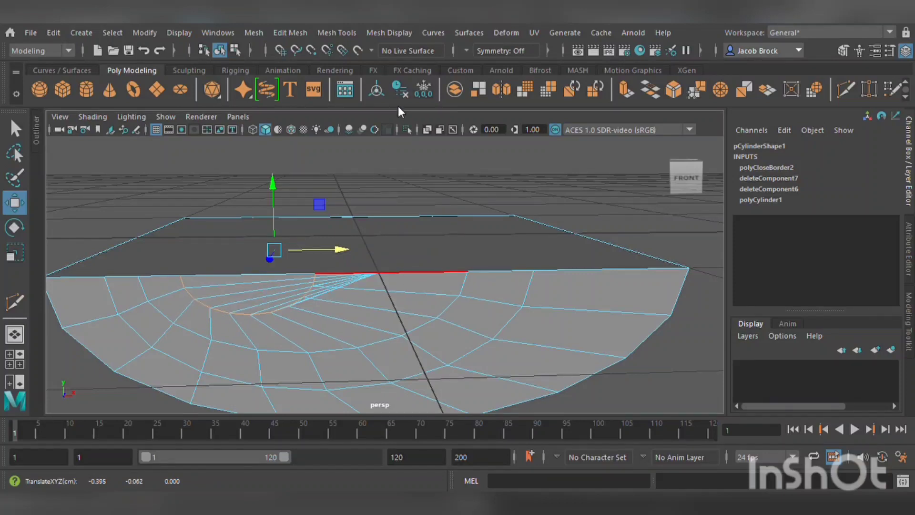
Select the cap's central vertex on the top edge and move it sideways.
key("F9")
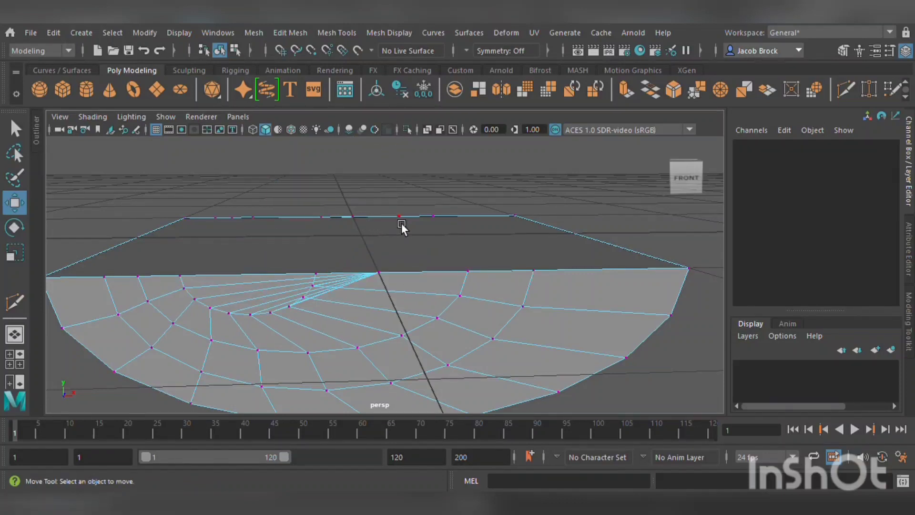
left_click(368, 223)
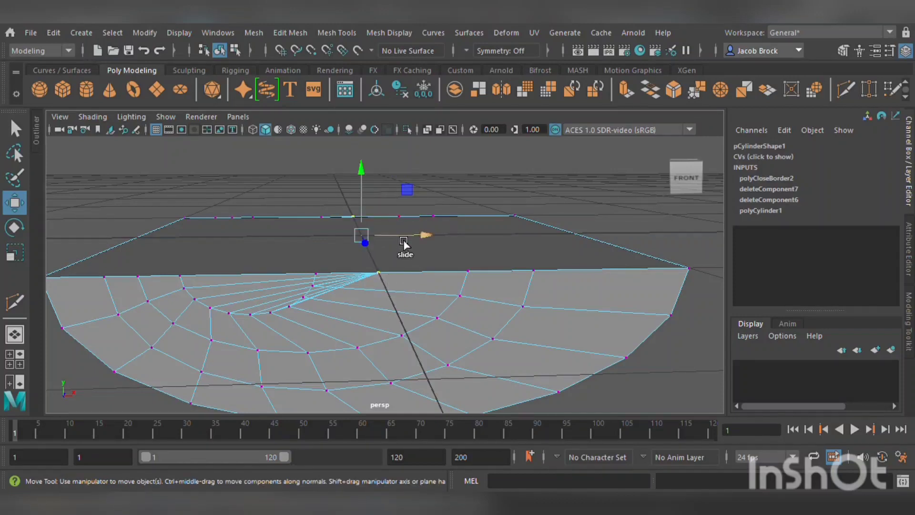
left_click_drag(403, 239, 314, 247)
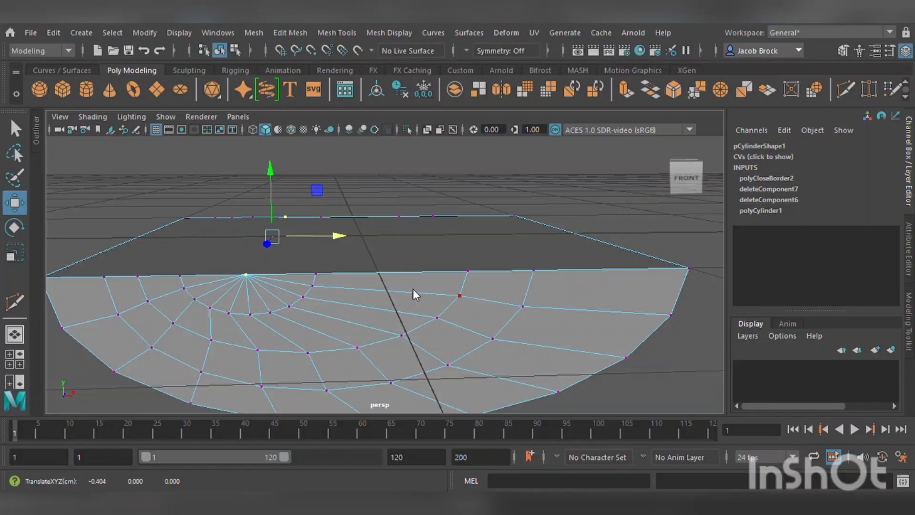
Select two edge loops on the cap in turn and move each to rebalance the topology.
key("F11")
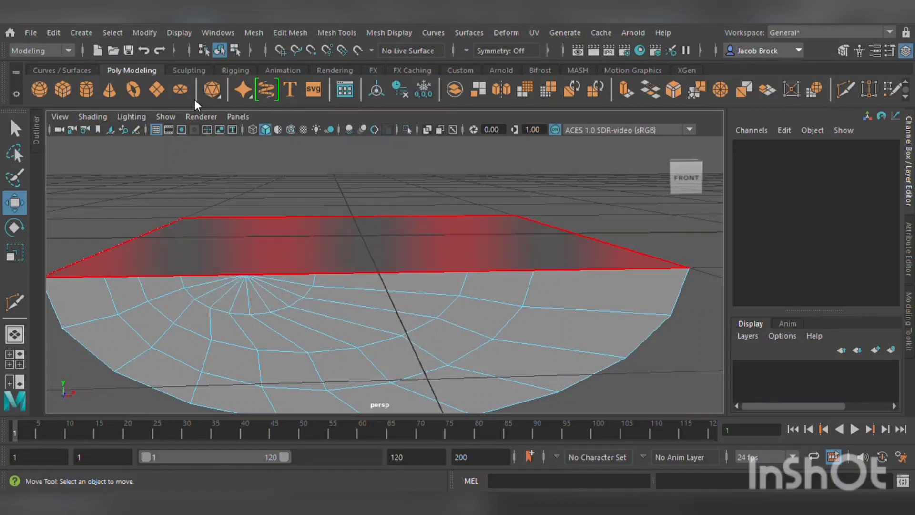
key("F10")
double_click(387, 347)
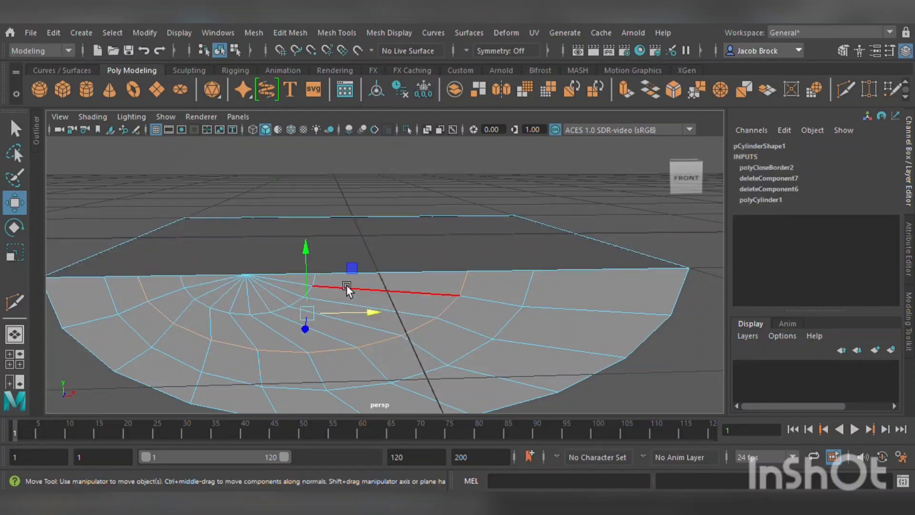
left_click_drag(346, 284, 458, 292, "alt")
double_click(410, 285)
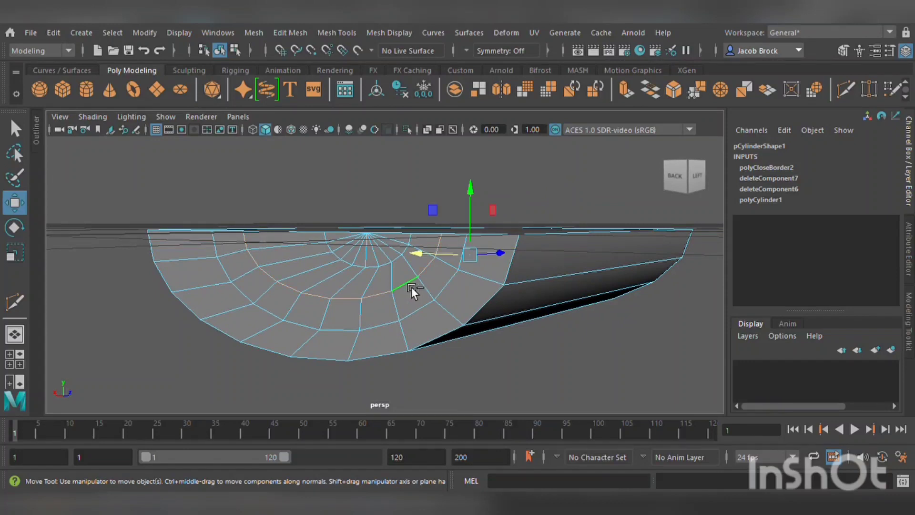
middle_click_drag(433, 256, 448, 253, "shift")
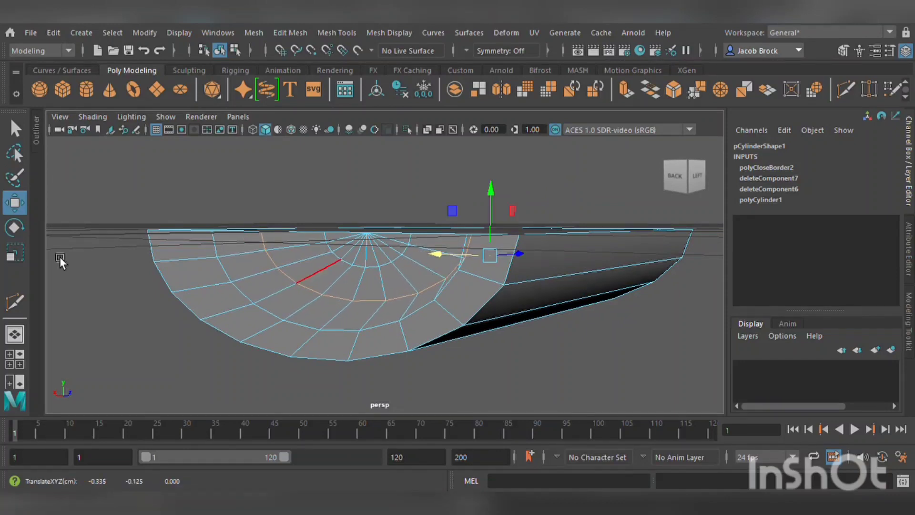
Scale the selected edge loop on the cap with the Scale tool.
left_click(15, 251)
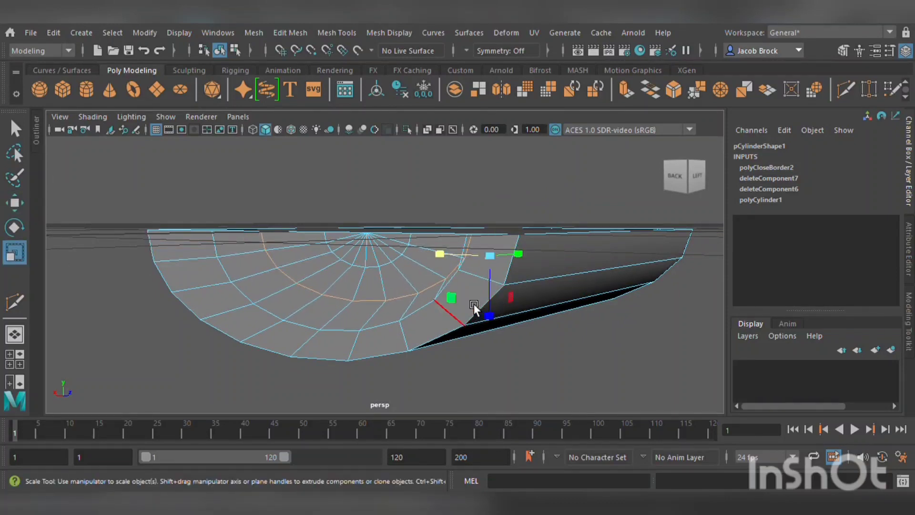
middle_click_drag(474, 304, 449, 322, "shift")
middle_click_drag(456, 262, 474, 261, "shift")
key("w")
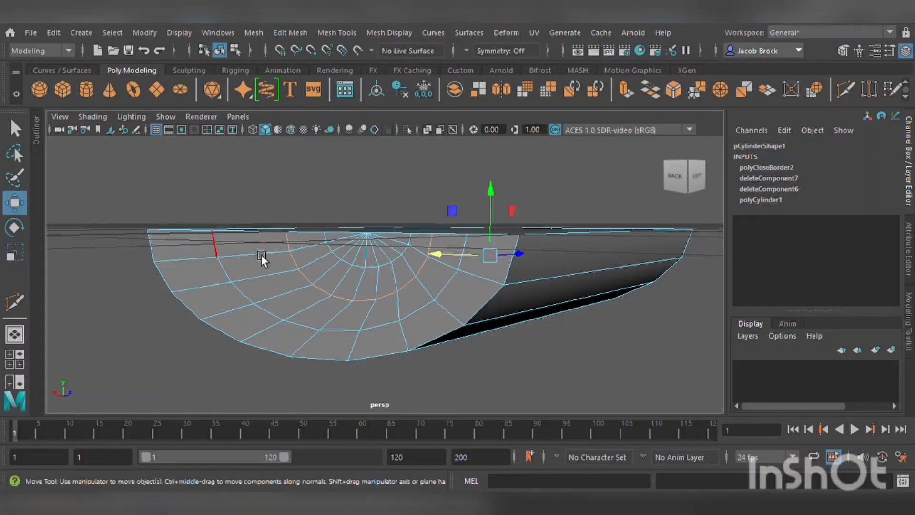
left_click_drag(442, 247, 326, 300)
key("ctrl+z")
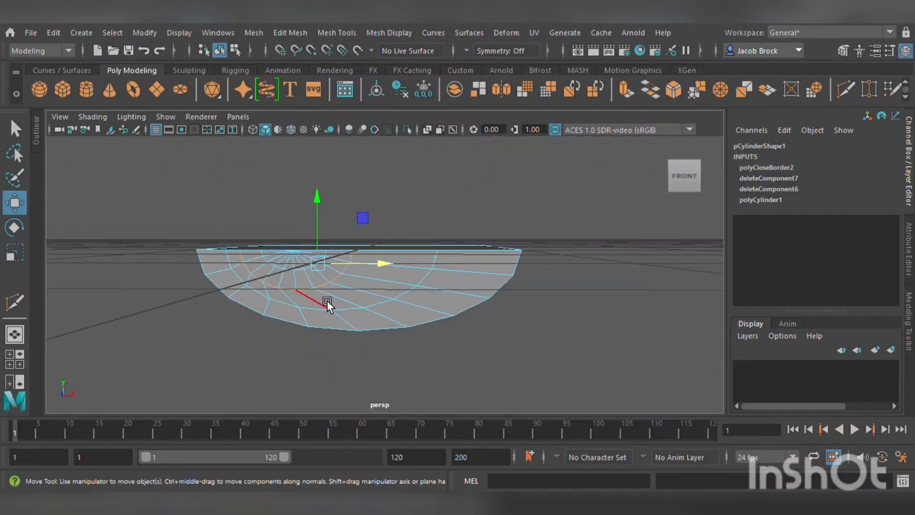
left_click_drag(315, 217, 313, 237)
key("ctrl+z")
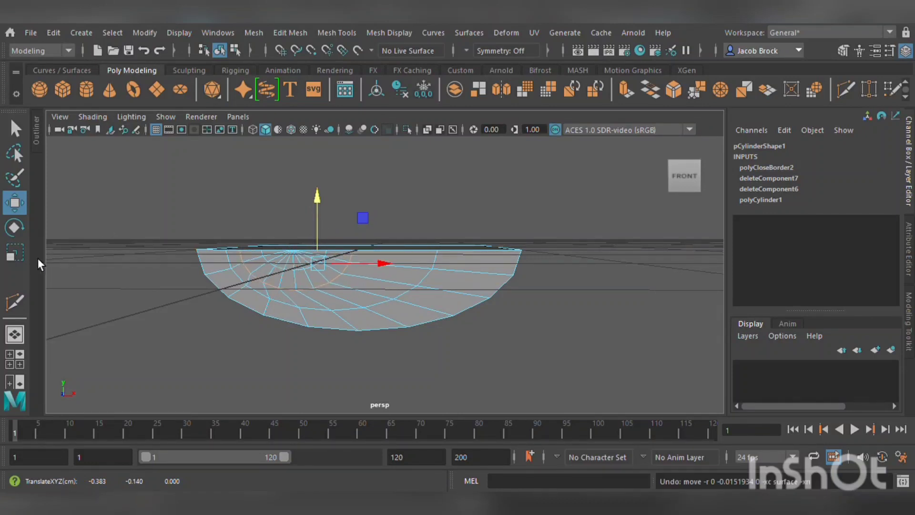
Scale the cap's edge loop along one axis, then clear the selection.
key("r")
left_click_drag(318, 323, 339, 317)
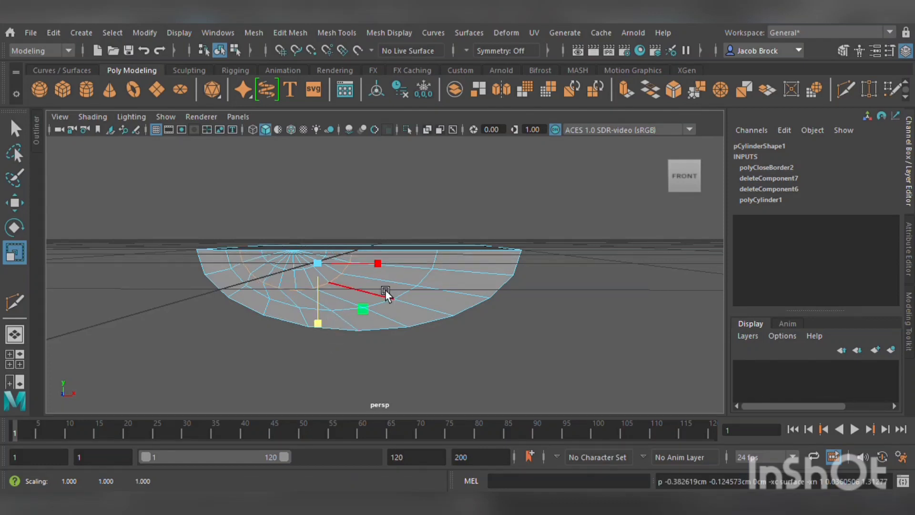
left_click(582, 307)
Select the part, switch to edges, pick a cap edge loop and scale it slightly.
right_click_drag(582, 308, 548, 299, "alt")
scroll(548, 300, "up", 3)
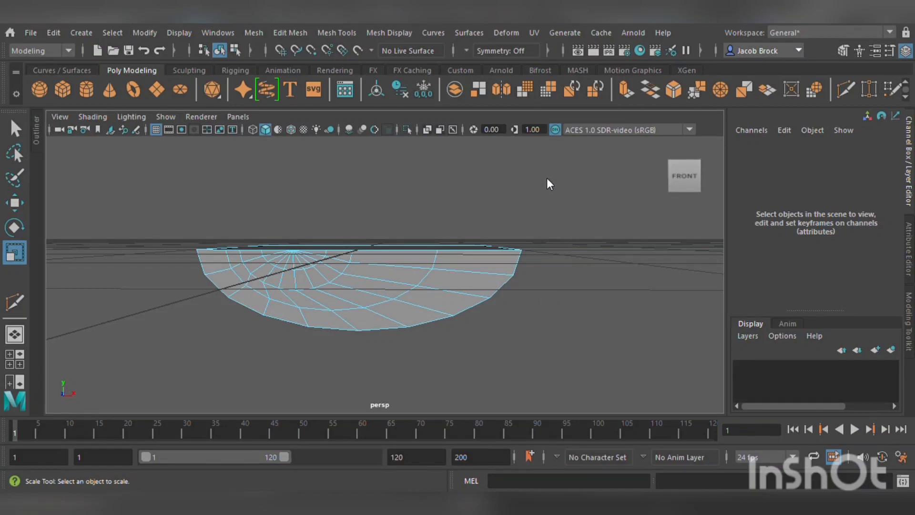
right_click_drag(421, 145, 458, 138)
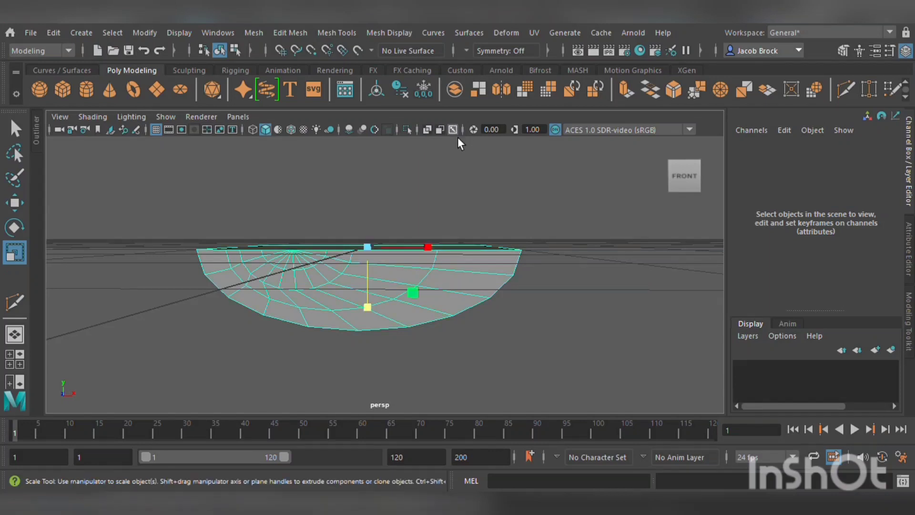
scroll(505, 219, "up", 3)
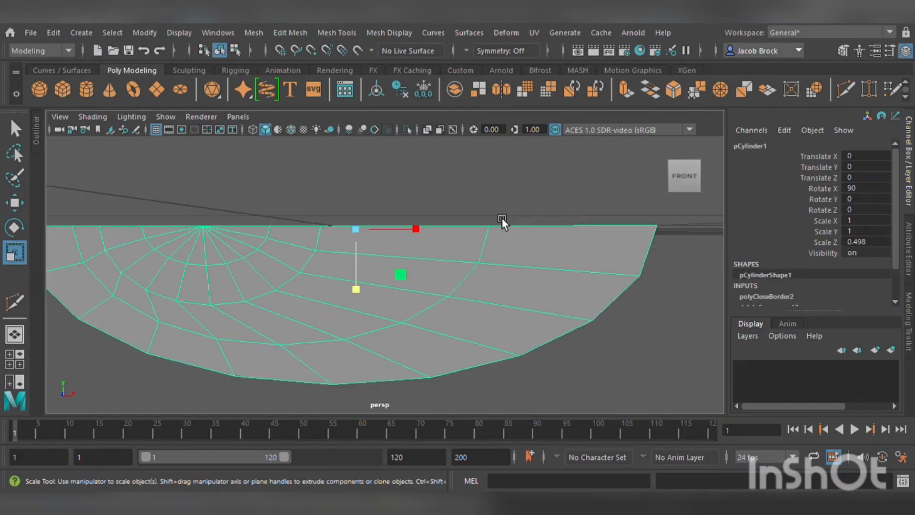
right_click_drag(181, 169, 182, 93)
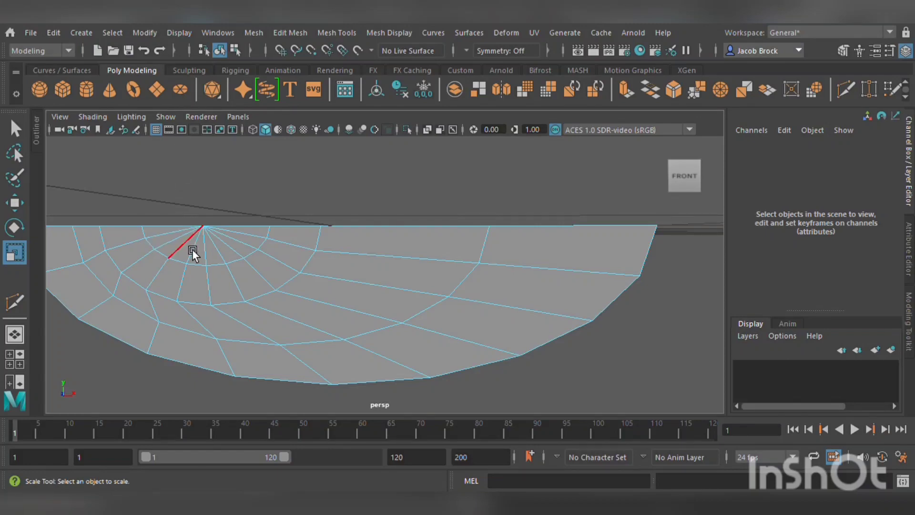
double_click(189, 263)
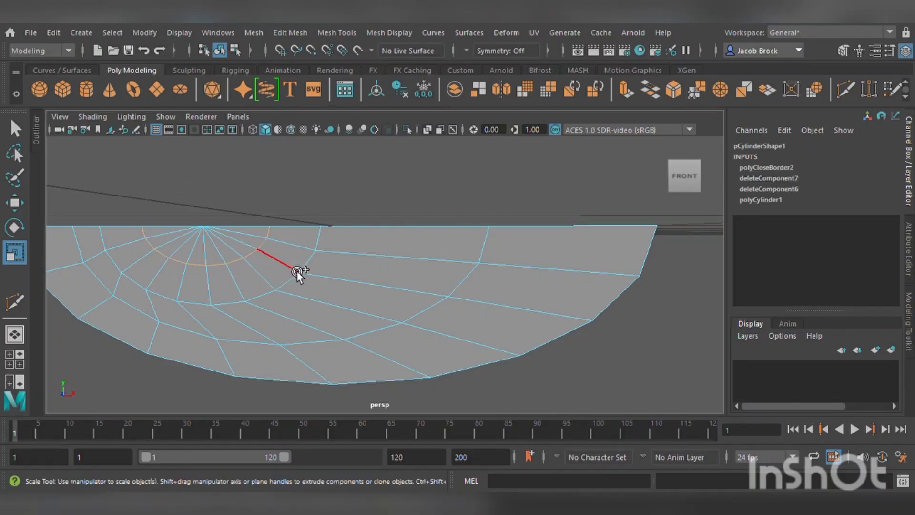
left_click_drag(313, 269, 385, 262, "alt")
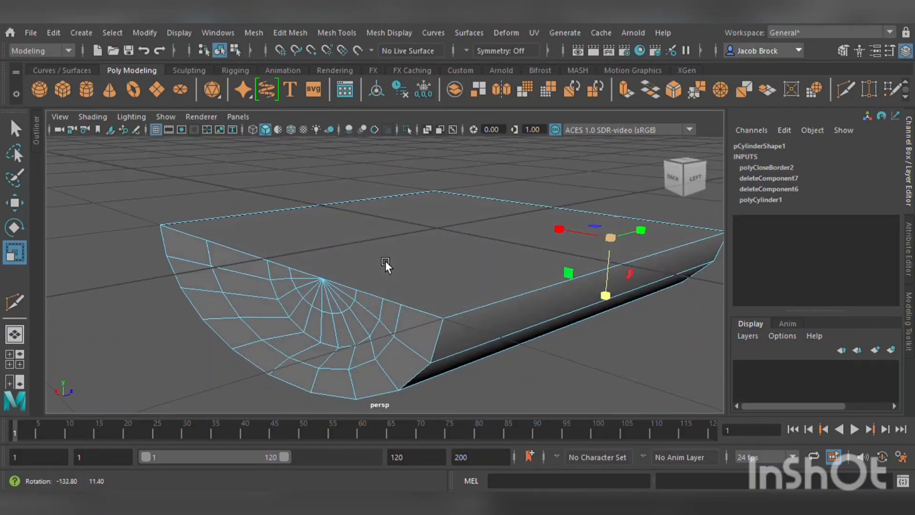
double_click(342, 316)
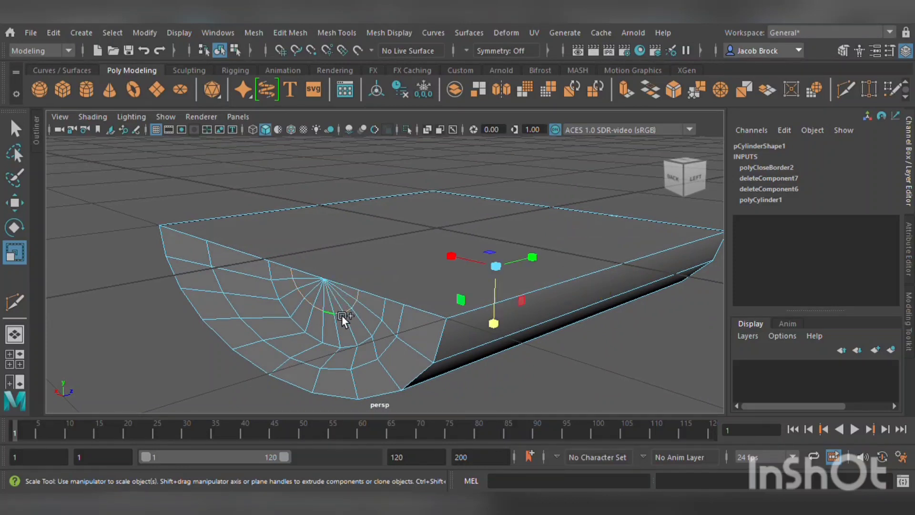
double_click(385, 328, "shift")
mouse_move(450, 256)
left_mouse_down()
mouse_move(439, 247)
mouse_move(451, 250)
left_mouse_up()
Select several vertices along the jagged top border of the part in vertex mode.
left_click(15, 202)
left_click_drag(596, 285, 402, 272, "alt")
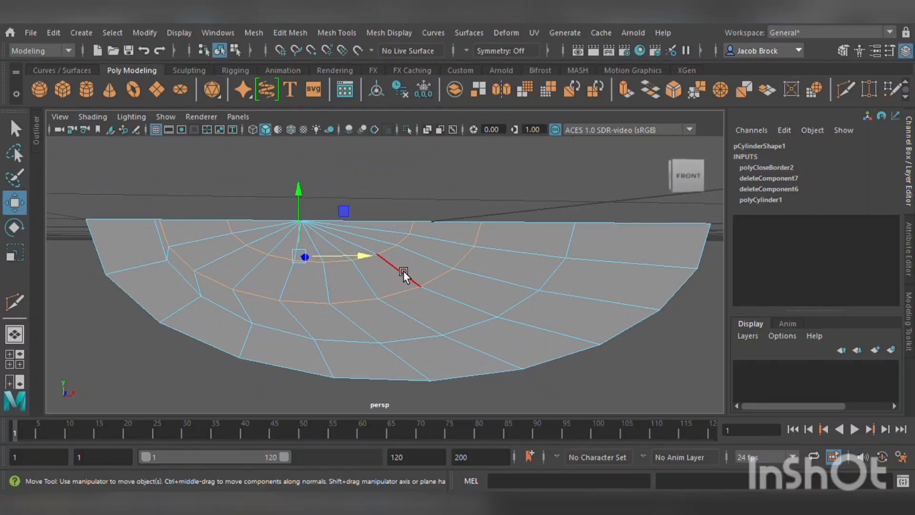
scroll(403, 271, "down", 5)
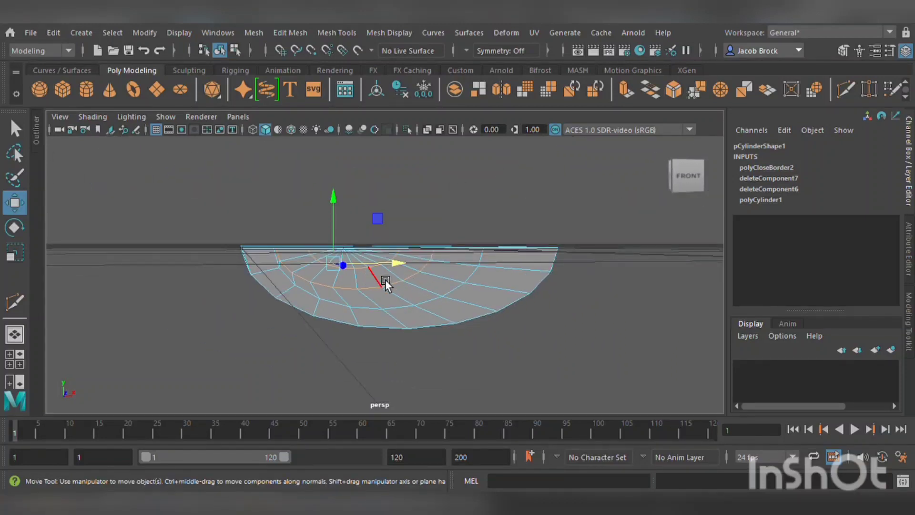
scroll(385, 281, "up", 5)
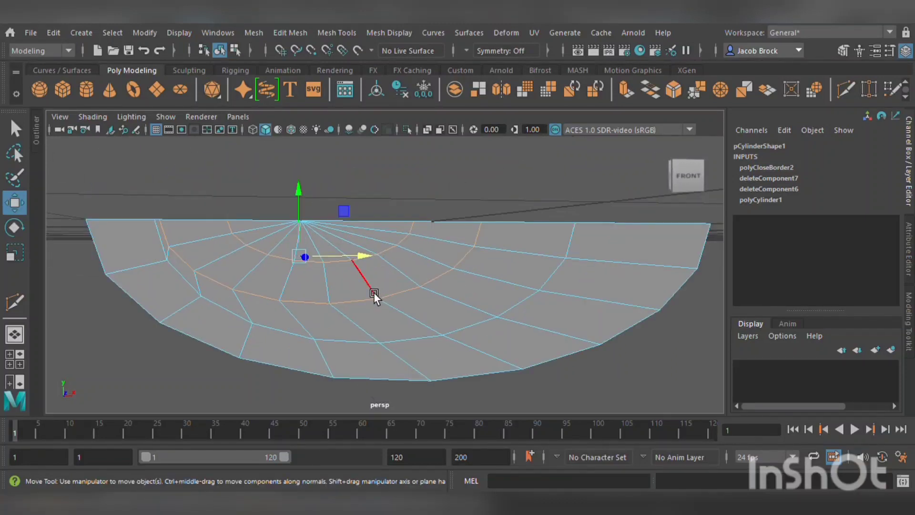
left_click_drag(312, 220, 347, 279)
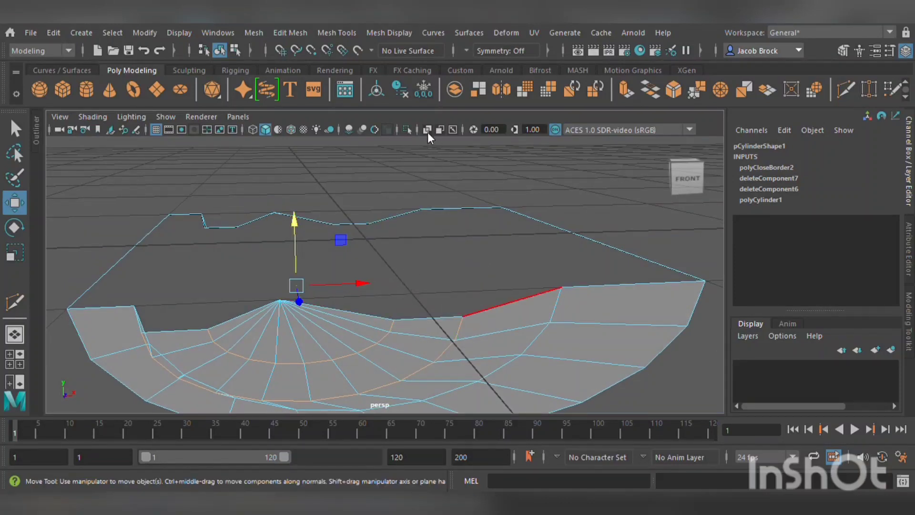
key("F9")
left_click(432, 210)
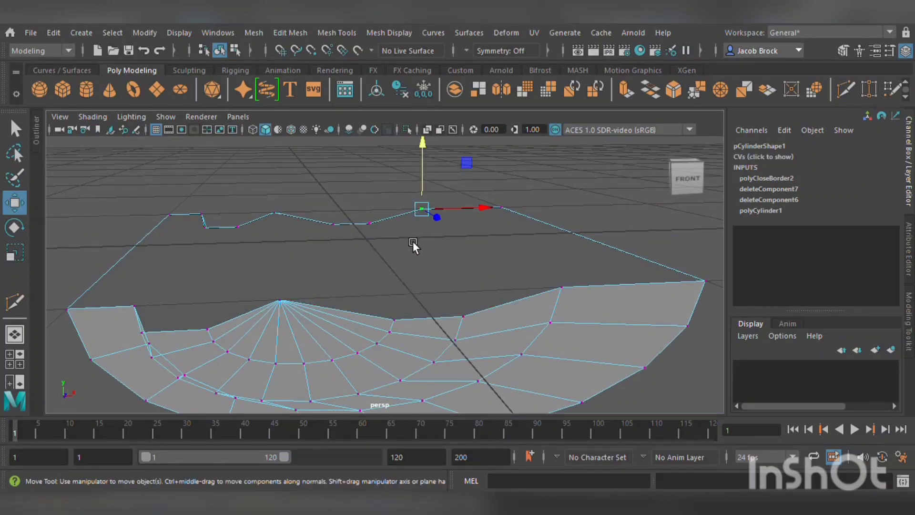
left_click(342, 225, "shift")
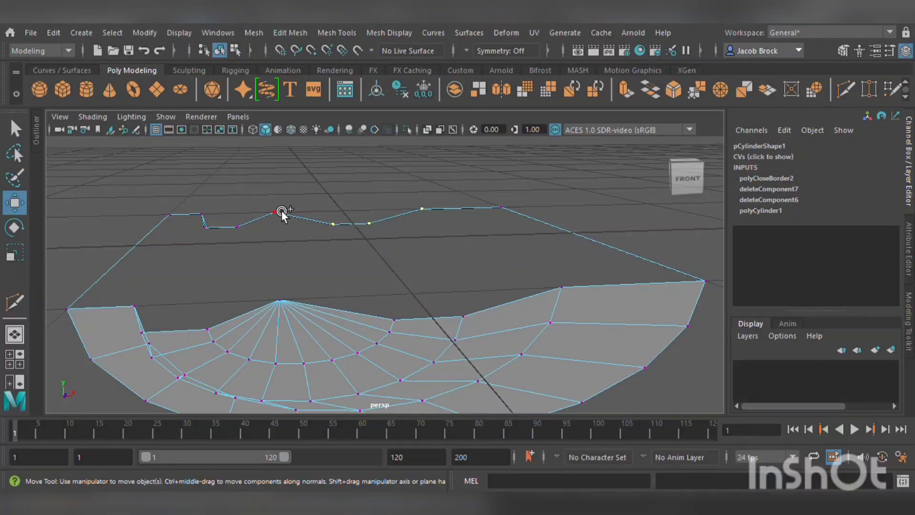
left_click(245, 232, "shift")
left_click(215, 237, "shift")
left_click(209, 220, "shift")
left_click(385, 308)
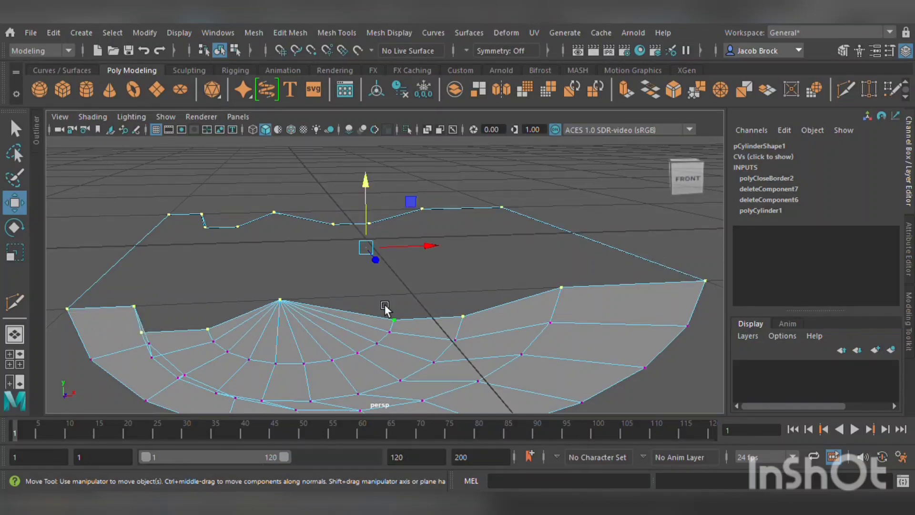
Try to flatten the selected top-border vertices by scaling them vertically, with the transform constraint set to Off.
left_click(19, 255)
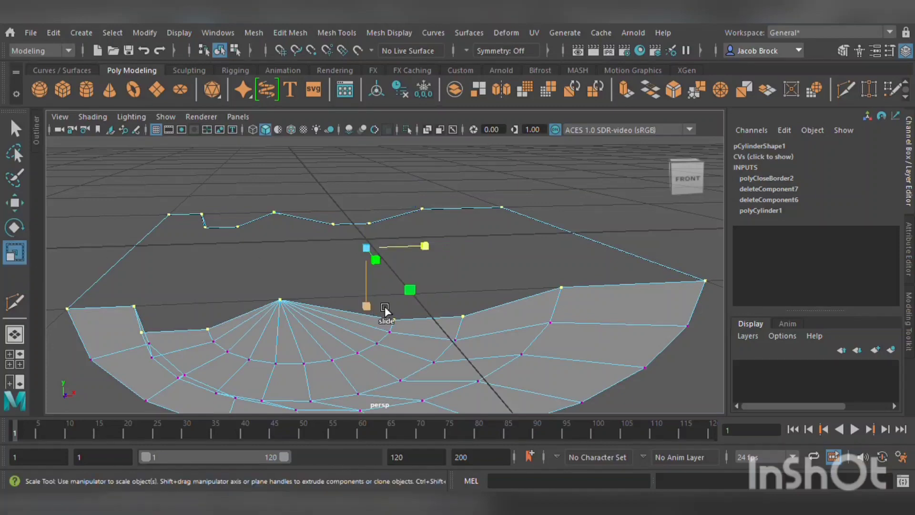
left_click_drag(385, 308, 387, 277, "ctrl+shift")
key("ctrl+z")
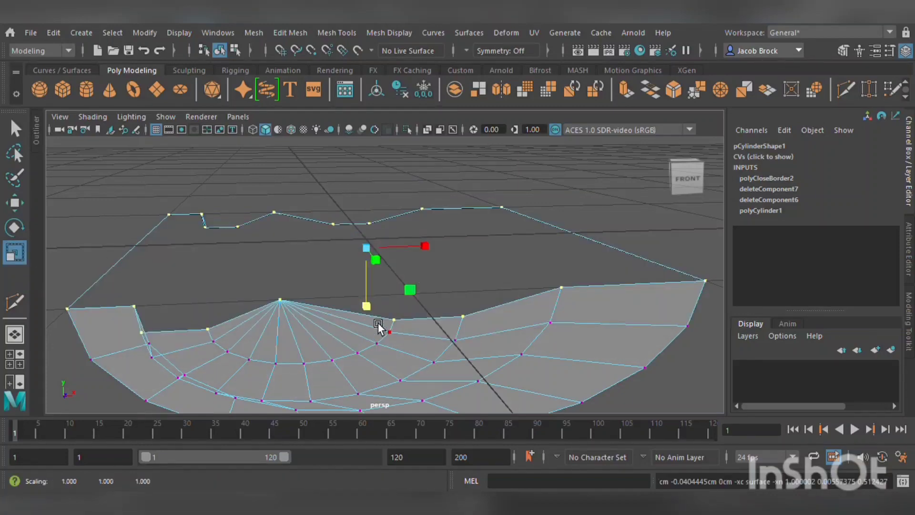
left_click_drag(378, 325, 310, 308, "alt")
left_click_drag(363, 301, 398, 225, "ctrl+shift")
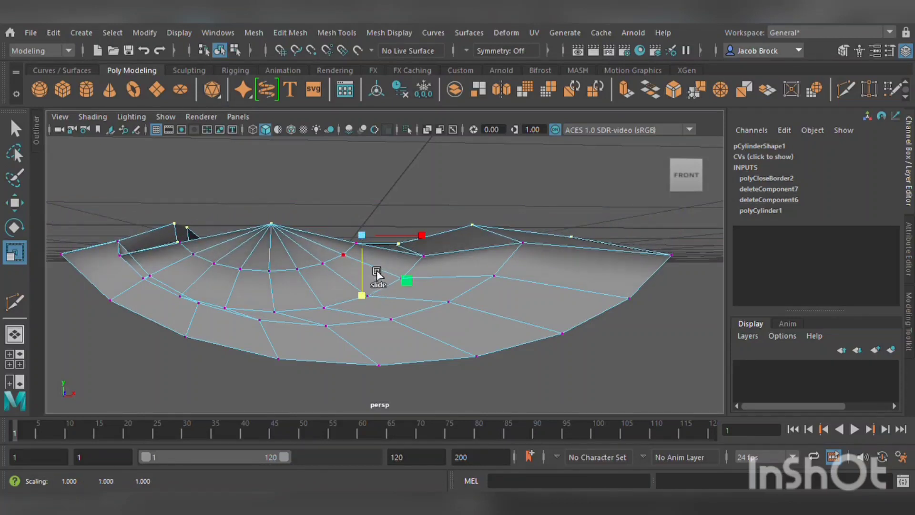
key("ctrl+z")
left_click(909, 262)
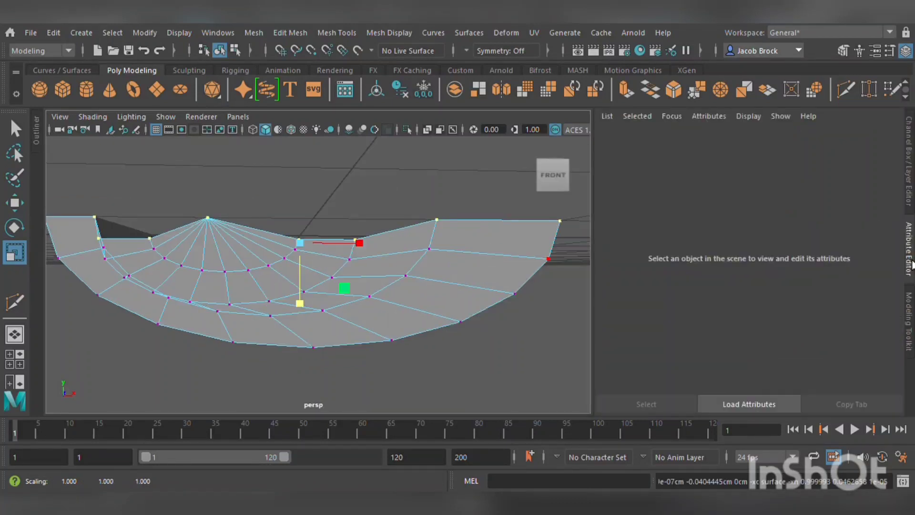
left_click(910, 303)
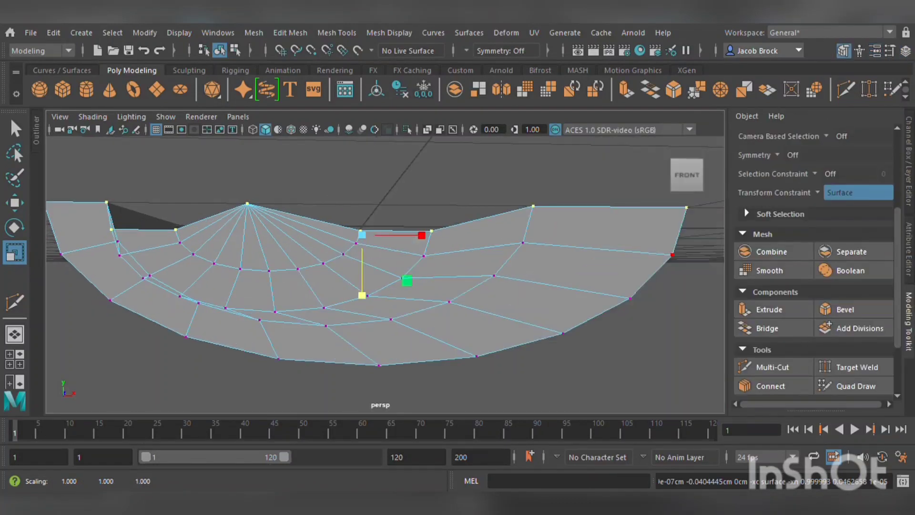
left_click(842, 196)
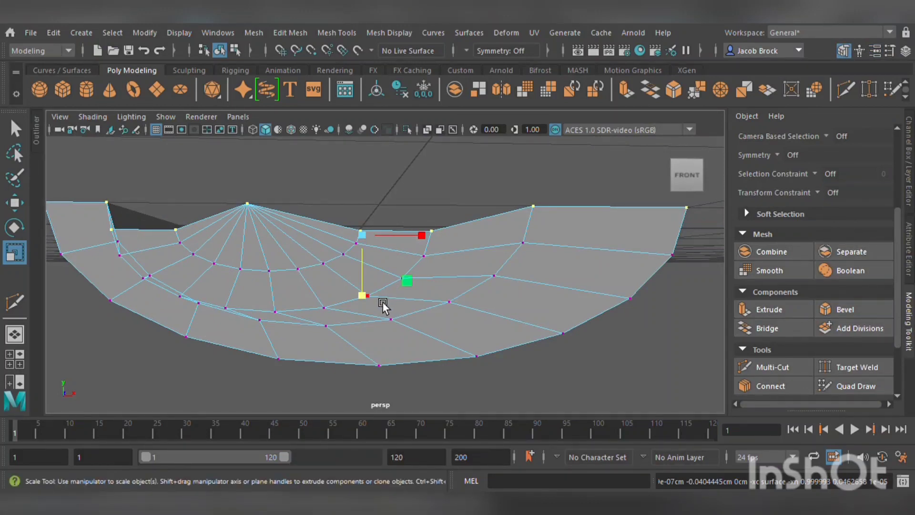
left_click_drag(376, 293, 374, 144)
Undo the vertex scaling, constraint change and vertex selection back to the selected edge loop.
left_click(15, 202)
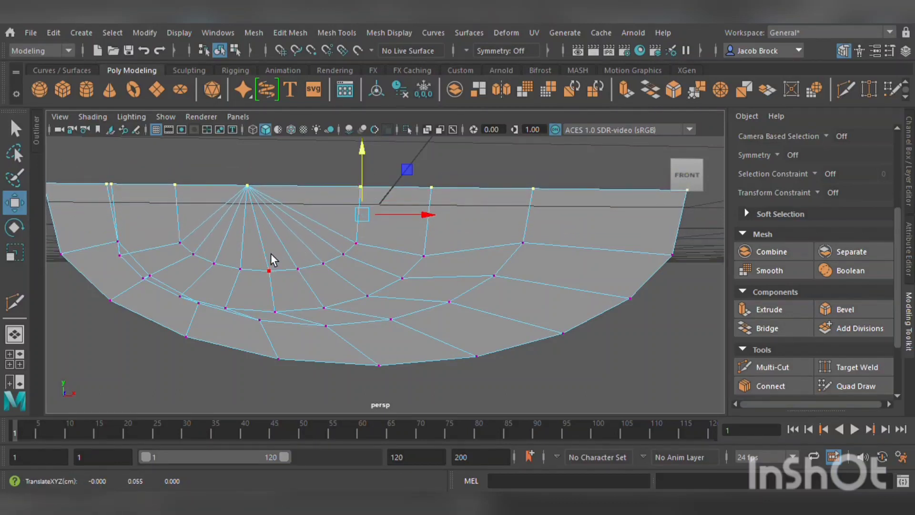
key("ctrl+z")
key("ctrl+z")
key("ctrl+z")
key("ctrl+z")
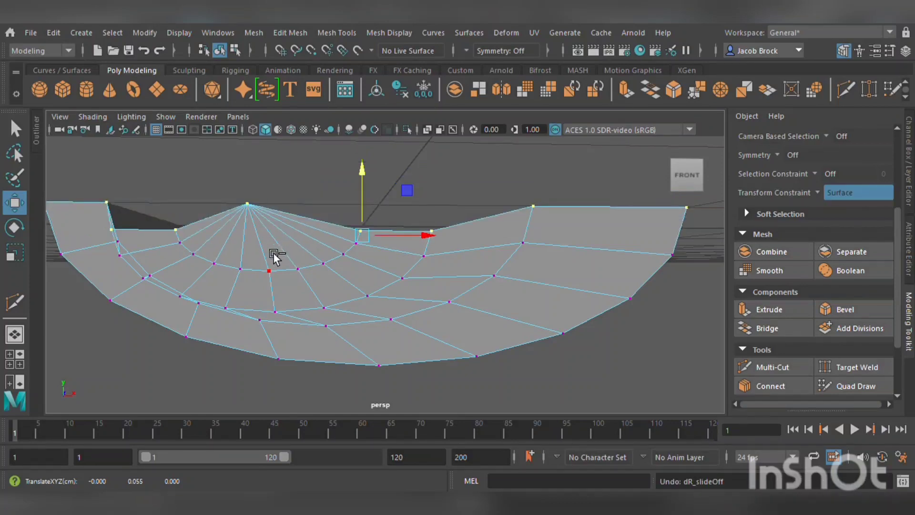
key("ctrl+z")
key("ctrl+z")
key("ctrl+z")
key("ctrl+z")
key("ctrl+z")
key("ctrl+z")
key("ctrl+z")
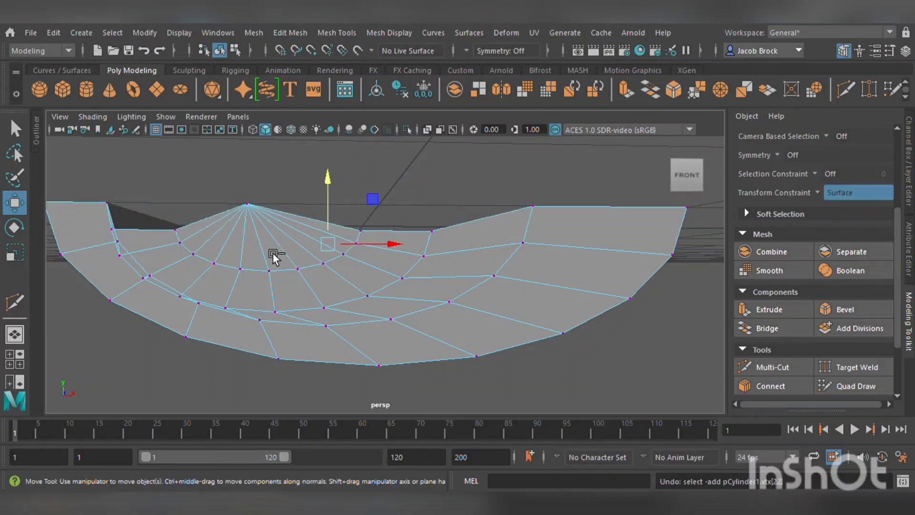
key("ctrl+z")
key("ctrl+z")
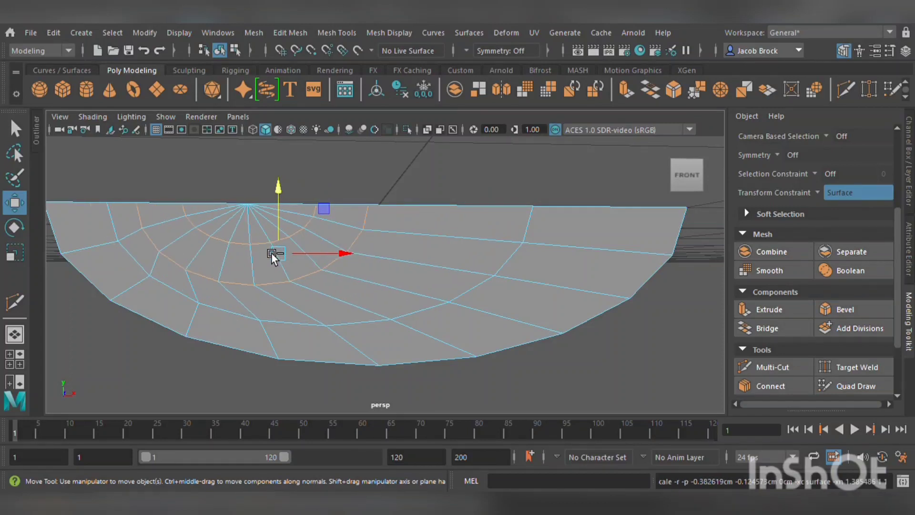
Set the transform constraint to Off.
scroll(255, 241, "down", 5)
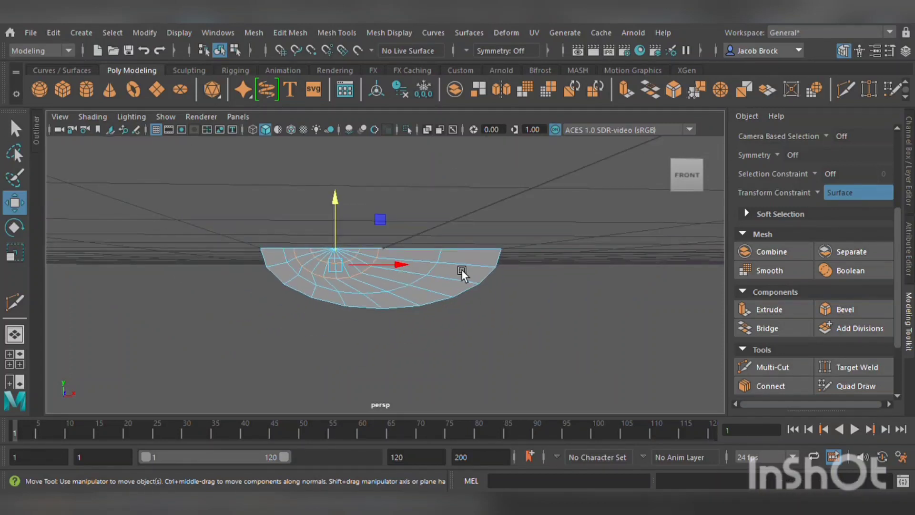
left_click_drag(465, 271, 454, 271, "alt")
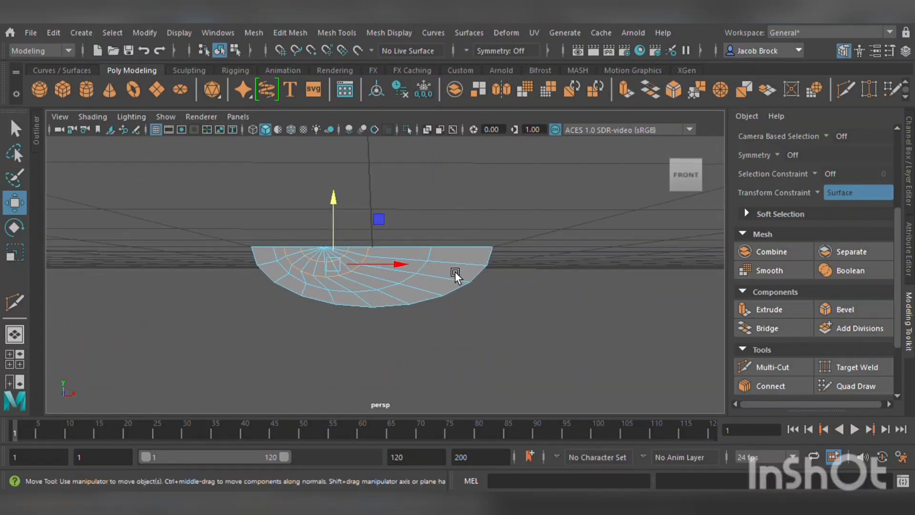
scroll(454, 272, "up", 4)
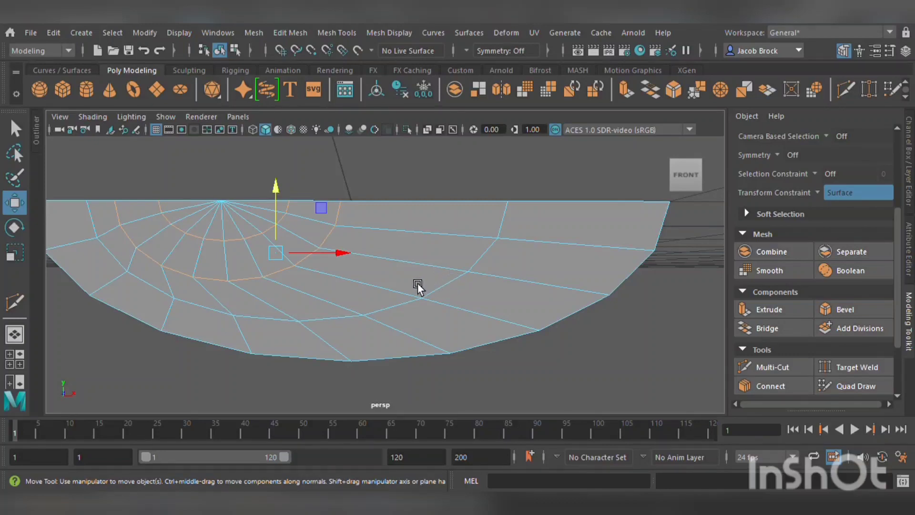
left_click(848, 202)
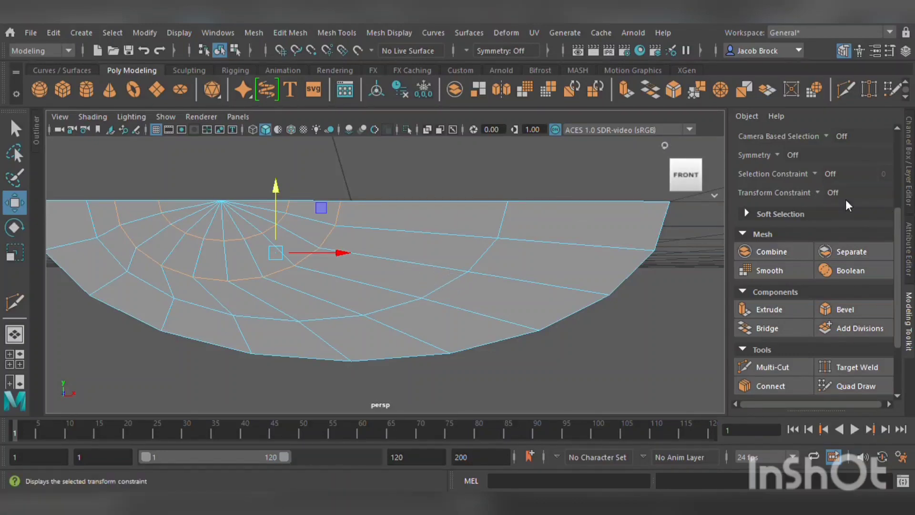
Select the vertices along both jagged top borders of the part and scale them vertically to flatten the top edge.
left_click_drag(330, 214, 344, 253)
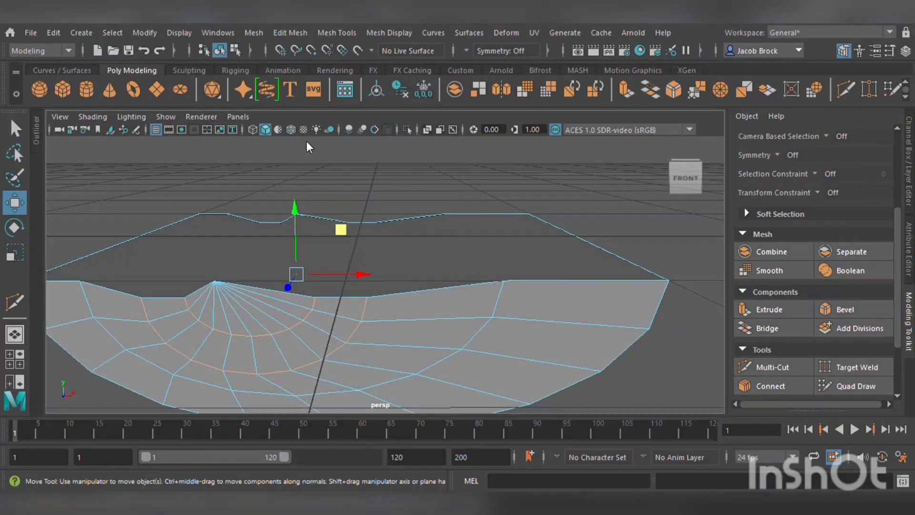
right_click_drag(436, 262, 392, 265)
left_click(316, 299)
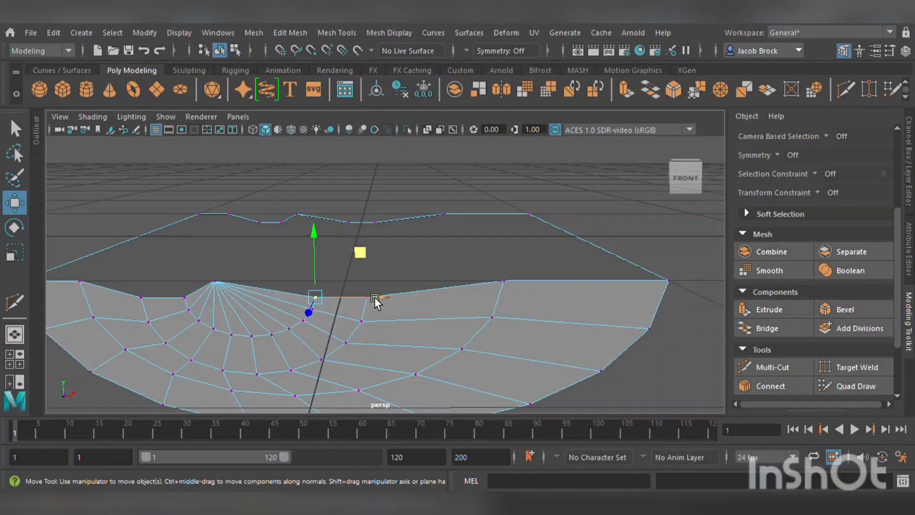
left_click(355, 222, "shift")
left_click(375, 223, "shift")
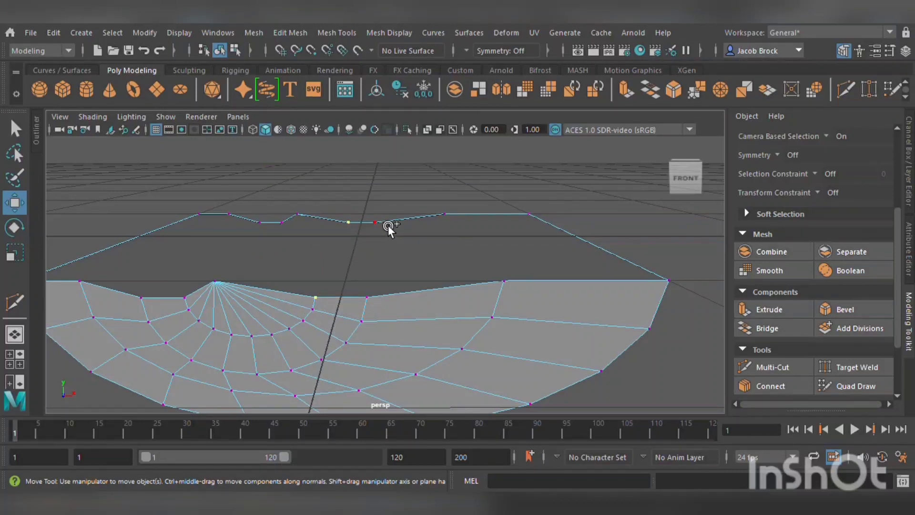
left_click(370, 299, "shift")
left_click(217, 284, "shift")
left_click(310, 221, "shift")
left_click(233, 222, "shift")
left_click(516, 286, "shift")
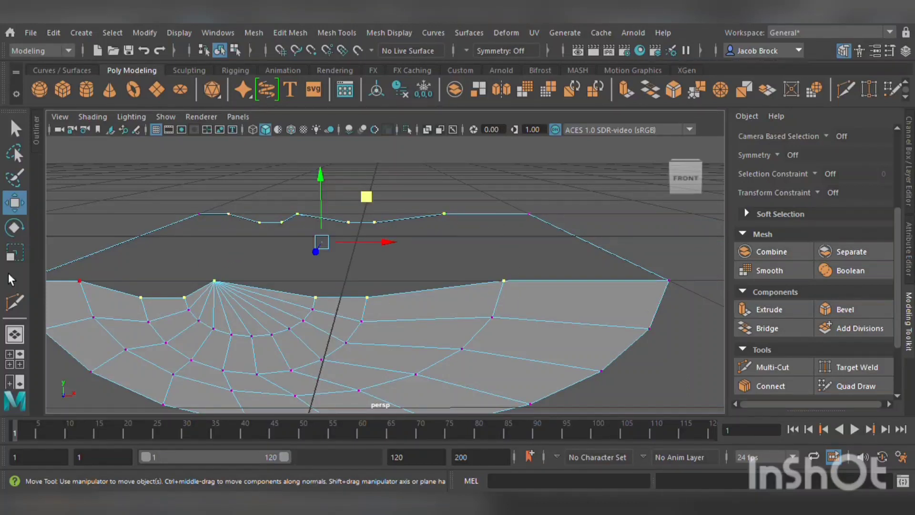
left_click(15, 252)
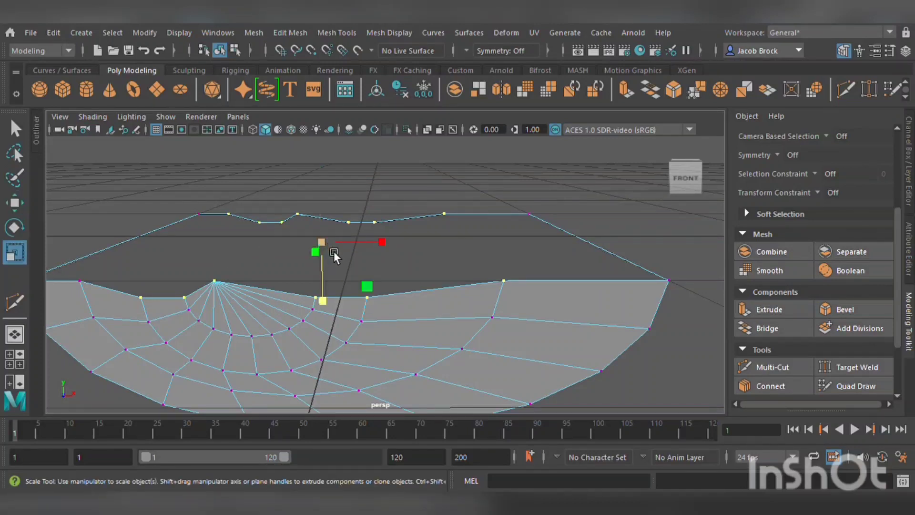
left_click_drag(336, 305, 350, 195)
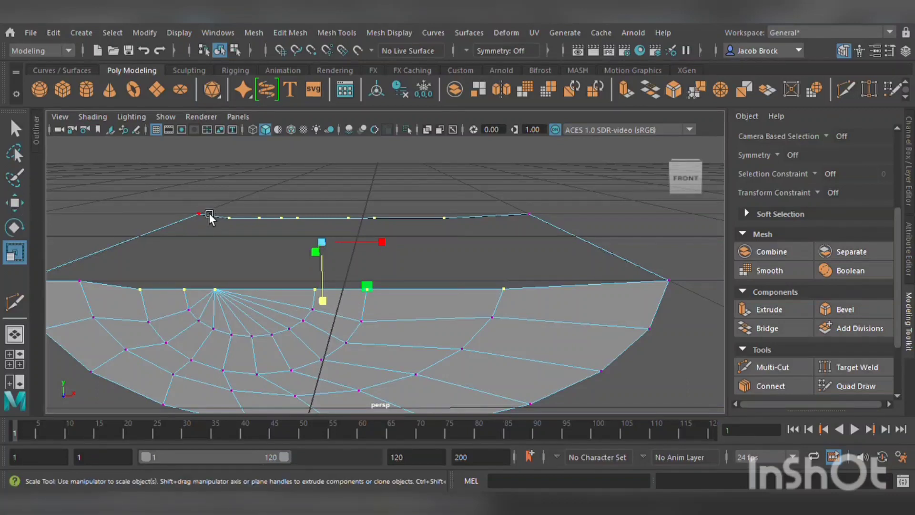
Add the remaining end vertices of the top borders to the selection and scale them flat to the same height.
left_click(209, 212)
middle_click_drag(135, 274, 209, 254, "alt")
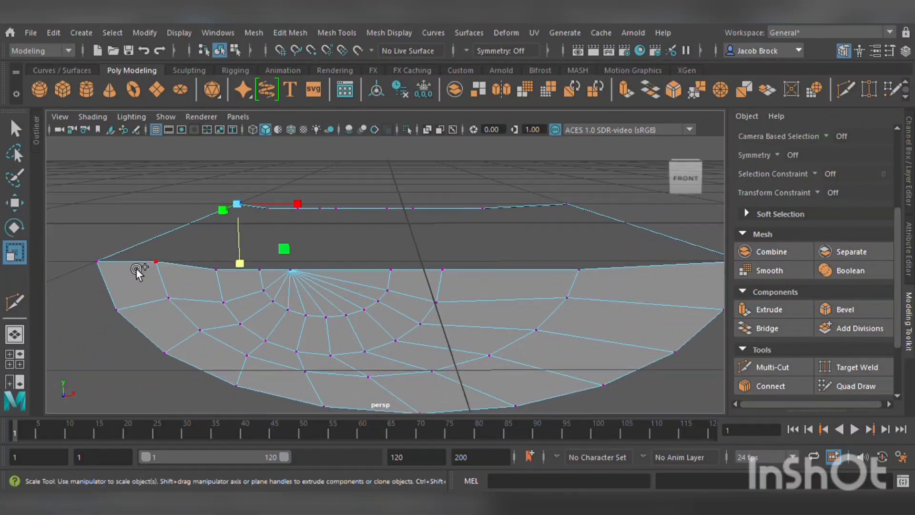
left_click(112, 267, "shift")
left_click(168, 267, "shift")
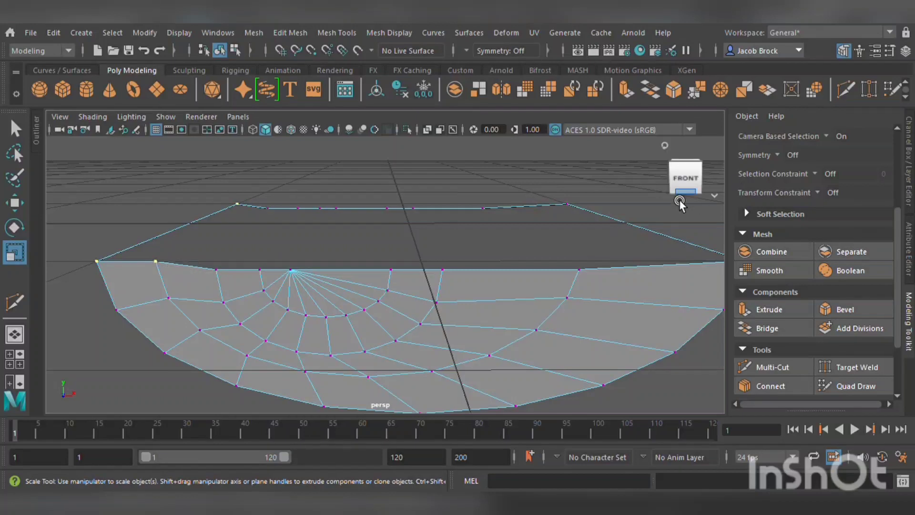
left_click(589, 211, "shift")
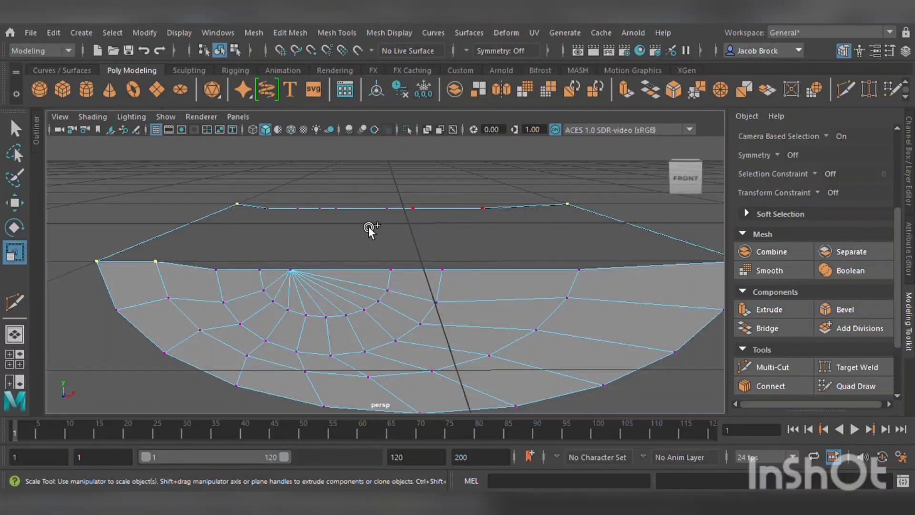
mouse_move(368, 227)
left_mouse_down("shift")
mouse_move(341, 215)
mouse_move(276, 215)
left_mouse_up("shift")
mouse_move(210, 264)
left_mouse_down("shift")
mouse_move(569, 274)
mouse_move(731, 260)
mouse_move(692, 272)
left_mouse_up("shift")
middle_click_drag(691, 272, 606, 254, "alt")
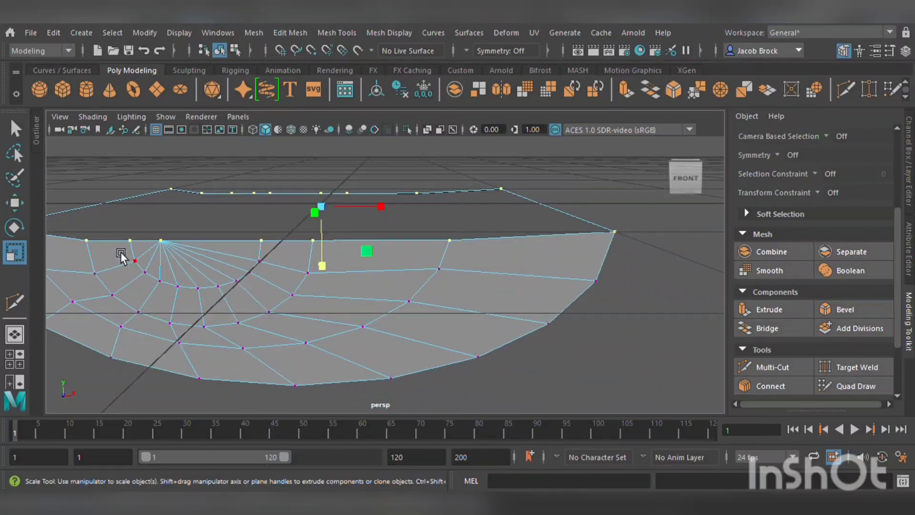
left_click_drag(322, 265, 369, 155)
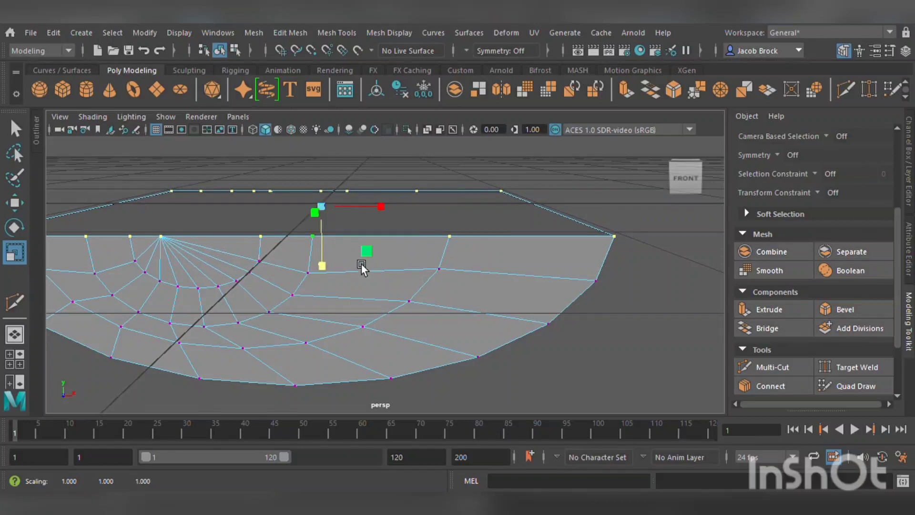
left_click_drag(361, 265, 329, 265, "alt")
left_click(19, 200)
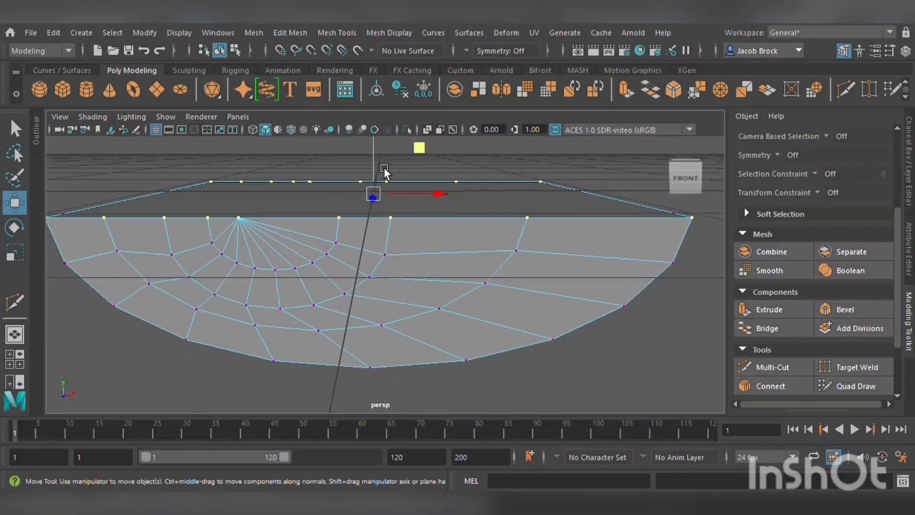
left_click_drag(384, 168, 388, 161)
scroll(421, 235, "down", 3)
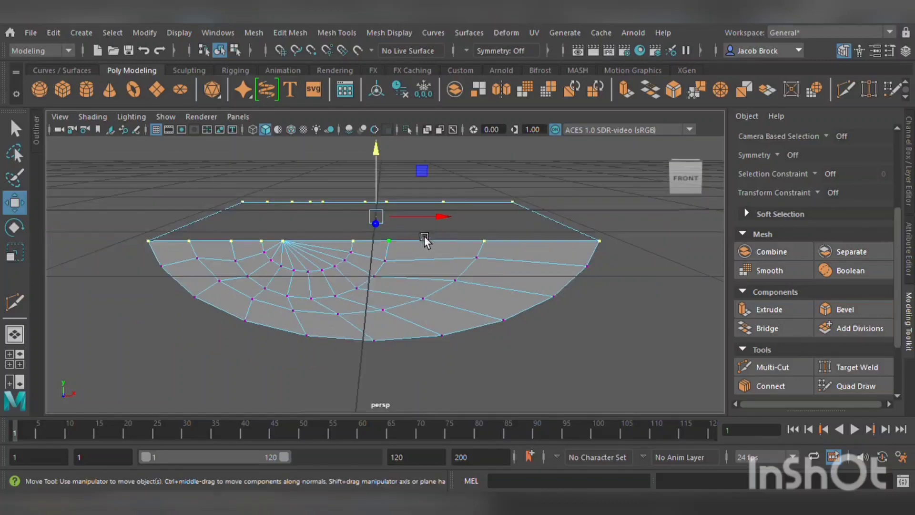
left_click(653, 248)
left_click_drag(654, 257, 618, 274, "alt")
scroll(547, 245, "down", 5)
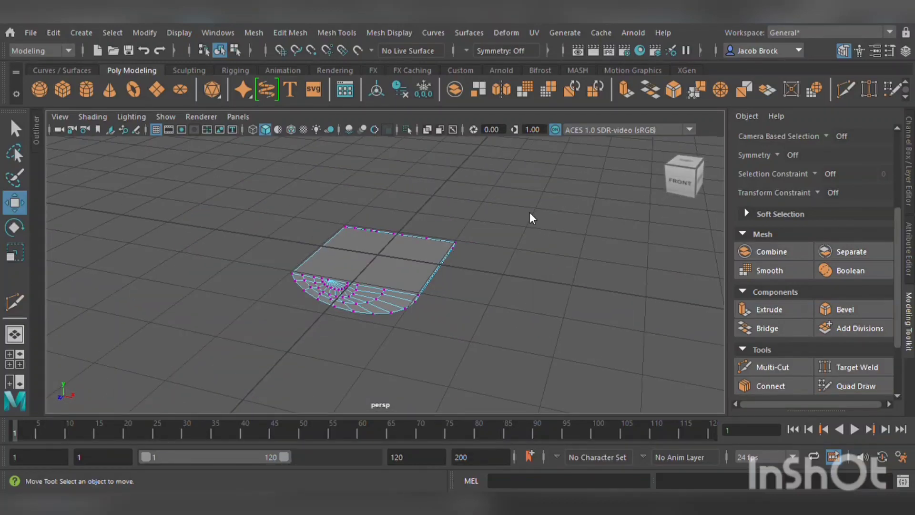
In object mode, shrink the whole part and move it up to the mushroom's head.
key("F8")
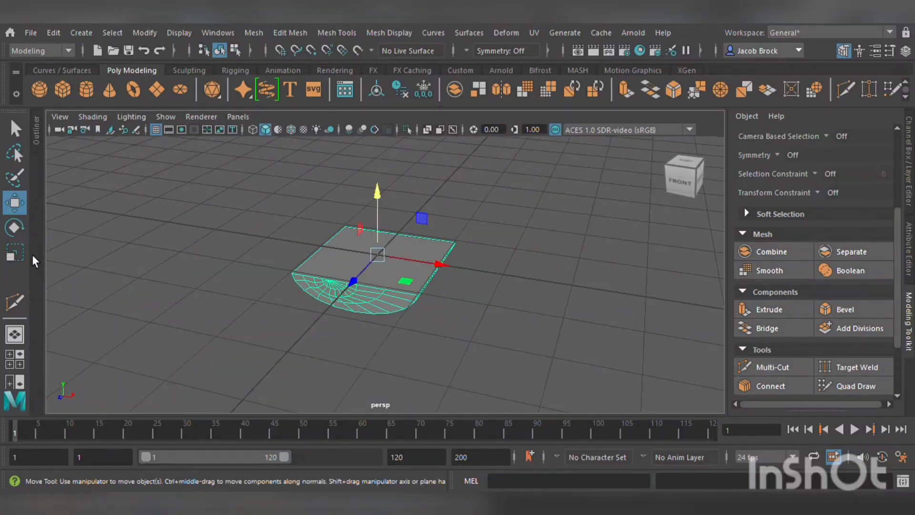
key("r")
left_click_drag(366, 287, 394, 262)
scroll(385, 267, "down", 5)
key("w")
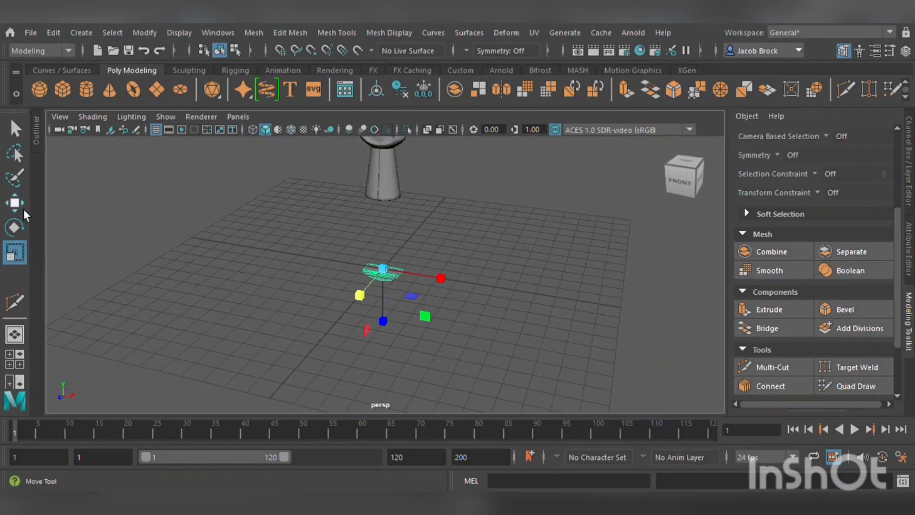
left_click_drag(385, 214, 427, 121)
Scale the part down further and position it on one side of the mushroom's face.
middle_click_drag(460, 158, 451, 289, "alt")
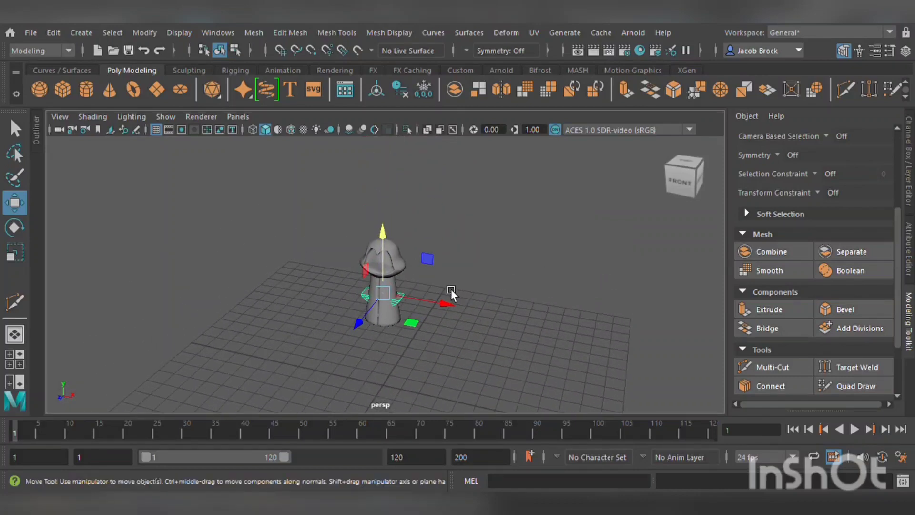
left_click_drag(396, 253, 336, 238)
scroll(410, 288, "down", 2)
scroll(412, 300, "up", 9)
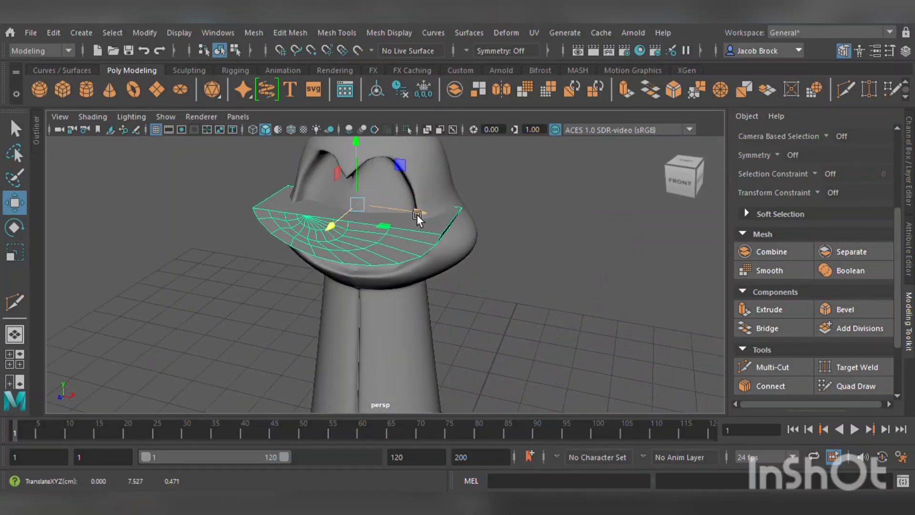
left_click_drag(409, 226, 469, 222)
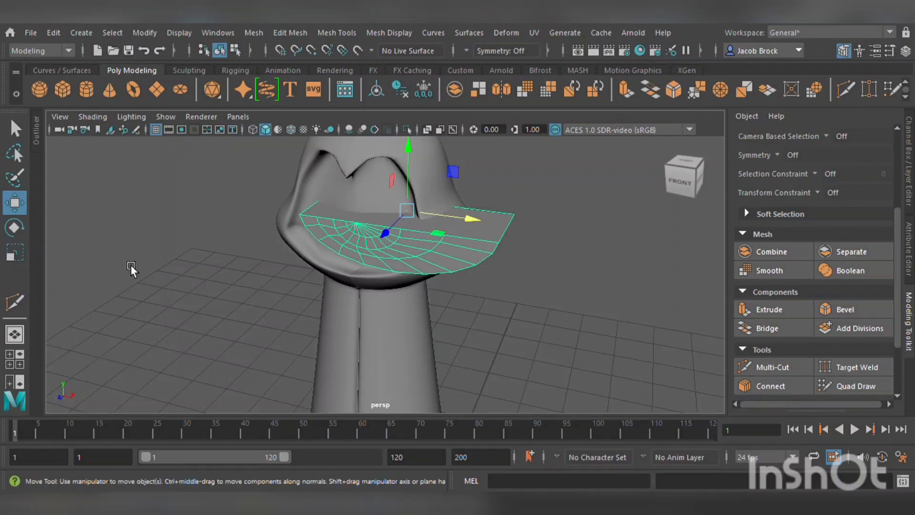
left_click(15, 255)
left_click_drag(418, 246, 440, 267)
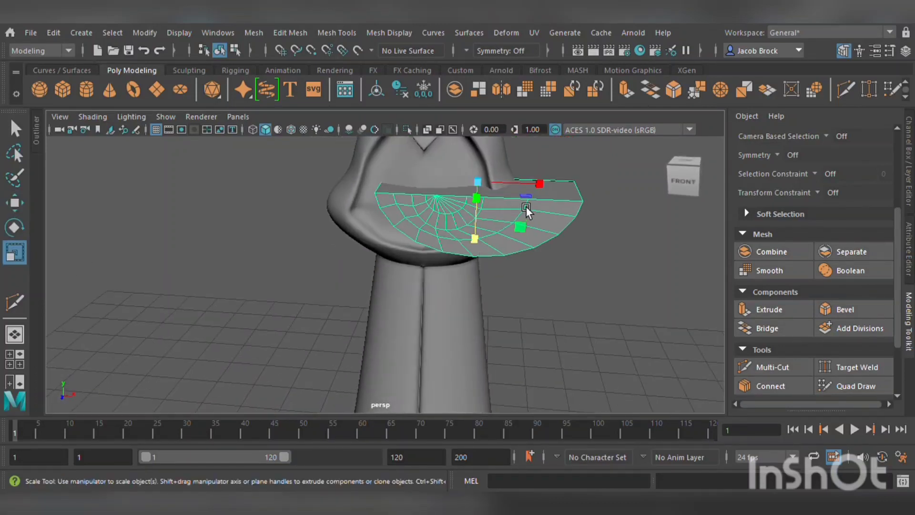
left_click_drag(490, 180, 410, 196)
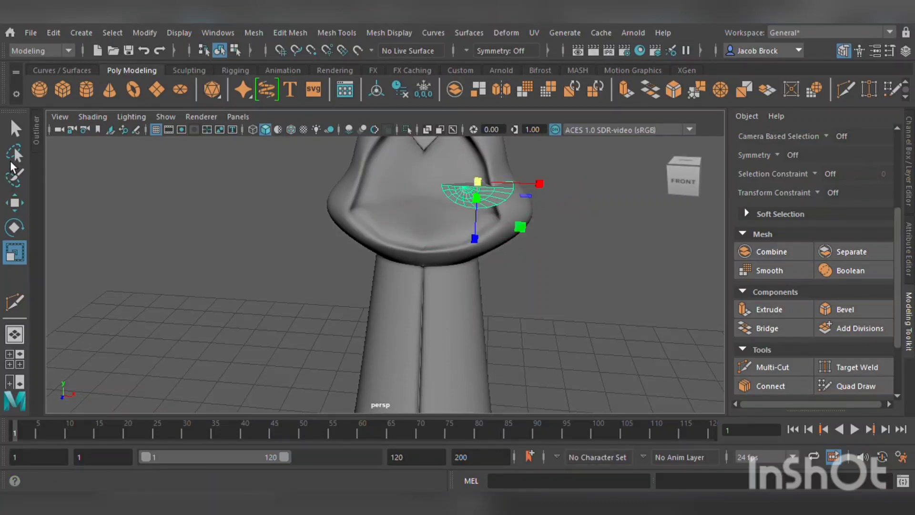
left_click(18, 202)
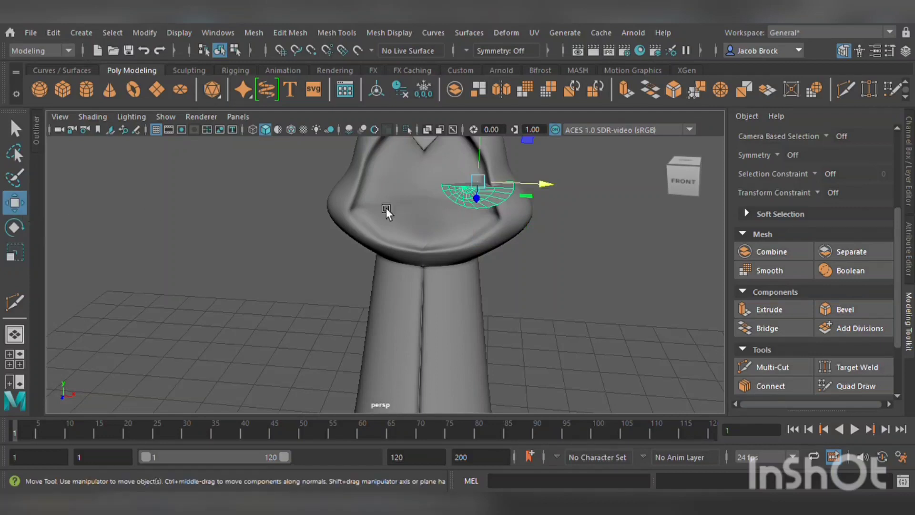
left_click_drag(531, 187, 449, 187)
Scale, rotate and reposition the part so it sits against the face below the cap.
left_click(16, 252)
scroll(538, 213, "up", 8)
middle_click_drag(539, 213, 505, 277, "alt")
scroll(505, 278, "down", 8)
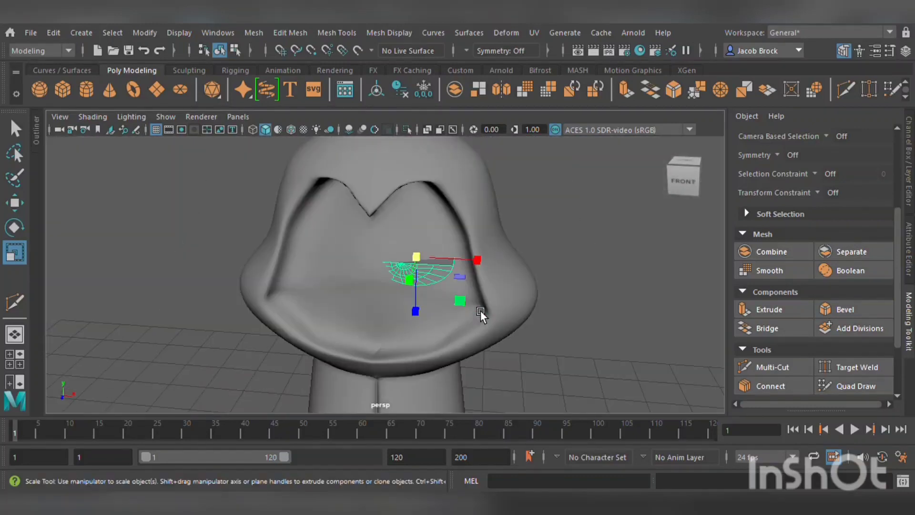
left_click(20, 230)
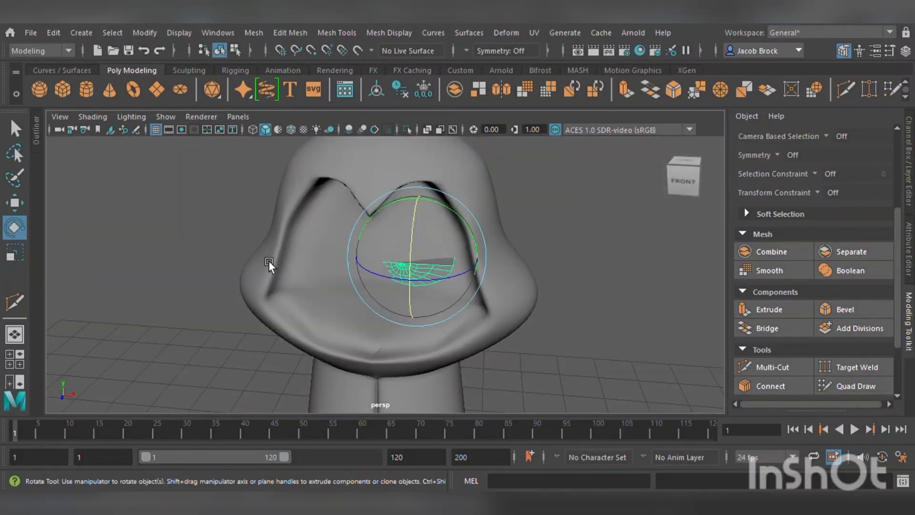
left_click_drag(456, 286, 473, 276)
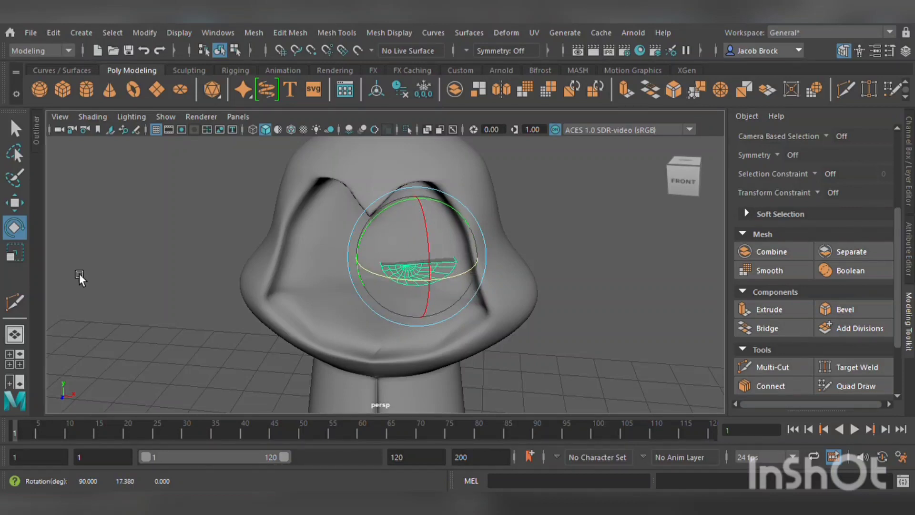
left_click(15, 253)
left_click_drag(433, 261, 408, 270)
left_click(14, 203)
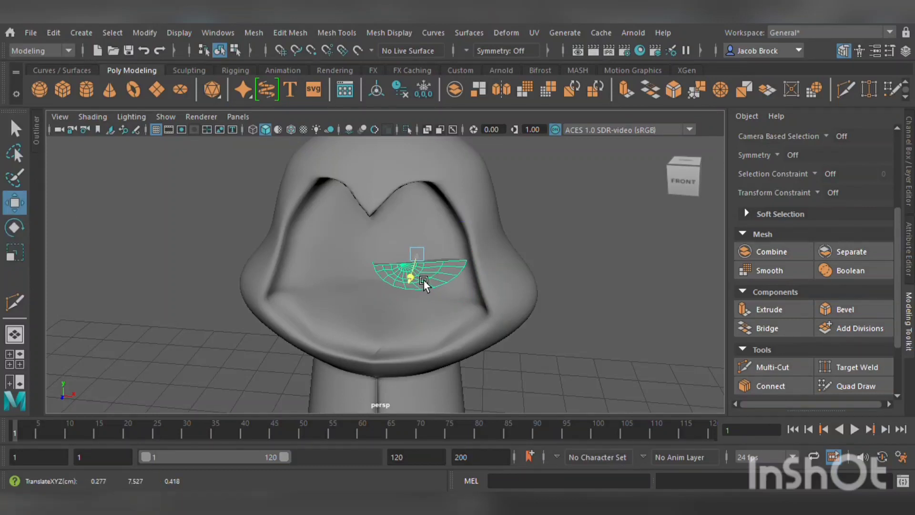
left_click_drag(459, 301, 444, 334, "alt")
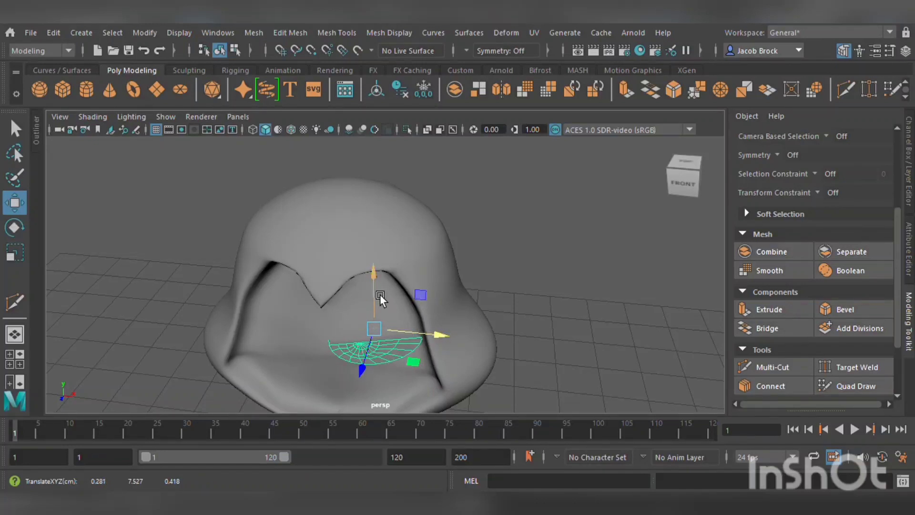
Duplicate the part, then rotate and move the copy to the opposite side of the face.
key("ctrl+d")
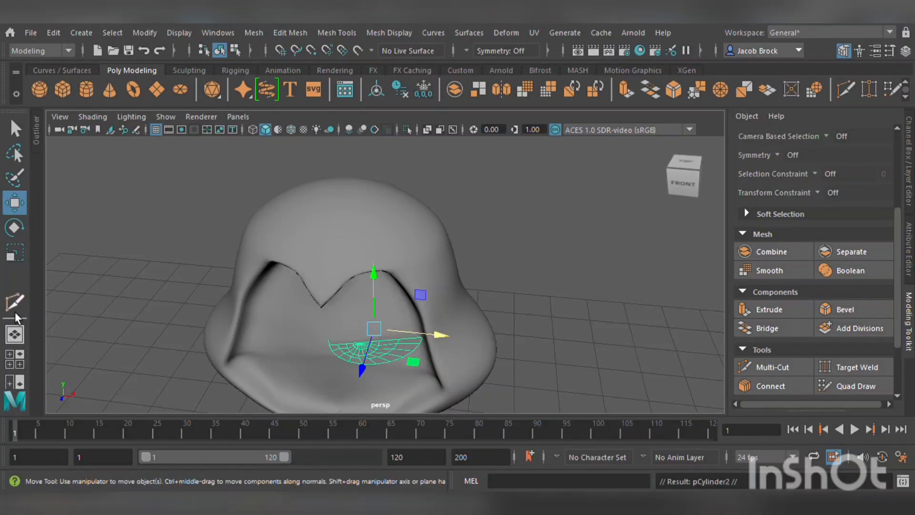
left_click(29, 231)
left_click_drag(353, 363, 524, 302)
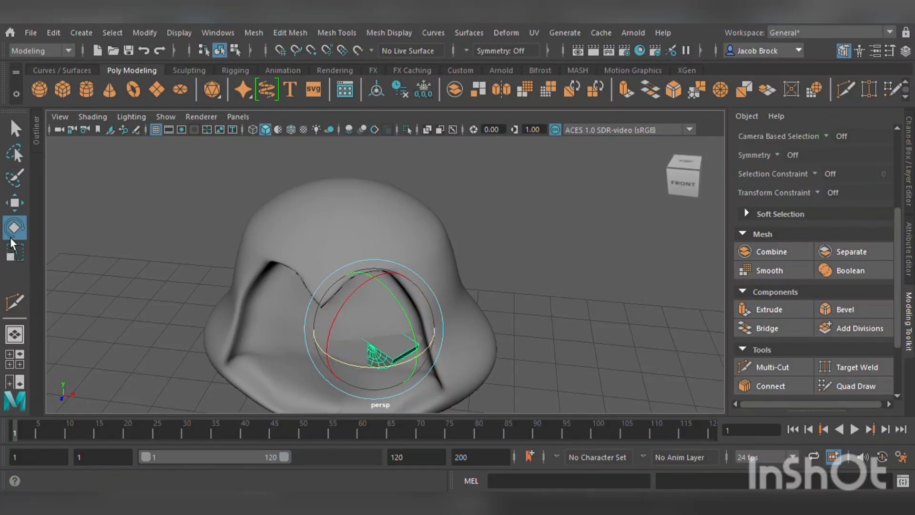
left_click(14, 203)
left_click_drag(422, 359, 342, 356)
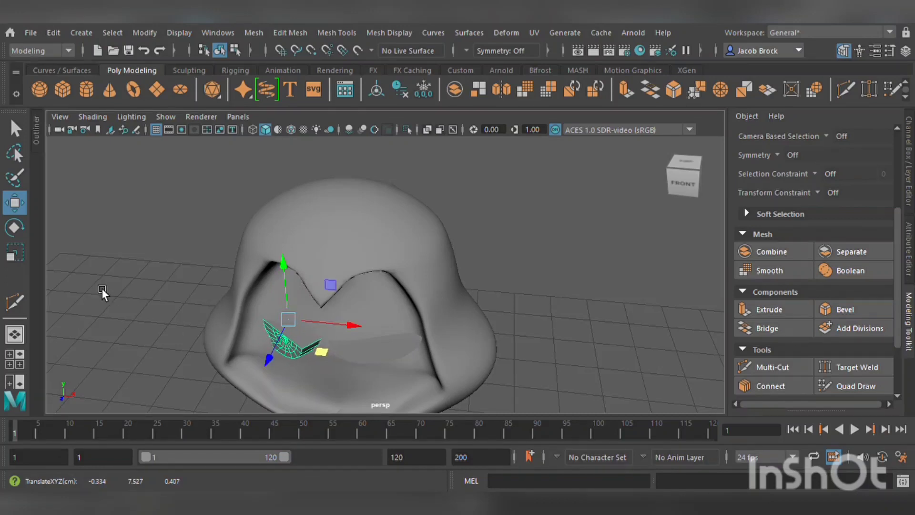
left_click(21, 234)
left_click_drag(313, 359, 425, 296)
scroll(424, 294, "down", 4)
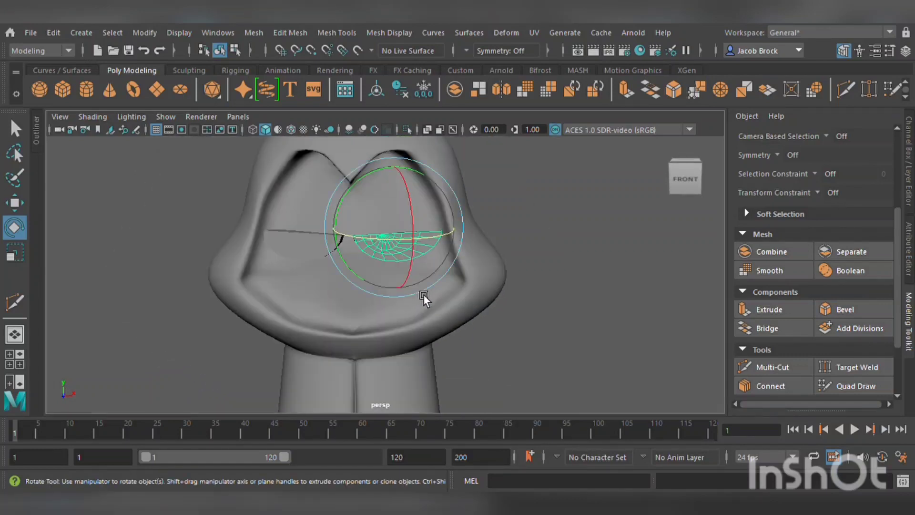
left_click(302, 239)
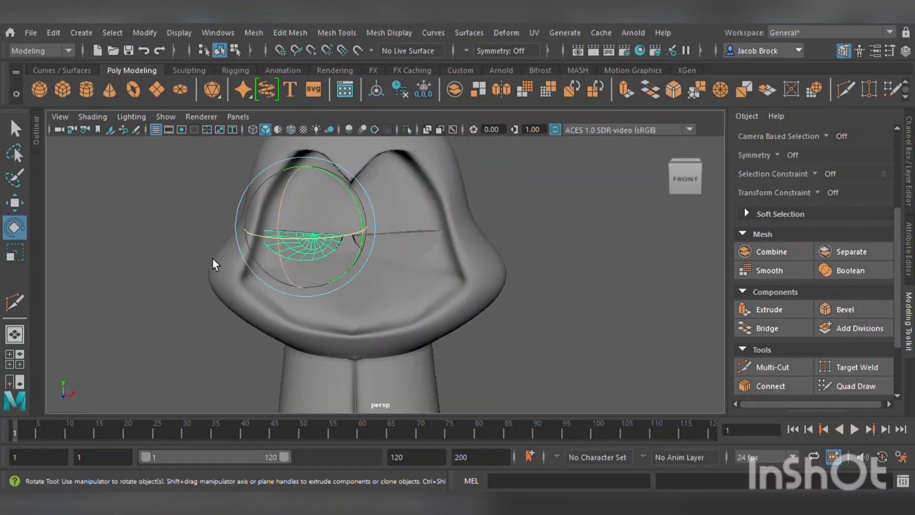
left_click(16, 204)
left_click_drag(363, 231, 365, 234)
left_click_drag(411, 250, 428, 327, "alt")
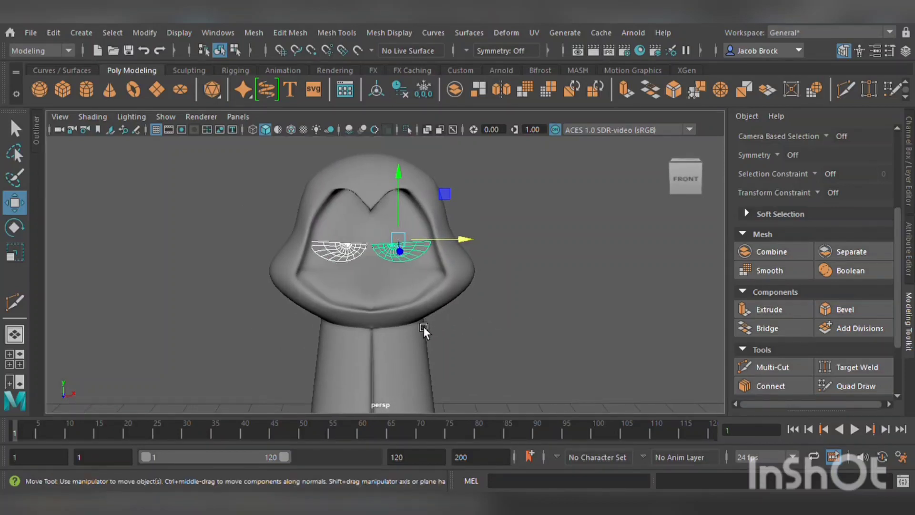
Tilt the duplicated part slightly to match the other half, then select the mushroom body.
scroll(389, 311, "up", 5)
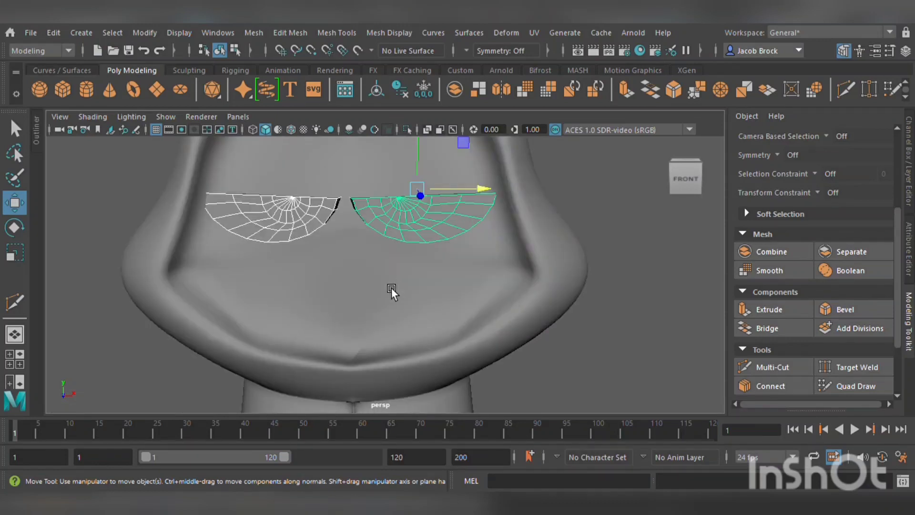
scroll(391, 288, "down", 2)
scroll(390, 288, "up", 2)
left_click_drag(356, 242, 355, 261, "alt")
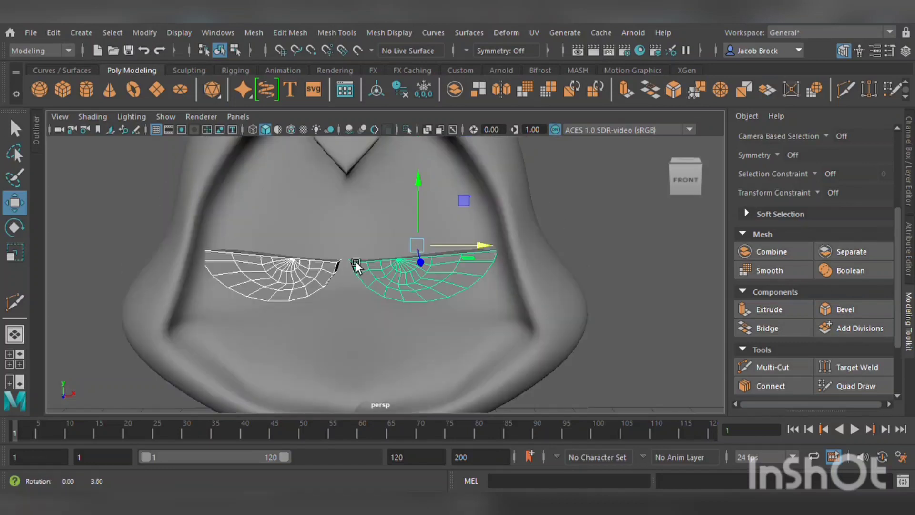
left_click(370, 219)
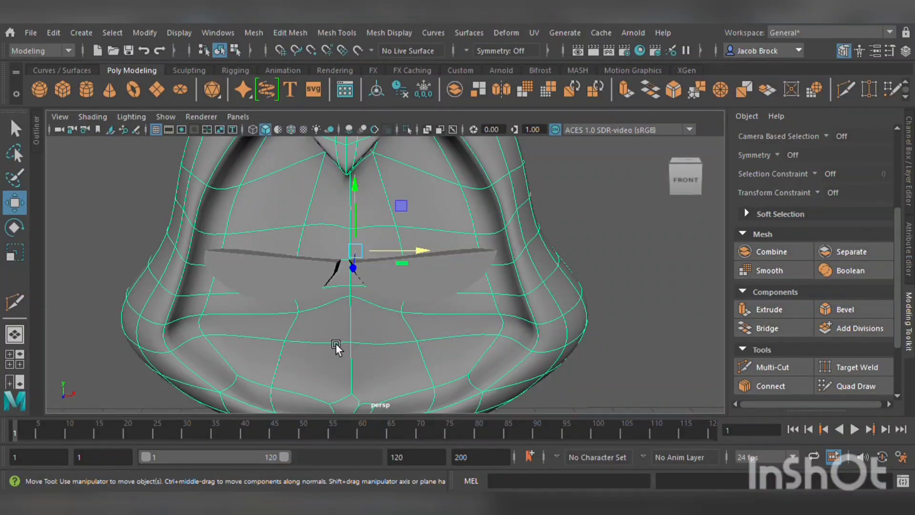
Insert tight edge loops along the border of the left half-cylinder part with Multi-Cut.
scroll(384, 332, "down", 10)
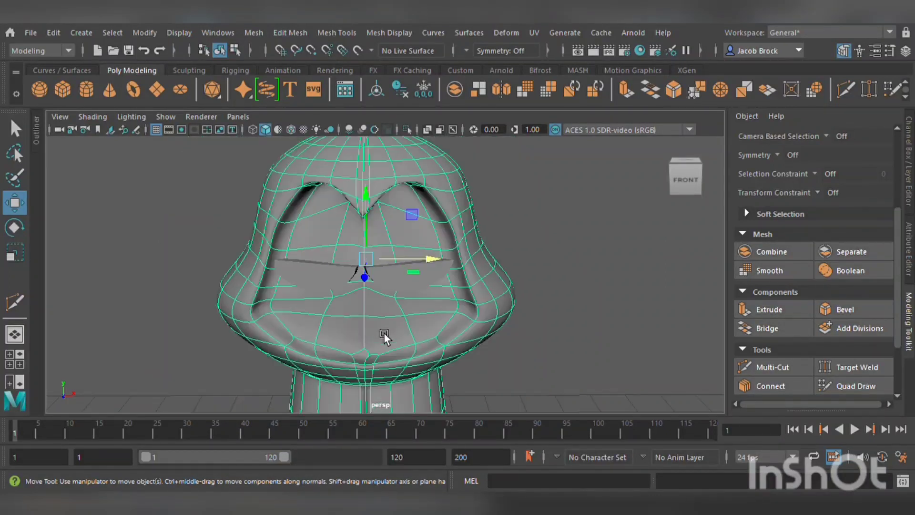
left_click_drag(382, 338, 432, 300, "alt")
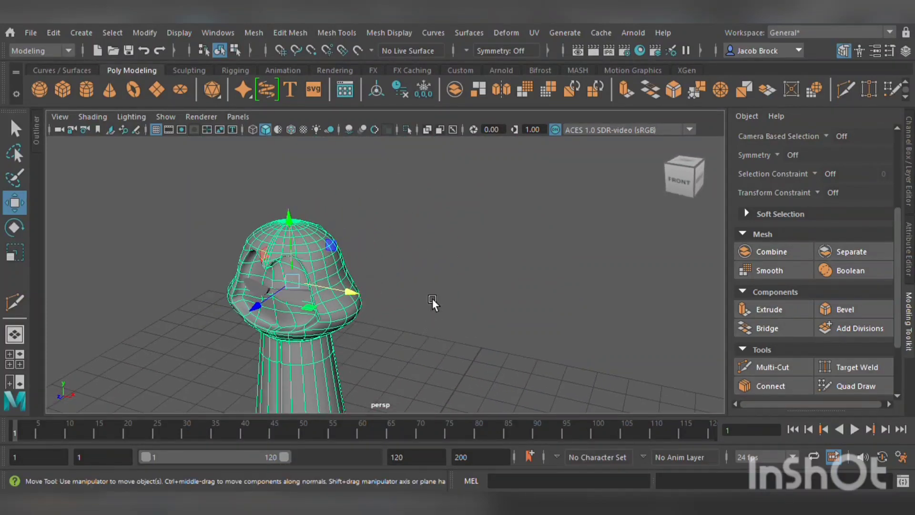
scroll(431, 301, "up", 8)
middle_click_drag(364, 331, 441, 320, "alt")
left_click(365, 293)
scroll(365, 293, "up", 8)
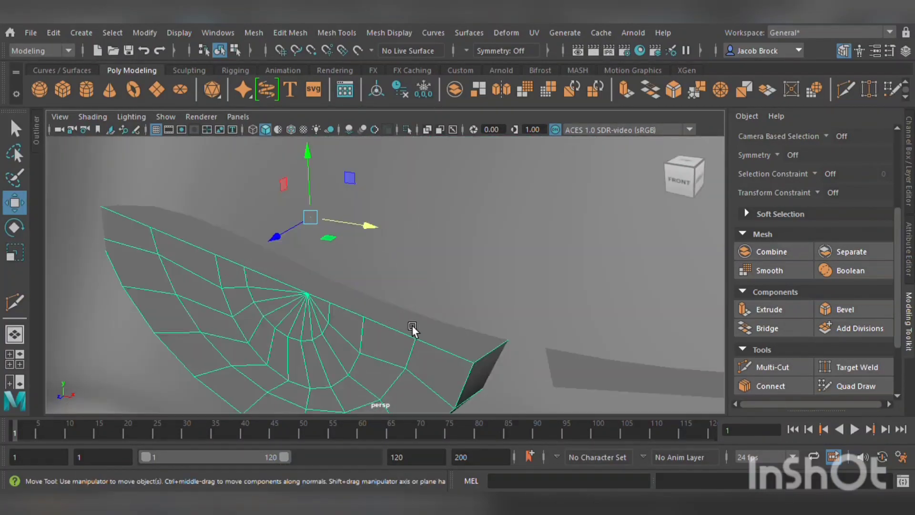
mouse_move(412, 325)
left_mouse_down("alt")
mouse_move(400, 319)
mouse_move(409, 325)
left_mouse_up("alt")
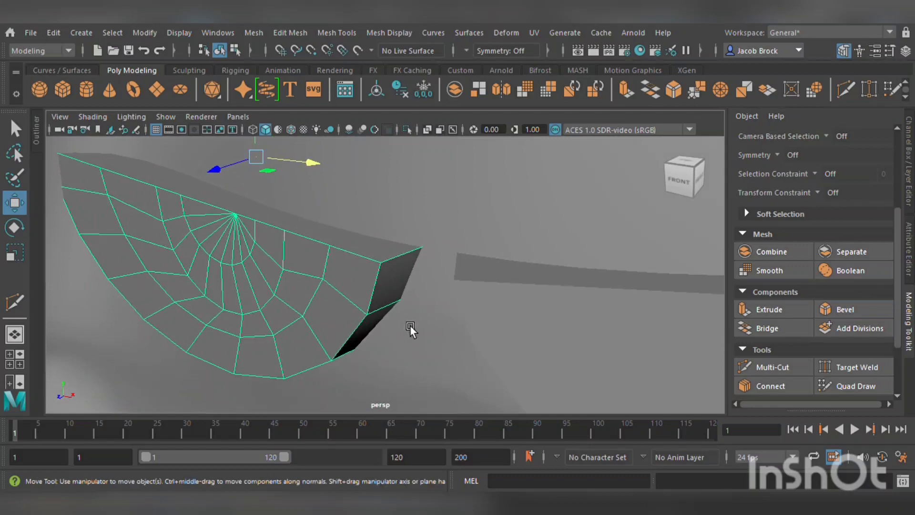
scroll(491, 294, "down", 5)
left_click(486, 302)
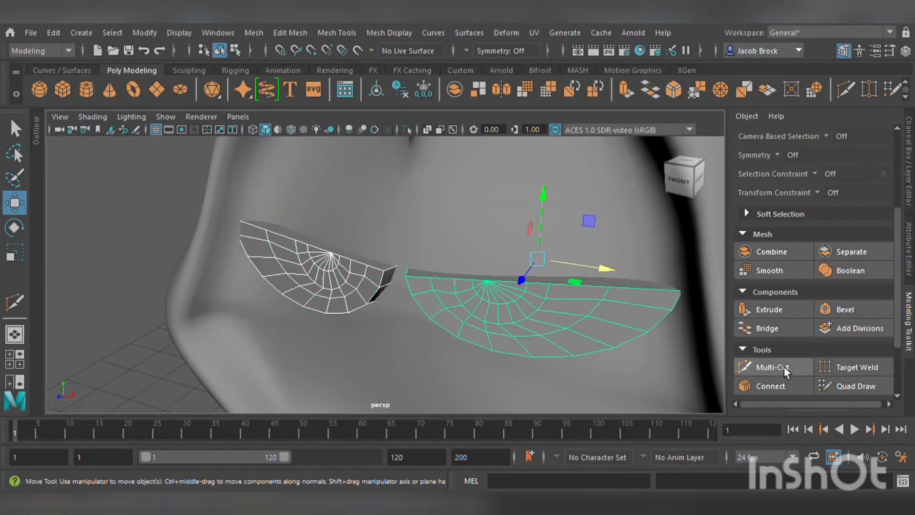
left_click(769, 365)
scroll(352, 288, "up", 5)
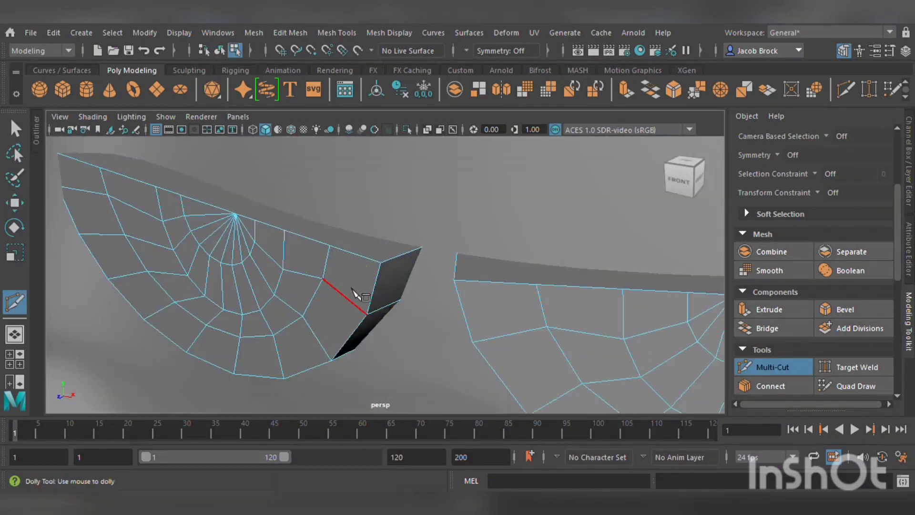
left_click(367, 313)
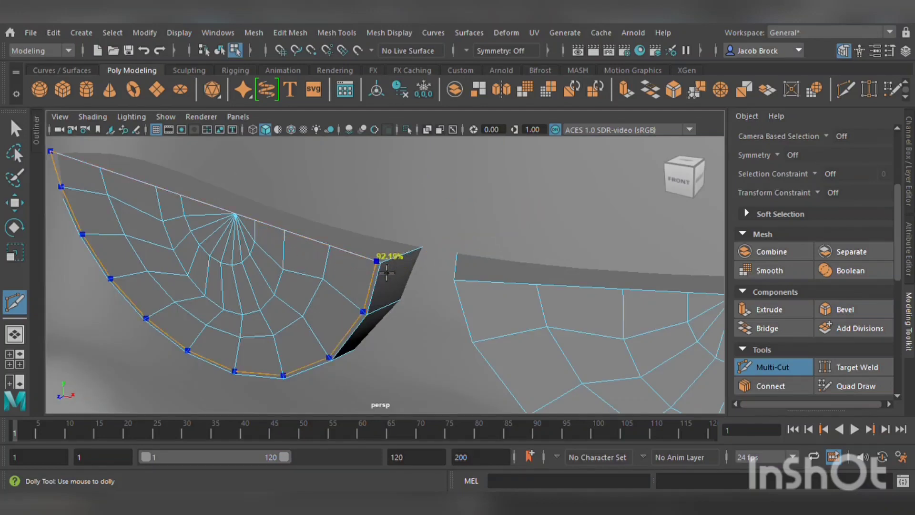
left_click(387, 274, "ctrl")
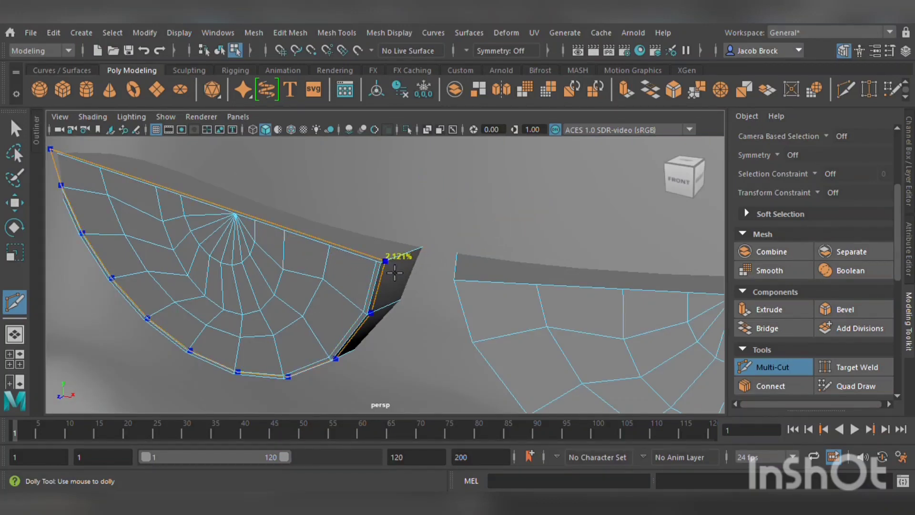
left_click(391, 270, "ctrl")
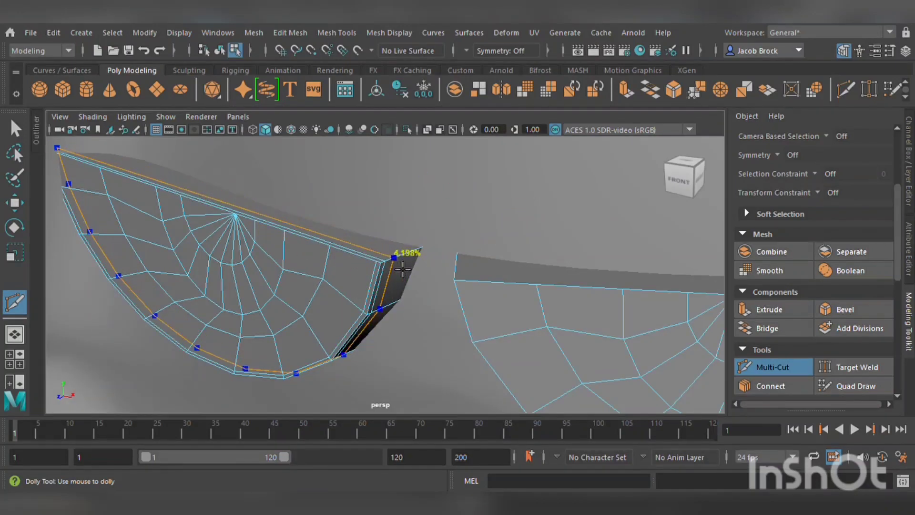
left_click(399, 270, "ctrl")
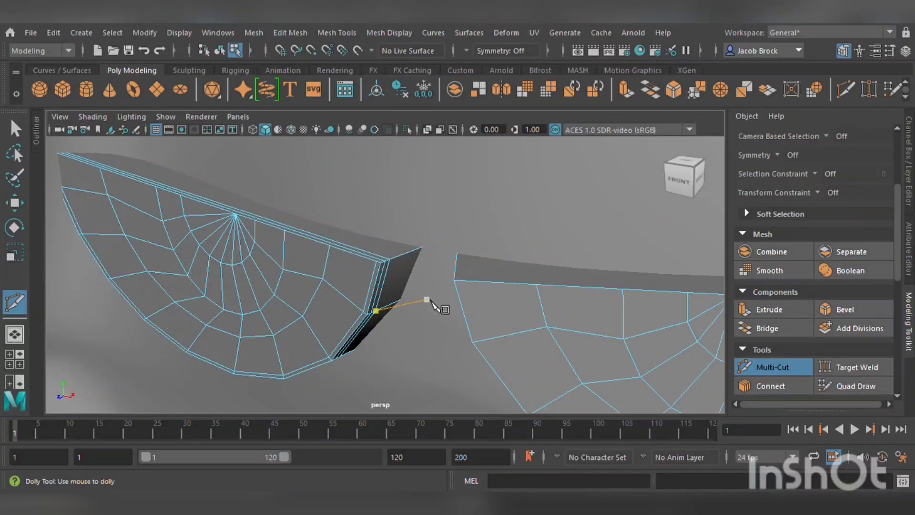
Insert tight edge loops along the border of the right half-cylinder part with Multi-Cut.
key("3")
left_click_drag(521, 321, 517, 324, "alt")
scroll(521, 324, "down", 10)
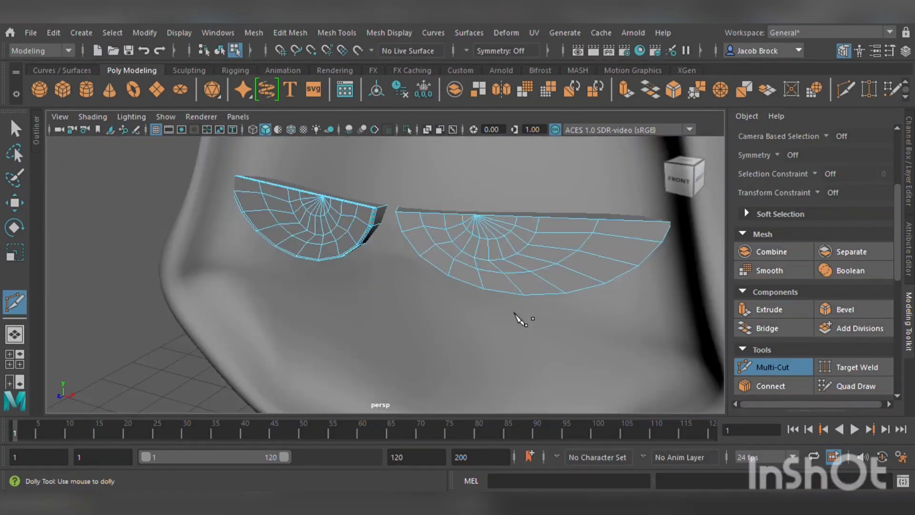
middle_click_drag(520, 321, 496, 320, "alt")
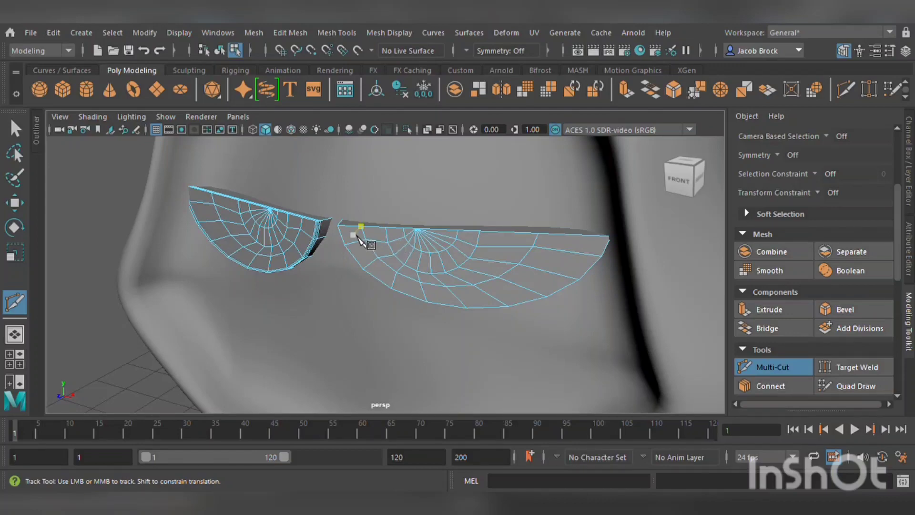
left_click_drag(360, 234, 360, 242, "alt")
scroll(373, 264, "up", 6)
middle_click_drag(386, 284, 419, 256, "alt")
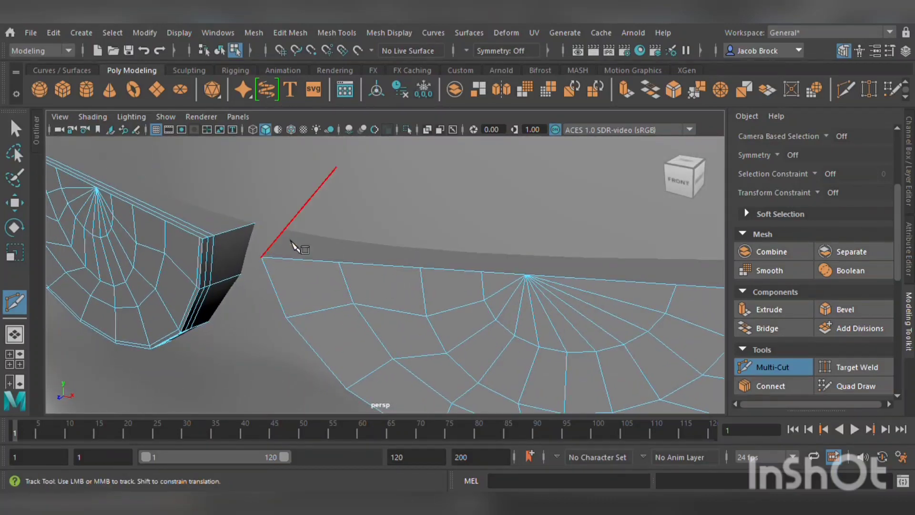
left_click(275, 262, "ctrl")
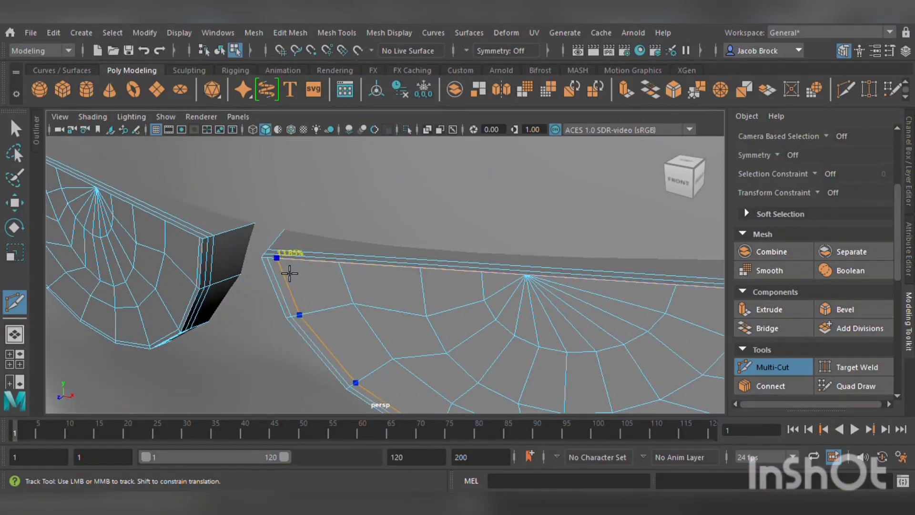
left_click(306, 294, "ctrl")
left_click_drag(300, 324, 431, 326, "alt")
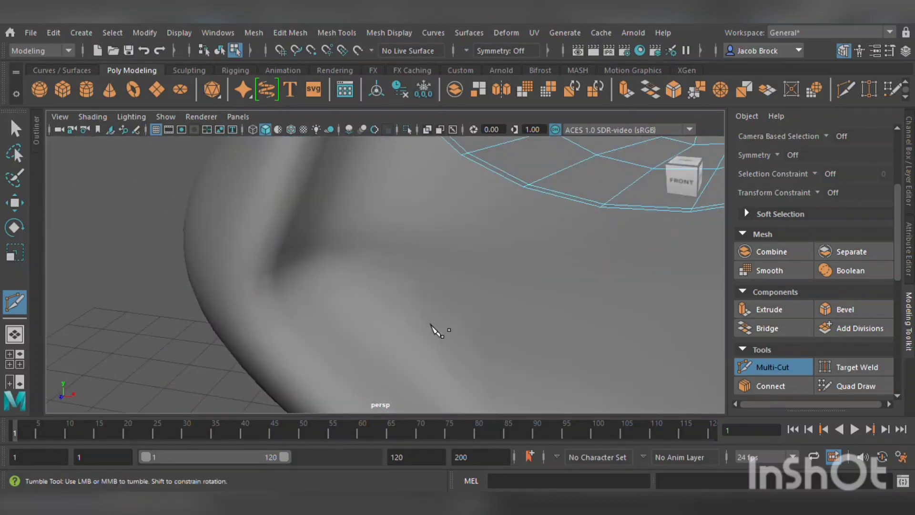
Switch both parts to smooth mesh preview.
middle_click_drag(432, 325, 362, 328, "alt")
left_click_drag(362, 329, 400, 326, "alt")
middle_click_drag(460, 327, 357, 343, "alt")
key("3")
scroll(367, 322, "down", 8)
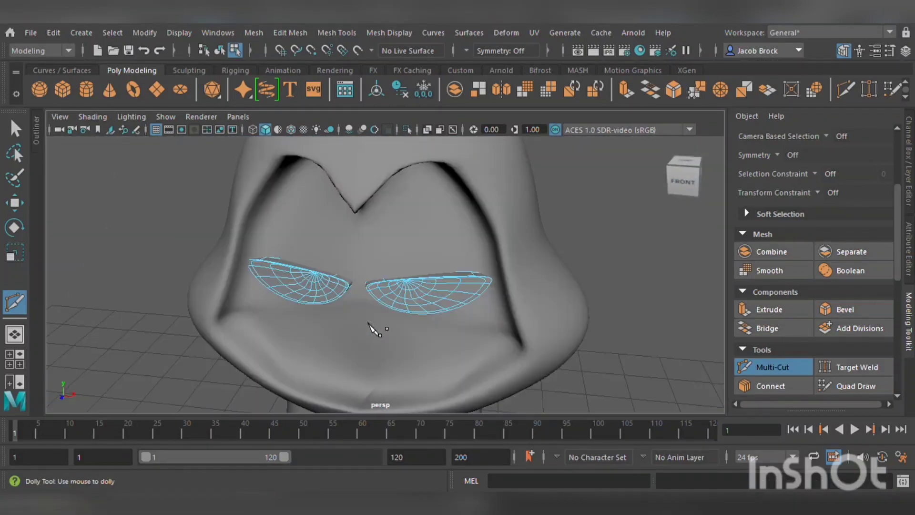
scroll(369, 323, "up", 4)
scroll(368, 330, "down", 6)
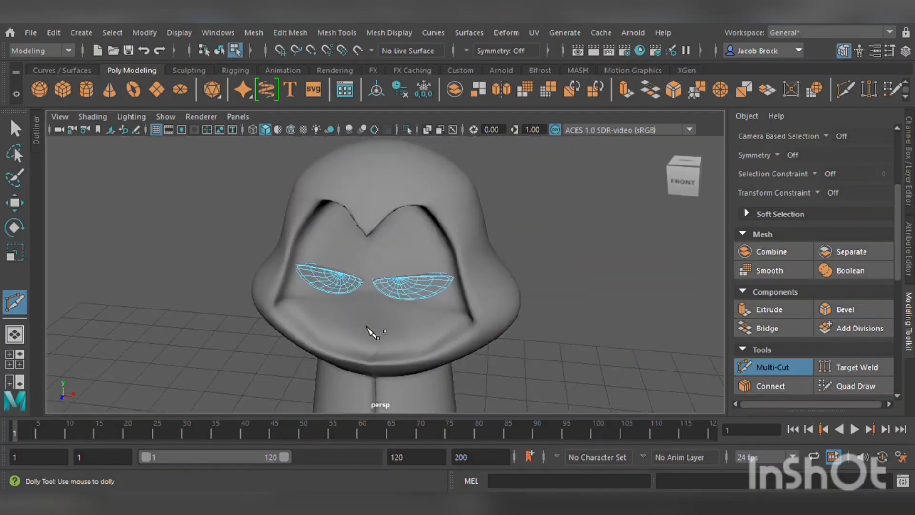
scroll(369, 331, "up", 3)
Try to reposition the two parts against the face.
left_click(14, 203)
scroll(253, 279, "up", 3)
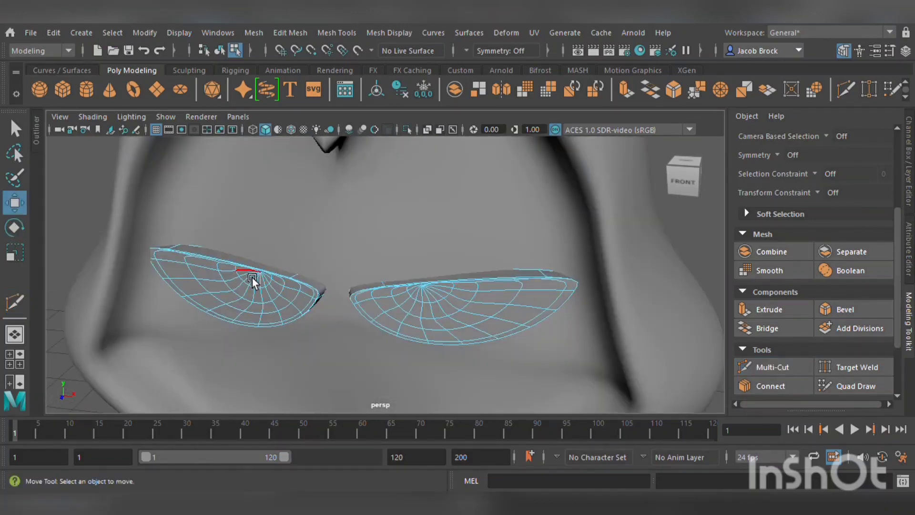
key("F8")
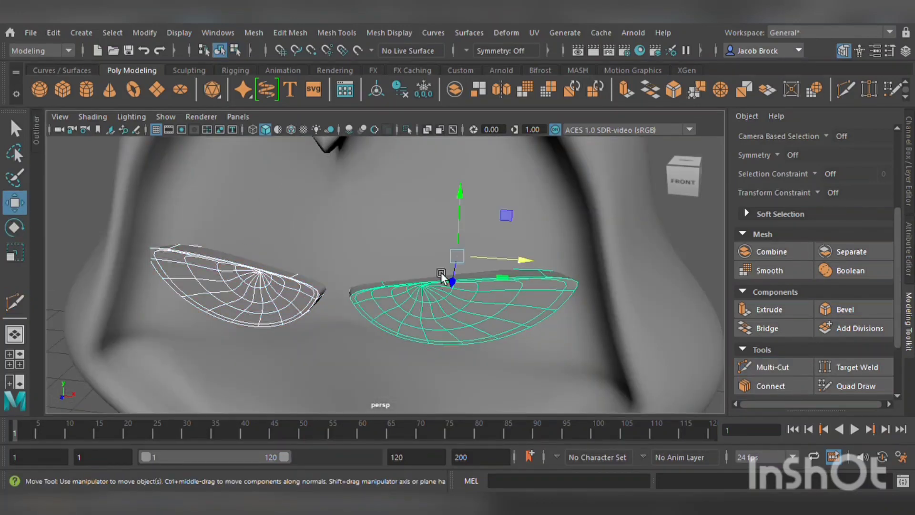
left_click_drag(464, 284, 468, 281)
mouse_move(349, 295)
left_mouse_down("alt")
mouse_move(352, 305)
mouse_move(334, 287)
left_mouse_up("alt")
middle_click_drag(335, 288, 323, 268, "alt")
left_click(688, 283)
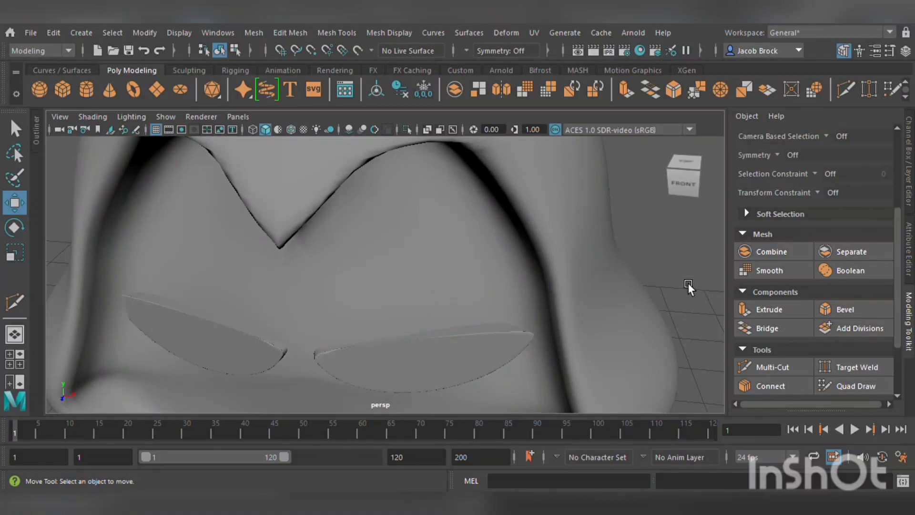
scroll(665, 292, "down", 5)
scroll(665, 292, "down", 3)
left_click_drag(586, 316, 585, 305, "alt")
left_click(454, 213)
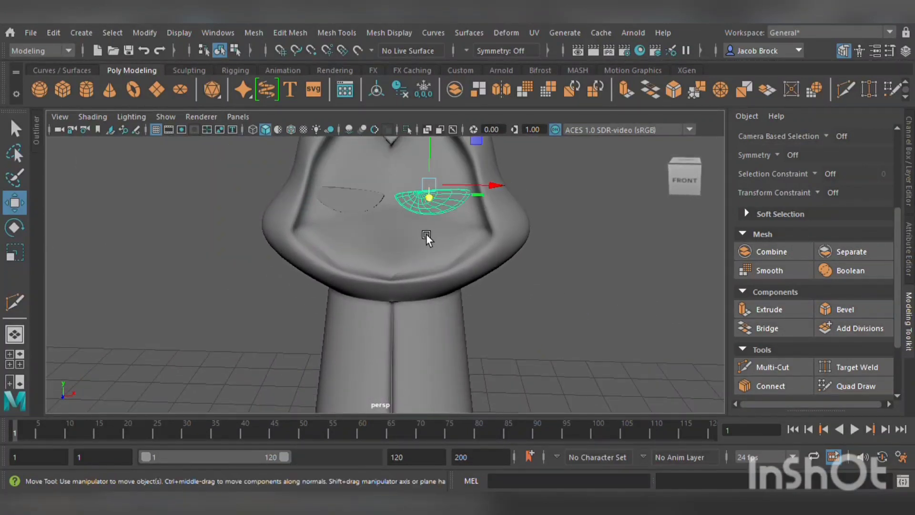
Undo the recent moves and the smooth preview.
key("ctrl+z")
key("ctrl+z")
key("ctrl+z")
key("ctrl+z")
key("ctrl+z")
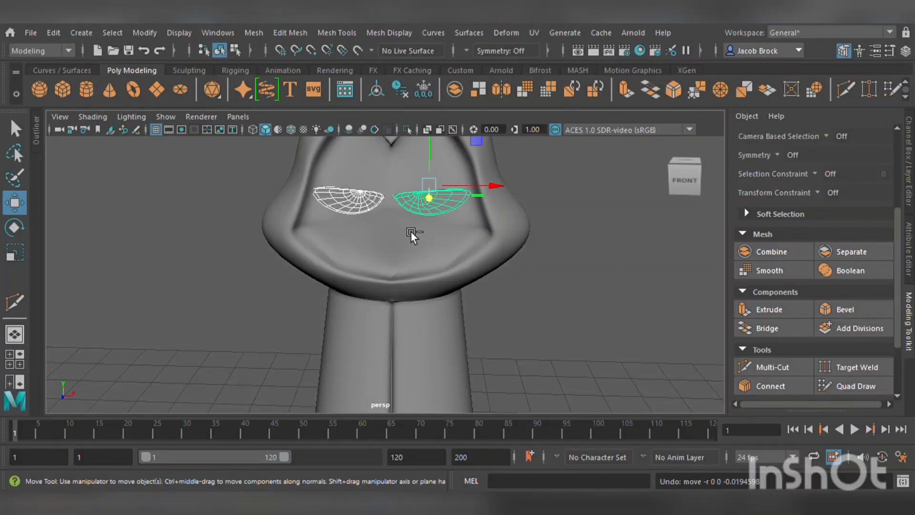
key("ctrl+z")
key("ctrl+z")
key("ctrl+z")
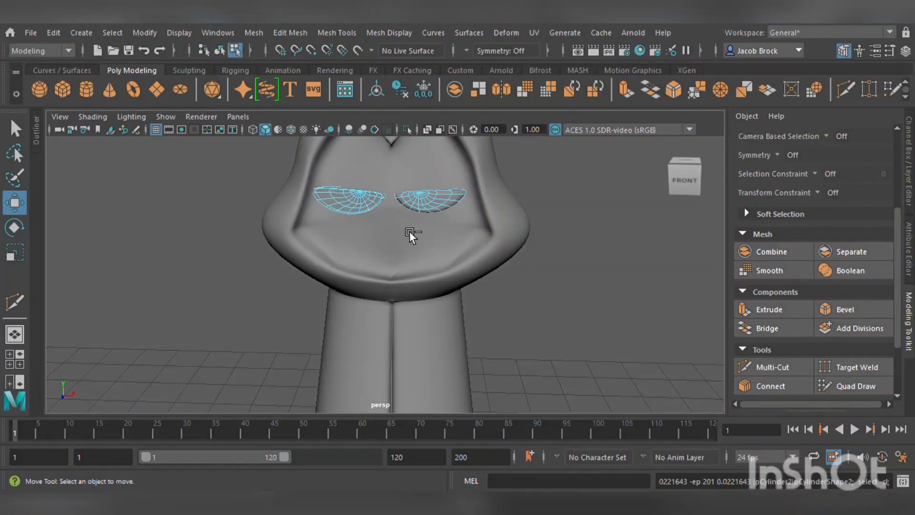
key("ctrl+z")
scroll(416, 217, "up", 5)
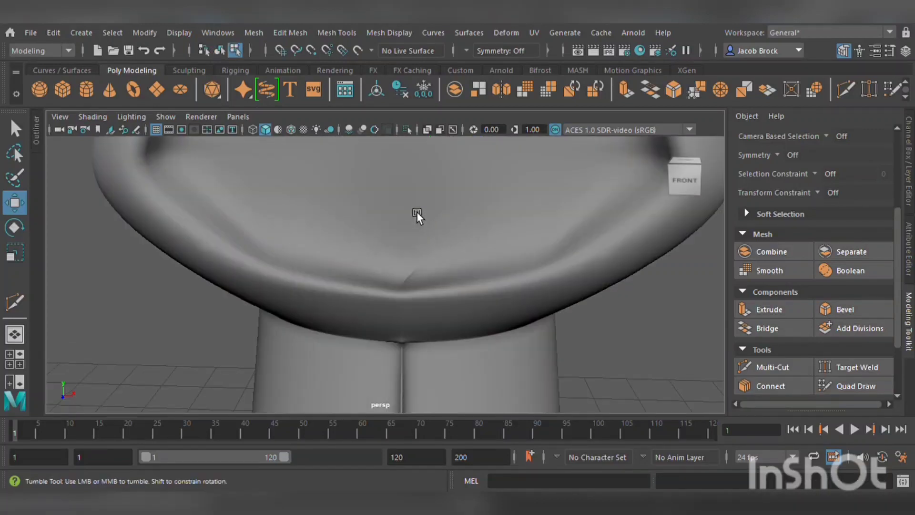
left_click_drag(416, 211, 405, 235, "alt")
key("ctrl+z")
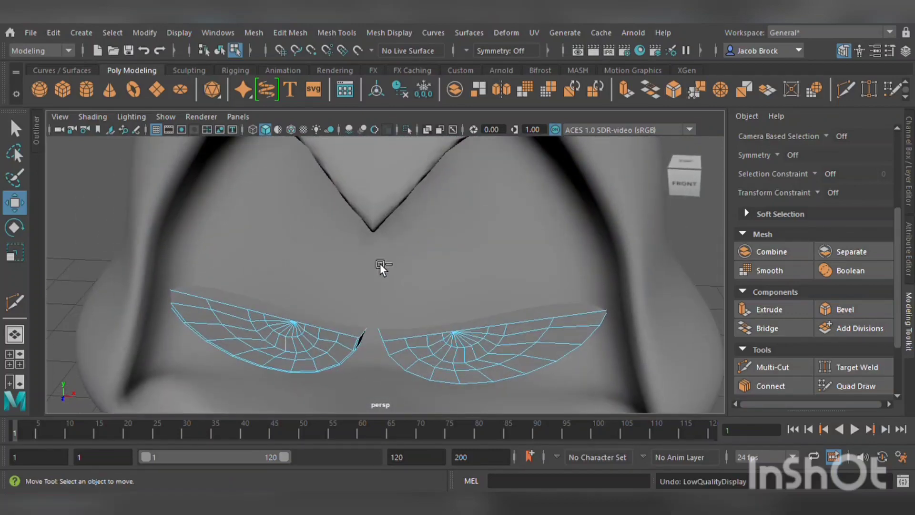
key("ctrl+z")
Move the right part slightly outward along the horizontal axis in object mode.
scroll(372, 305, "up", 5)
scroll(372, 306, "down", 5)
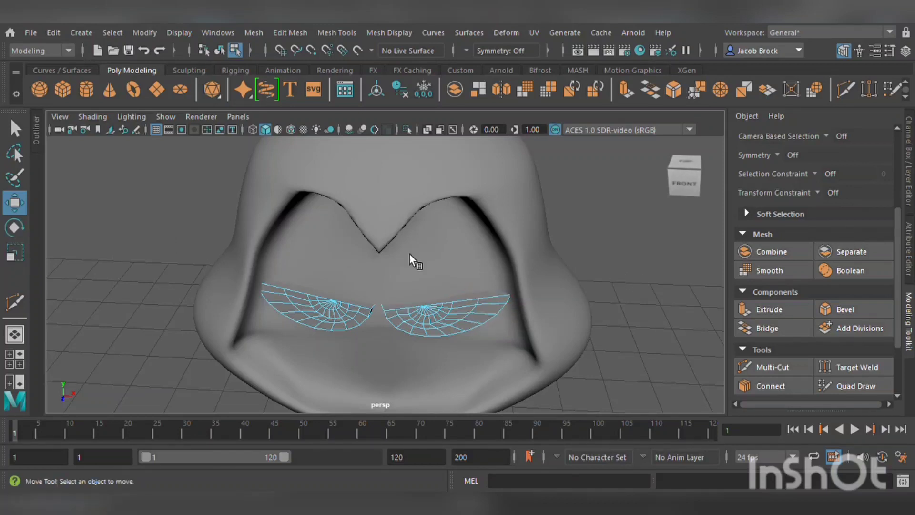
key("F8")
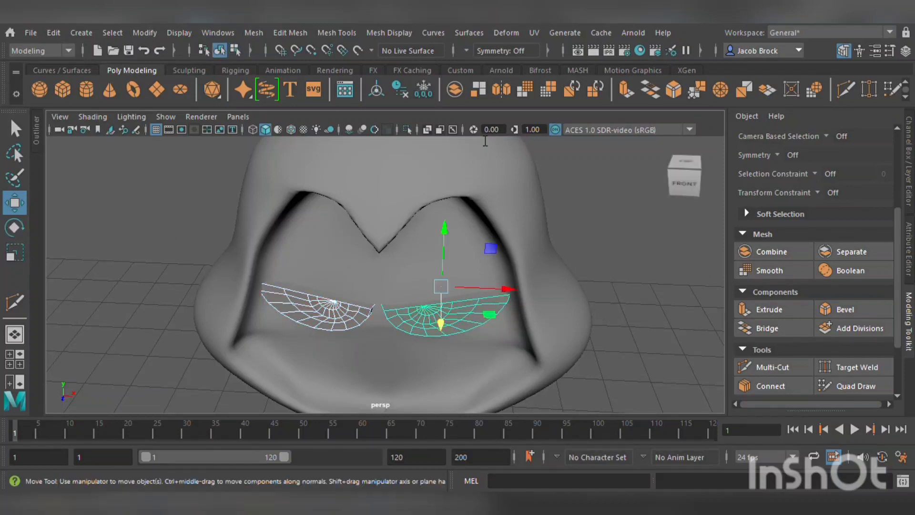
mouse_move(462, 326)
left_mouse_down()
mouse_move(450, 322)
mouse_move(456, 328)
left_mouse_up()
left_click_drag(489, 299, 494, 301)
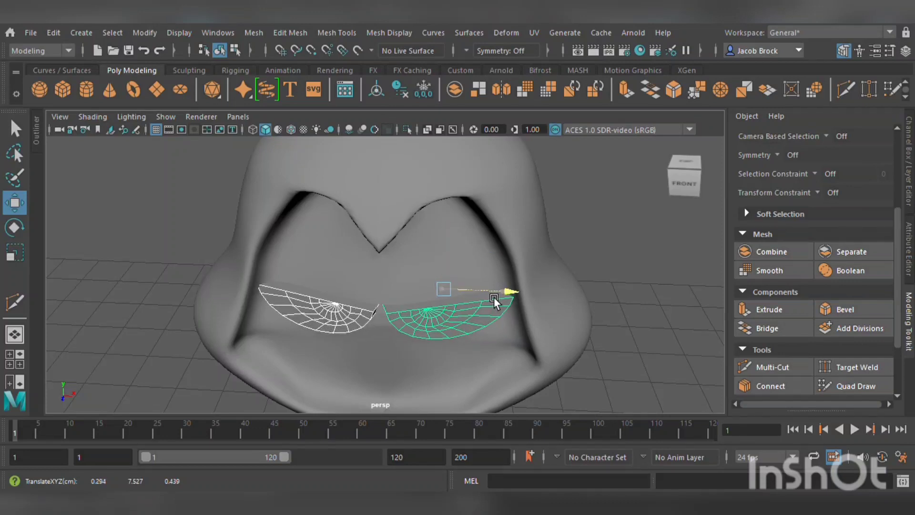
left_click_drag(459, 332, 459, 330)
left_click(582, 315)
Select the right part and scale it down slightly.
scroll(582, 315, "down", 4)
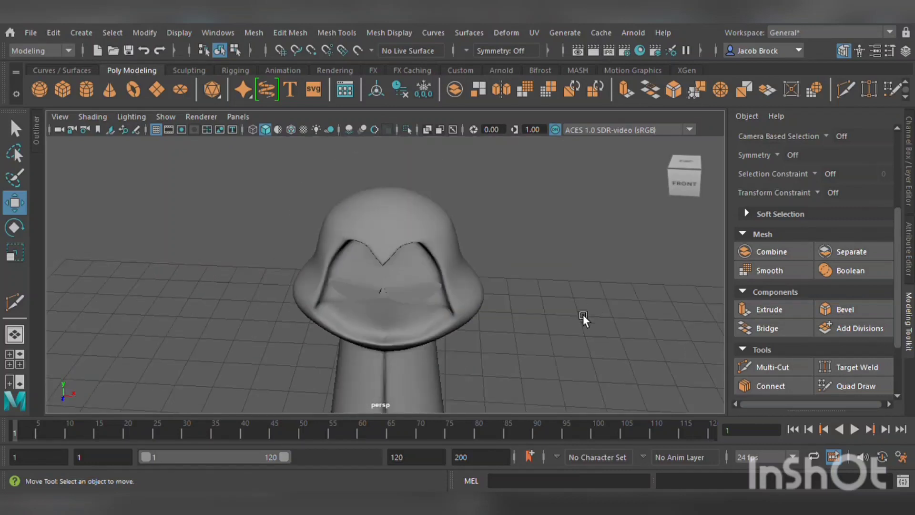
left_click_drag(515, 349, 515, 329, "alt")
scroll(474, 220, "up", 5)
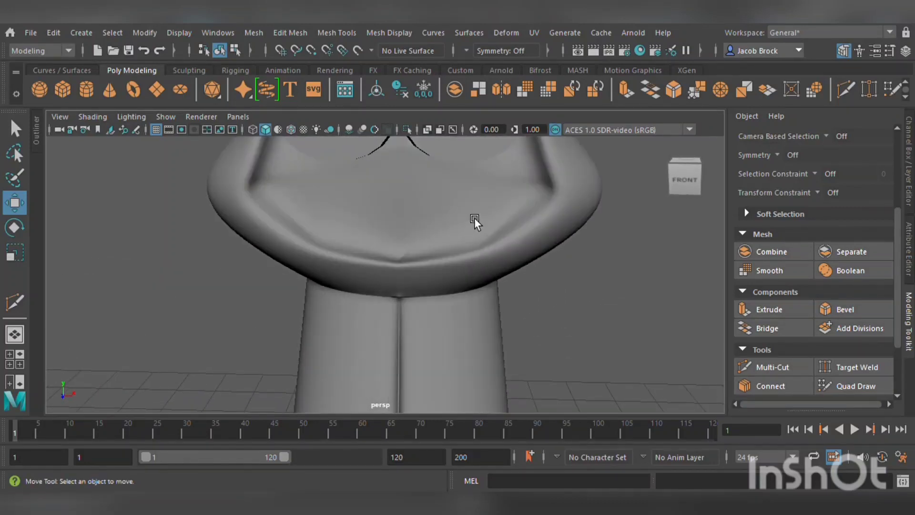
scroll(473, 219, "down", 4)
left_click(439, 255)
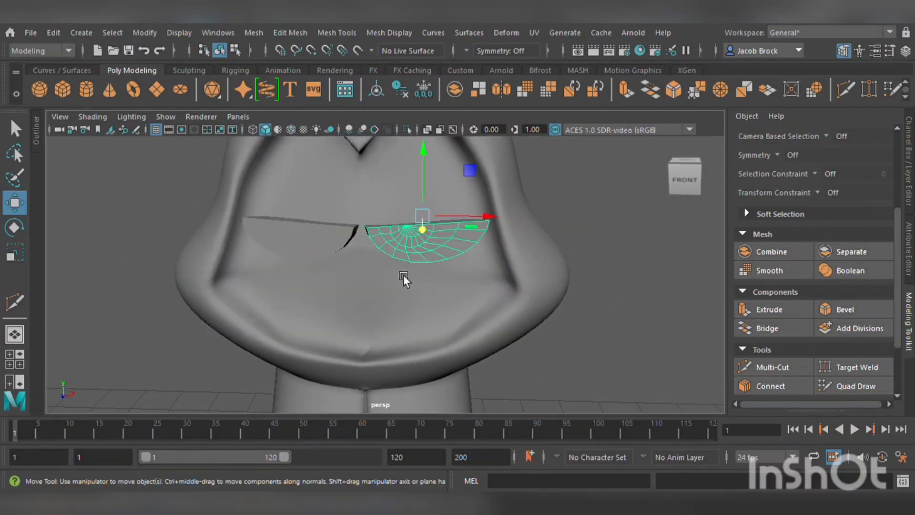
left_click(24, 257)
left_click_drag(433, 219, 424, 217)
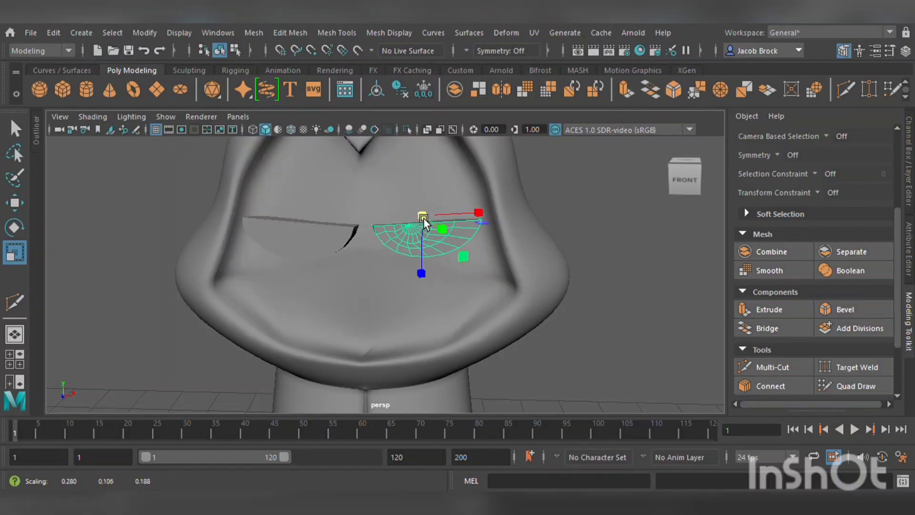
Delete the left part.
left_click(315, 239)
key("Delete")
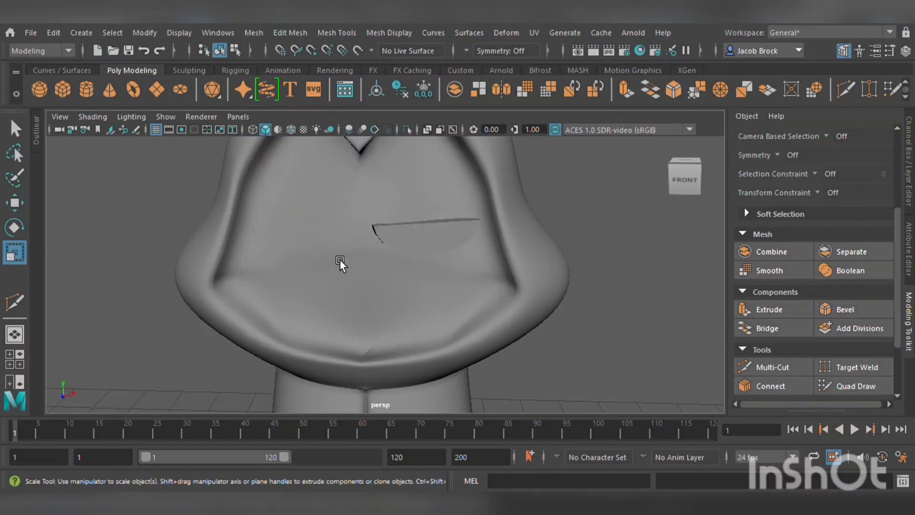
Select the remaining part and rotate it on the face.
left_click(434, 241)
scroll(449, 183, "down", 5)
left_click_drag(420, 251, 425, 274, "alt")
left_click(23, 228)
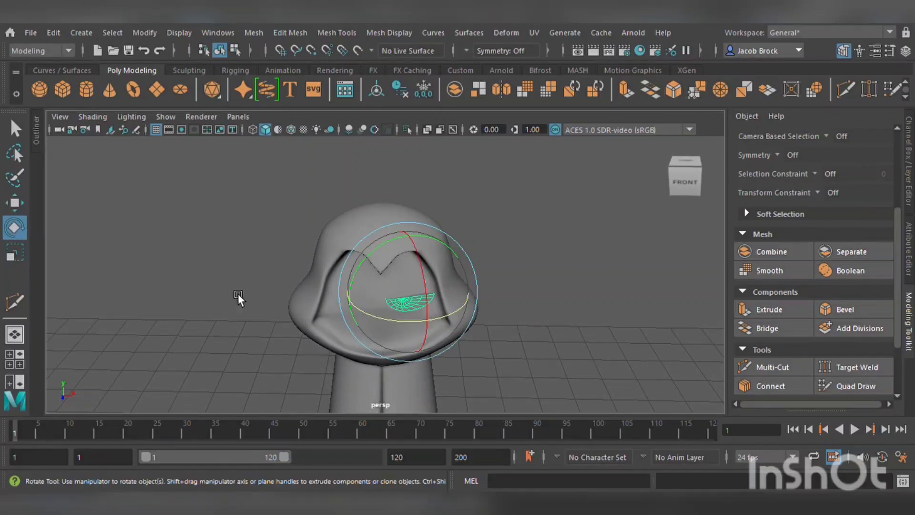
left_click_drag(391, 325, 513, 255)
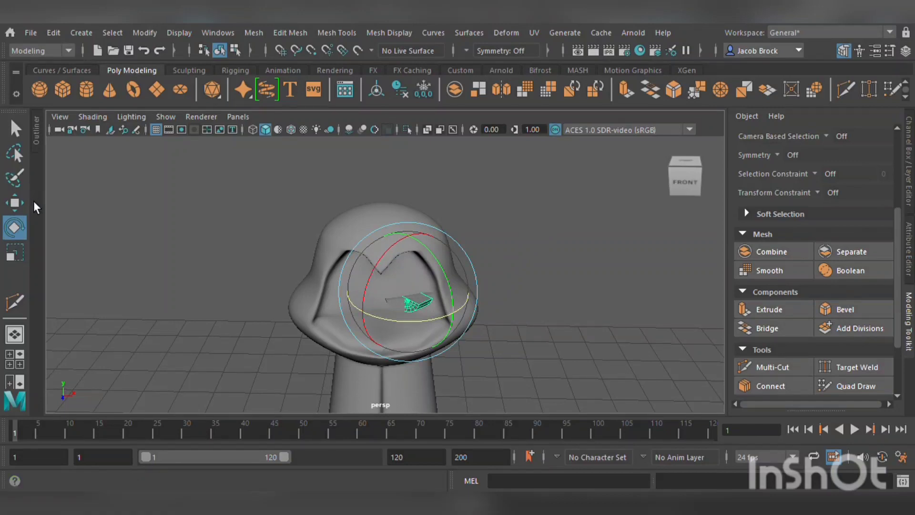
Move the selected part toward the left side of the face and rotate it to fit.
left_click(15, 203)
left_click_drag(467, 297, 408, 293)
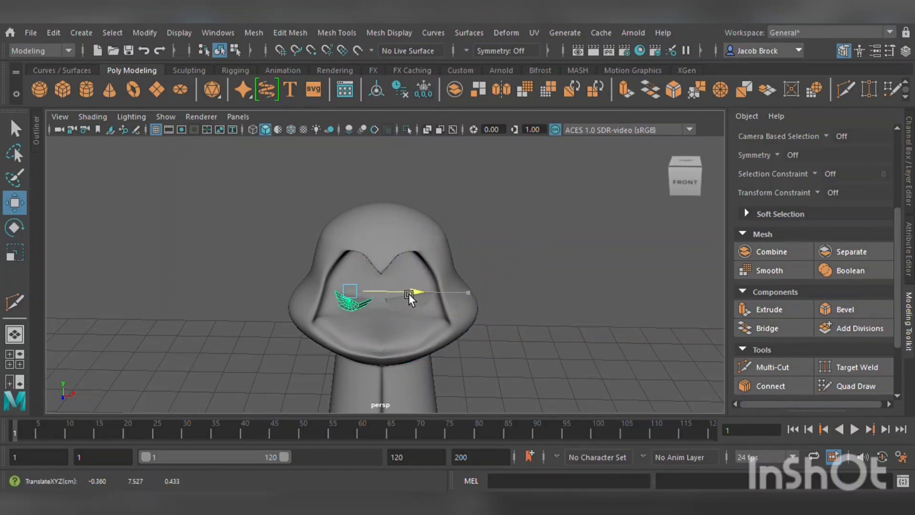
key("e")
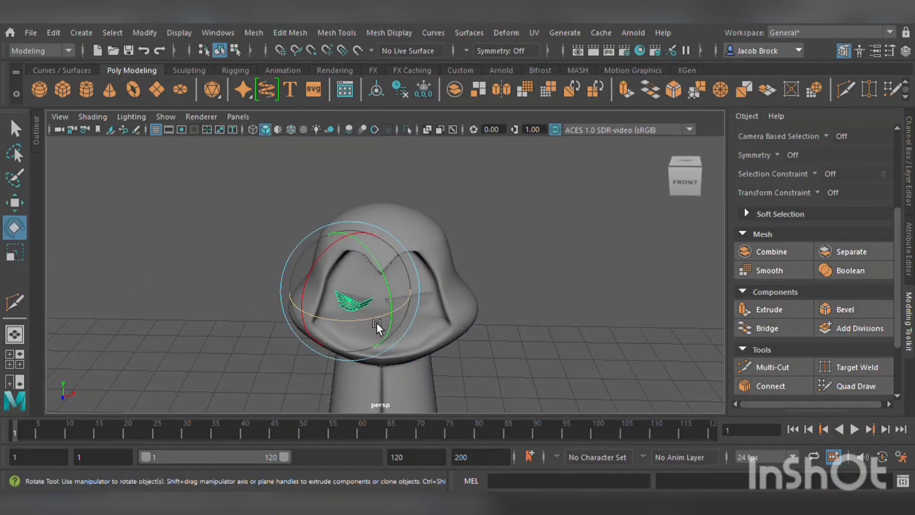
left_click_drag(376, 322, 417, 292)
Rotate the left part slightly to align it with the face surface.
left_click(15, 203)
scroll(410, 336, "up", 8)
left_click_drag(409, 336, 412, 354, "alt")
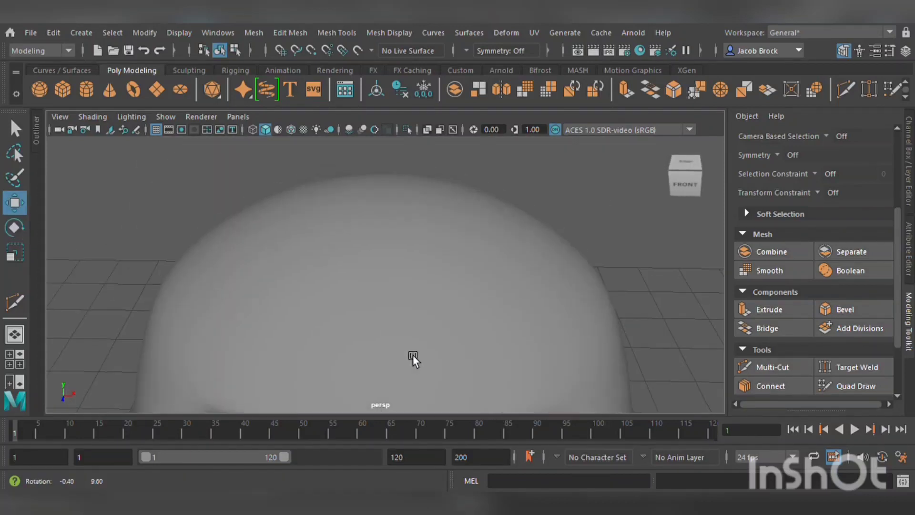
middle_click_drag(412, 354, 436, 245, "alt")
left_click_drag(436, 244, 422, 286, "alt")
middle_click_drag(444, 292, 445, 289, "alt")
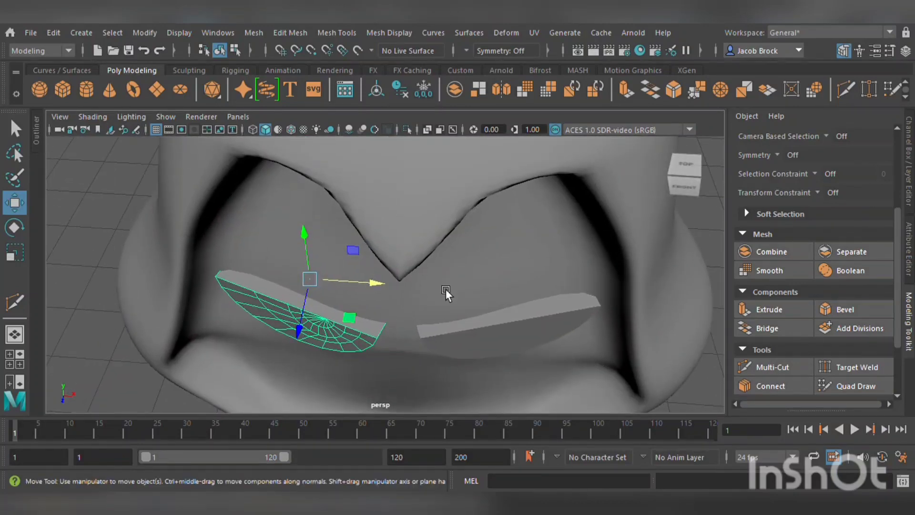
left_click(14, 227)
left_click_drag(349, 321, 356, 318)
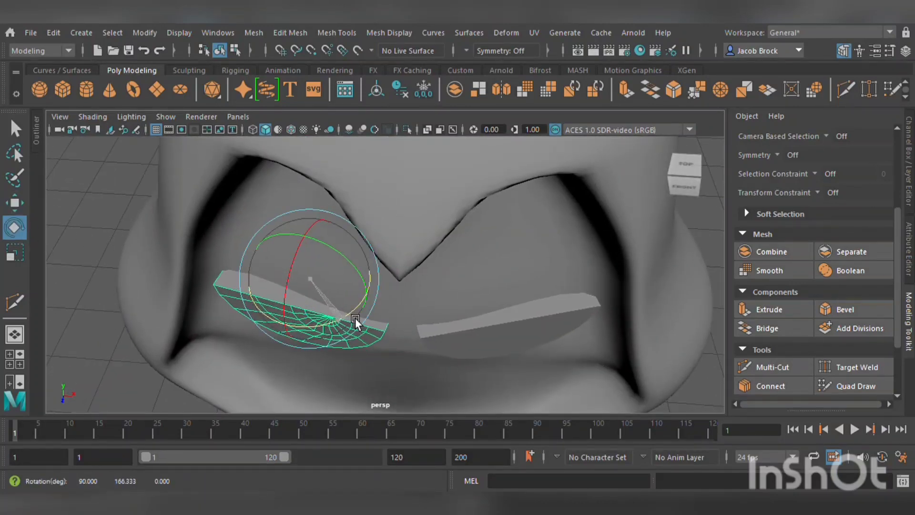
mouse_move(310, 319)
left_mouse_down()
mouse_move(304, 327)
mouse_move(311, 309)
left_mouse_up()
Select the right part and move it slightly into place on the face.
left_click(15, 228)
left_click(15, 203)
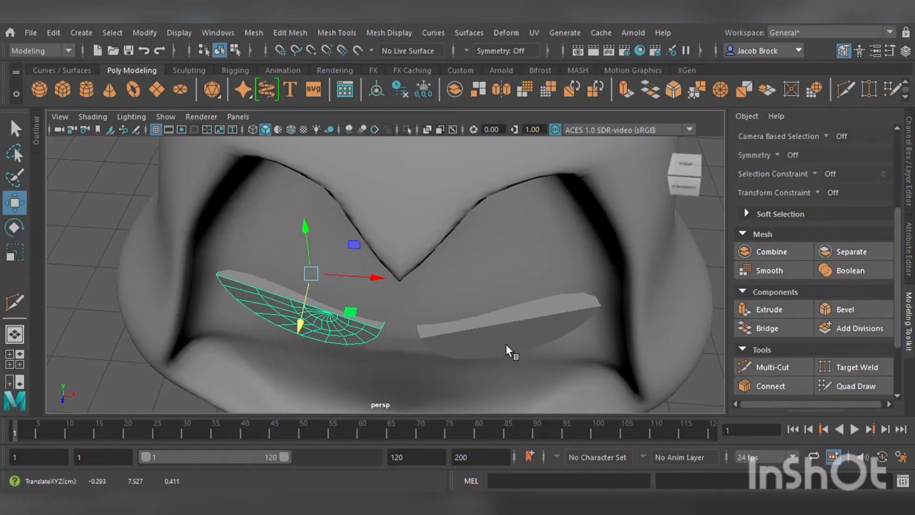
left_click(491, 346)
left_click_drag(506, 344, 511, 337)
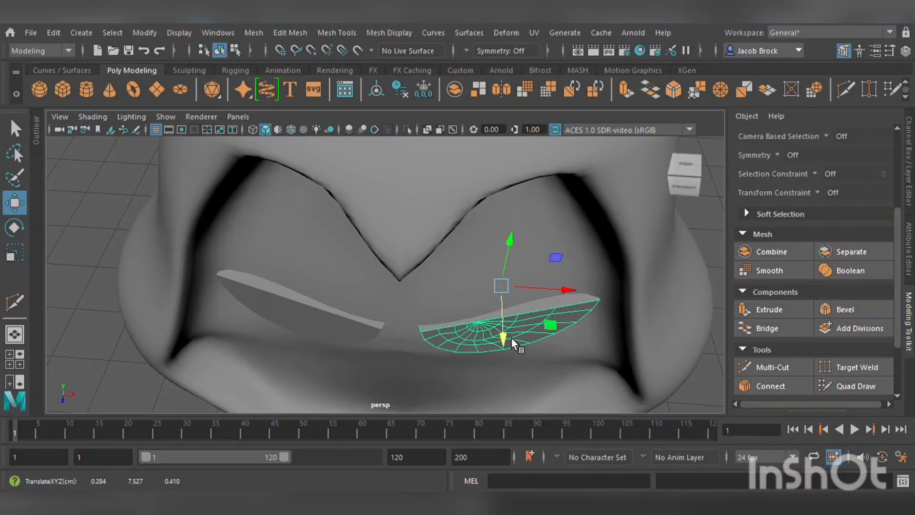
Select both parts and scale them down together.
scroll(540, 347, "down", 6)
left_click_drag(578, 350, 581, 330, "alt")
middle_click_drag(581, 329, 566, 367, "alt")
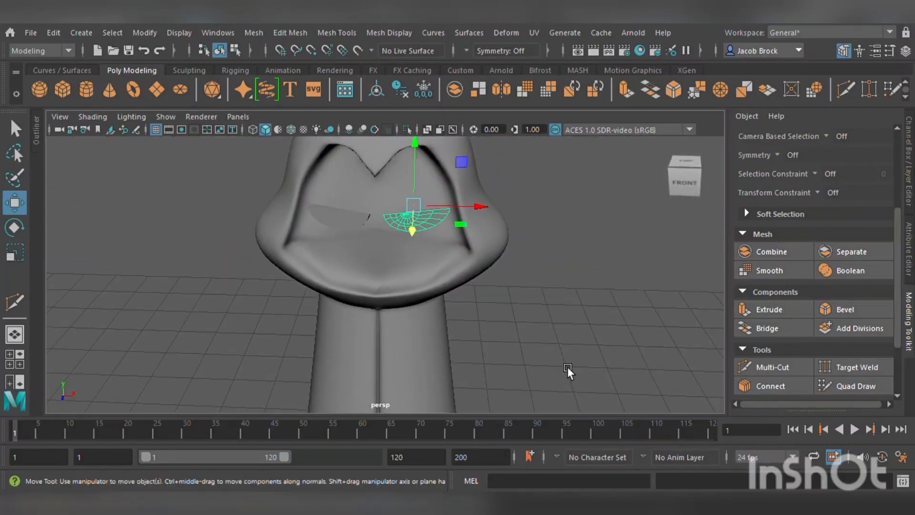
left_click(538, 361)
left_click_drag(539, 362, 542, 346, "alt")
middle_click_drag(542, 346, 549, 423, "alt")
scroll(533, 373, "up", 4)
left_click(326, 262)
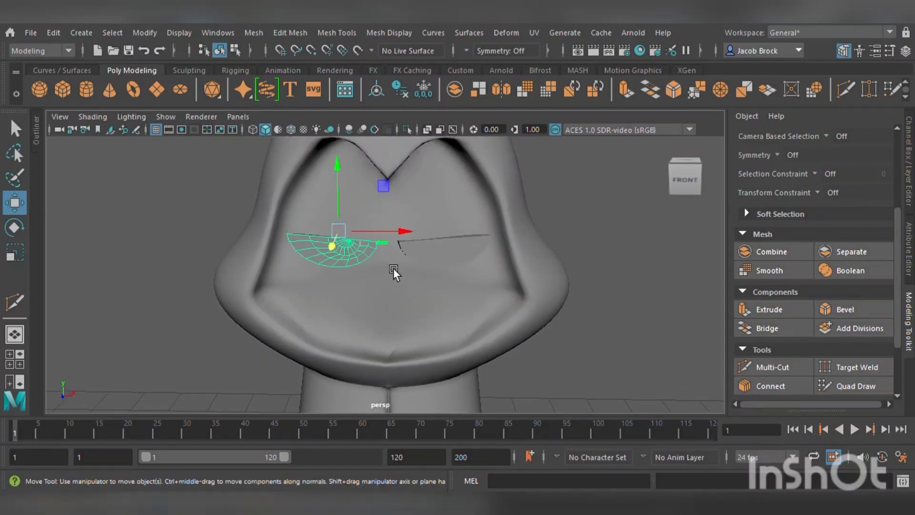
left_click(454, 264, "shift")
left_click(12, 253)
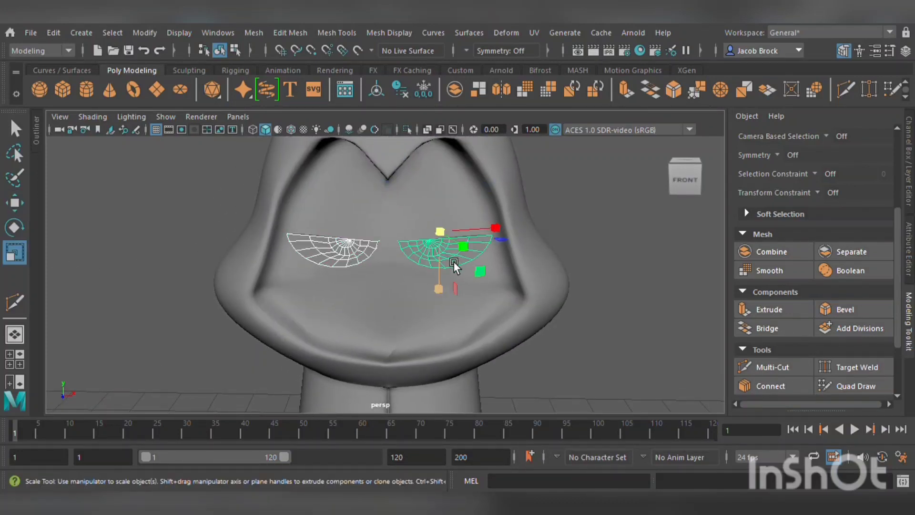
left_click_drag(453, 262, 454, 282)
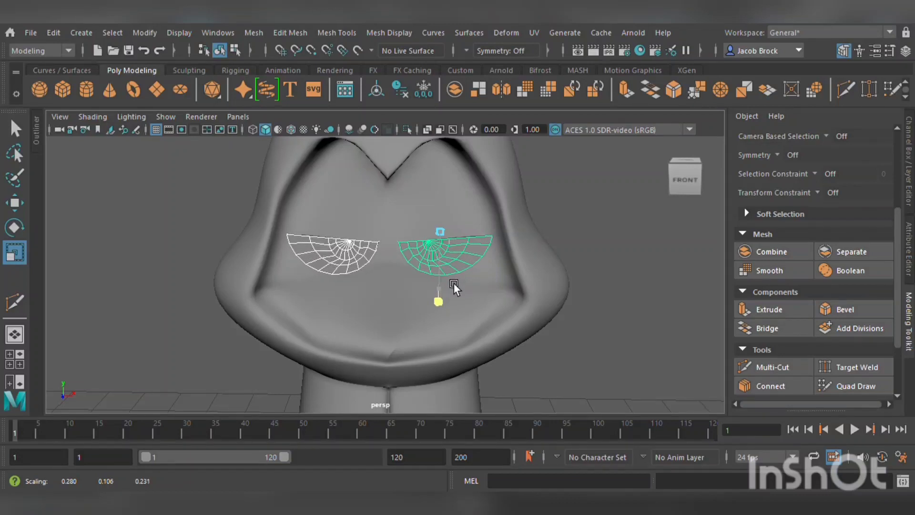
Move a small cube from the ground up to the character's face and scale it down uniformly.
left_click(591, 236)
mouse_move(596, 272)
left_mouse_down("alt")
mouse_move(527, 280)
mouse_move(613, 283)
mouse_move(602, 278)
left_mouse_up("alt")
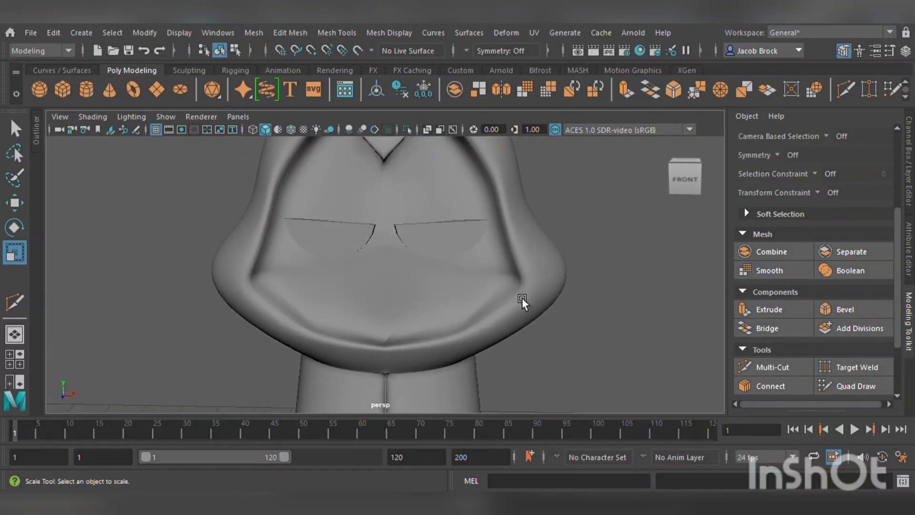
left_click(412, 317)
scroll(429, 312, "up", 3)
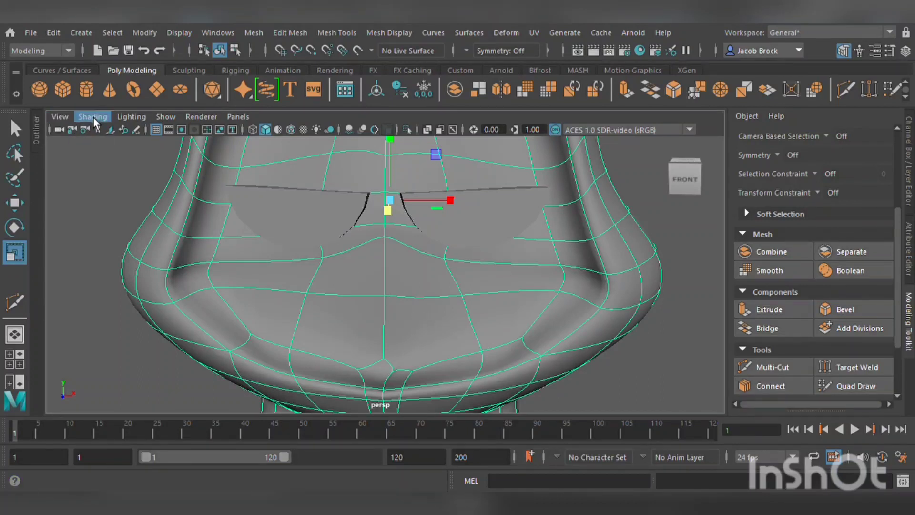
scroll(419, 276, "down", 8)
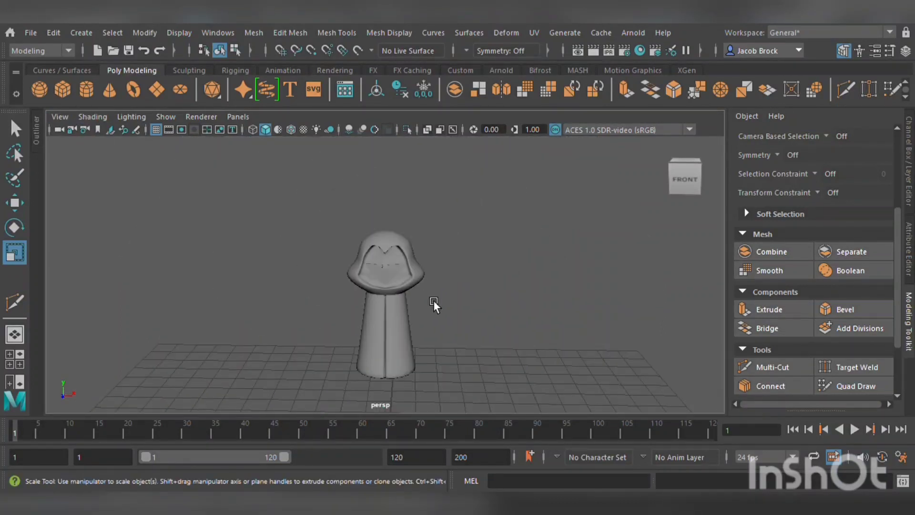
left_click(14, 208)
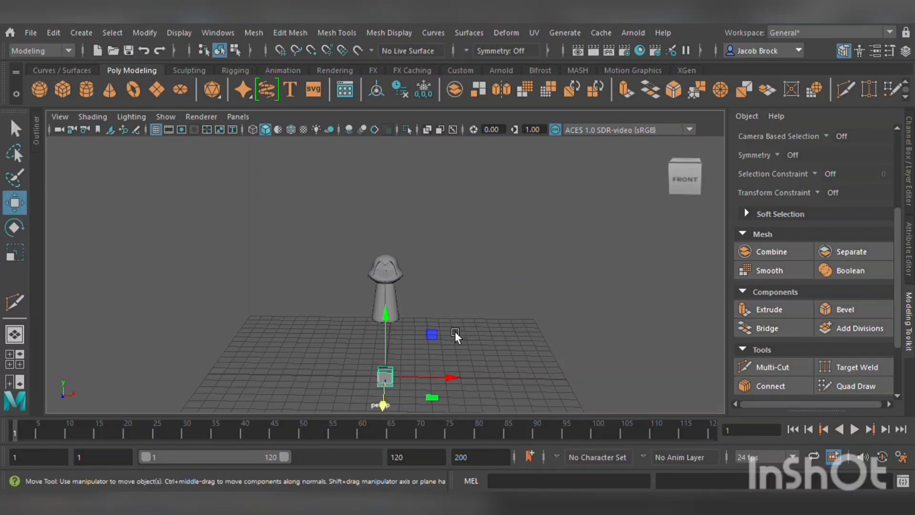
left_click_drag(395, 321, 424, 218)
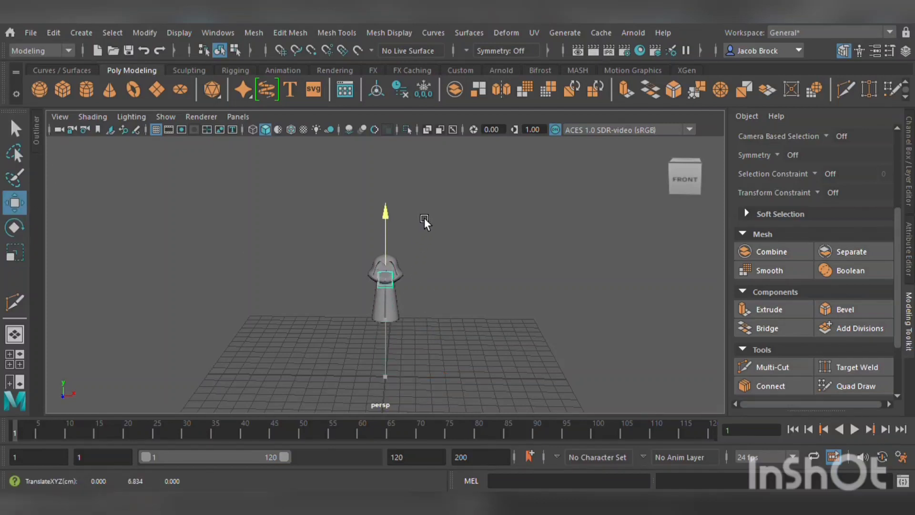
key("r")
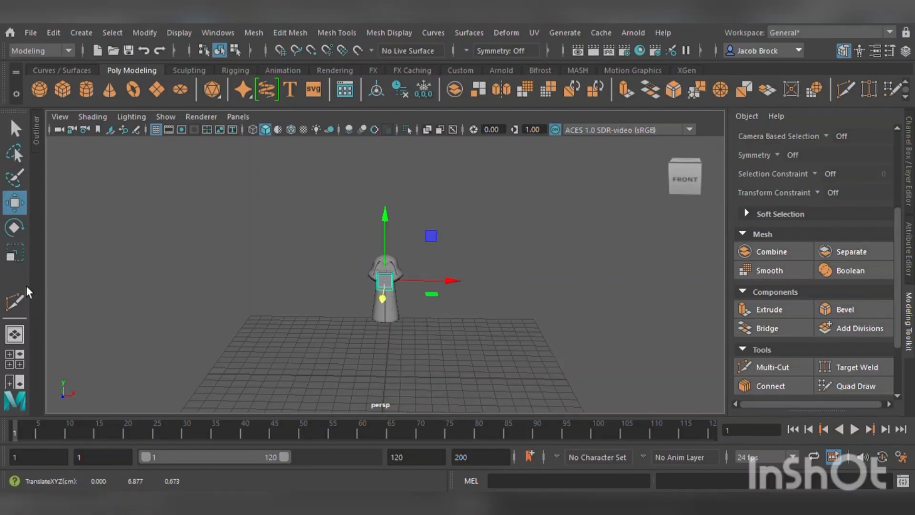
left_click(396, 280)
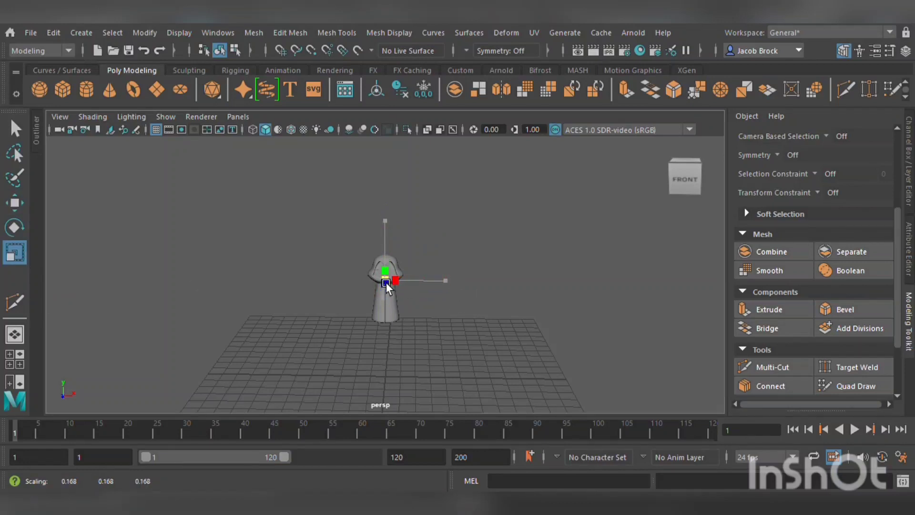
left_click_drag(385, 282, 208, 289)
key("f")
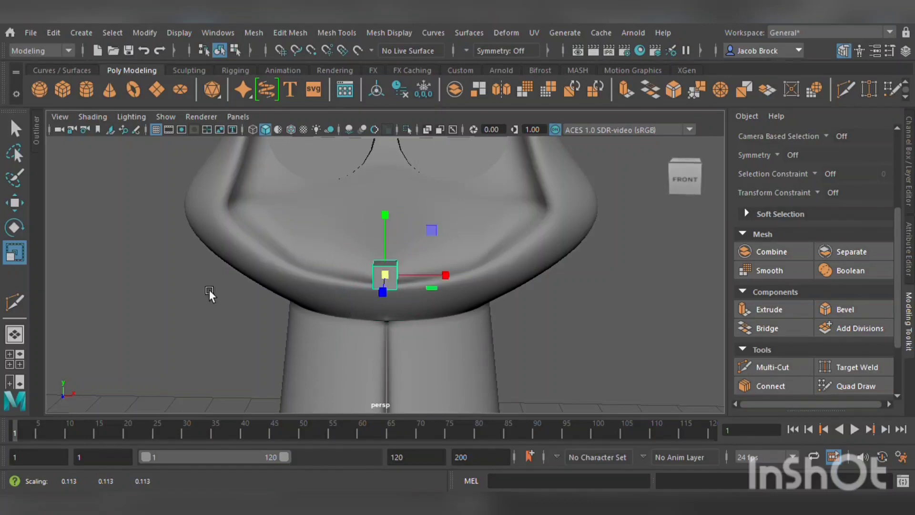
Position the cube on the lower face below the eye parts.
left_click(15, 203)
left_click_drag(322, 256, 338, 266, "alt")
left_click_drag(386, 239, 401, 219)
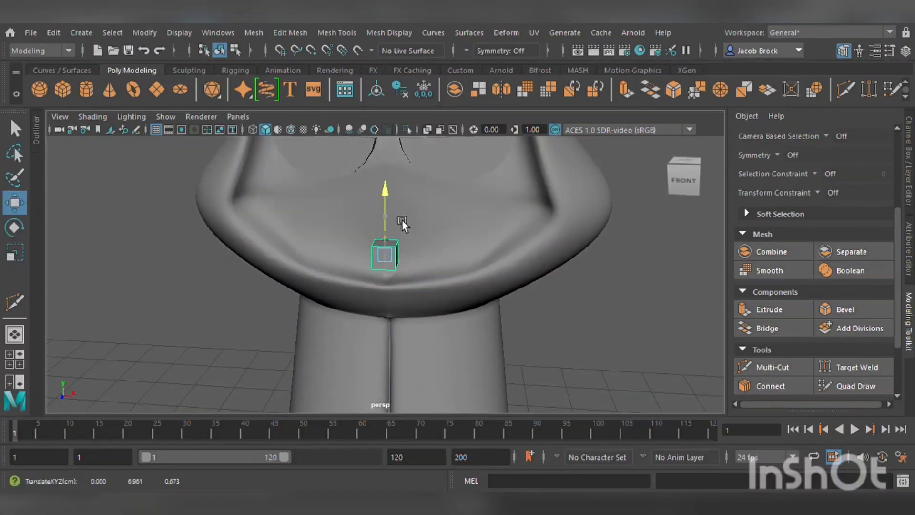
left_click_drag(380, 271, 392, 267)
right_click_drag(453, 266, 473, 258, "alt")
left_click_drag(474, 257, 472, 277, "alt")
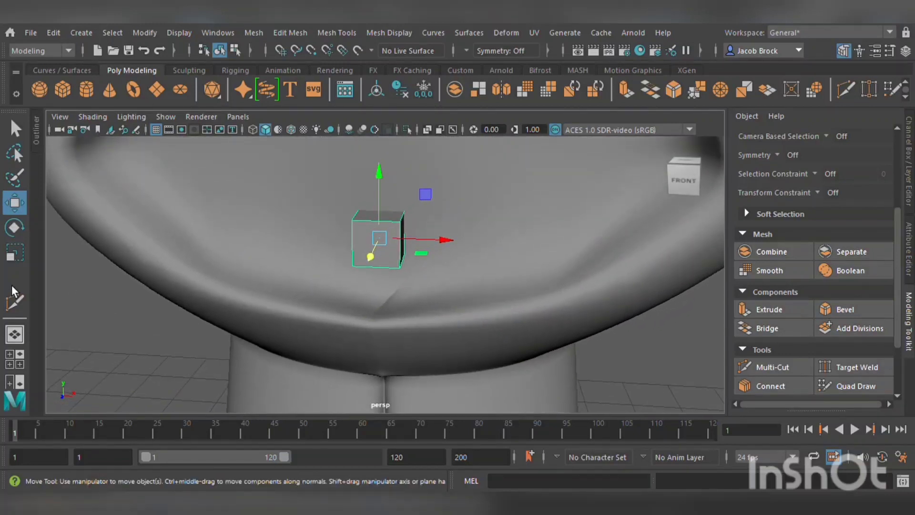
left_click(16, 258)
left_click_drag(379, 238, 409, 220)
Turn on Object X symmetry, select the cube's side face and extrude it outward.
key("F11")
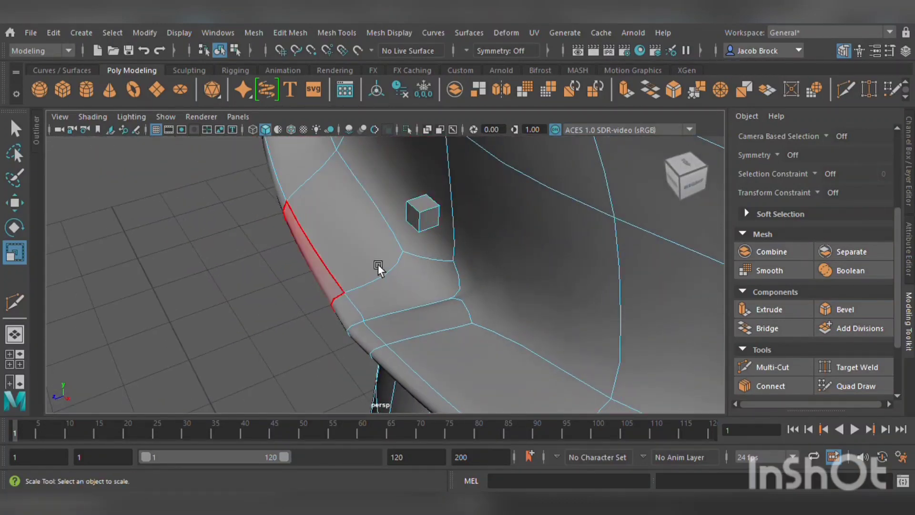
left_click(437, 223)
left_click_drag(437, 223, 638, 212, "alt")
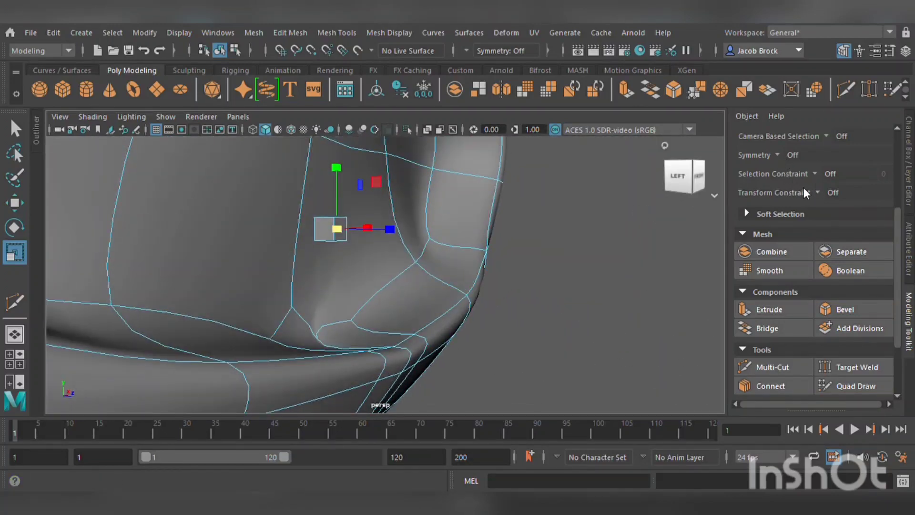
left_click(804, 172)
left_click_drag(410, 251, 291, 264, "alt")
left_click(785, 313)
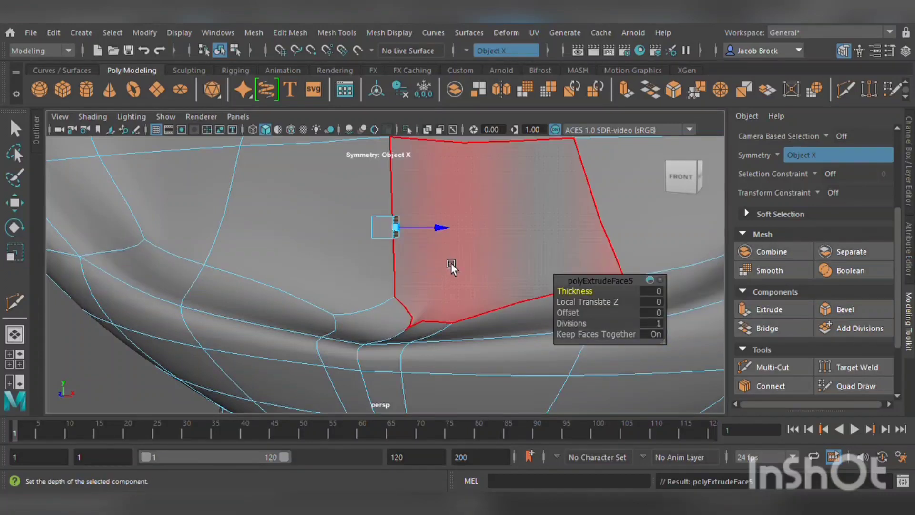
left_click_drag(454, 234, 476, 239)
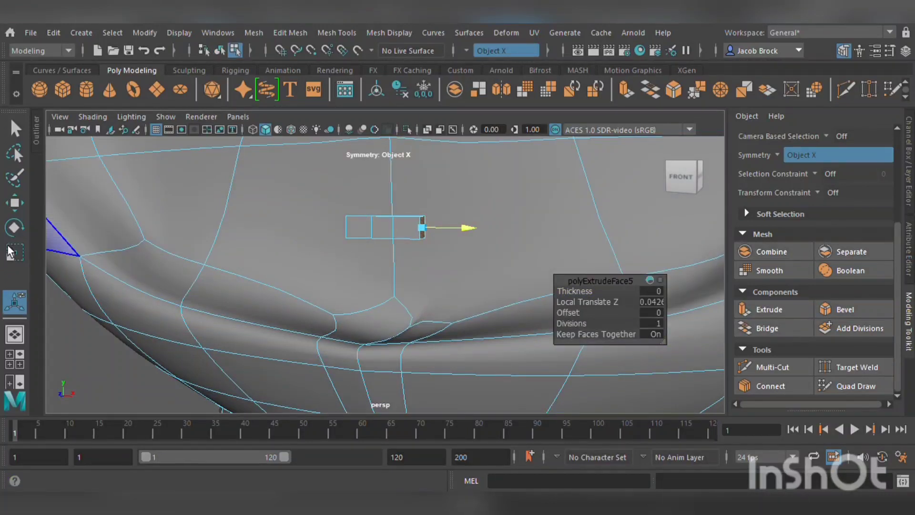
Extrude the side faces two more times, angling the segments to bend the mouth into a curve.
left_click(23, 225)
left_click_drag(482, 190, 491, 203)
left_click(768, 309)
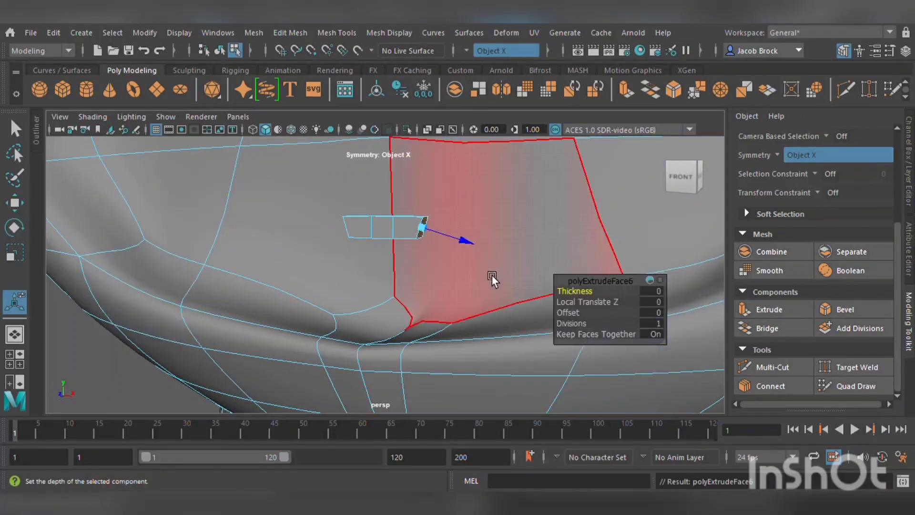
left_click_drag(479, 247, 519, 256)
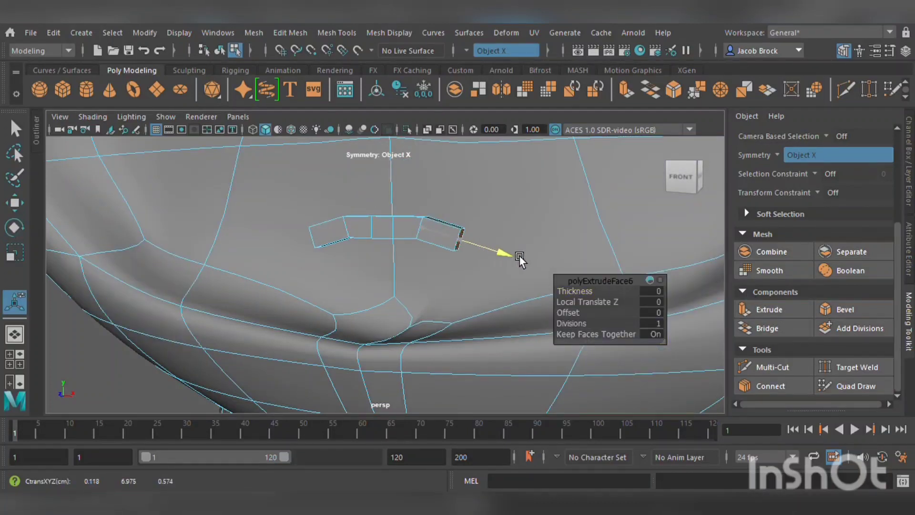
left_click(768, 310)
left_click_drag(460, 255, 525, 270)
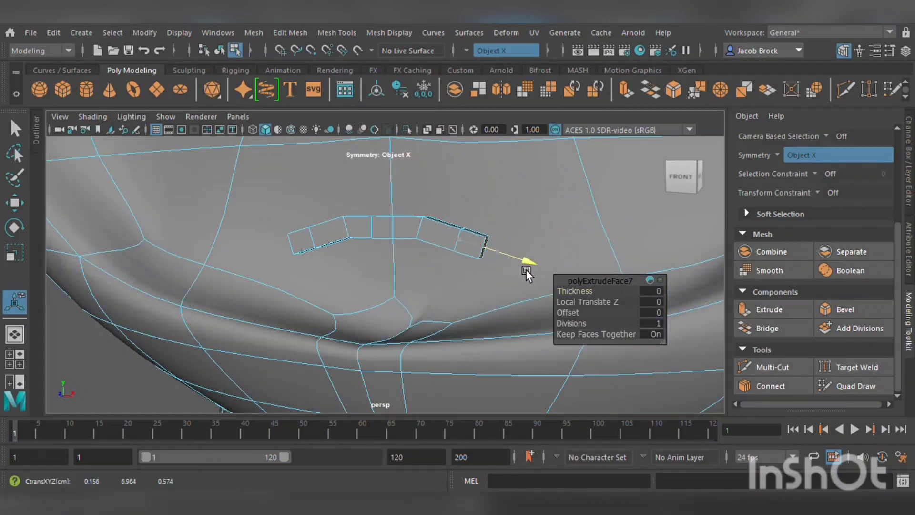
Switch the mouth to smooth preview and return to object mode.
key("3")
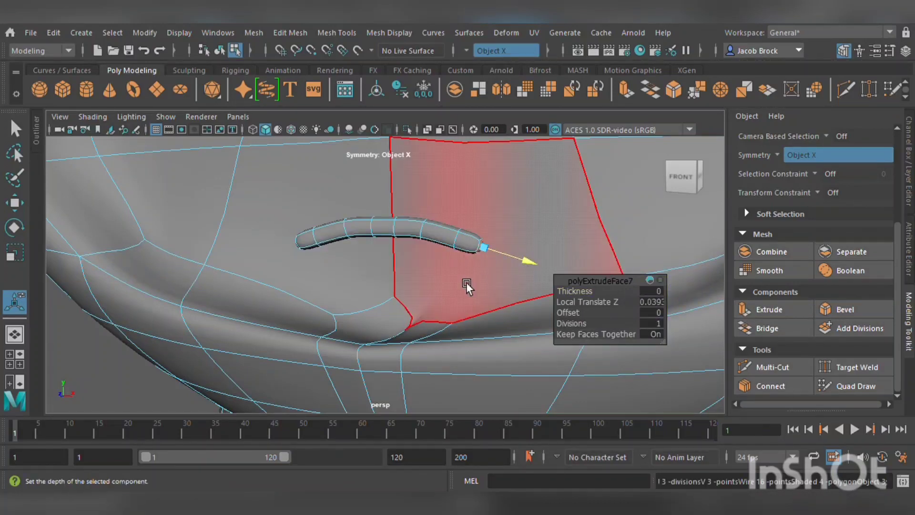
scroll(465, 277, "down", 5)
middle_click_drag(474, 248, 501, 298, "alt")
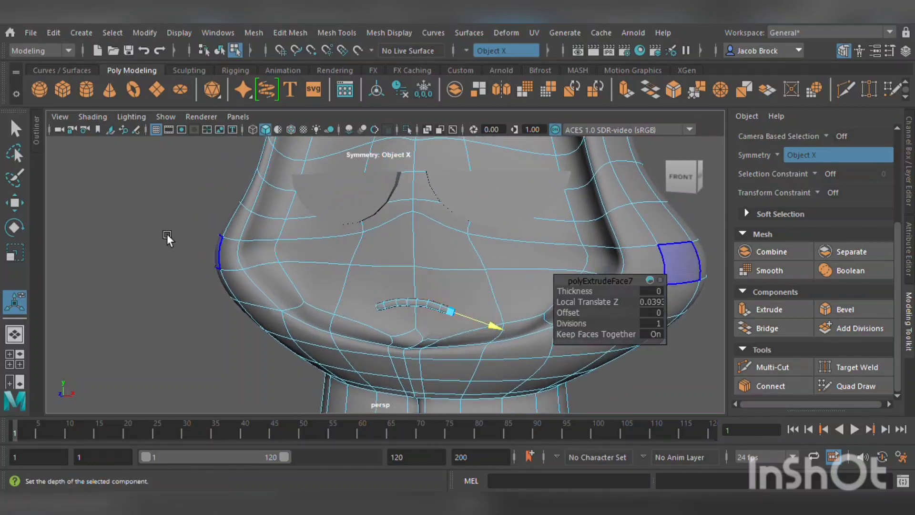
left_click(21, 202)
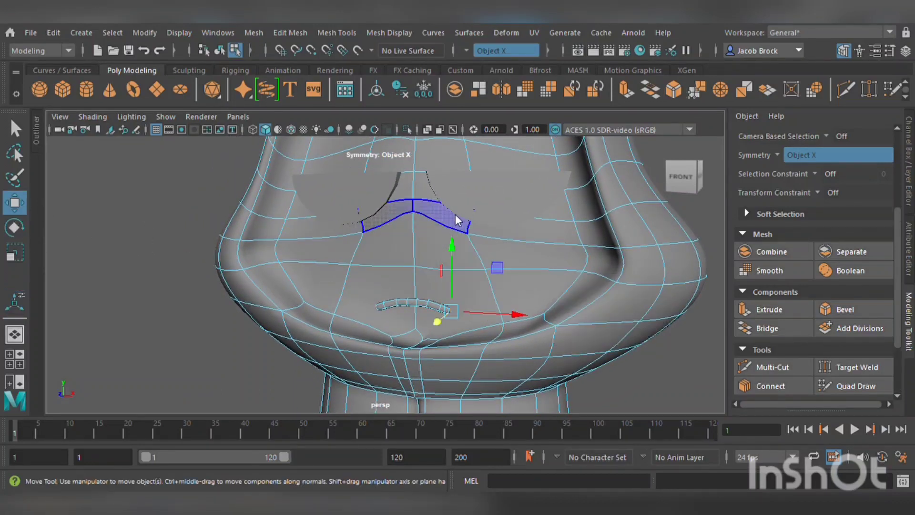
key("F8")
left_click(136, 353)
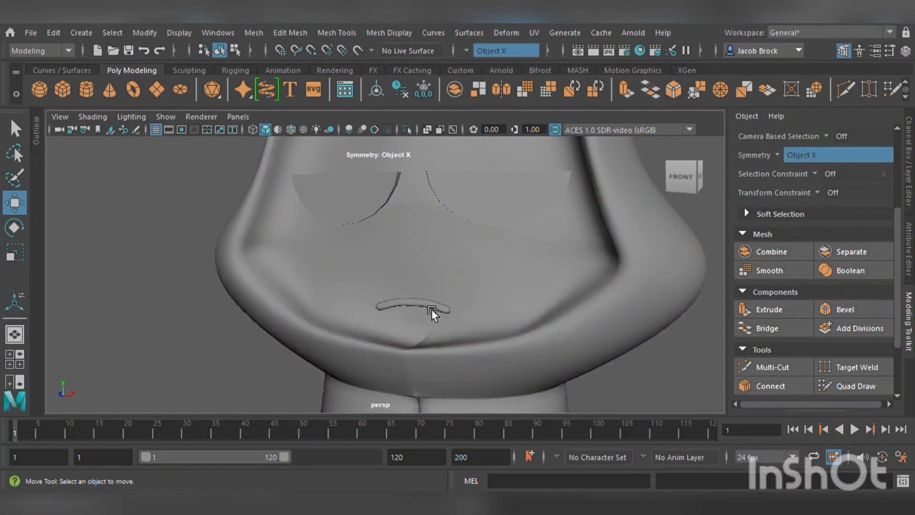
Select the mouth and move it in depth so it sits against the face.
left_click(433, 305)
middle_click_drag(428, 252, 453, 290)
left_click_drag(459, 322, 400, 338, "alt")
middle_click_drag(397, 335, 402, 333)
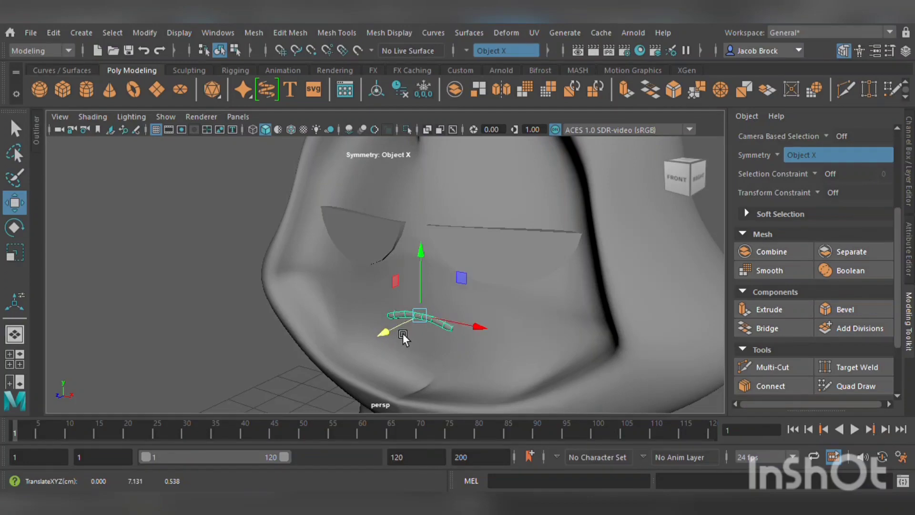
left_click_drag(402, 334, 442, 318, "alt")
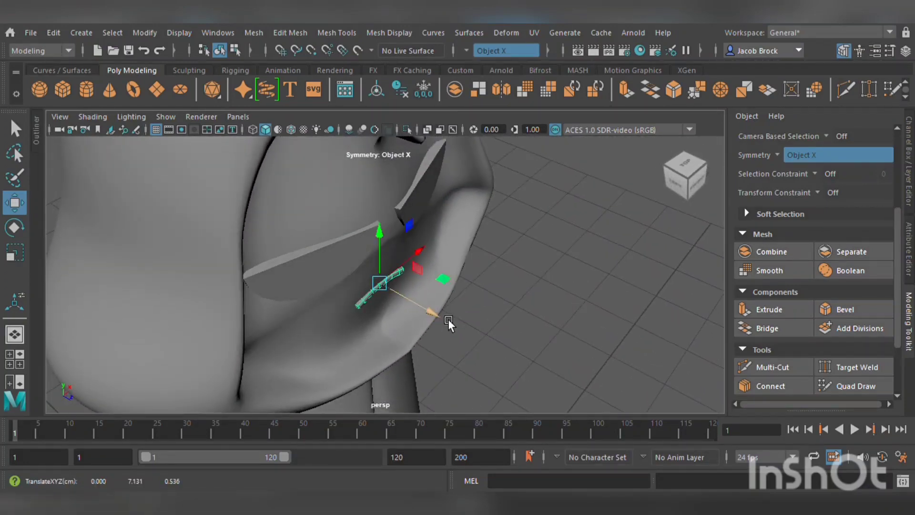
left_click(544, 296)
left_click_drag(544, 296, 467, 288, "alt")
left_click(467, 288)
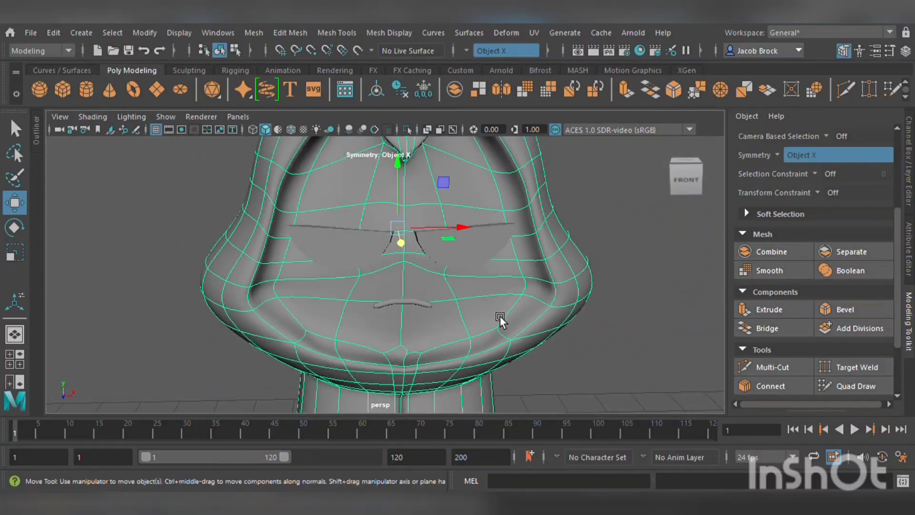
Create a new polygon cube.
left_click_drag(498, 317, 563, 329, "alt")
key("f")
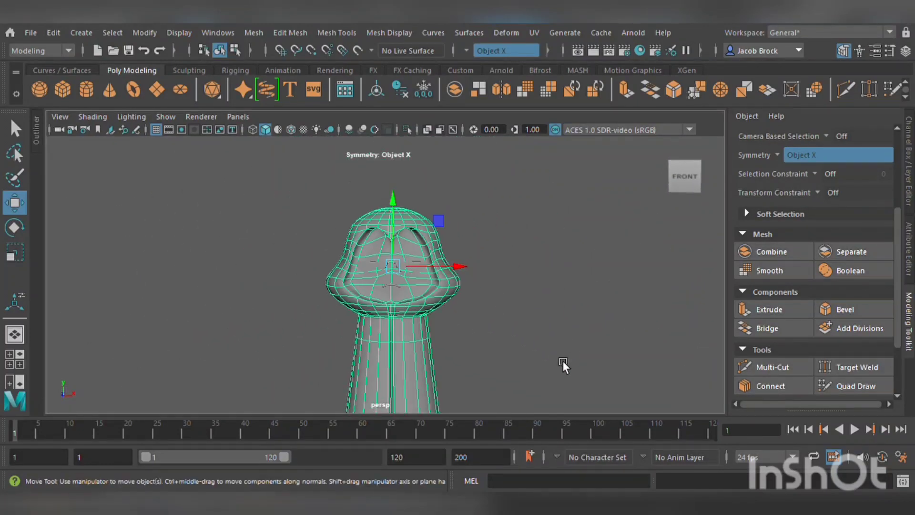
middle_click_drag(538, 339, 548, 317, "alt")
scroll(547, 312, "up", 4)
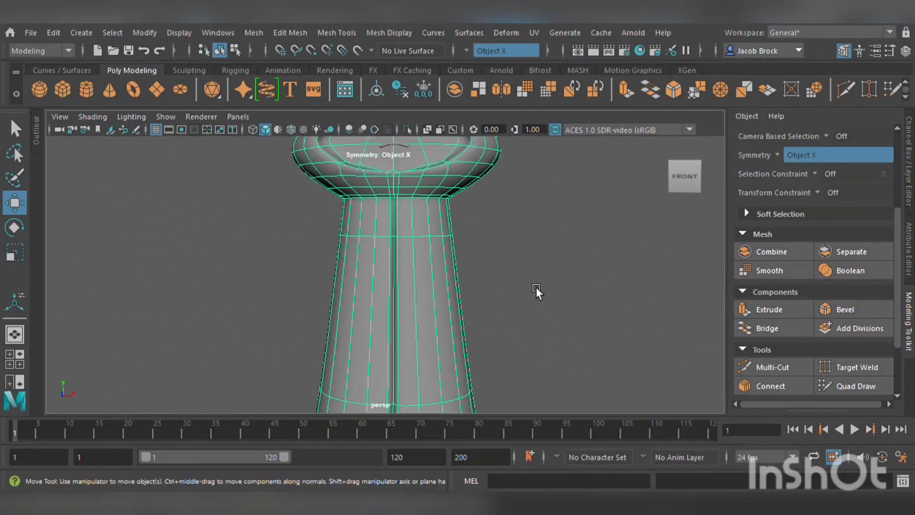
middle_click_drag(529, 286, 533, 394, "alt")
middle_click_drag(525, 345, 521, 373, "alt")
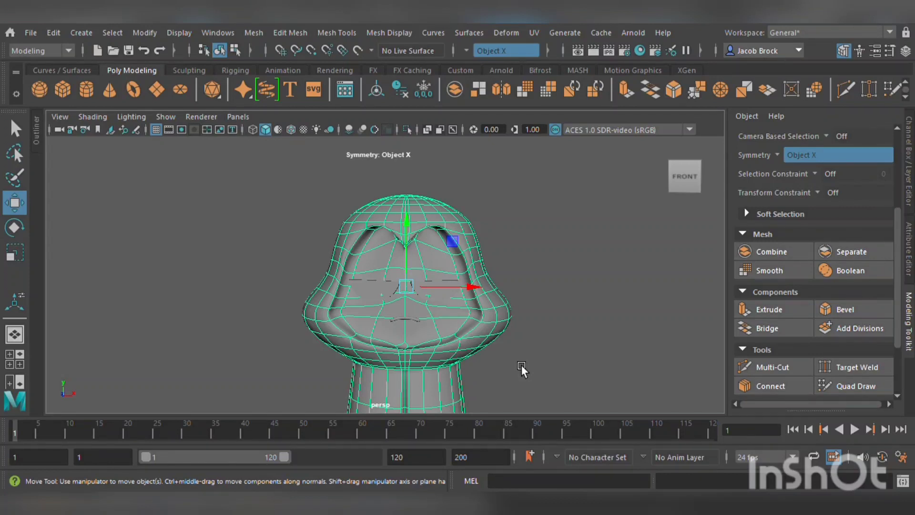
left_click(66, 92)
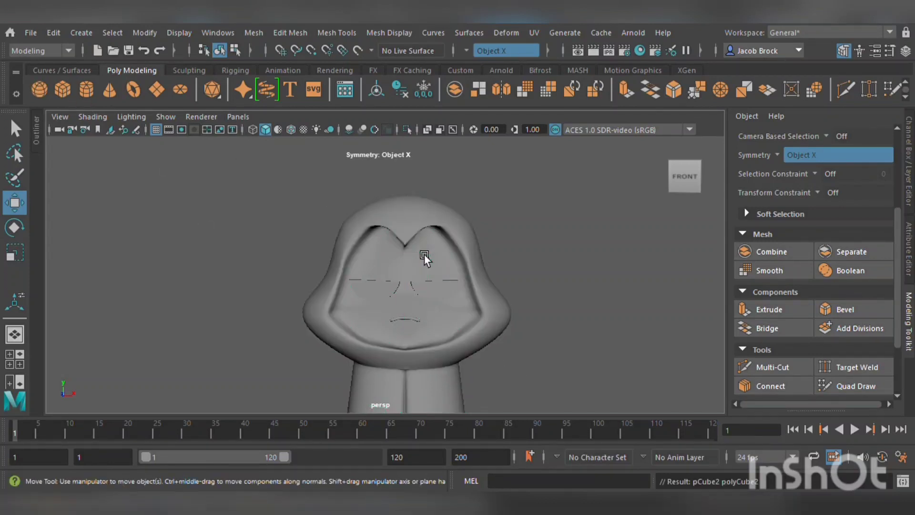
Rotate the cube about 45 degrees so it stands on a corner like a diamond.
scroll(448, 301, "down", 5)
scroll(478, 366, "down", 4)
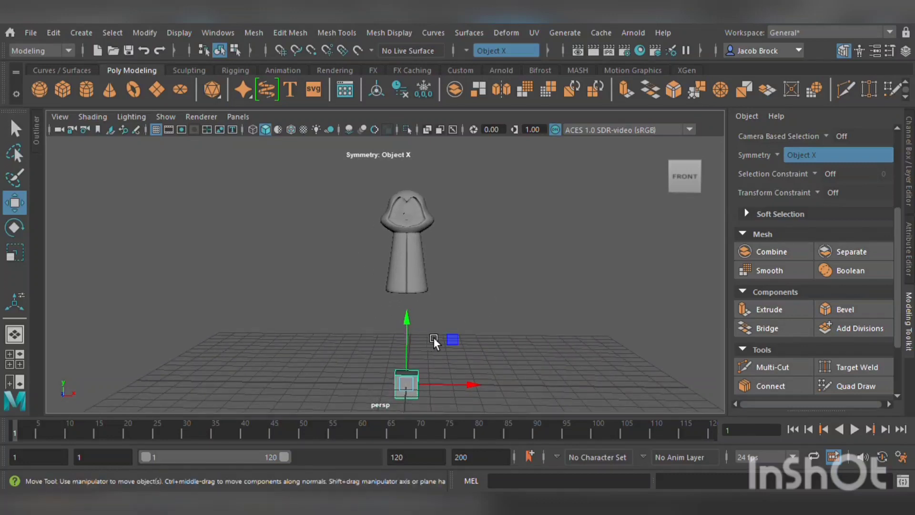
left_click(18, 229)
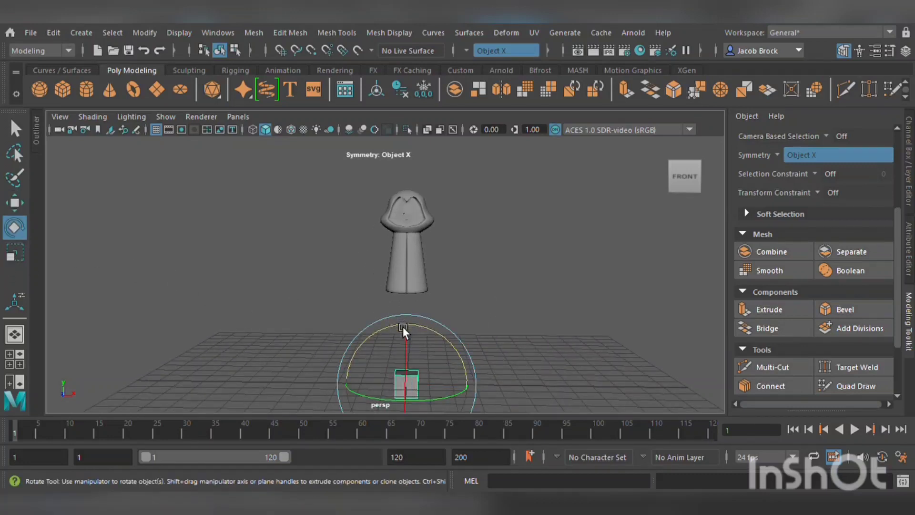
left_click_drag(402, 326, 362, 350)
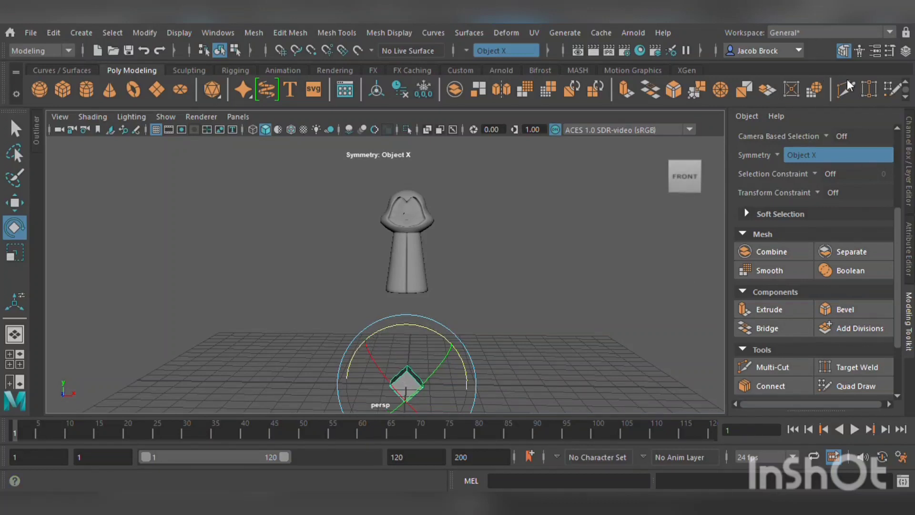
key("f")
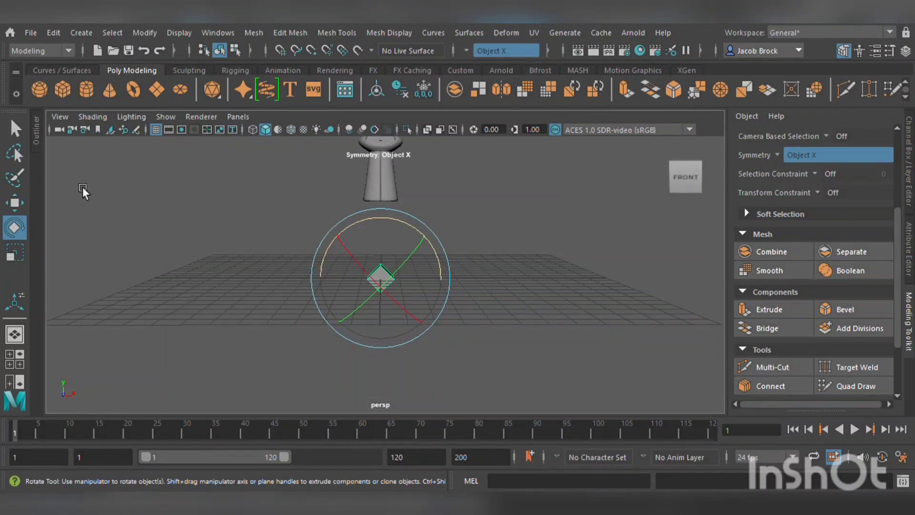
Move the diamond cube up to the character's neck and forward in front of the body.
left_click(21, 208)
left_click_drag(381, 217, 382, 96)
scroll(425, 174, "up", 5)
middle_click_drag(424, 174, 453, 429, "alt")
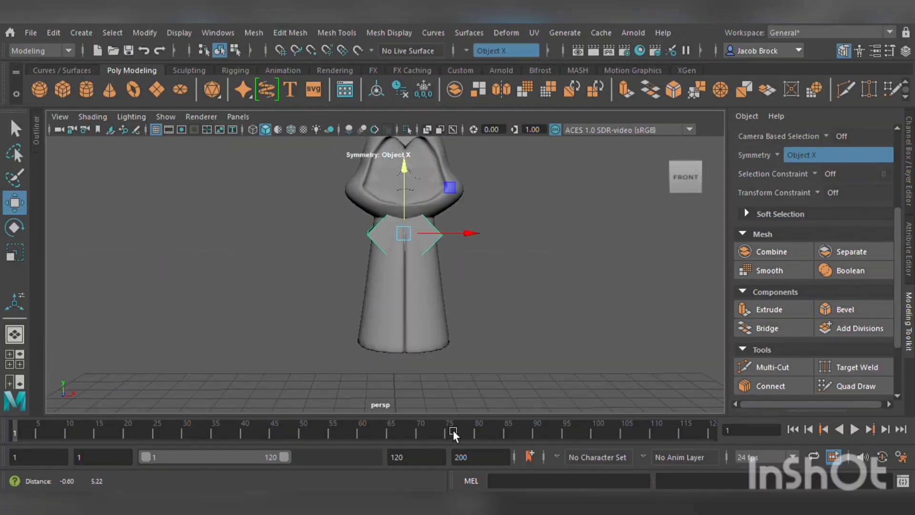
left_click_drag(437, 322, 347, 335, "alt")
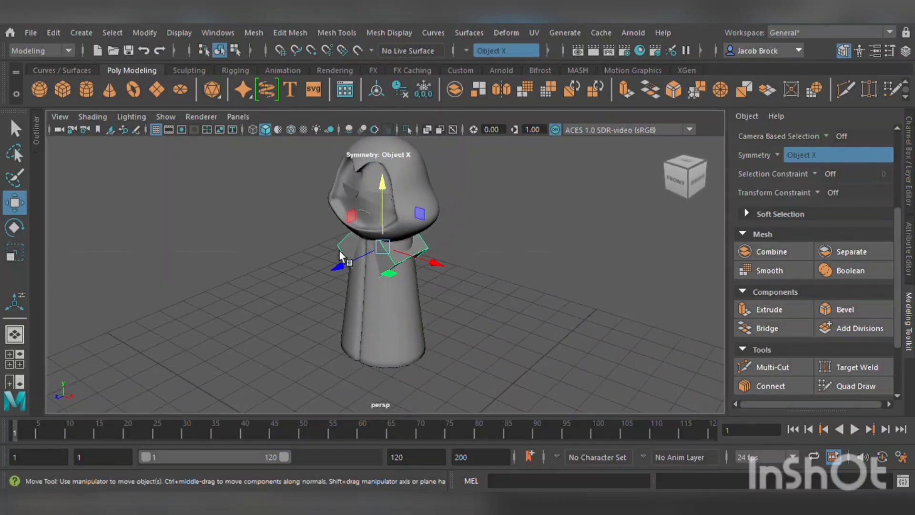
left_click_drag(337, 265, 170, 268)
Scale the cube into a flatter diamond and adjust its position on the neck.
left_click(13, 252)
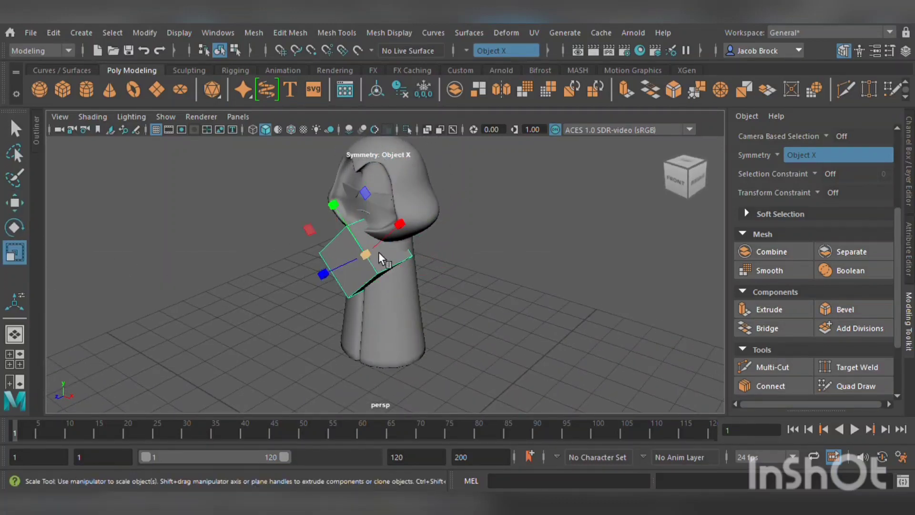
left_click_drag(365, 254, 429, 253)
scroll(427, 262, "up", 5)
middle_click_drag(443, 261, 399, 311, "alt")
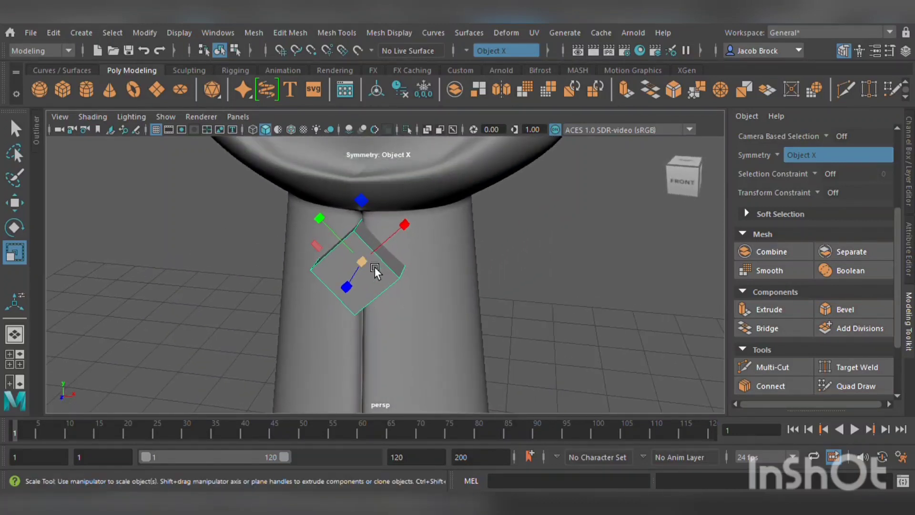
left_click_drag(374, 267, 345, 264)
left_click(14, 203)
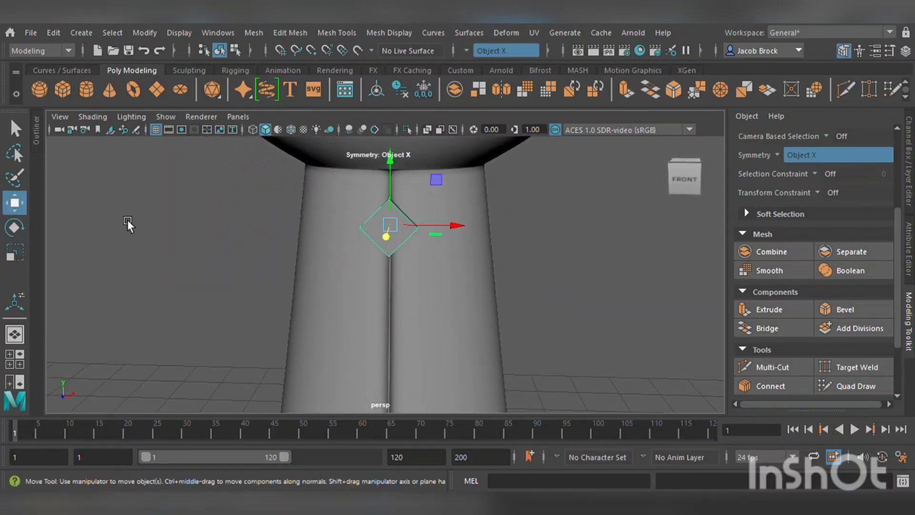
mouse_move(422, 194)
left_mouse_down("alt")
mouse_move(405, 181)
mouse_move(416, 141)
mouse_move(427, 161)
mouse_move(410, 204)
left_mouse_up("alt")
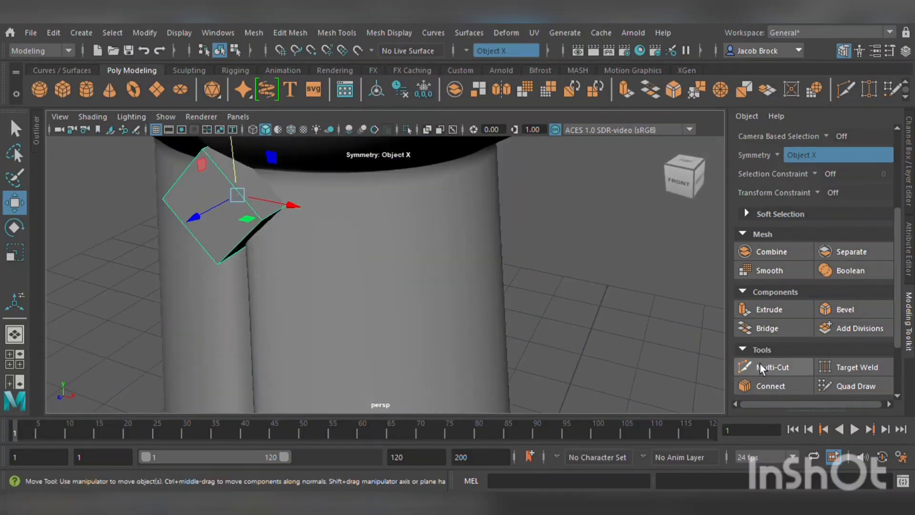
Undo the last three transformations of the cube.
left_click(763, 364)
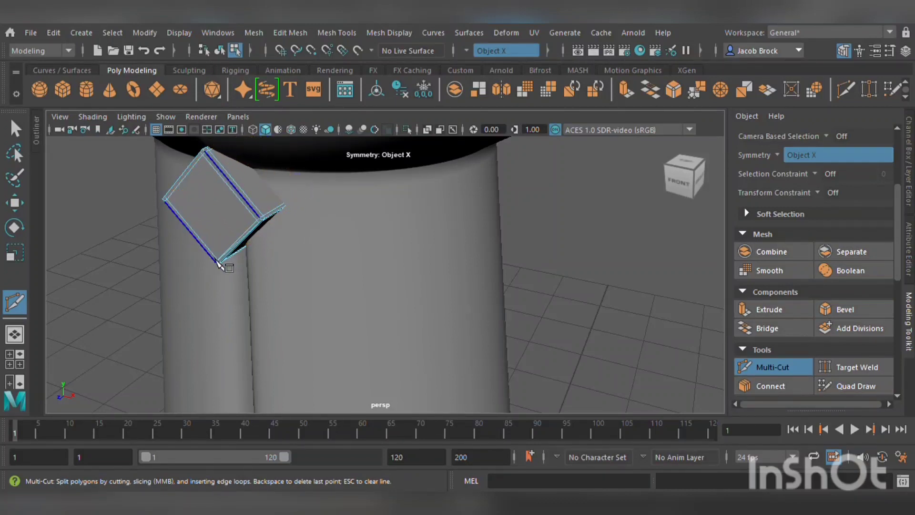
key("3")
left_click_drag(202, 271, 239, 255, "alt")
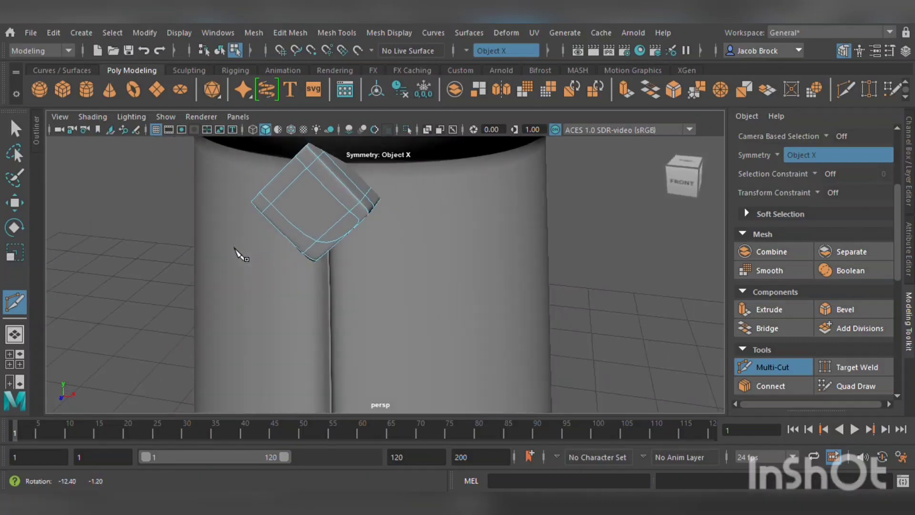
key("1")
left_click_drag(316, 253, 291, 247, "alt")
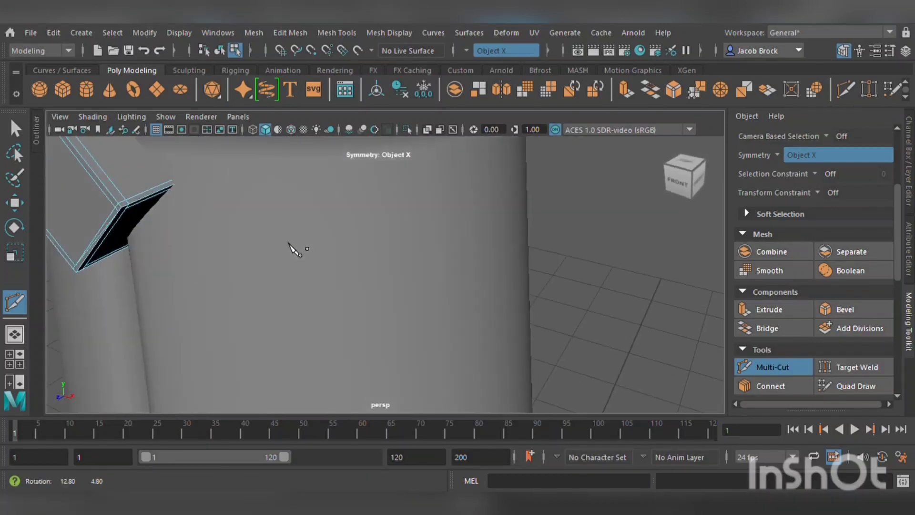
key("ctrl+z")
key("ctrl+z")
key("ctrl+z")
key("ctrl+z")
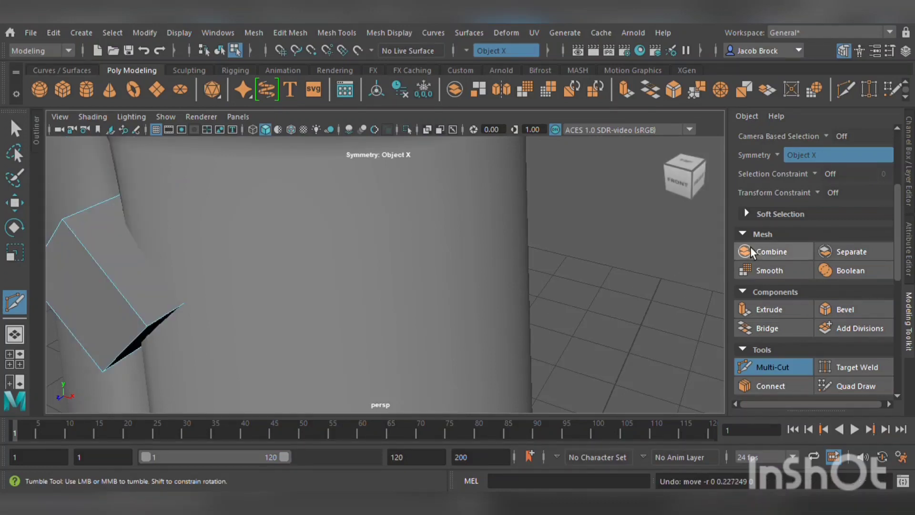
Turn symmetry off and use Multi-Cut to add edge loops close to the cube's edges, then preview it smoothed.
left_click(802, 170)
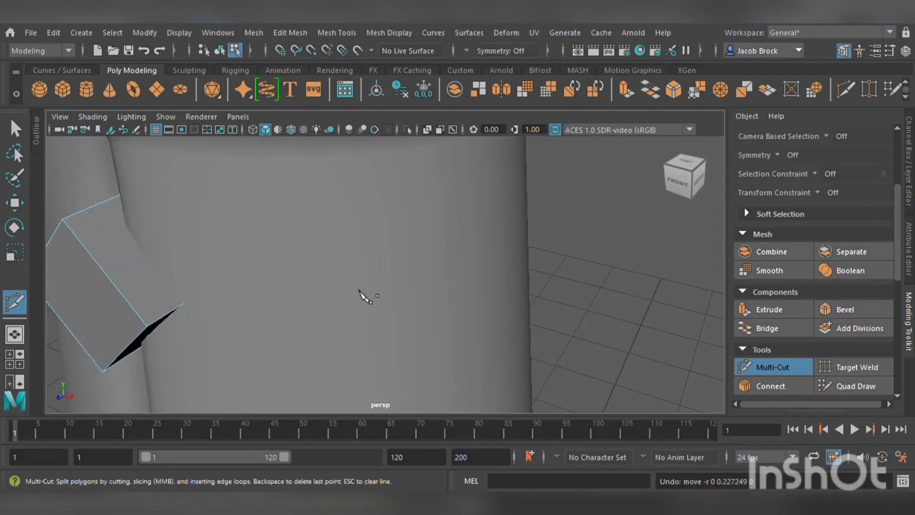
middle_click_drag(362, 294, 500, 263, "alt")
left_click(410, 169)
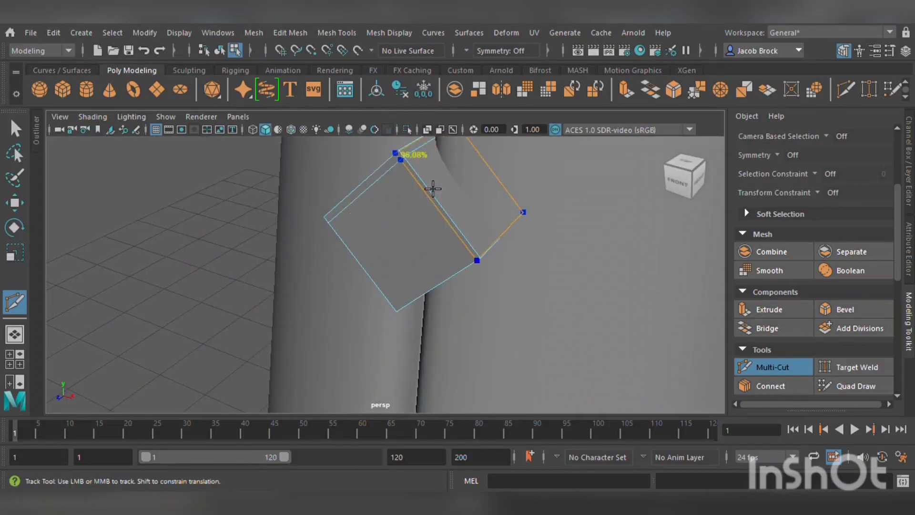
left_click(485, 261)
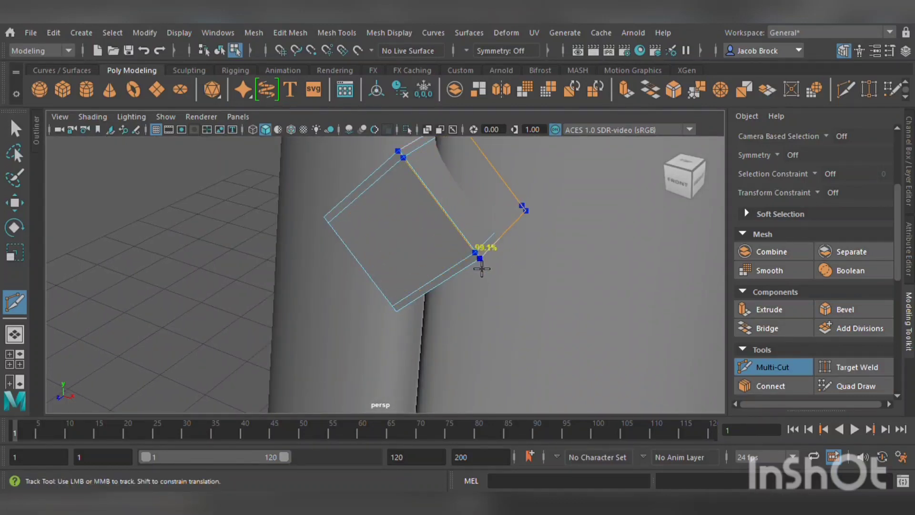
left_click(401, 314)
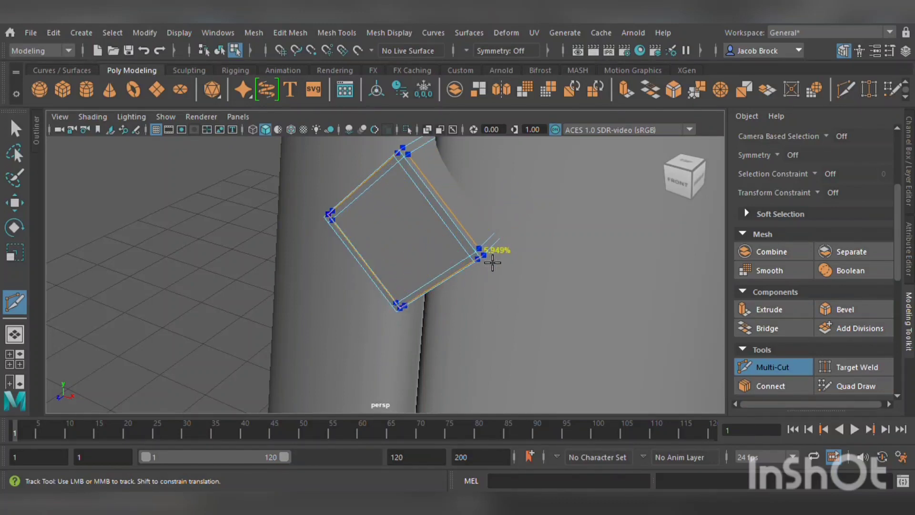
left_click(493, 262)
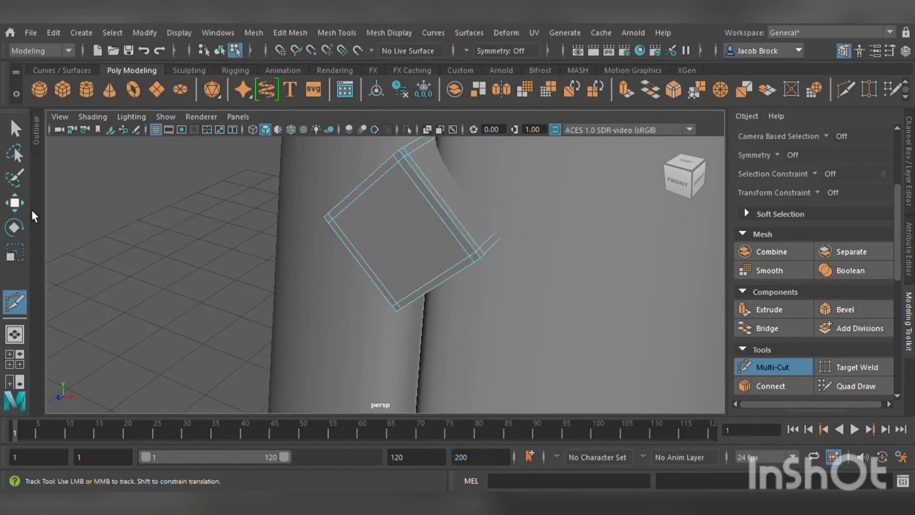
key("3")
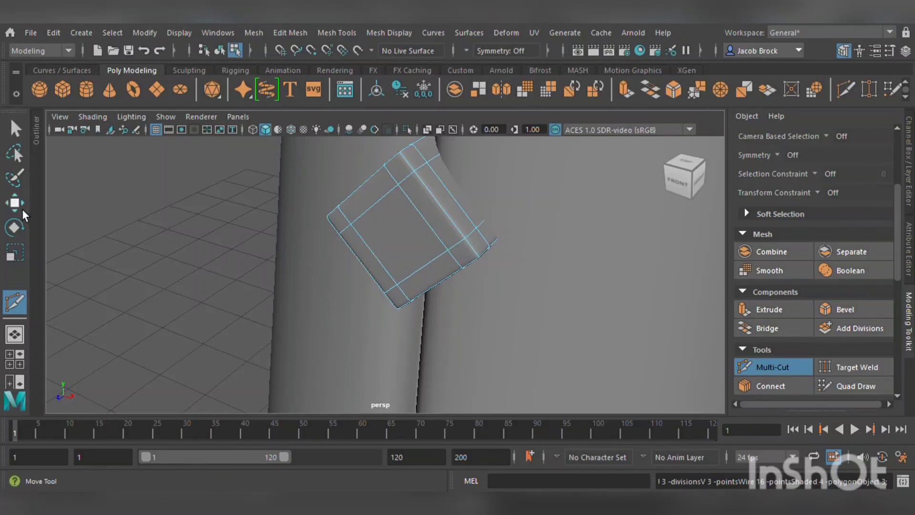
Reposition the diamond cube in depth so it sits against the front of the neck.
left_click(15, 203)
left_click_drag(399, 193, 433, 236, "alt")
left_click_drag(509, 218, 450, 270, "alt")
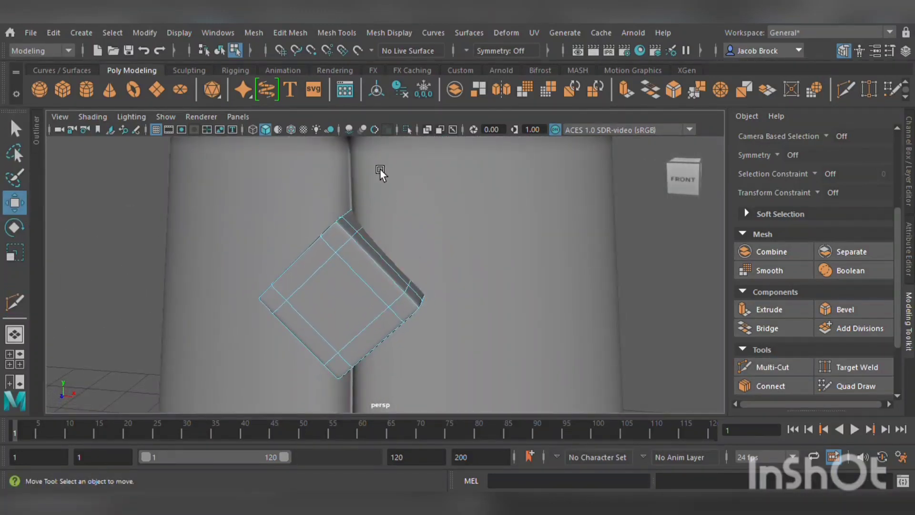
left_click(220, 51)
scroll(393, 211, "down", 5)
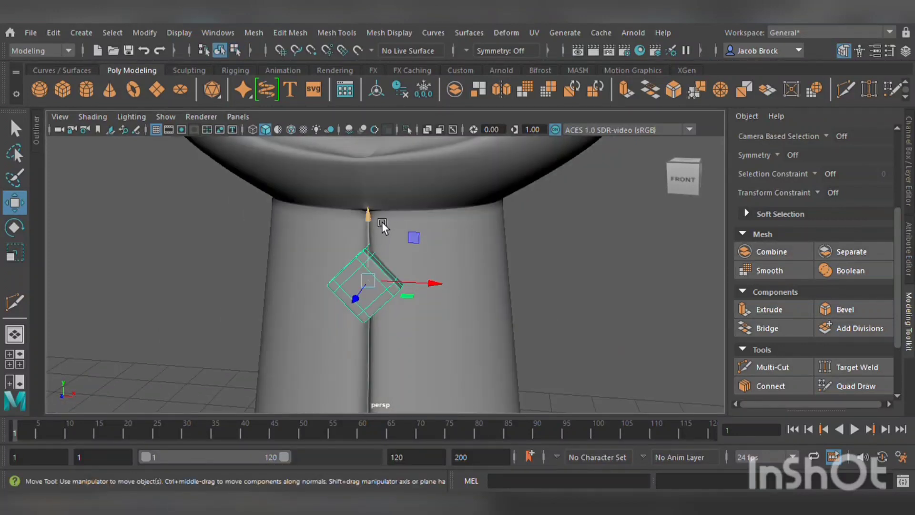
left_click_drag(382, 222, 324, 241)
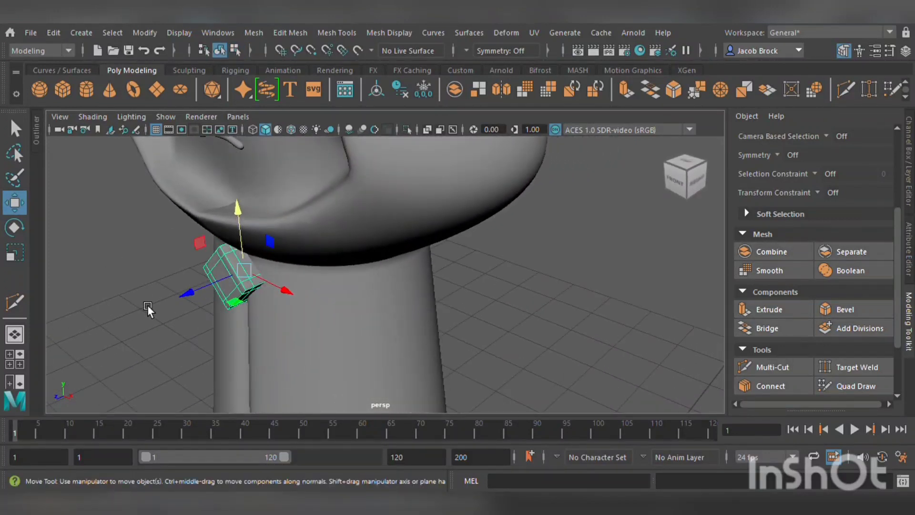
left_click_drag(198, 293, 268, 285)
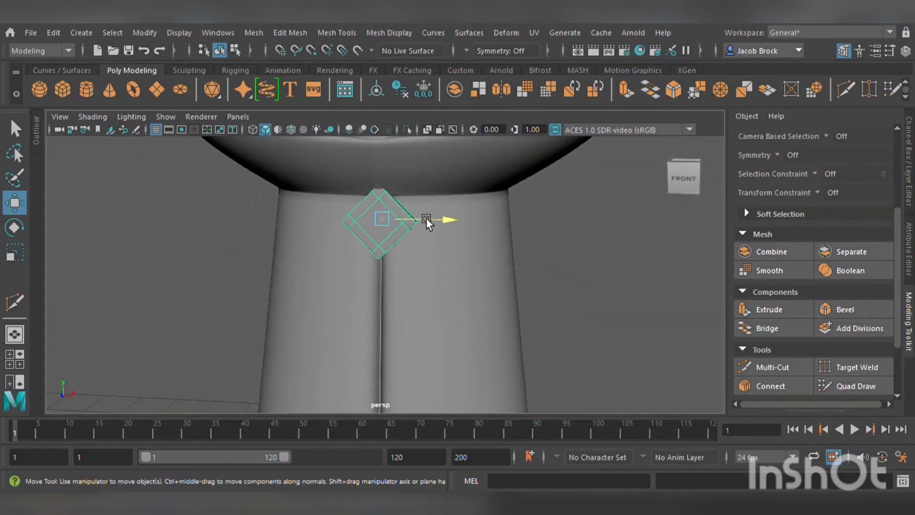
left_click_drag(397, 181, 394, 186)
left_click_drag(433, 211, 433, 279, "alt")
scroll(413, 245, "up", 5)
middle_click_drag(433, 279, 438, 274, "alt")
right_click_drag(399, 206, 394, 239)
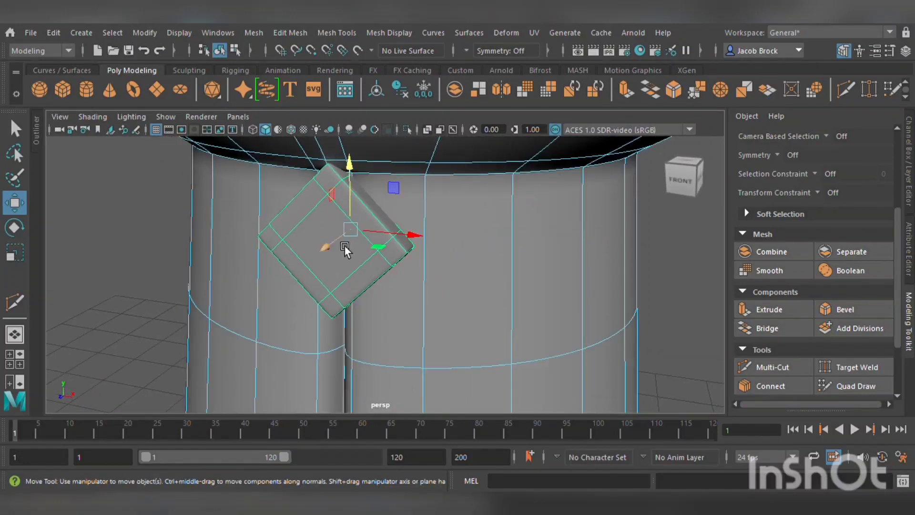
Select the cube's front face, extrude it, scale the new face inward and push it in to form a recessed inset.
left_click(16, 129)
left_click(134, 279)
left_click(333, 253)
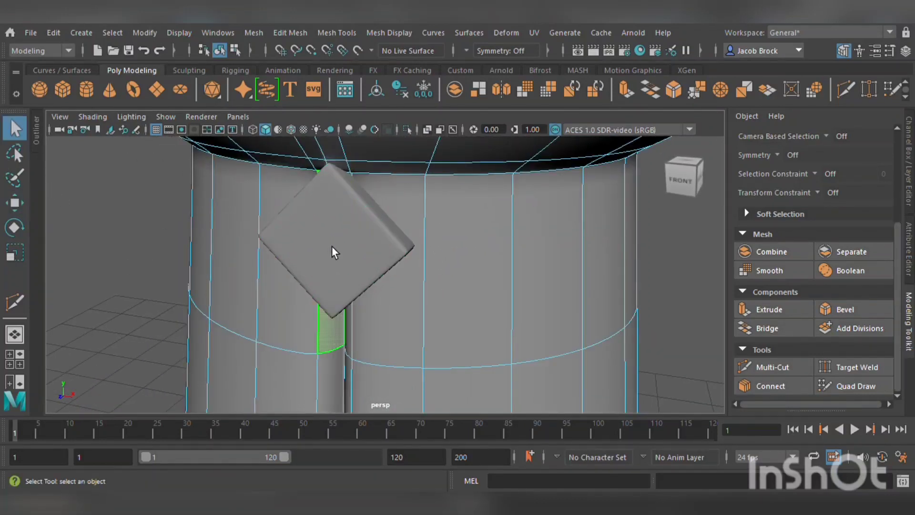
left_click(151, 224)
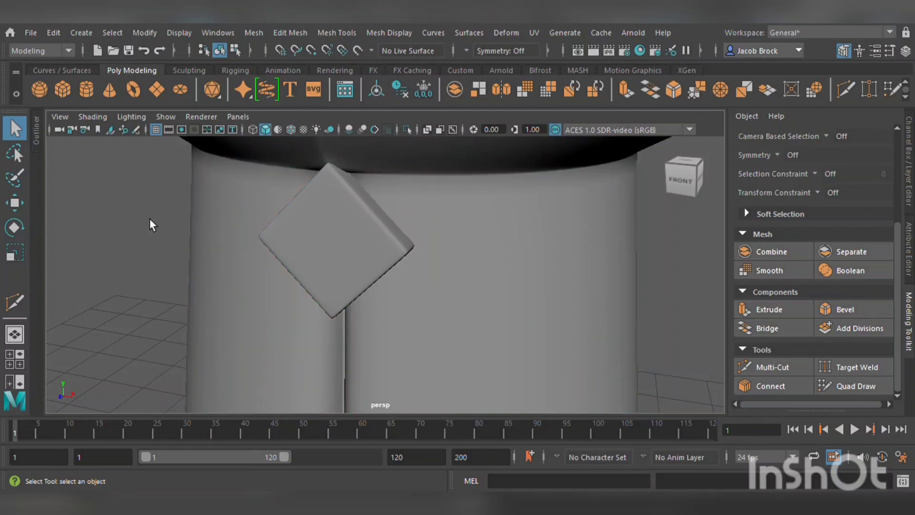
left_click(386, 256)
right_click_drag(328, 181, 330, 228)
left_click(332, 244)
key("1")
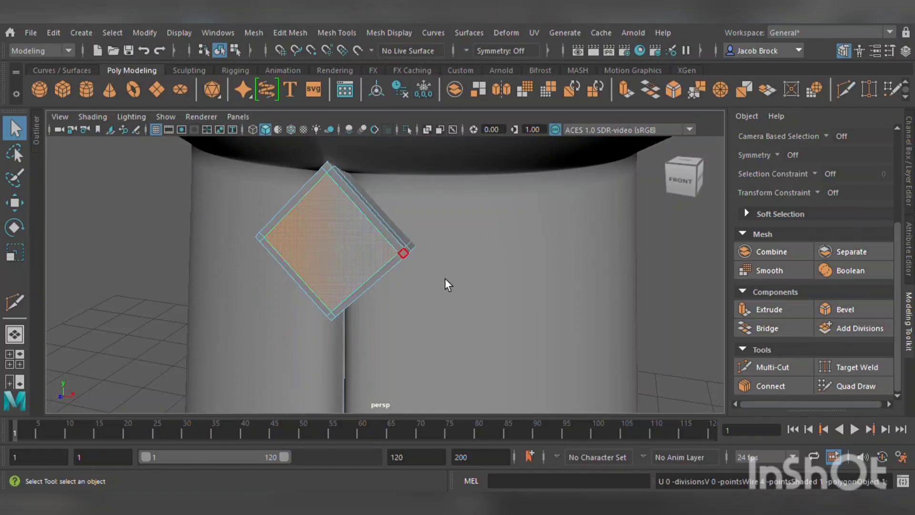
left_click(762, 310)
key("r")
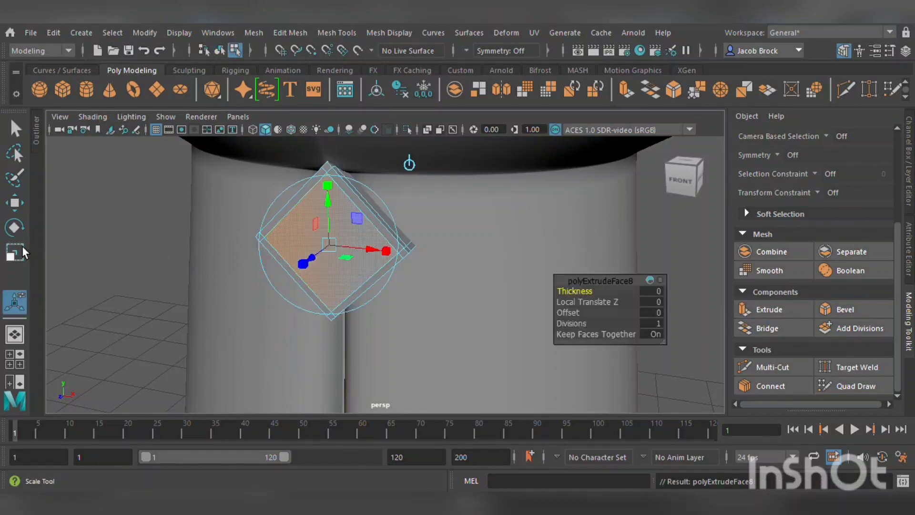
left_click_drag(343, 246, 305, 244)
key("w")
right_click_drag(288, 200, 303, 114)
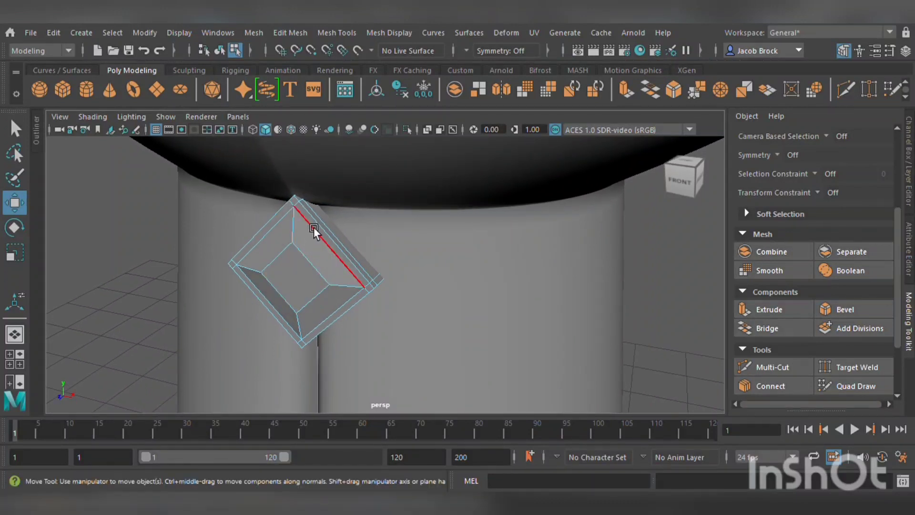
Select the inset face of the diamond ornament and scale it down slightly.
left_click(312, 227)
left_click(288, 227, "shift")
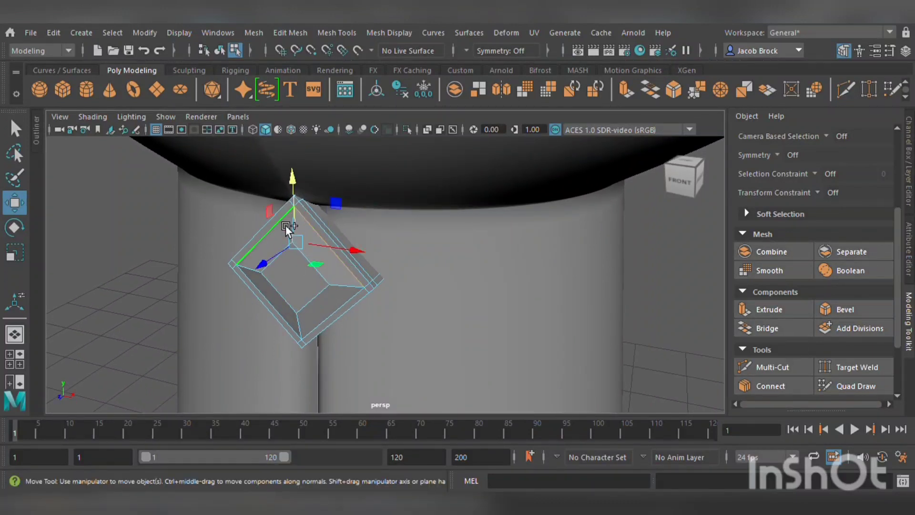
left_click(282, 294, "shift")
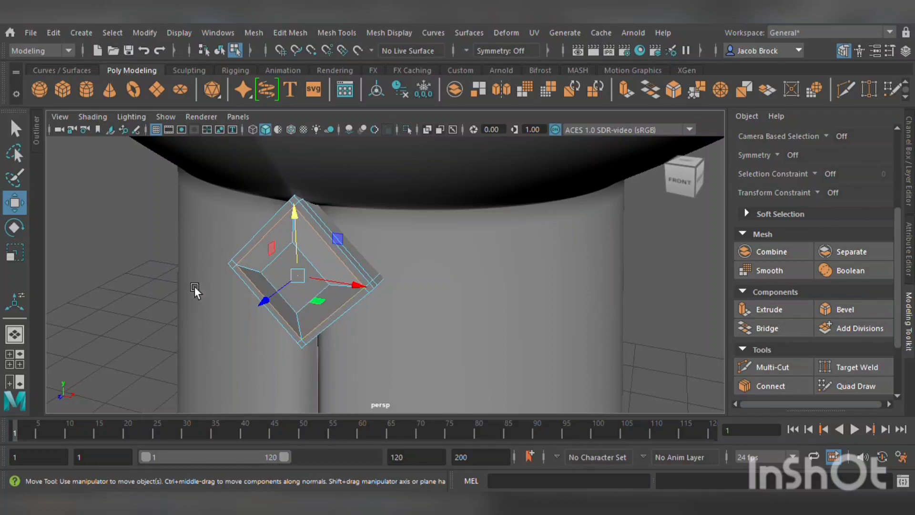
key("r")
mouse_move(310, 280)
left_mouse_down()
mouse_move(294, 277)
mouse_move(320, 286)
left_mouse_up()
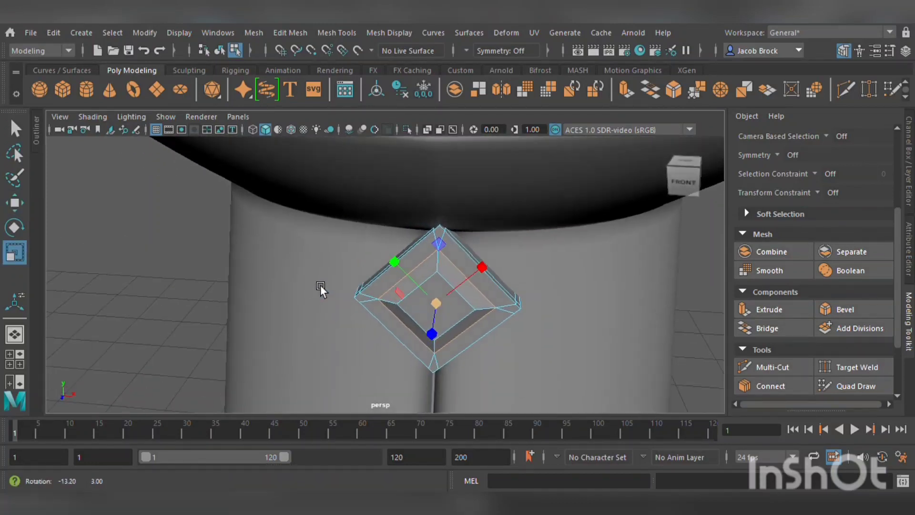
key("F11")
left_click(459, 300)
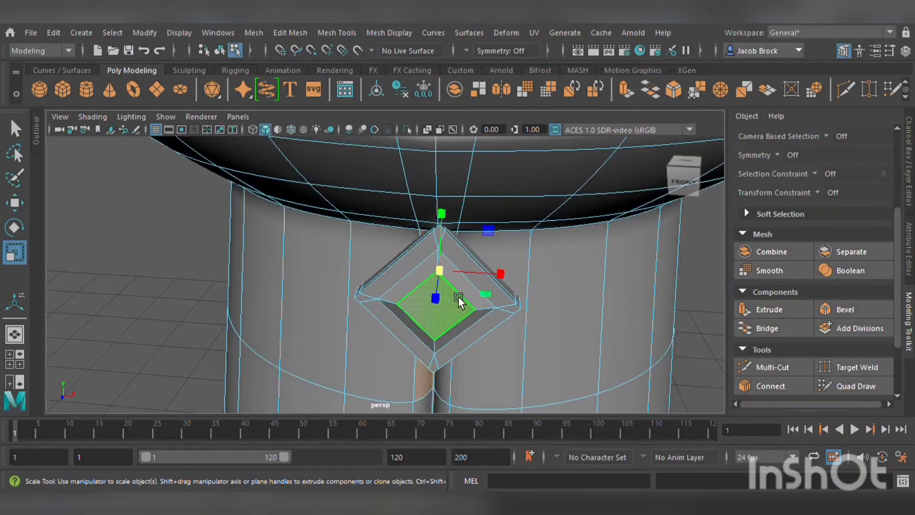
left_click_drag(451, 277, 448, 312, "shift")
scroll(443, 308, "down", 4)
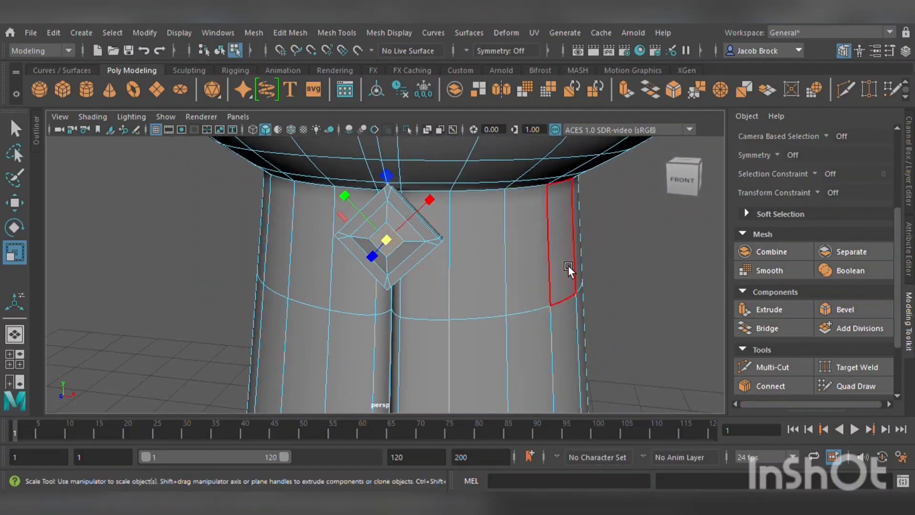
scroll(568, 265, "up", 5)
Add a supporting edge loop around the diamond's inset with Multi-Cut and preview the result smoothed.
left_click(765, 367)
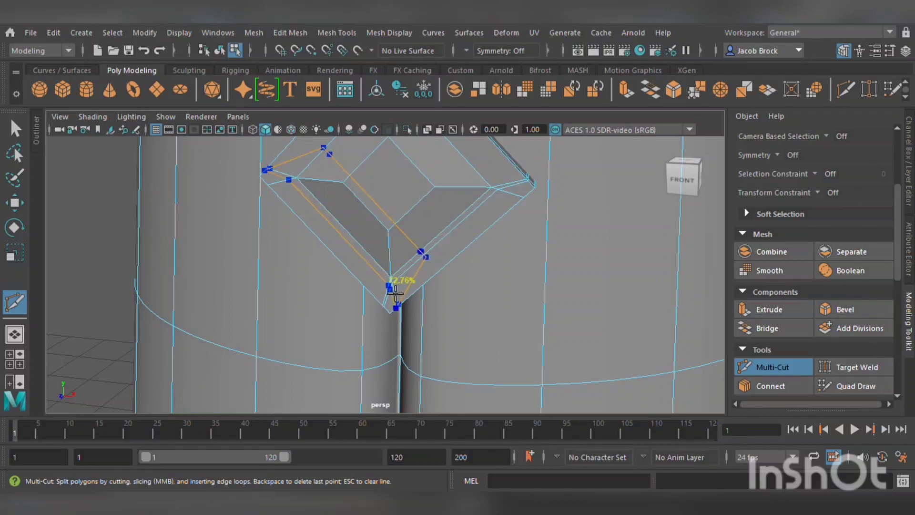
left_click(389, 285)
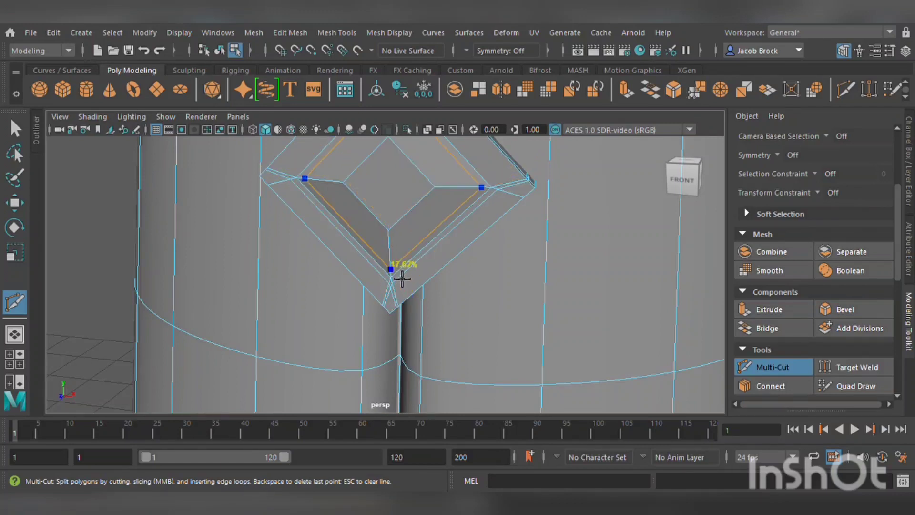
left_click(302, 183, "ctrl")
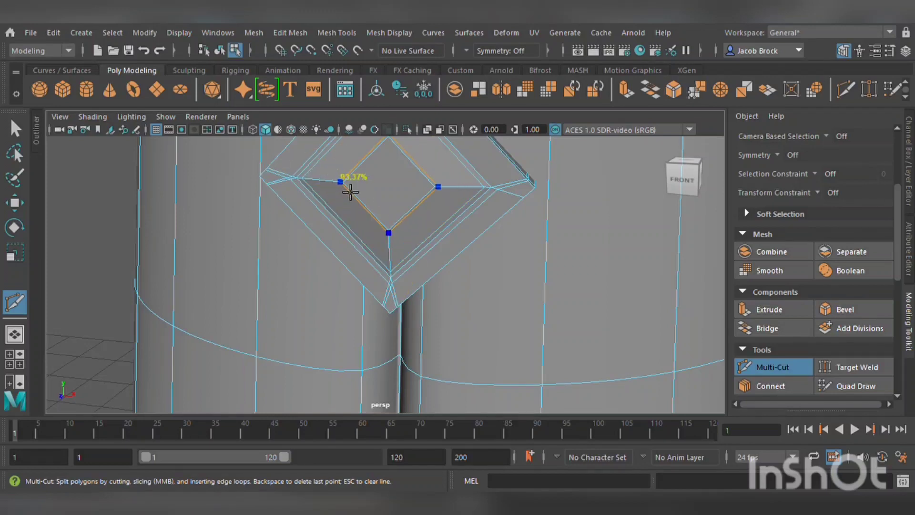
left_click(372, 193, "ctrl")
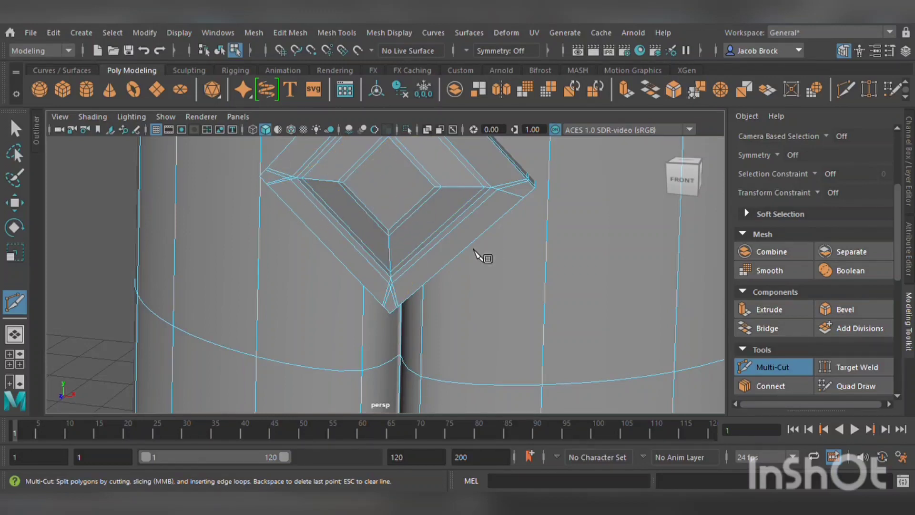
key("3")
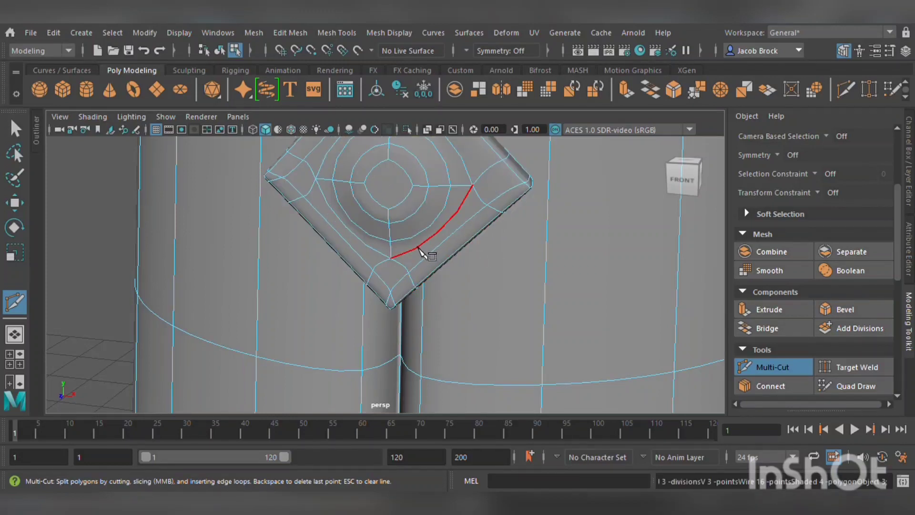
key("1")
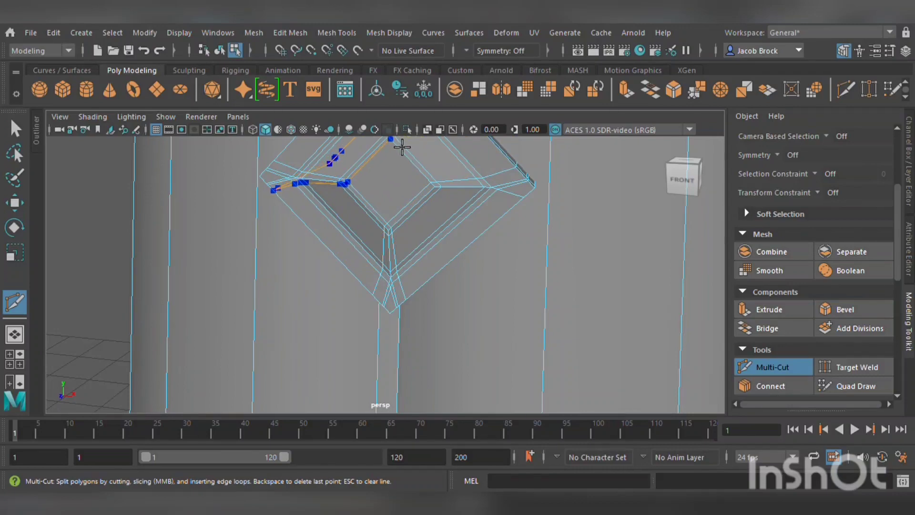
key("3")
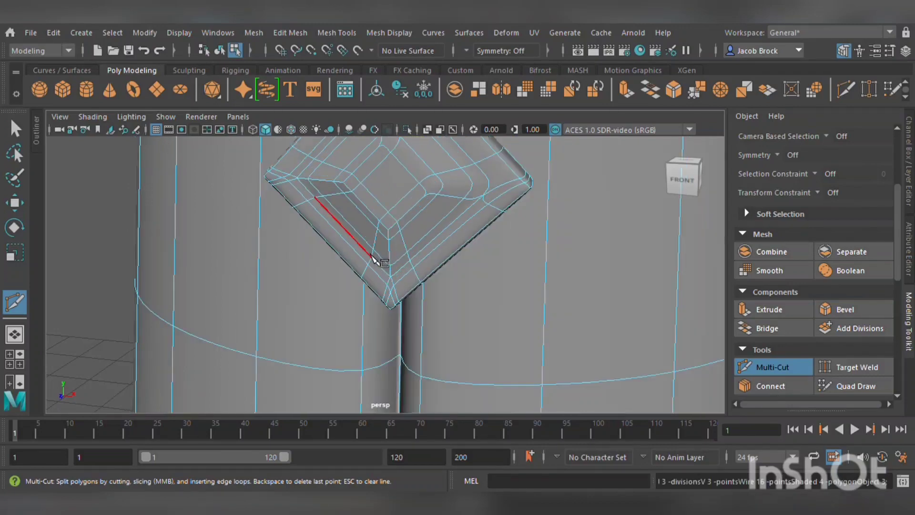
middle_click_drag(371, 248, 360, 272, "alt")
scroll(363, 286, "down", 6)
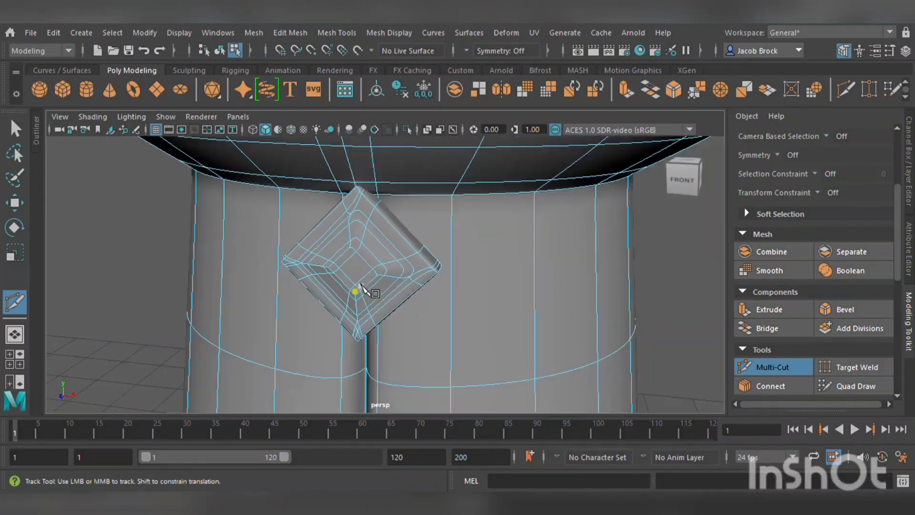
scroll(431, 276, "down", 2)
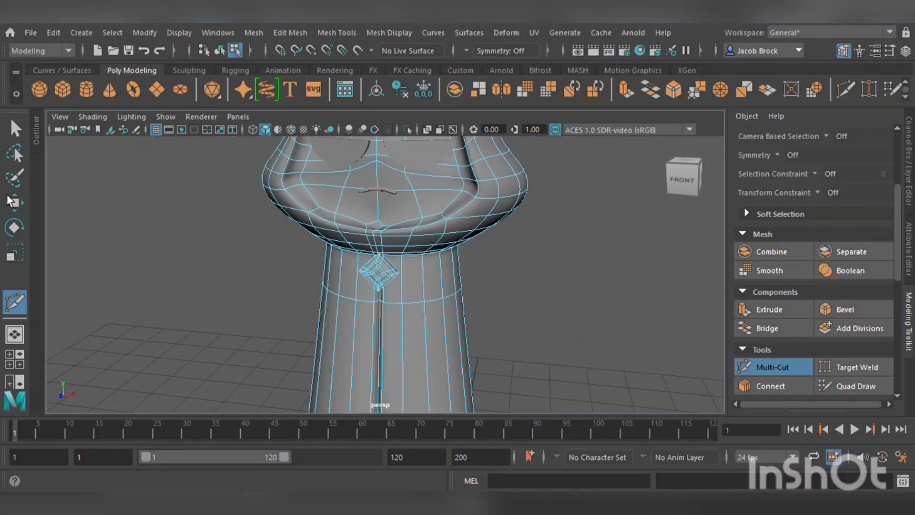
key("w")
scroll(234, 252, "down", 5)
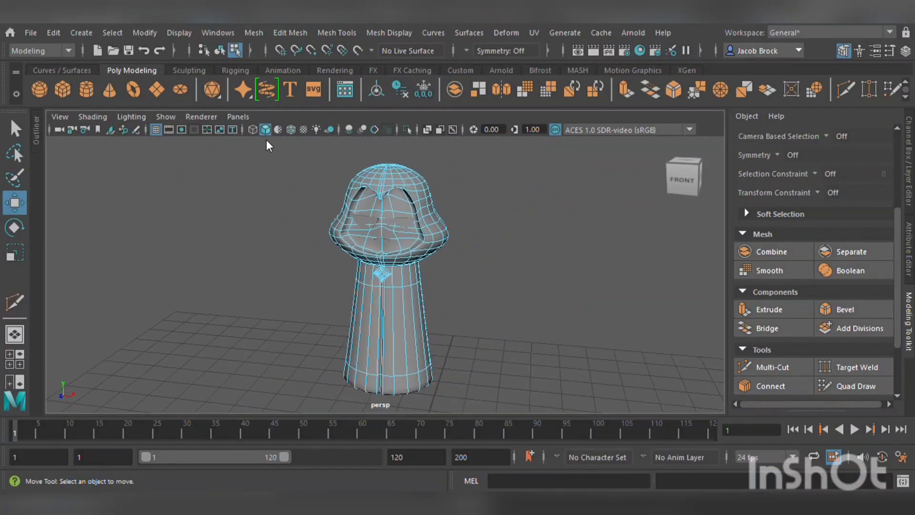
Select the head mesh and try a Multi-Cut on the lower rim of the cap.
left_click(220, 50)
left_click(285, 226)
scroll(298, 241, "down", 4)
left_click_drag(315, 255, 339, 257, "alt")
scroll(378, 251, "up", 6)
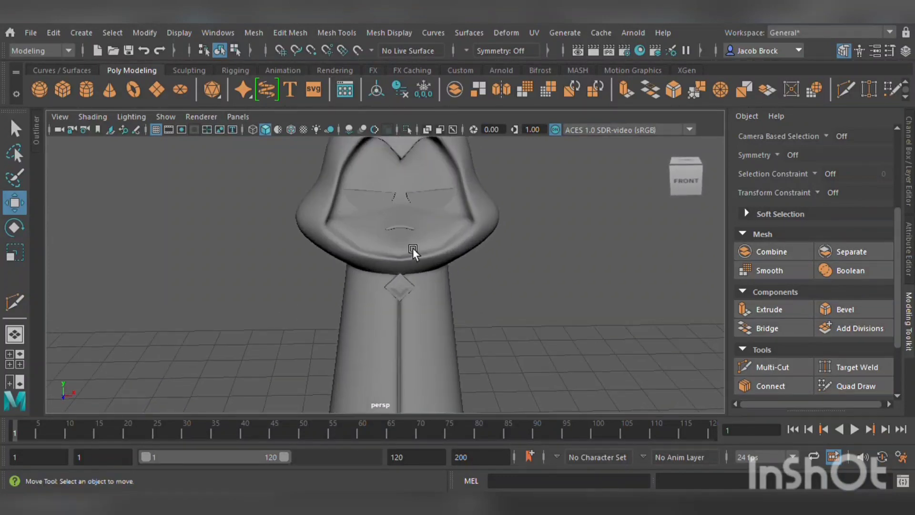
scroll(379, 324, "up", 8)
left_click(399, 291)
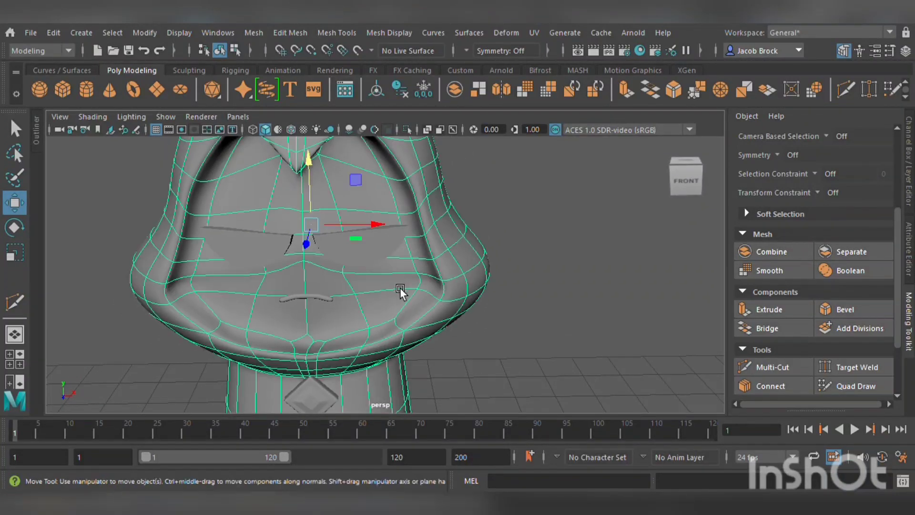
left_click_drag(399, 291, 459, 320, "alt")
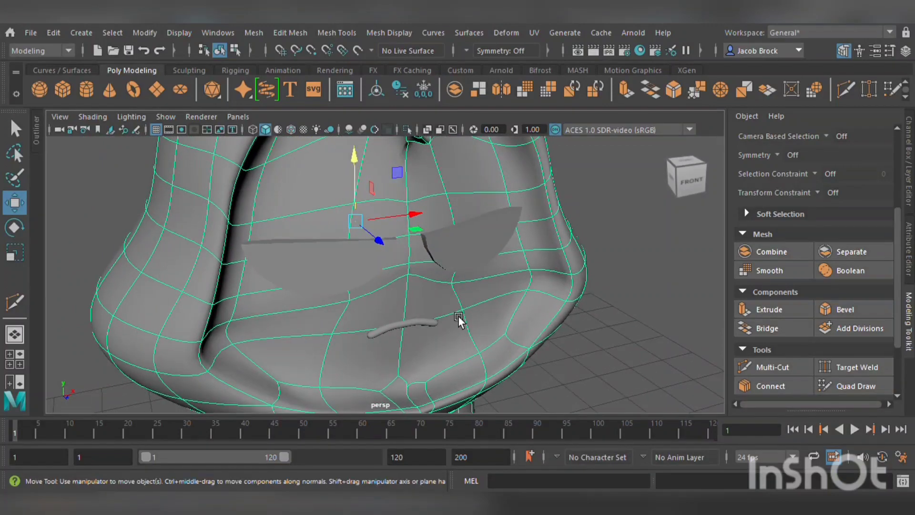
key("1")
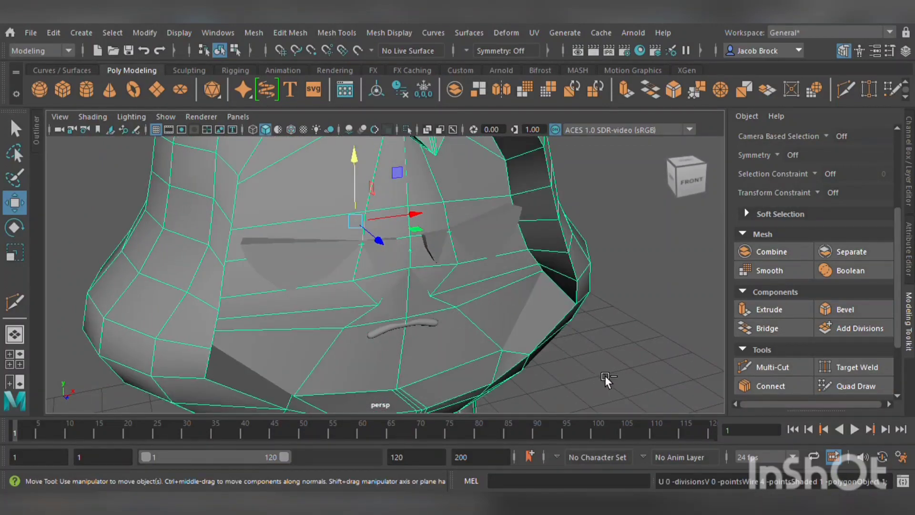
left_click(776, 368)
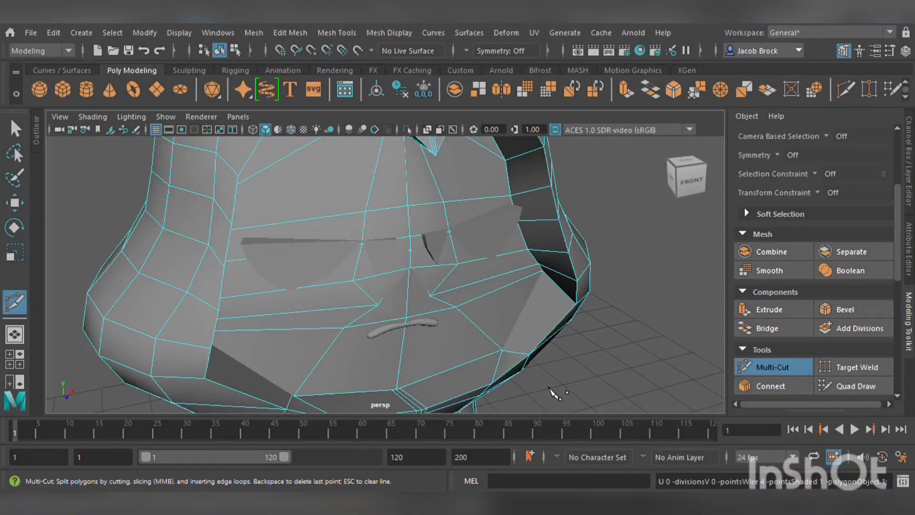
left_click(517, 362, "ctrl")
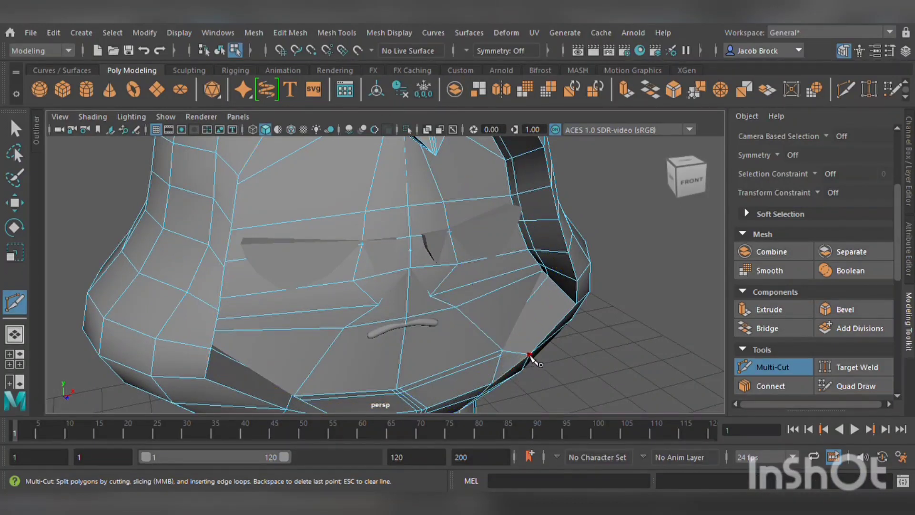
left_click(15, 203)
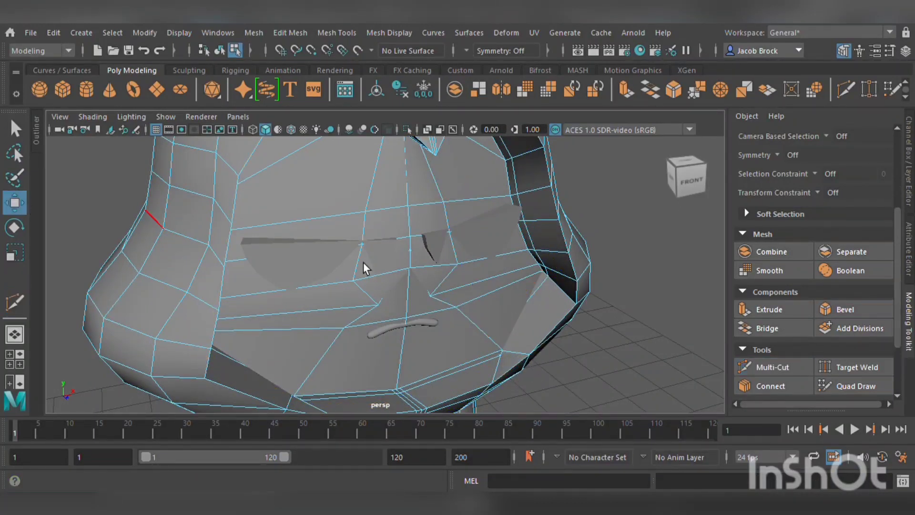
key("3")
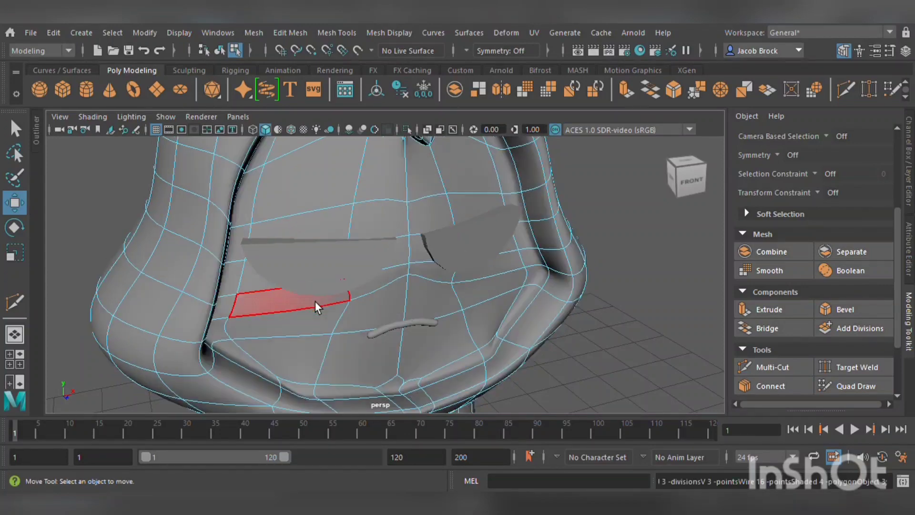
Move vertices along the cap's lower rim to reshape the brim around the face.
left_click_drag(512, 351, 476, 348, "alt")
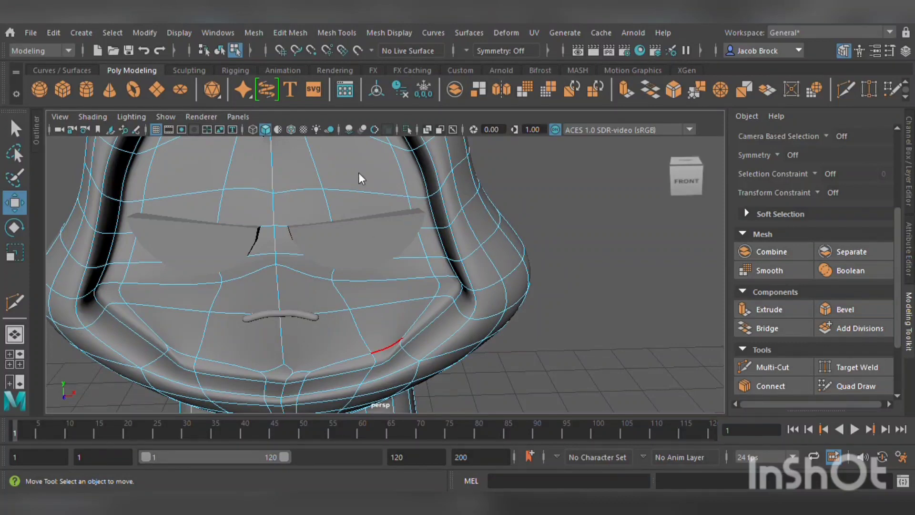
scroll(457, 319, "up", 5)
middle_click_drag(460, 328, 443, 246, "alt")
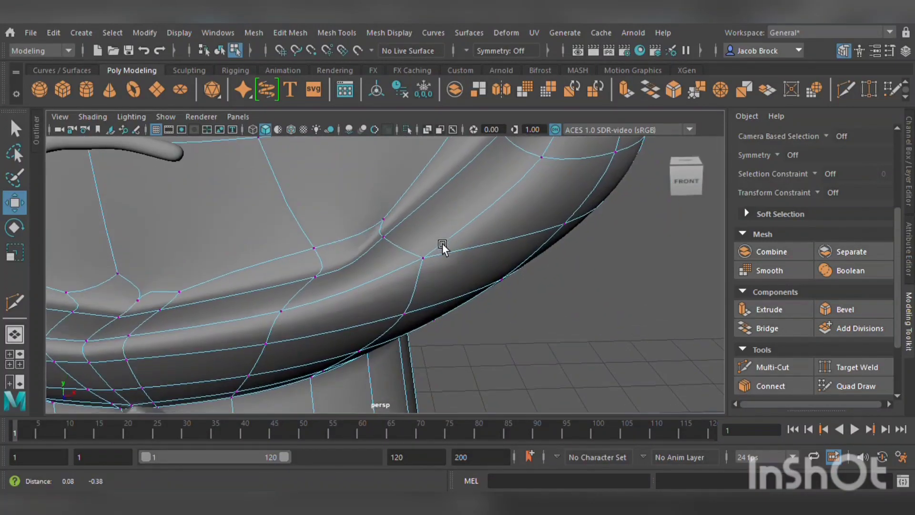
left_click(396, 241)
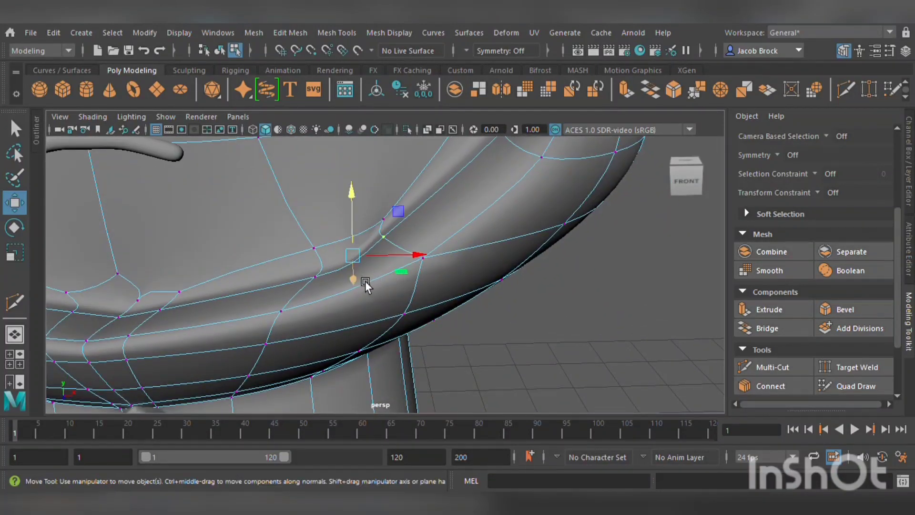
left_click_drag(365, 281, 438, 316)
left_click(371, 343)
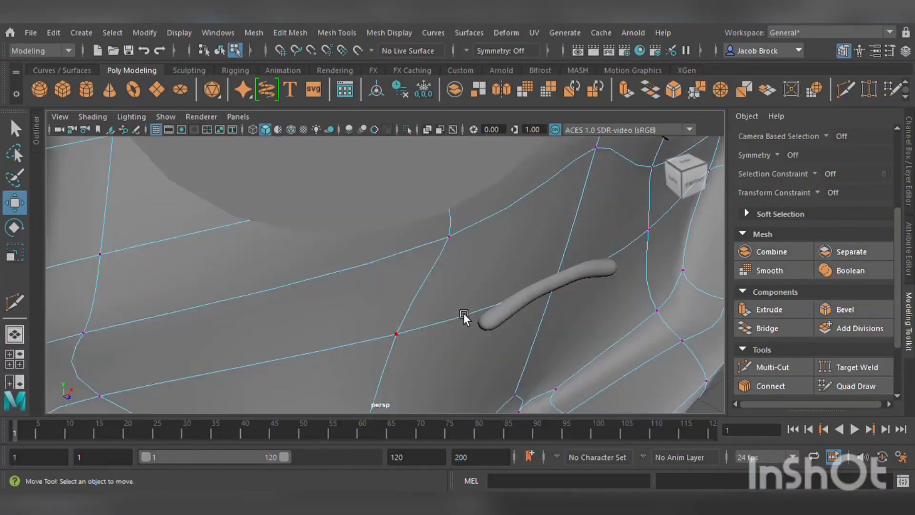
scroll(464, 313, "down", 5)
left_click_drag(532, 330, 396, 333, "alt")
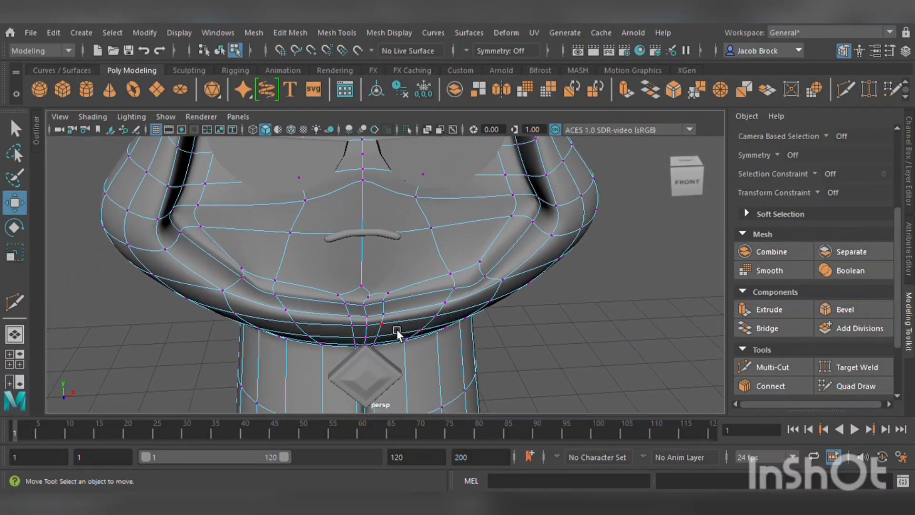
left_click(259, 285)
left_click_drag(308, 286, 282, 293)
left_click(496, 285)
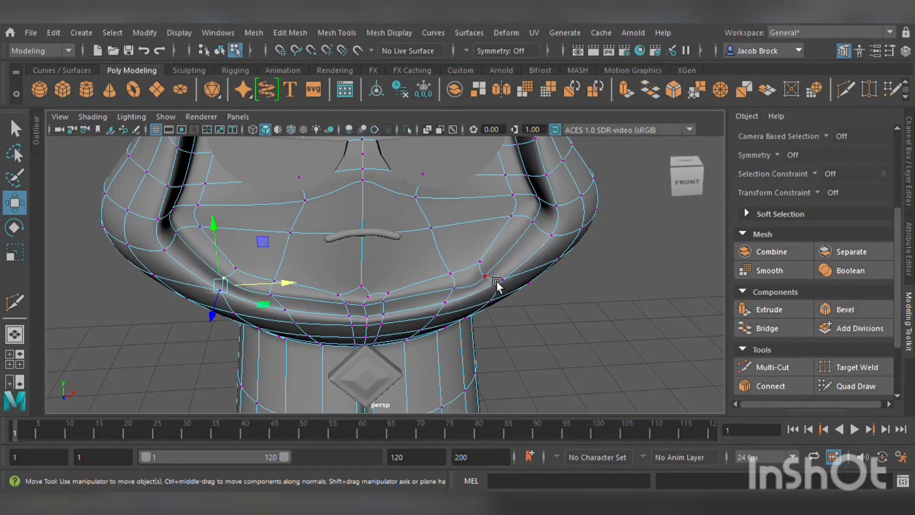
left_click_drag(535, 257, 589, 218)
left_click_drag(373, 310, 379, 349, "alt")
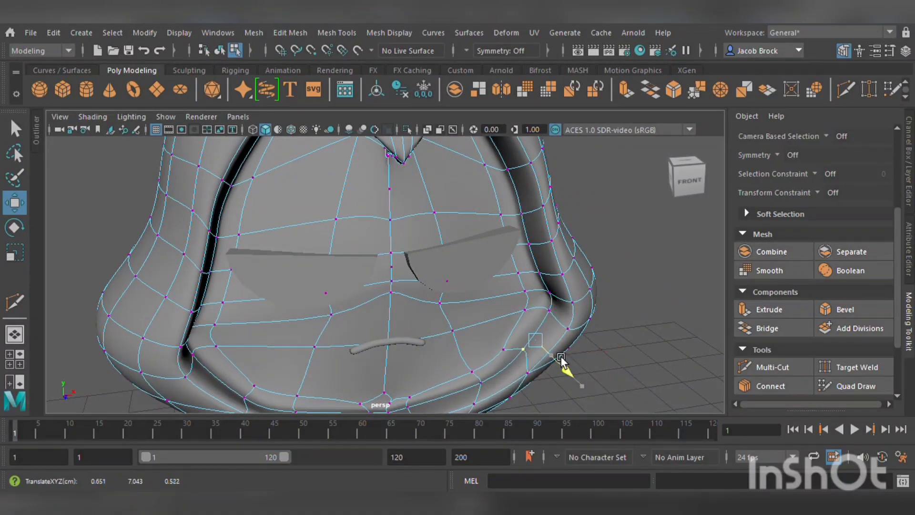
scroll(560, 356, "down", 5)
left_click_drag(530, 342, 493, 355, "alt")
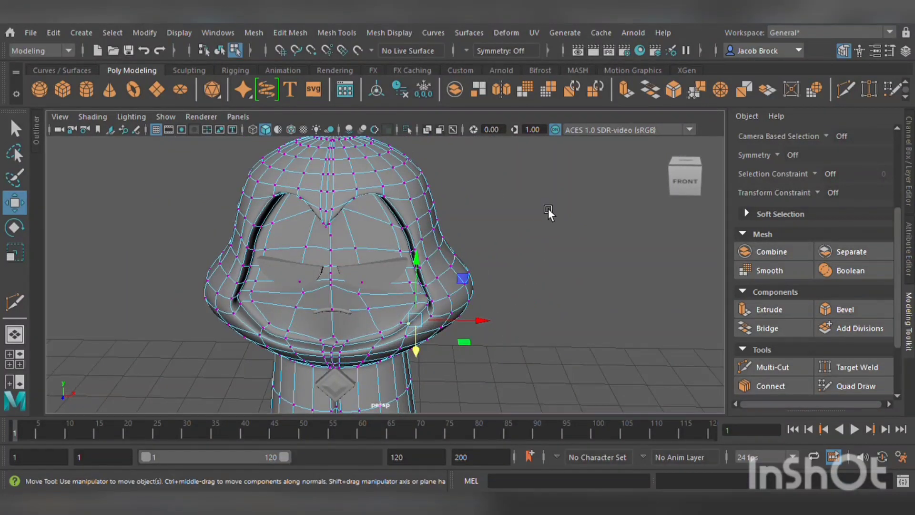
Select the faces of the character's face area and assign them a new Lambert material.
left_click(527, 179)
left_click_drag(476, 245, 474, 289, "alt")
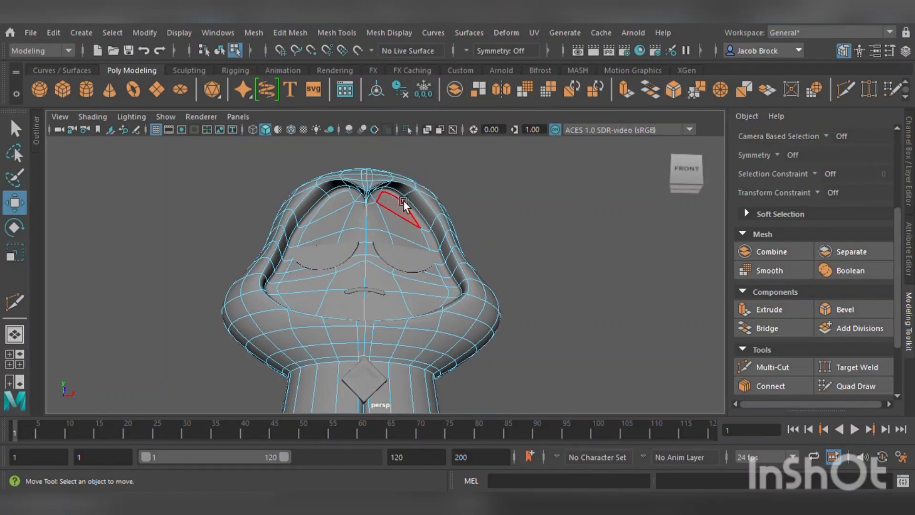
mouse_move(399, 199)
left_mouse_down()
mouse_move(375, 212)
mouse_move(356, 207)
mouse_move(296, 256)
mouse_move(289, 285)
mouse_move(299, 270)
mouse_move(320, 282)
mouse_move(328, 338)
left_mouse_up()
middle_click_drag(329, 337, 276, 238, "alt")
scroll(286, 257, "up", 3)
middle_click_drag(294, 295, 327, 282, "alt")
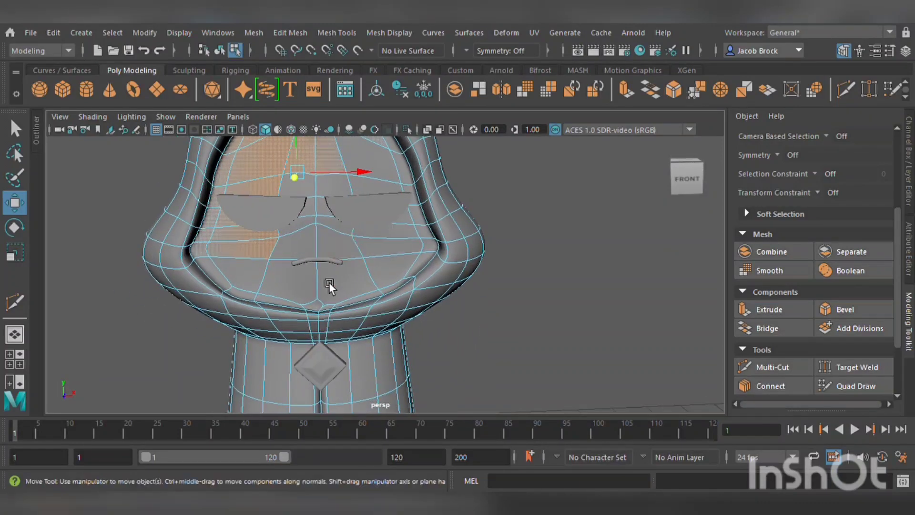
mouse_move(220, 271)
left_mouse_down()
mouse_move(299, 306)
mouse_move(401, 290)
mouse_move(435, 241)
mouse_move(399, 157)
mouse_move(416, 219)
mouse_move(384, 259)
mouse_move(333, 190)
mouse_move(300, 270)
left_mouse_up()
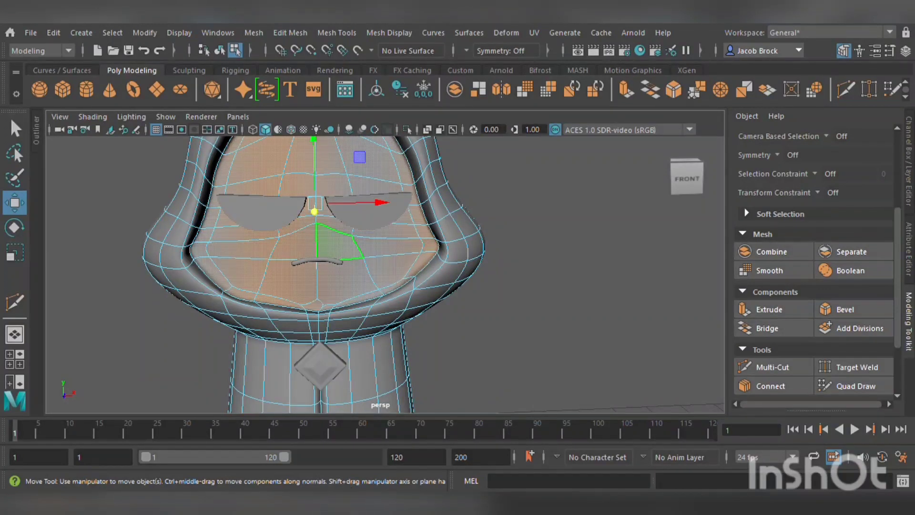
left_click(420, 278)
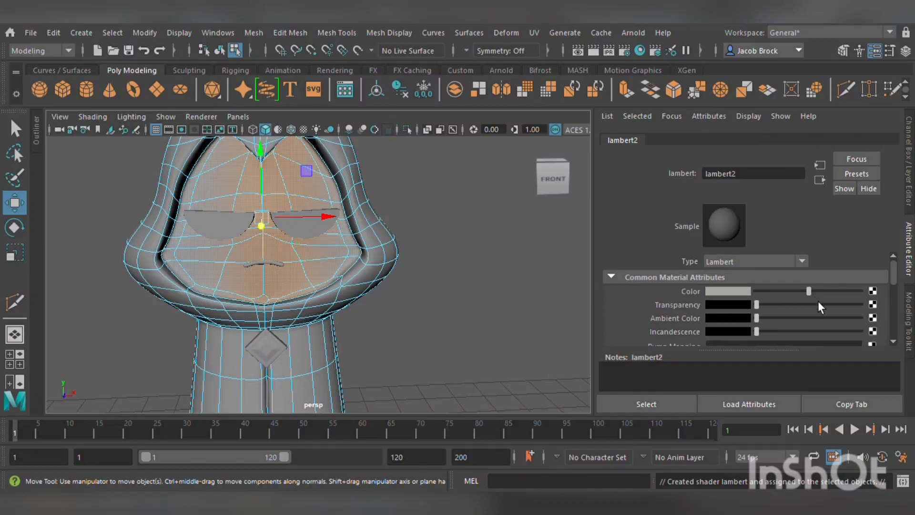
Darken the face material's color and clear the selection.
left_click_drag(808, 294, 773, 291)
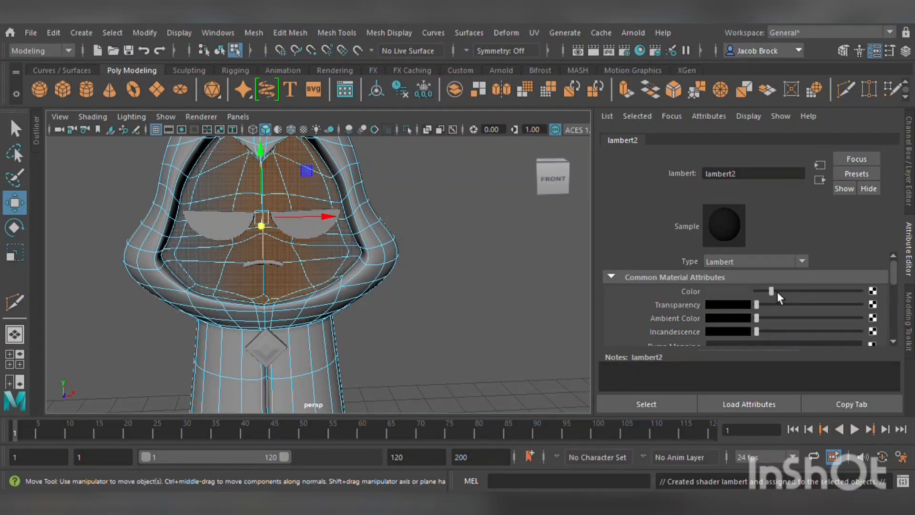
left_click(433, 275)
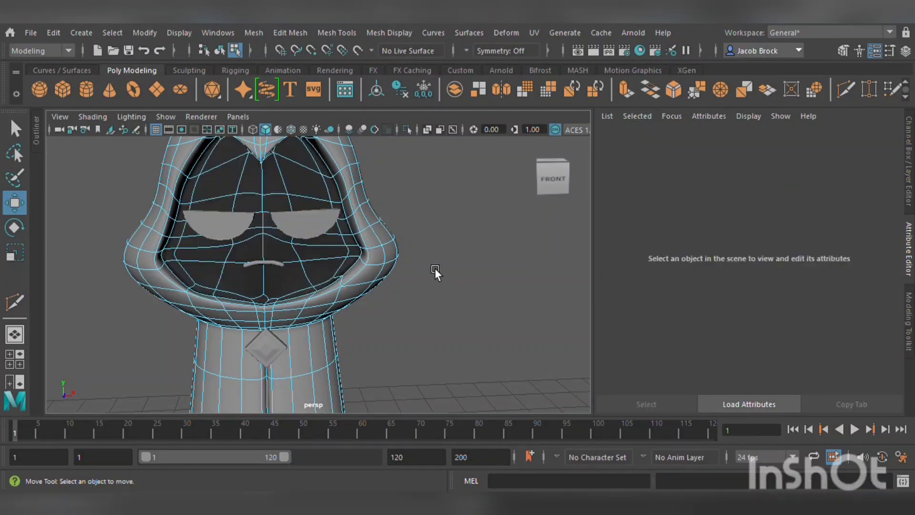
Select the faces around the mouth and assign them a new Lambert material.
middle_click_drag(434, 268, 474, 296, "alt")
scroll(415, 283, "up", 5)
left_click_drag(413, 284, 398, 294, "alt")
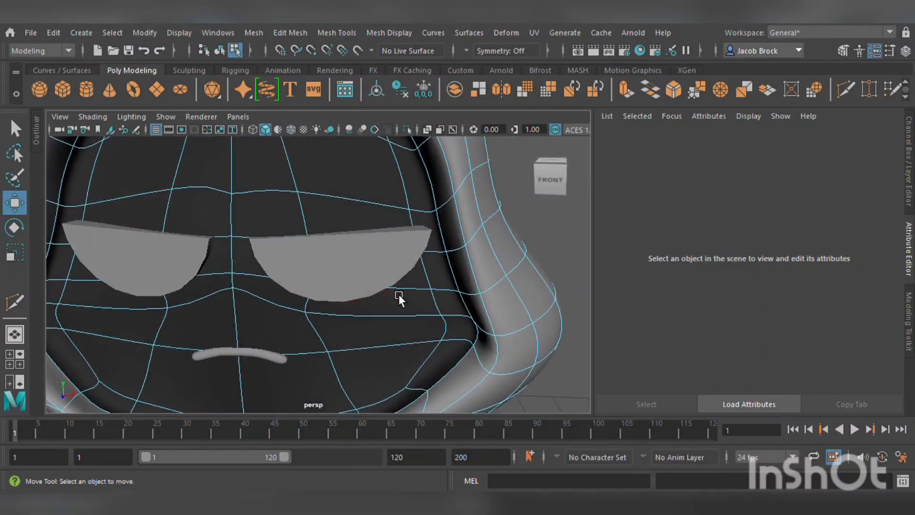
middle_click_drag(398, 296, 424, 265, "alt")
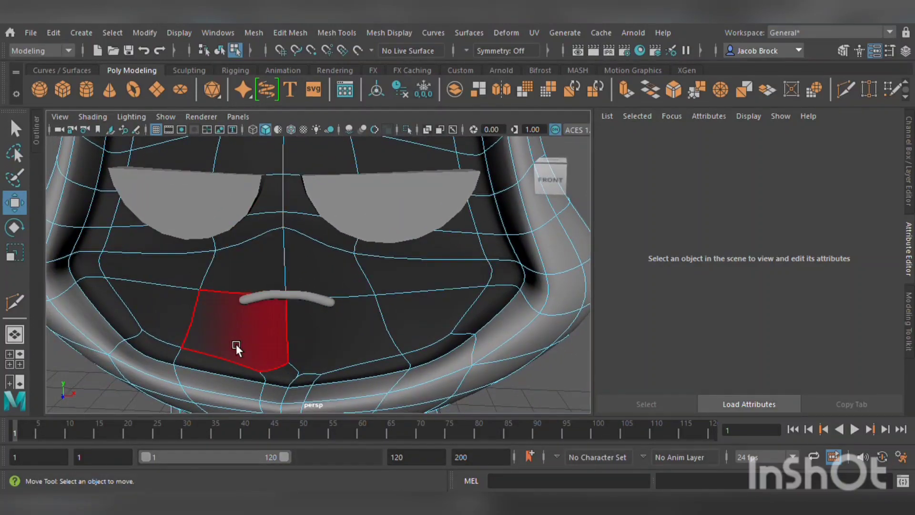
key("Tab")
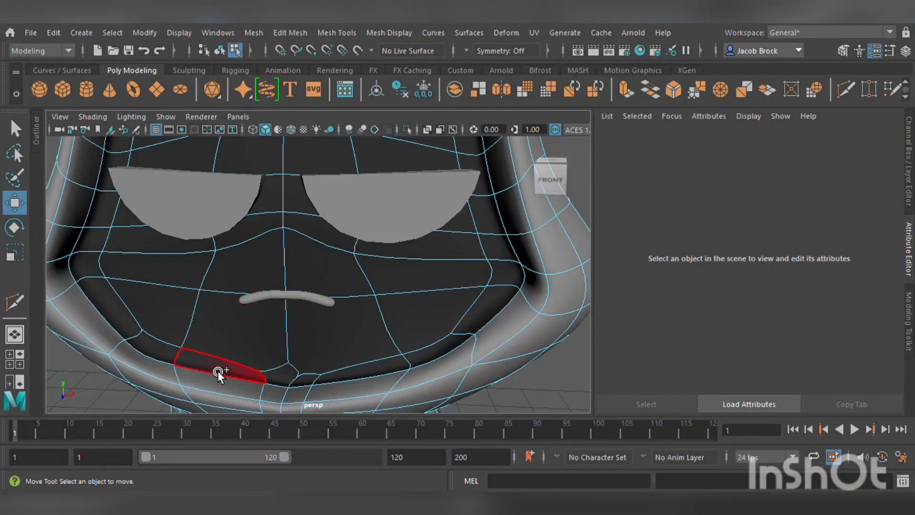
mouse_move(218, 370)
left_mouse_down()
mouse_move(240, 287)
mouse_move(327, 301)
mouse_move(347, 365)
left_mouse_up()
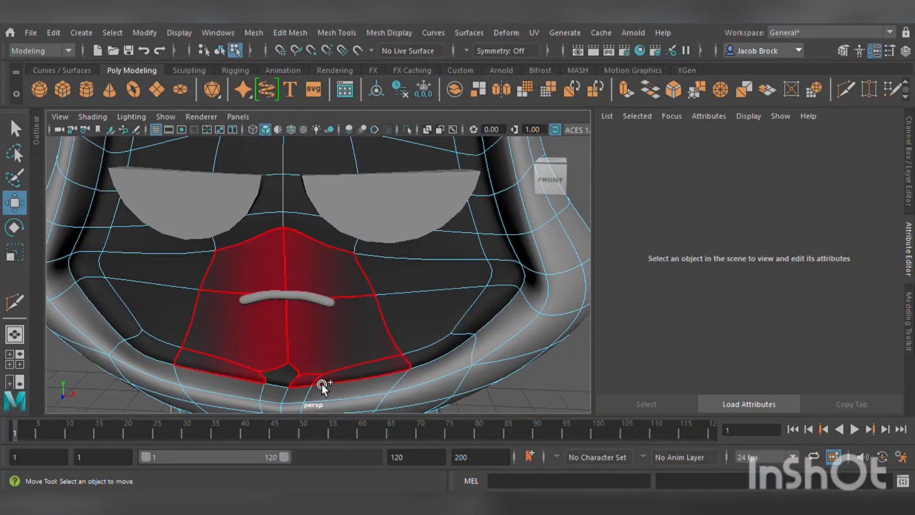
left_click_drag(285, 375, 319, 299)
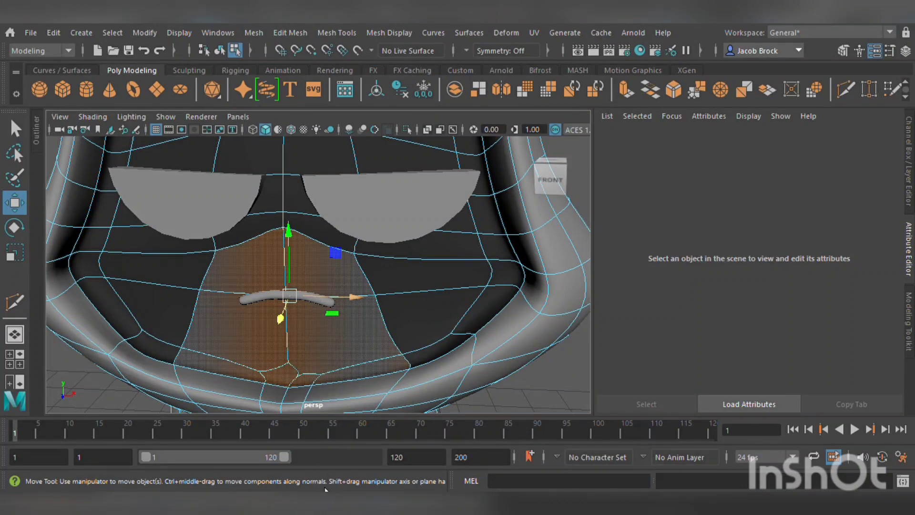
left_click(420, 276)
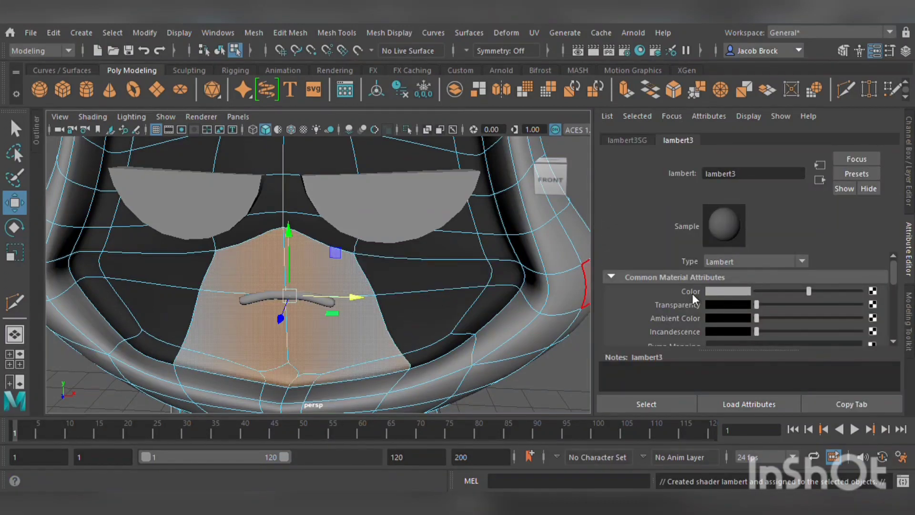
left_click_drag(737, 359, 738, 358)
scroll(493, 321, "down", 4)
scroll(505, 333, "down", 5)
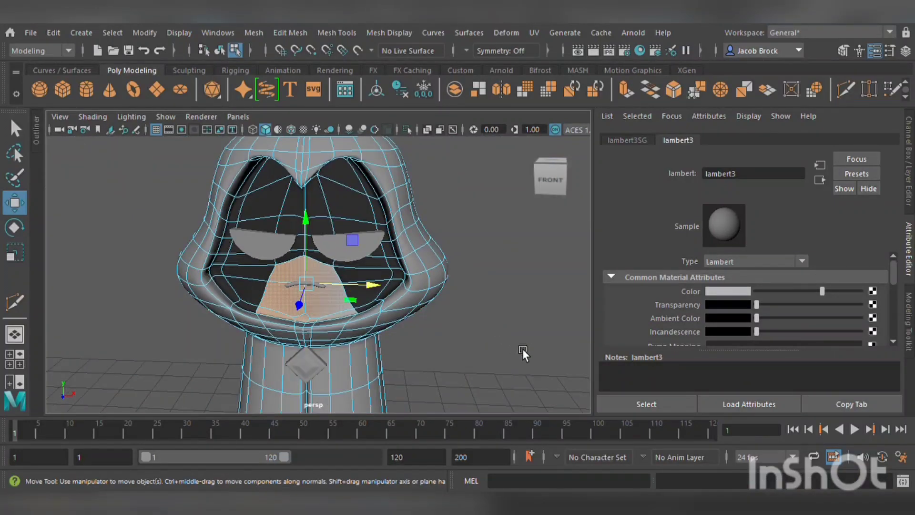
left_click(501, 327)
left_click_drag(501, 328, 390, 307, "alt")
scroll(464, 319, "up", 8)
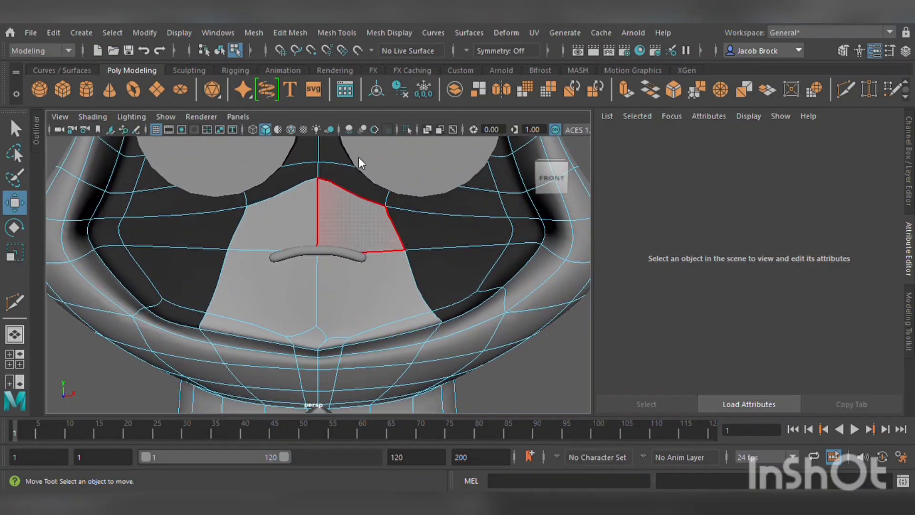
right_click_drag(301, 175, 265, 200)
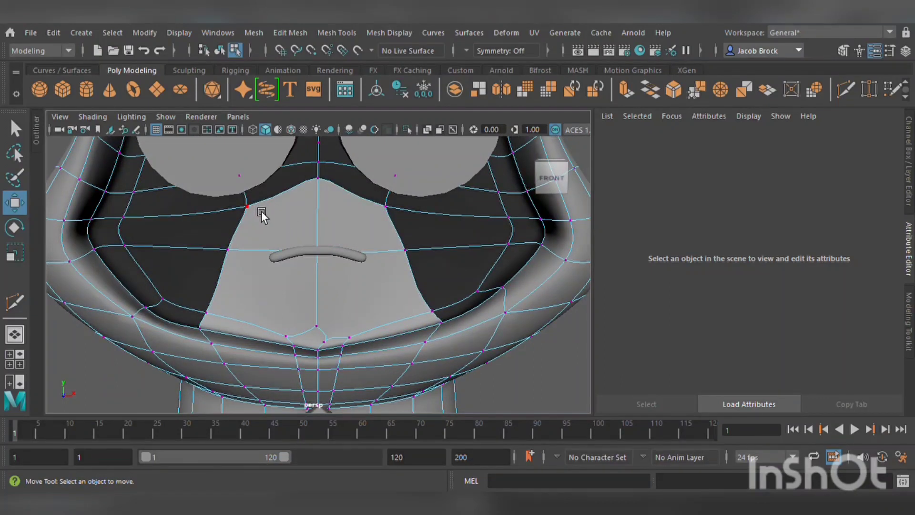
left_click(261, 211)
left_click_drag(320, 216, 370, 219)
left_click(390, 209)
scroll(403, 252, "down", 3)
left_click(502, 309)
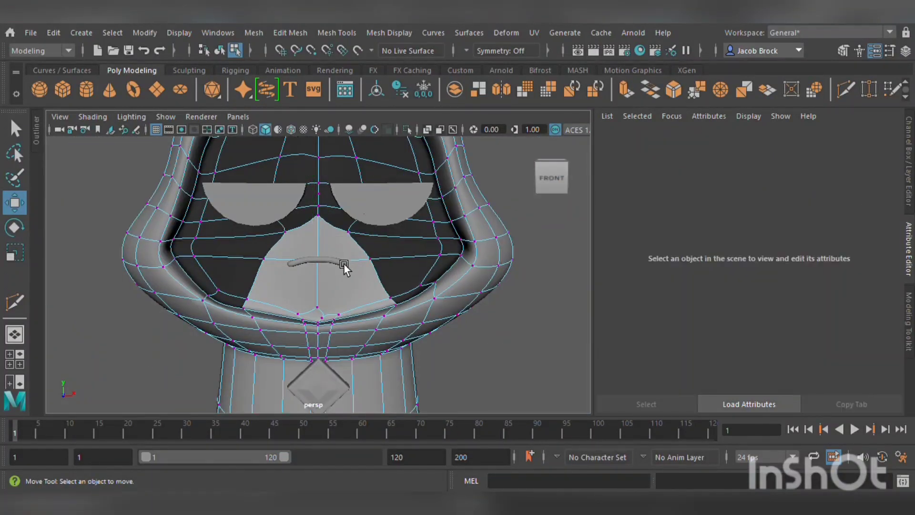
left_click(344, 263)
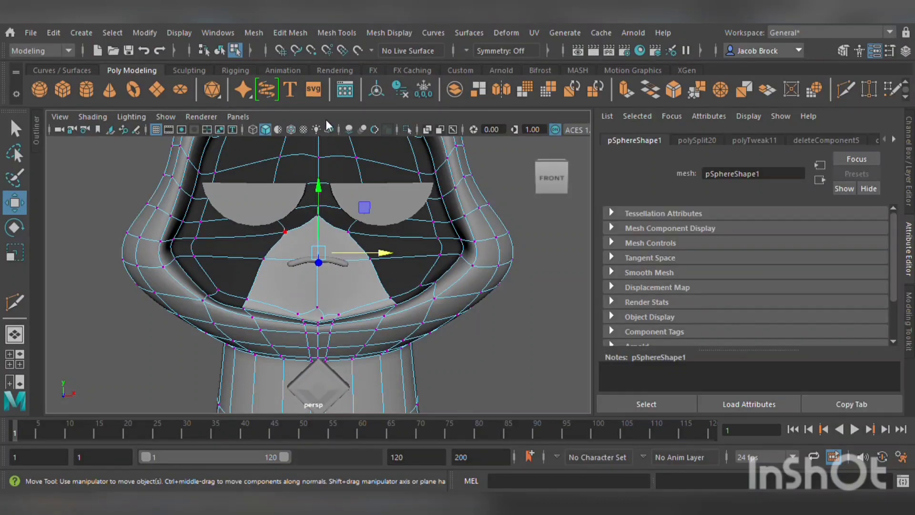
key("F8")
left_click(481, 375)
left_click(341, 262)
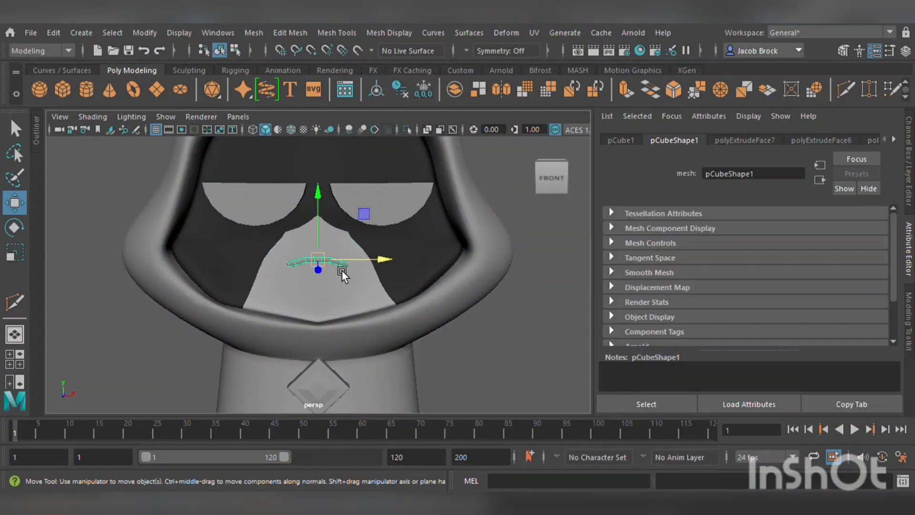
left_click(518, 307)
left_click(401, 281)
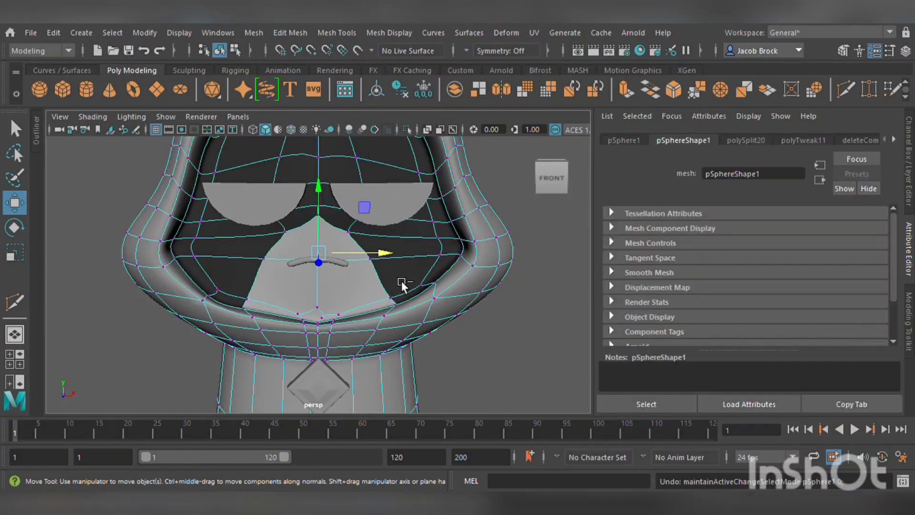
Undo back to before the mouth-area material assignment.
key("ctrl+z")
key("ctrl+z")
key("ctrl+z")
key("ctrl+z")
key("ctrl+z")
key("ctrl+z")
key("ctrl+z")
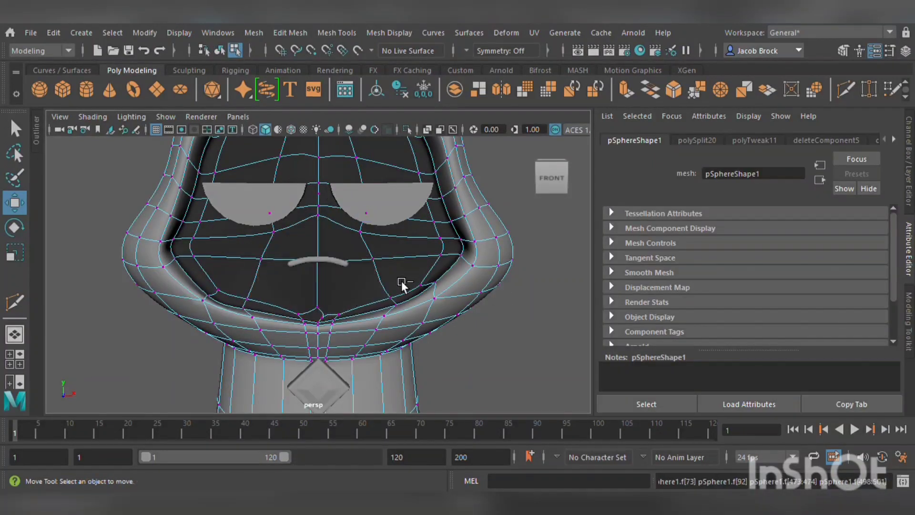
key("ctrl+z")
key("ctrl+z")
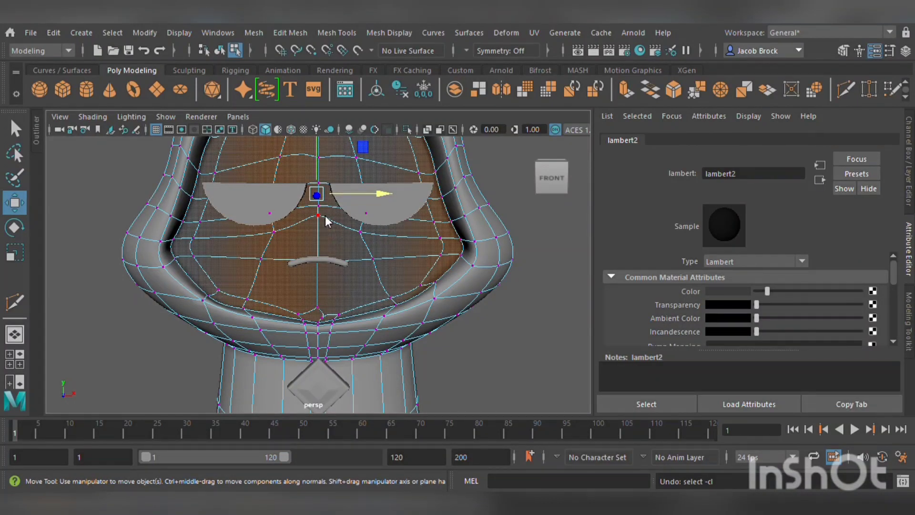
key("ctrl+z")
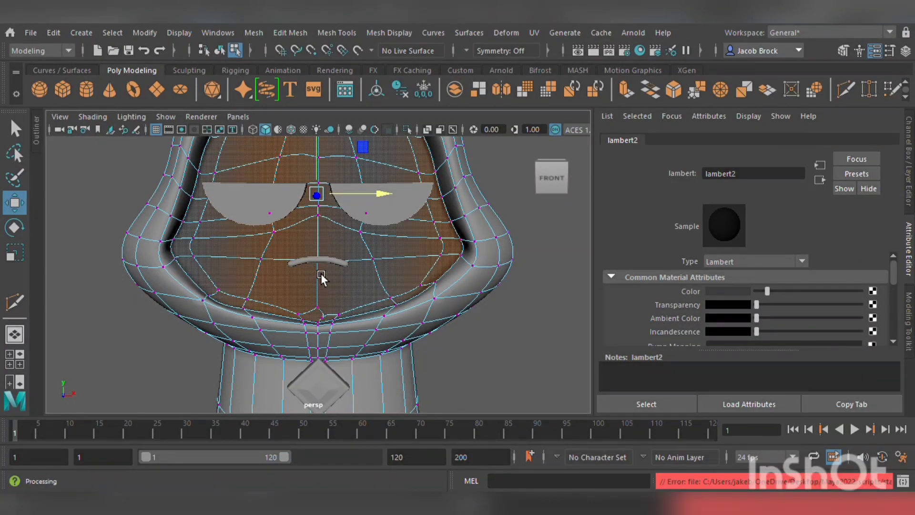
Select the faces of the cap's outer shell and the neck and assign them a new Lambert material.
right_click_drag(331, 224, 374, 131)
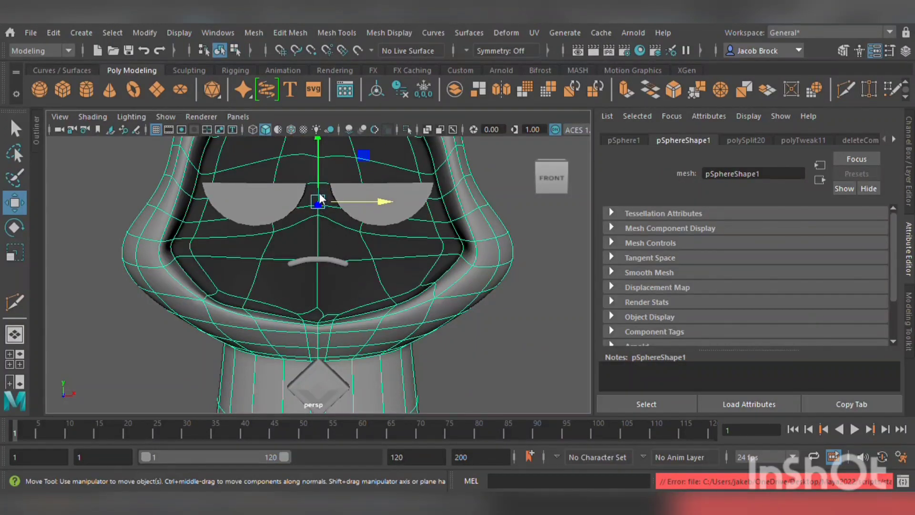
right_click_drag(319, 224, 330, 176)
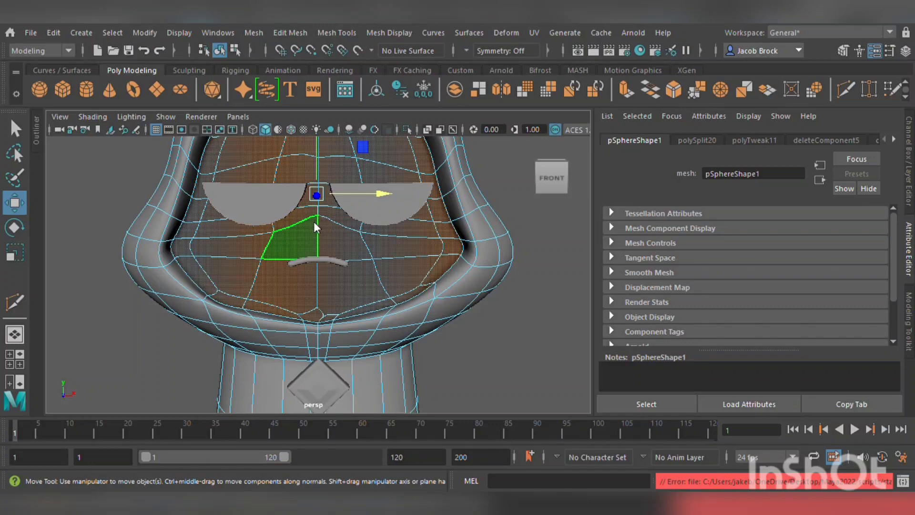
left_click_drag(323, 279, 326, 258, "alt")
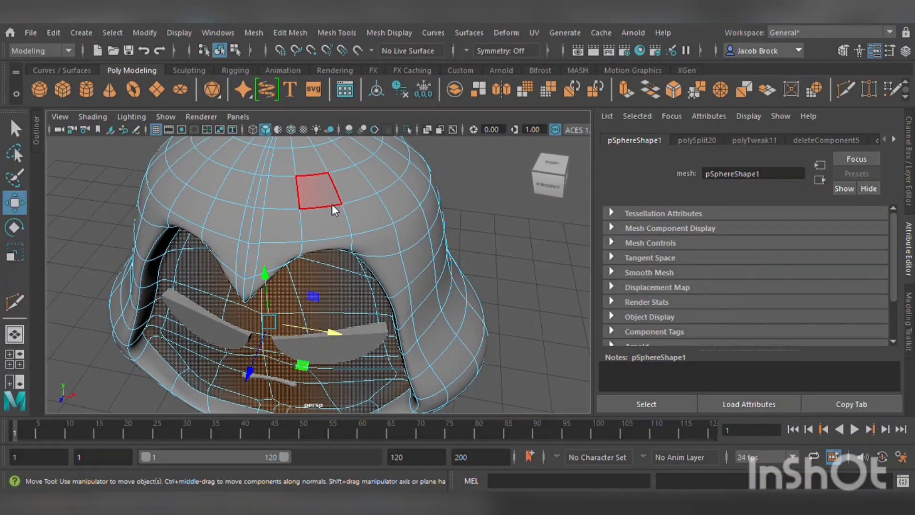
key("ctrl+z")
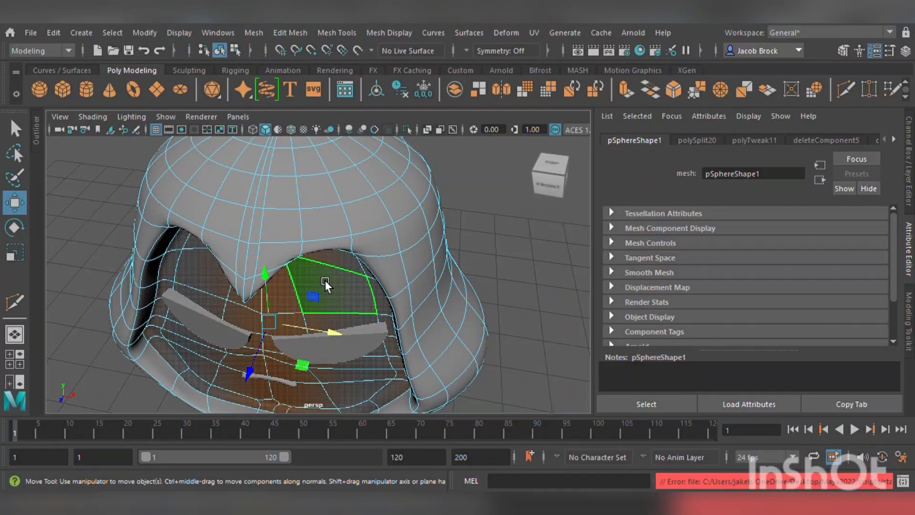
scroll(325, 279, "down", 3)
left_click_drag(325, 278, 351, 270, "alt")
scroll(351, 270, "down", 4)
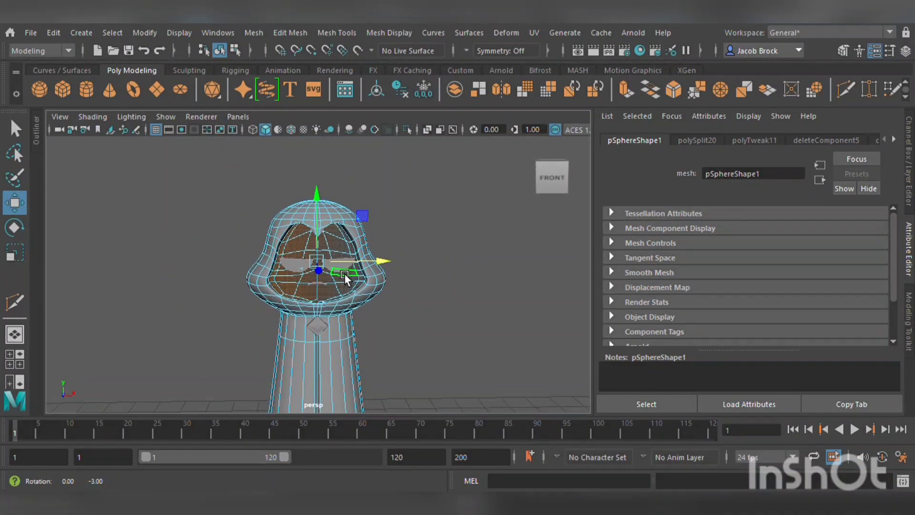
left_click_drag(150, 163, 497, 411)
scroll(424, 360, "up", 4)
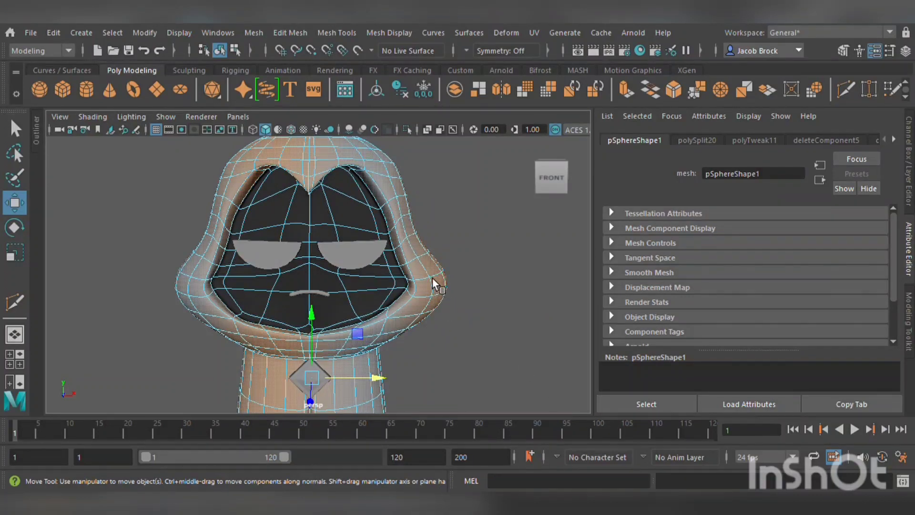
right_click_drag(432, 277, 454, 279)
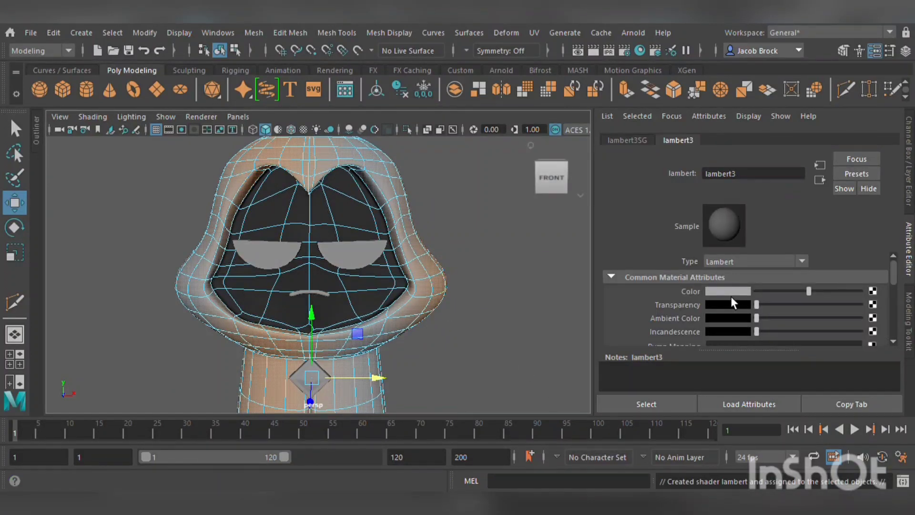
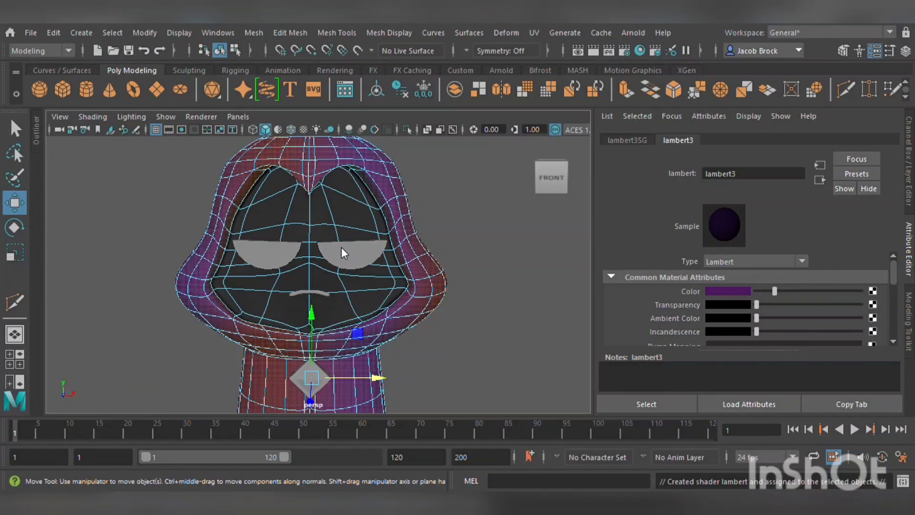
Adjust the cap material's purple color value and clear the selection.
mouse_move(341, 247)
left_mouse_down()
mouse_move(337, 239)
mouse_move(343, 251)
left_mouse_up()
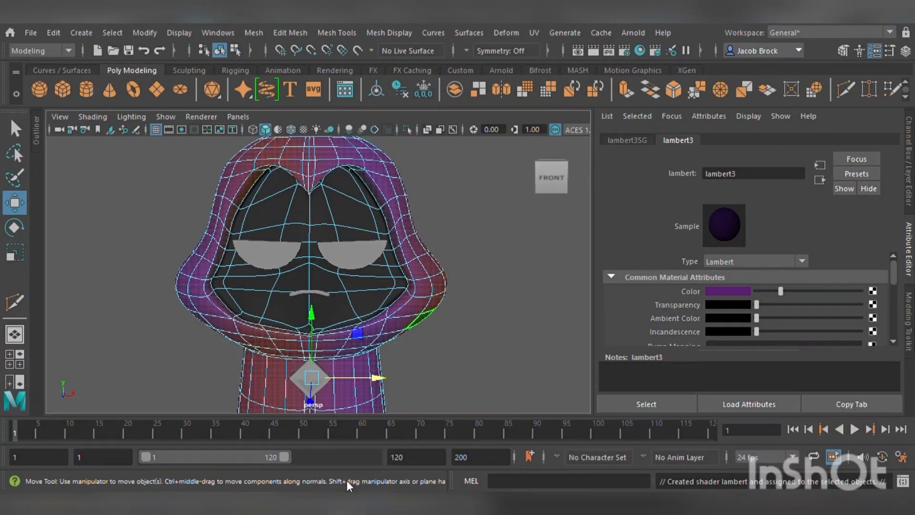
left_click(472, 354)
scroll(458, 334, "down", 4)
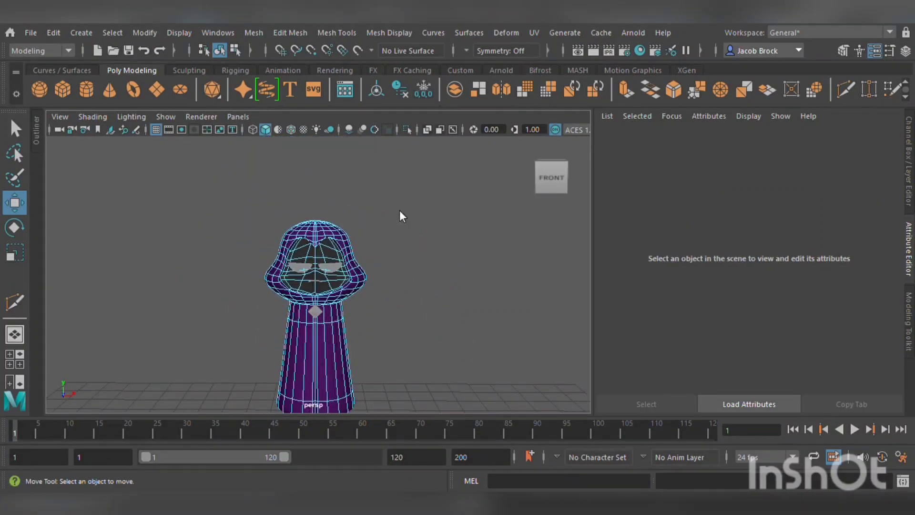
Select the lower face faces around the mouth, assign them a new Lambert material, and clear the selection.
right_click_drag(406, 209, 422, 198)
left_click(421, 201)
scroll(406, 244, "up", 6)
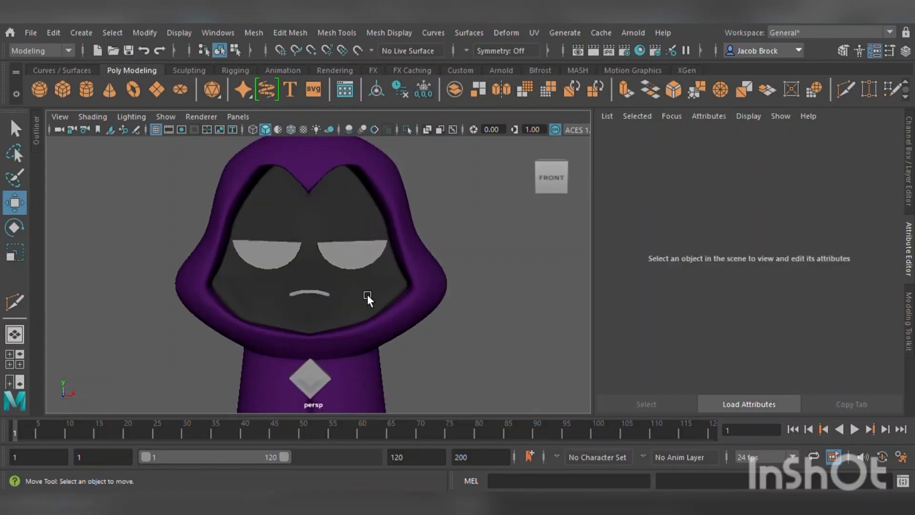
left_click(366, 293)
scroll(363, 293, "up", 5)
middle_click_drag(361, 313, 427, 250, "alt")
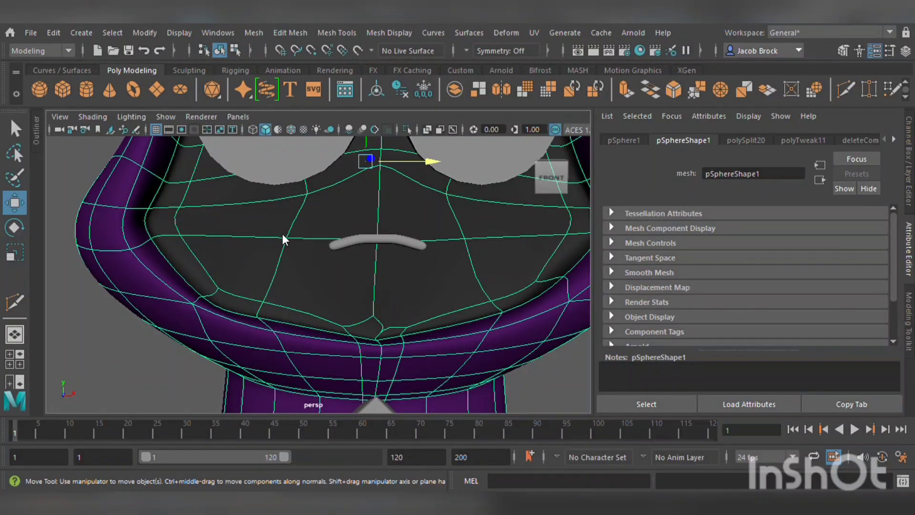
left_click(321, 317)
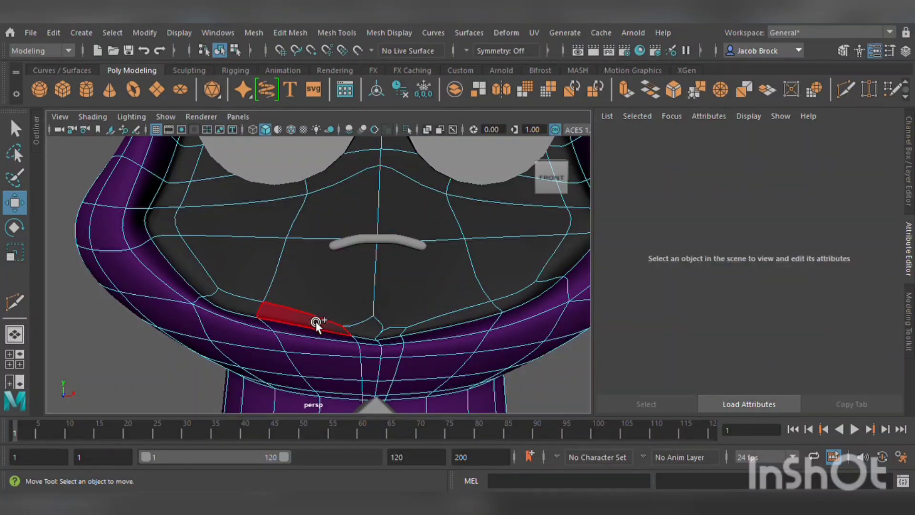
mouse_move(316, 321)
left_mouse_down()
mouse_move(322, 231)
mouse_move(399, 236)
mouse_move(433, 321)
mouse_move(388, 337)
mouse_move(381, 319)
left_mouse_up()
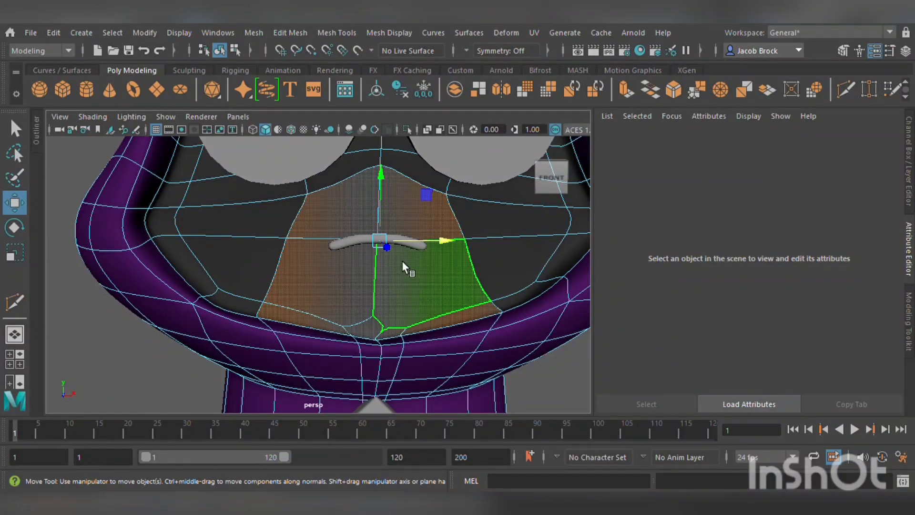
left_click(406, 275)
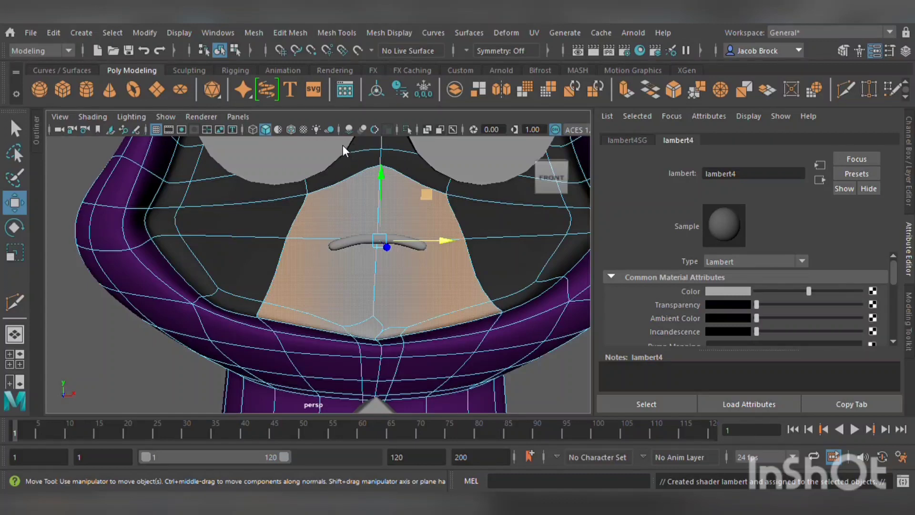
left_click(574, 394)
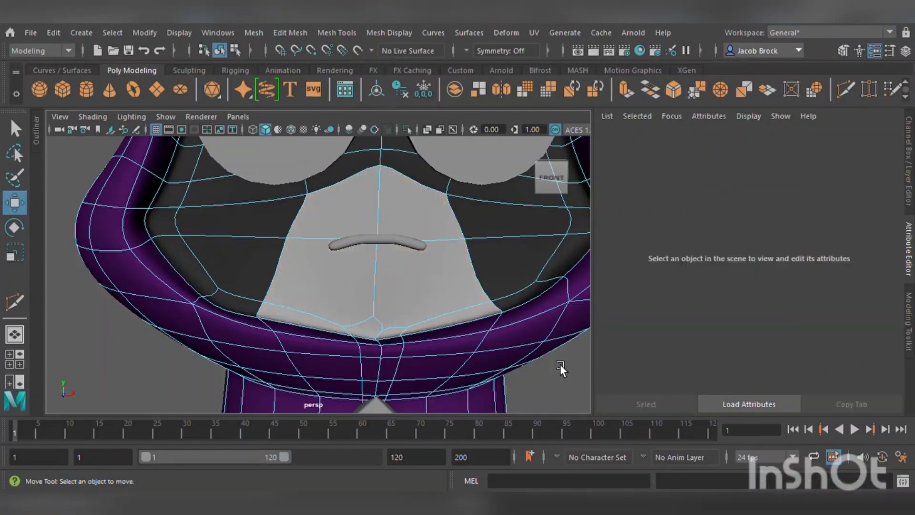
Select the diamond ornament on the neck and assign it a new Blinn material.
scroll(555, 358, "down", 5)
double_click(465, 210)
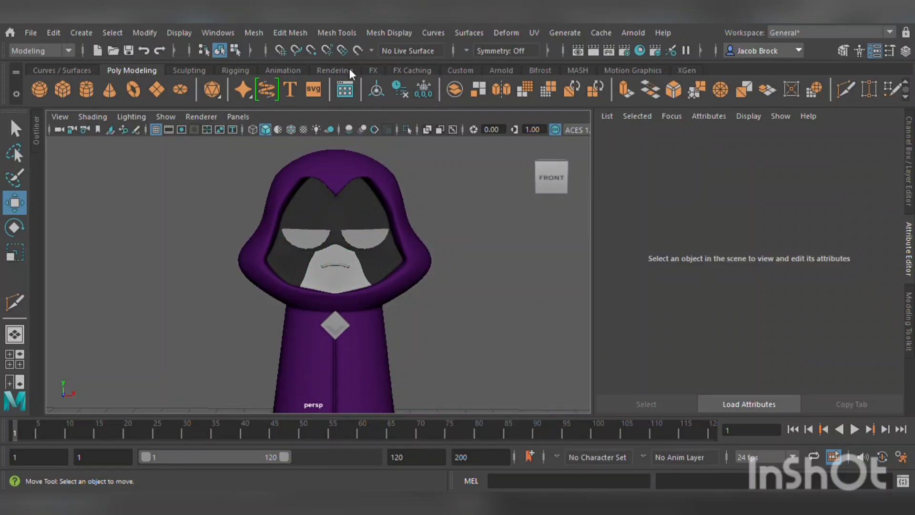
left_click(310, 435)
middle_click_drag(463, 318, 475, 260, "alt")
scroll(428, 261, "up", 5)
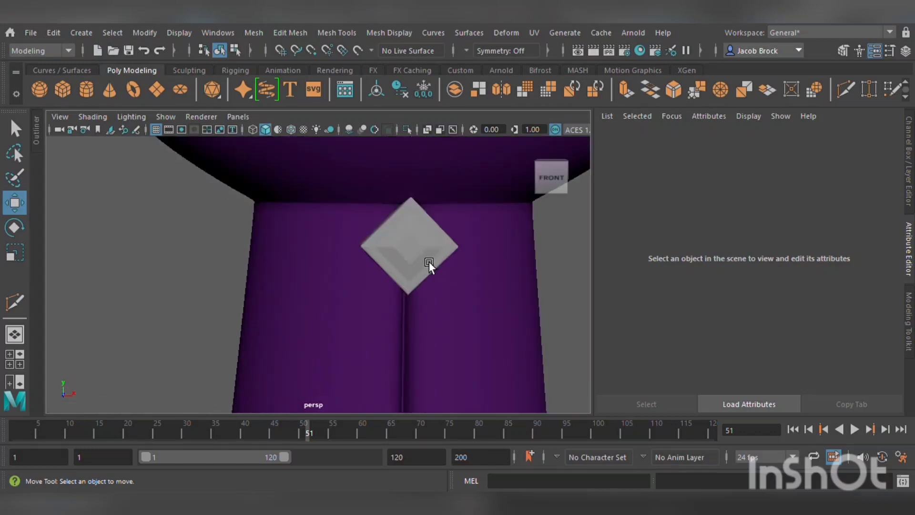
left_click(437, 270)
middle_click_drag(495, 261, 476, 265, "alt")
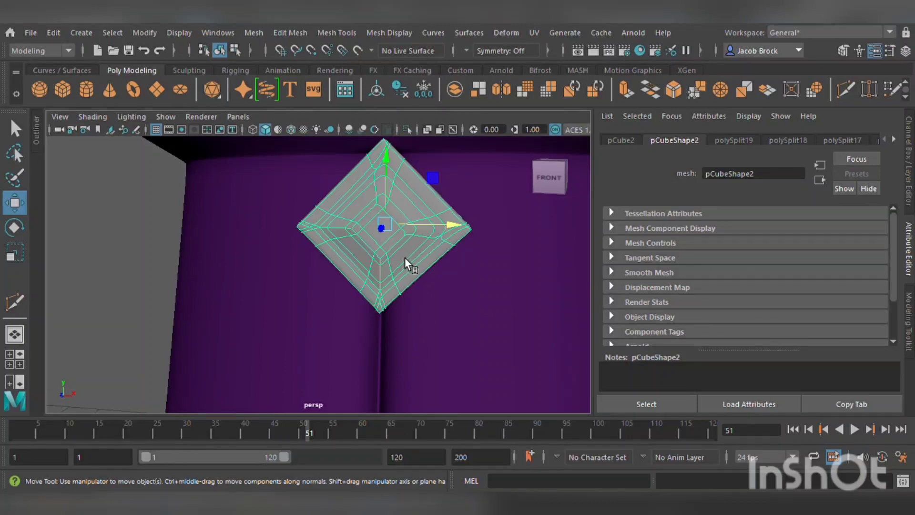
middle_click_drag(405, 257, 404, 259)
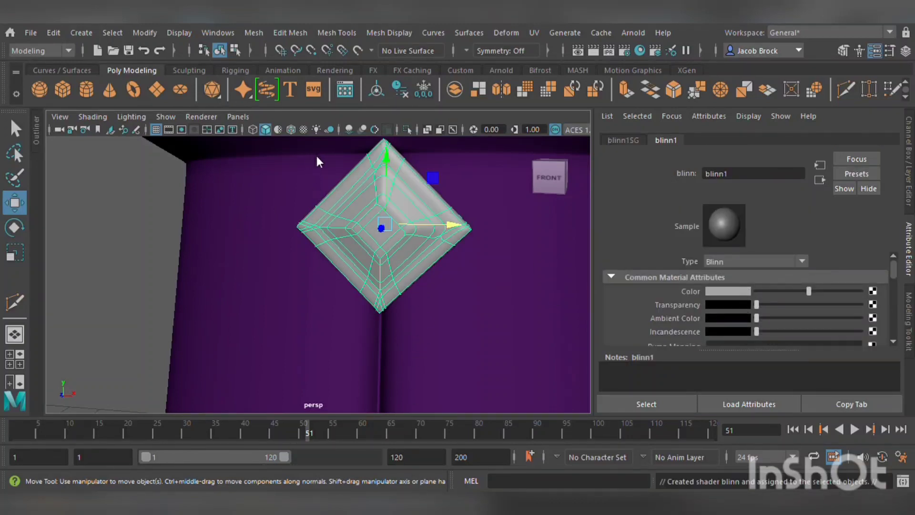
Set the diamond's Blinn color to a golden yellow.
left_click_drag(302, 208, 303, 220)
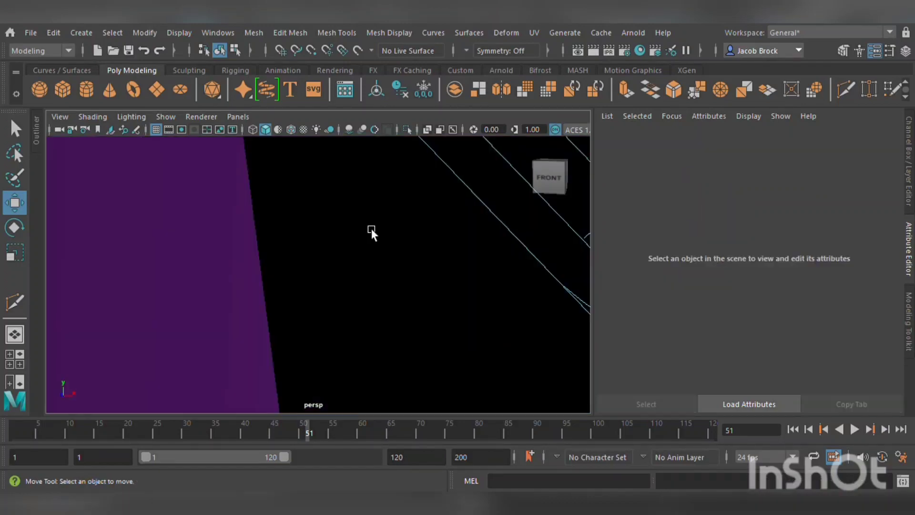
scroll(365, 238, "up", 3)
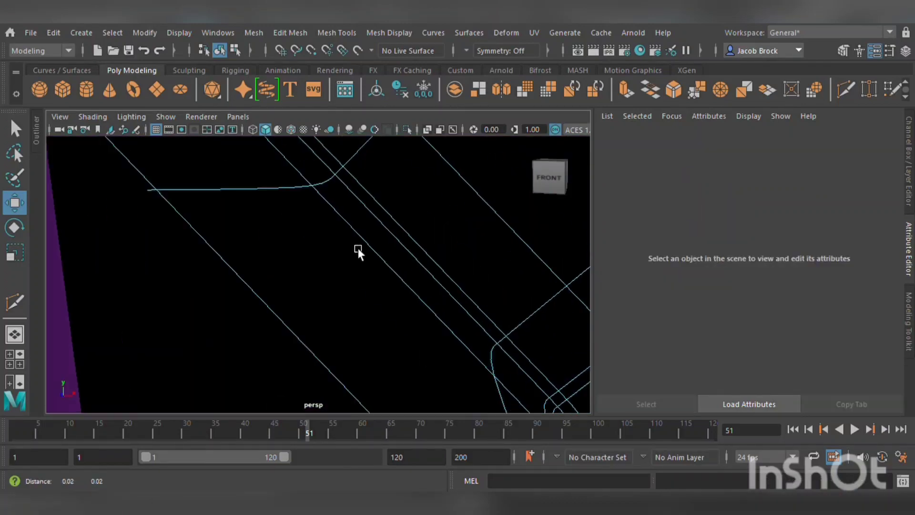
scroll(353, 258, "down", 5)
scroll(345, 271, "up", 5)
scroll(341, 274, "down", 5)
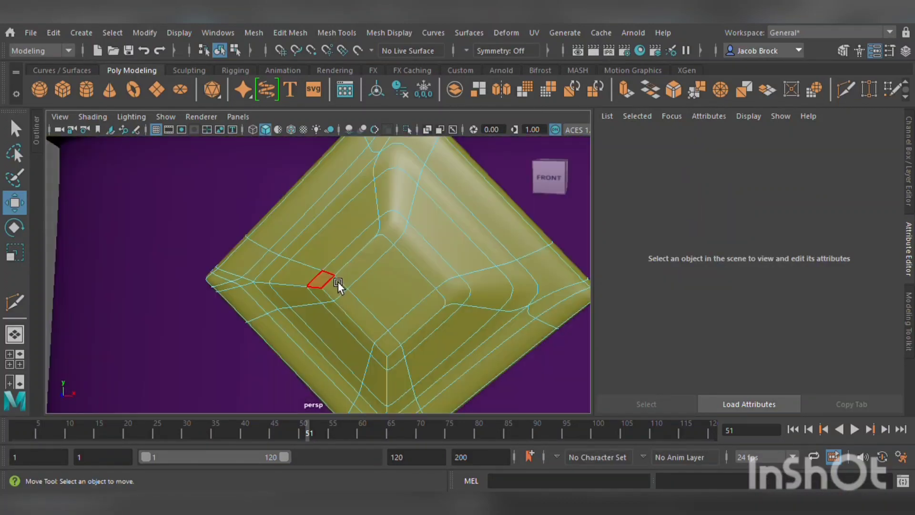
Select the diamond's inner faces and assign them a new Blinn material.
left_click(279, 279)
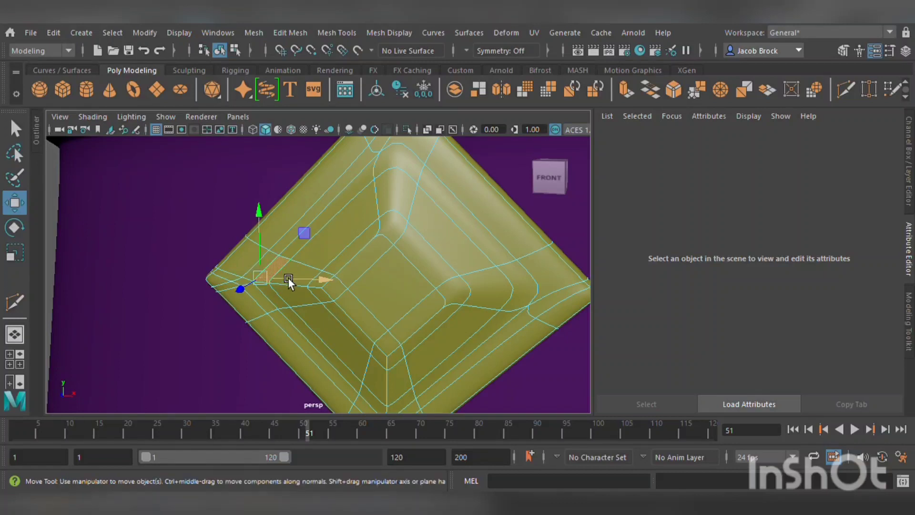
double_click(300, 254, "shift")
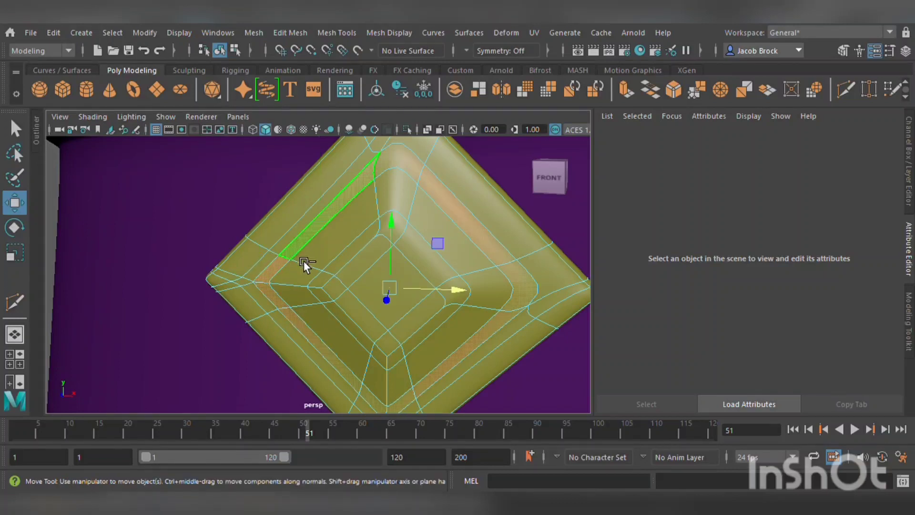
double_click(370, 218, "shift")
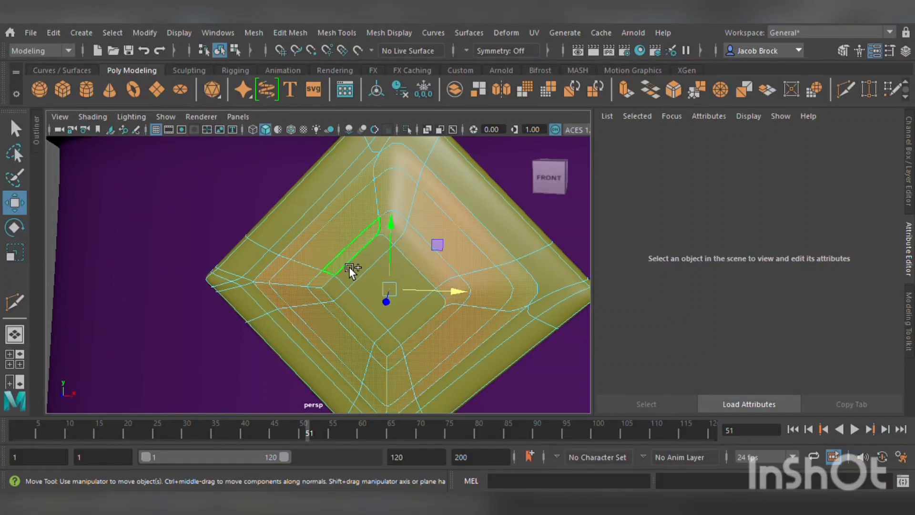
double_click(361, 276, "shift")
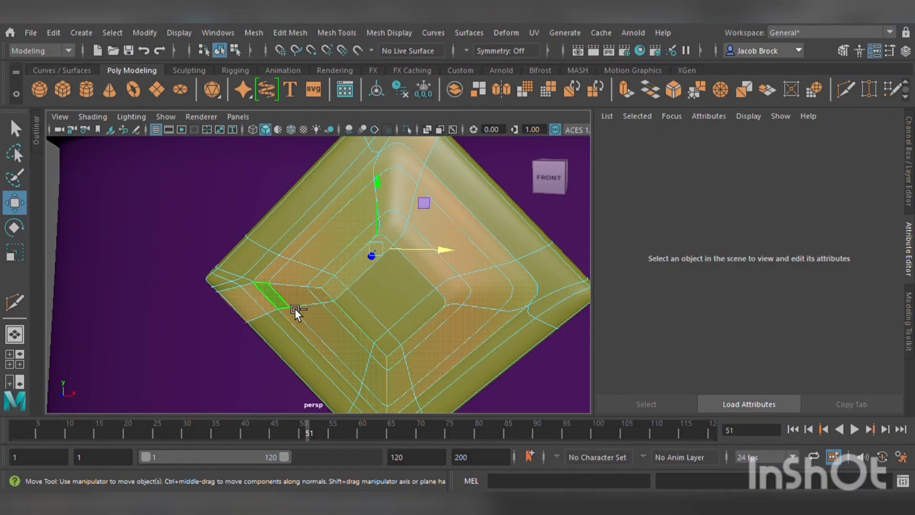
key("ctrl+z")
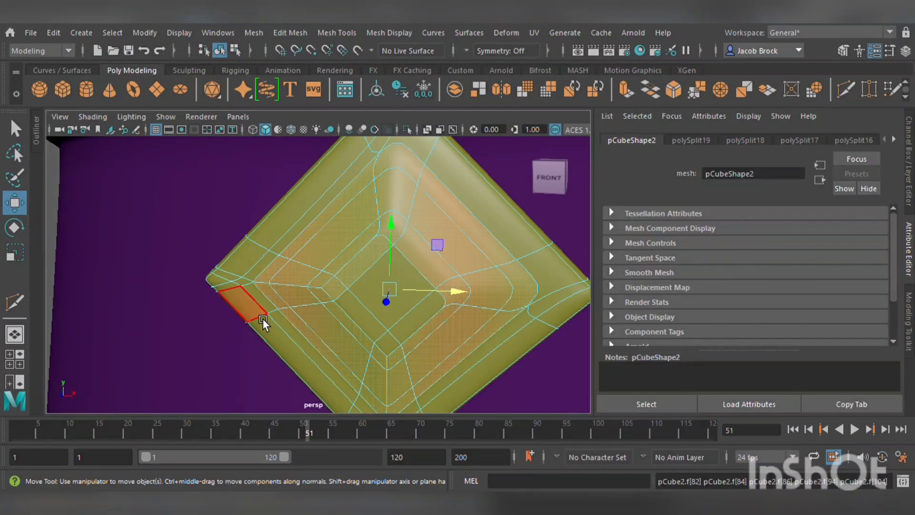
left_click(387, 284, "shift")
mouse_move(387, 284)
left_mouse_down("shift")
mouse_move(363, 325)
mouse_move(402, 347)
left_mouse_up("shift")
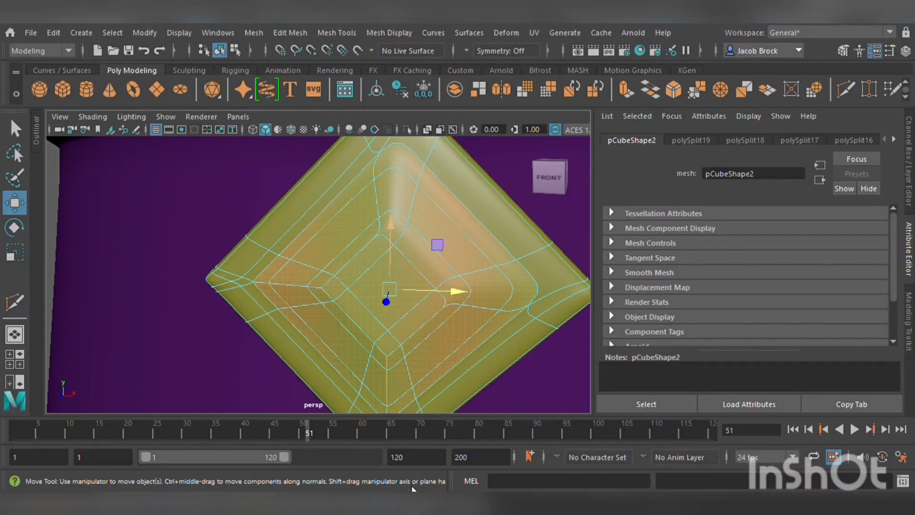
left_click(426, 264)
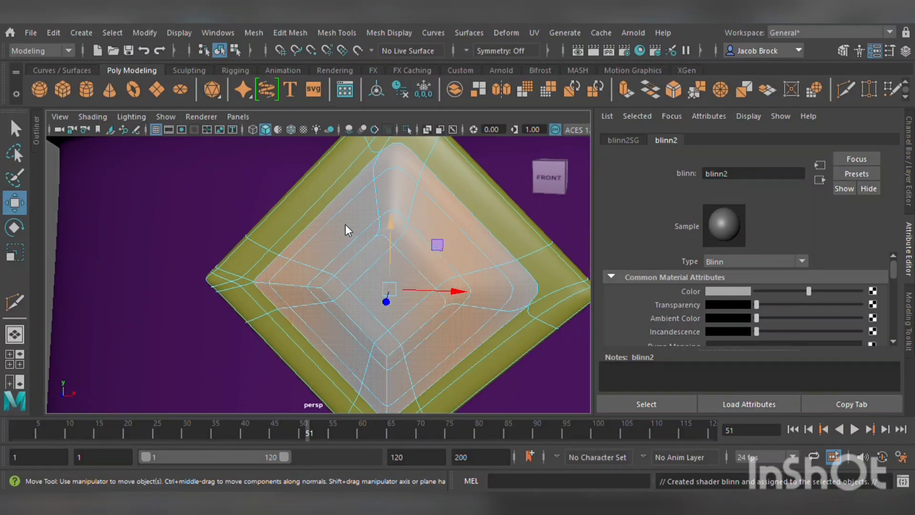
Set the inner faces' Blinn color to red and clear the selection.
left_click(314, 238)
left_click_drag(314, 238, 316, 239)
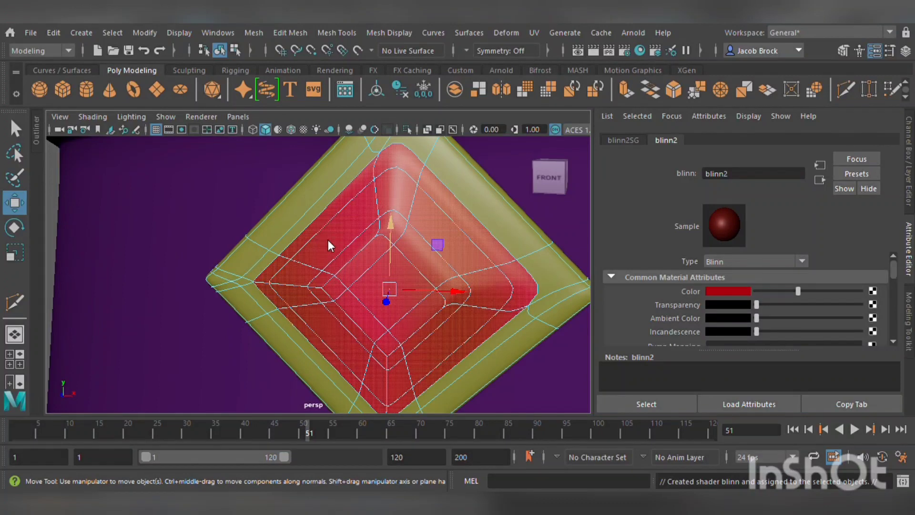
scroll(359, 402, "down", 5)
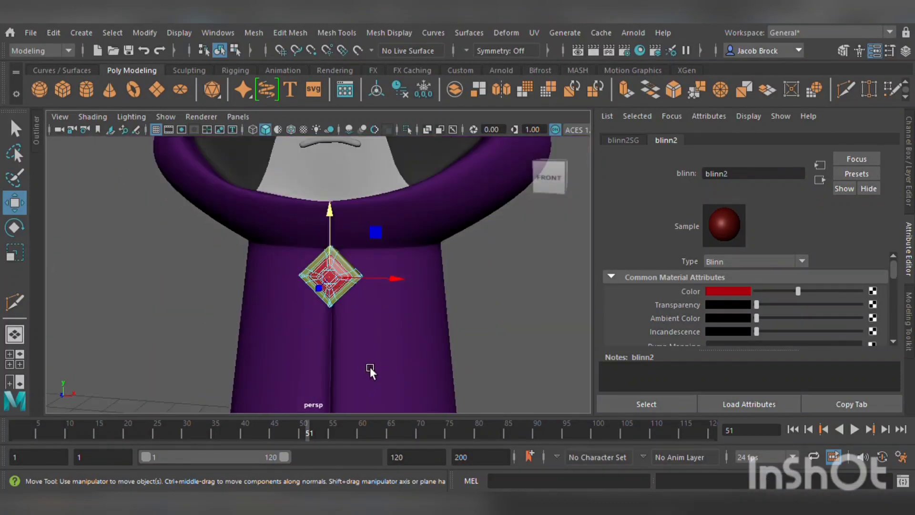
left_click(506, 286)
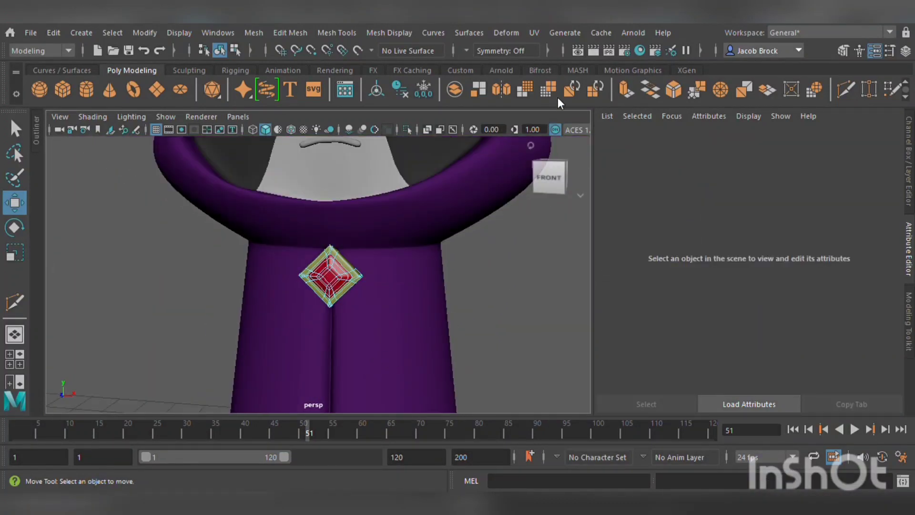
Select the mouth, assign it a new Lambert material colored black, and clear the selection.
right_click_drag(557, 97, 560, 94)
left_click(509, 285)
middle_click_drag(459, 248, 485, 347, "alt")
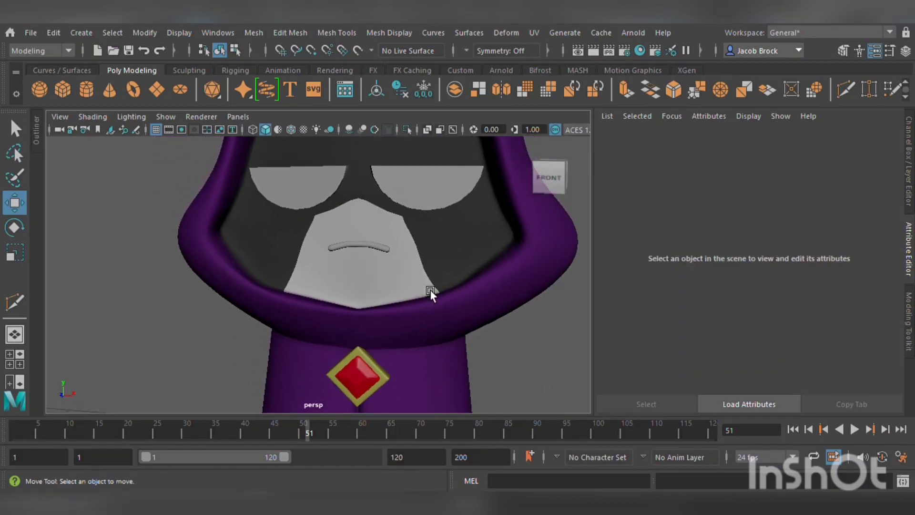
left_click(389, 250)
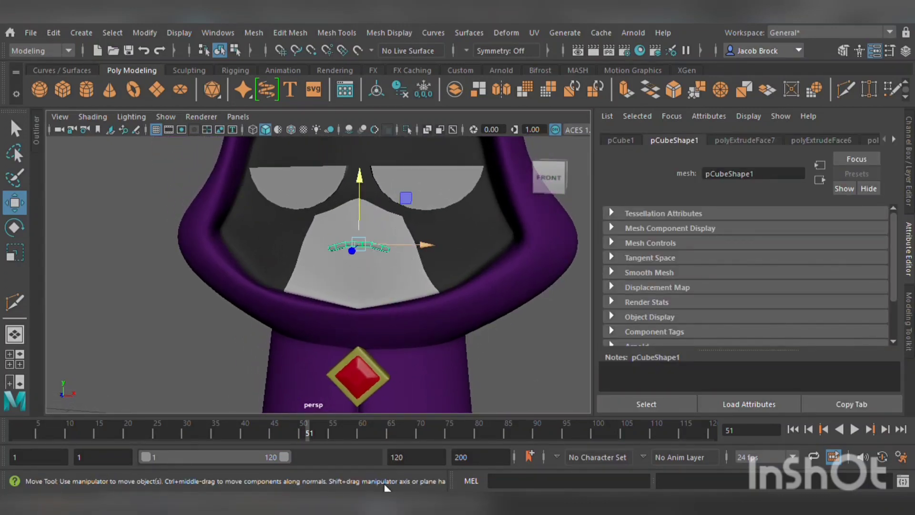
left_click(426, 245)
right_click_drag(432, 282, 439, 274)
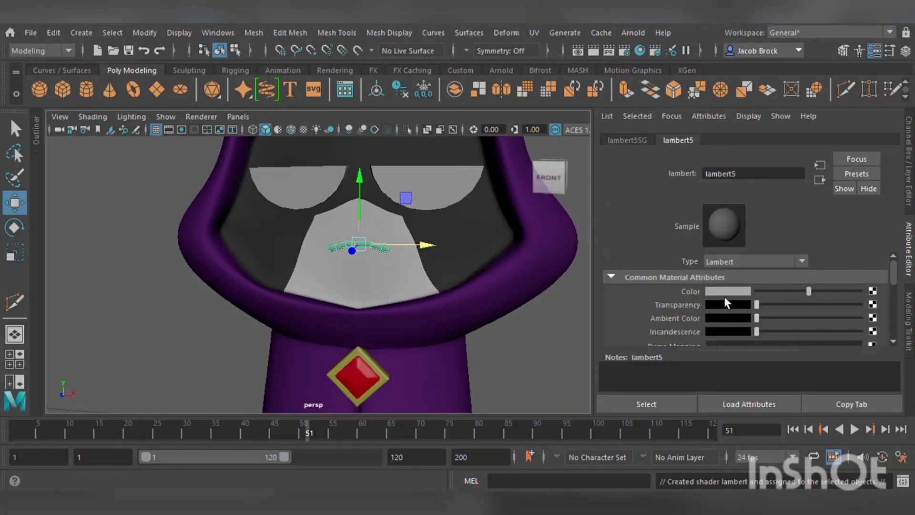
left_click_drag(816, 293, 728, 304)
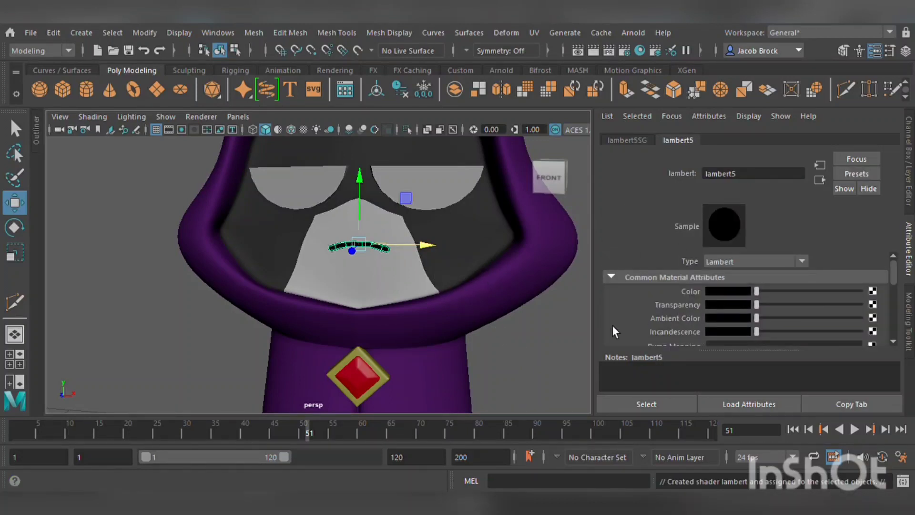
left_click(548, 353)
Select both eyes, assign them a new Lambert material, and set its color to white.
middle_click_drag(535, 351, 534, 400, "alt")
left_click(460, 301)
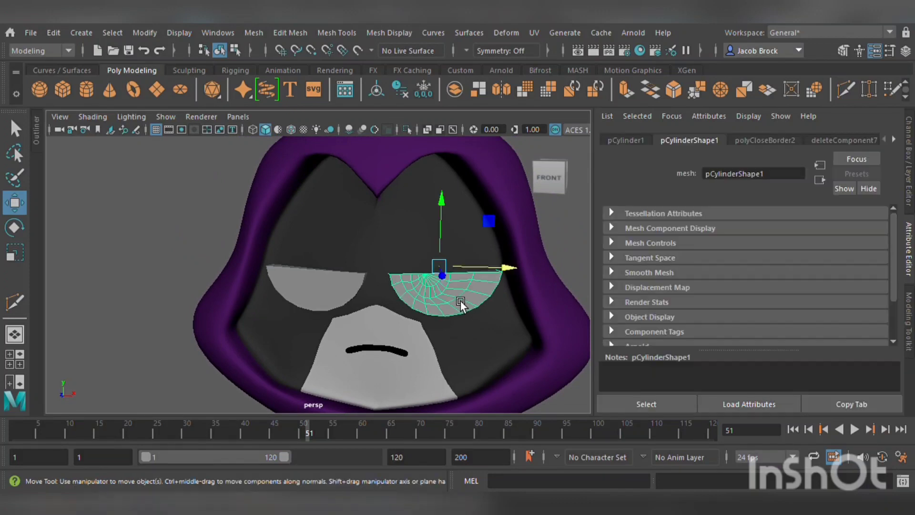
scroll(460, 301, "up", 8)
middle_click_drag(464, 302, 397, 295, "alt")
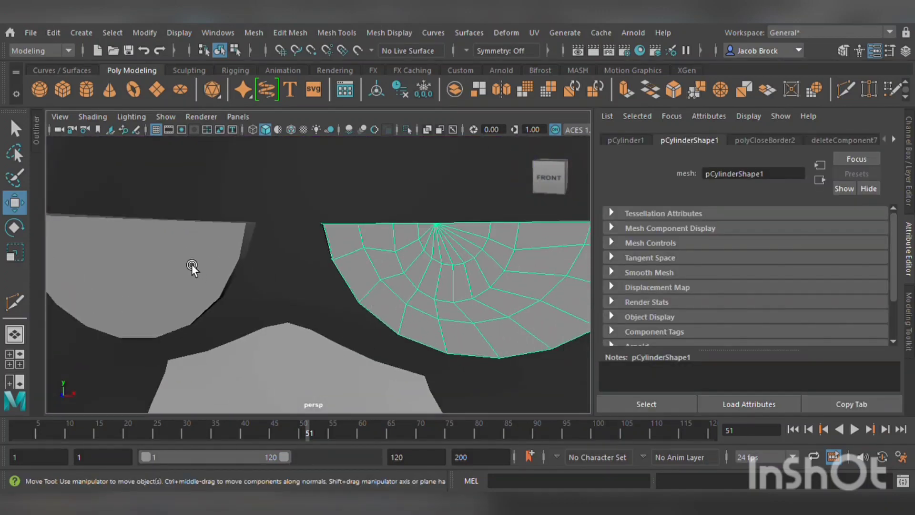
left_click(191, 264)
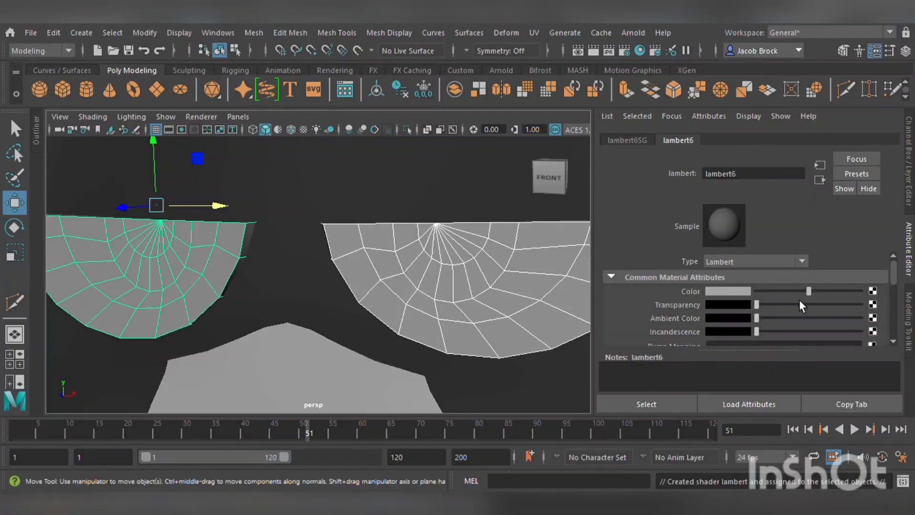
left_click_drag(812, 295, 877, 295)
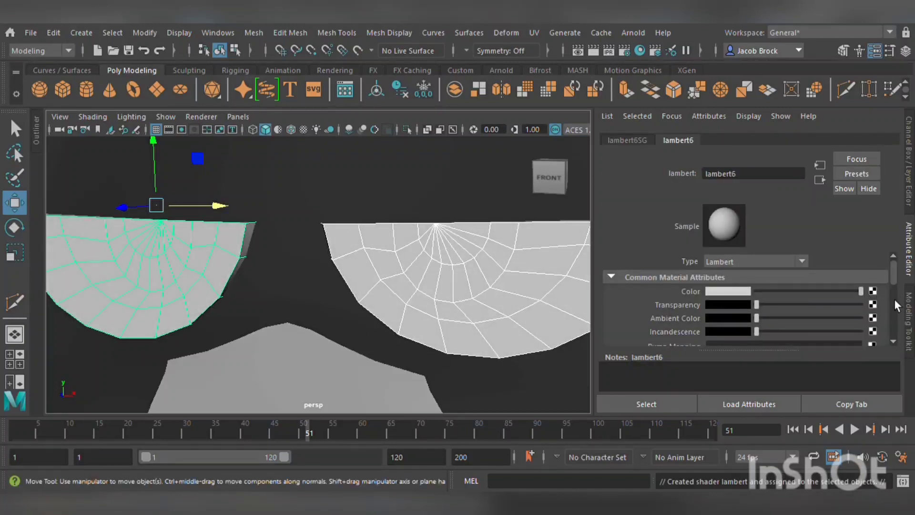
Select the pupil faces at the centre of both eyes and assign them the black Lambert material.
scroll(417, 266, "down", 6)
left_click(557, 278)
scroll(520, 291, "up", 6)
left_click(408, 284)
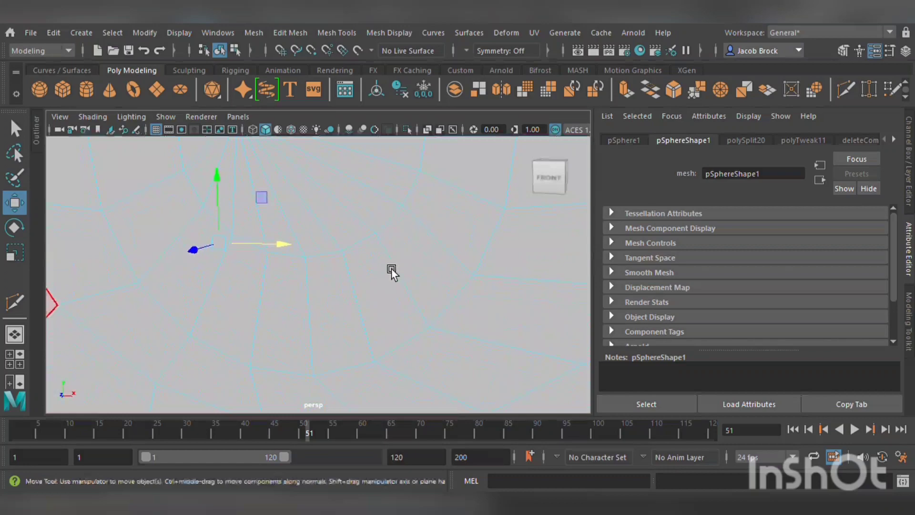
scroll(391, 268, "down", 5)
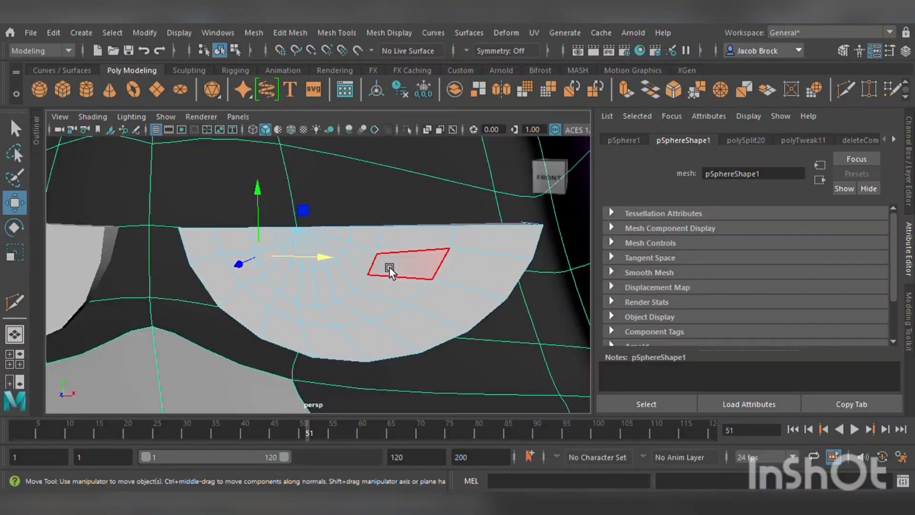
left_click_drag(351, 278, 383, 277, "alt")
left_click(279, 279)
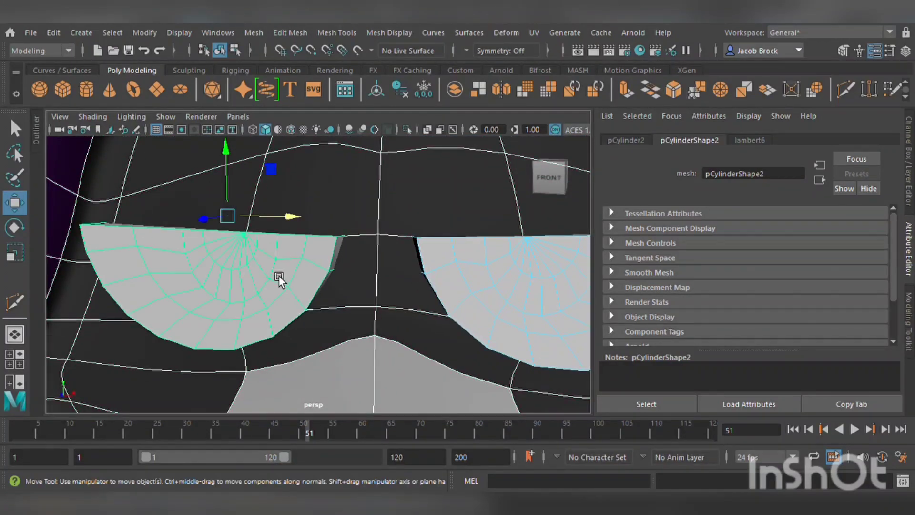
left_click(264, 181)
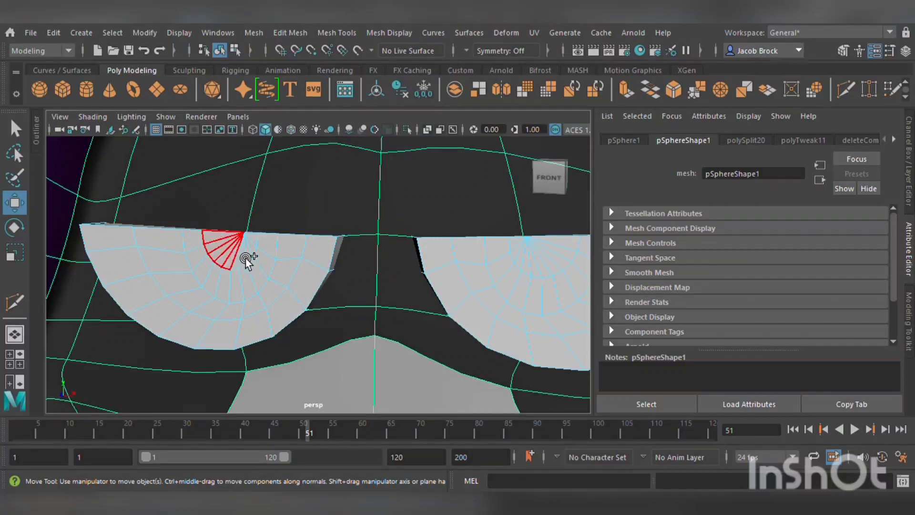
left_click(261, 241)
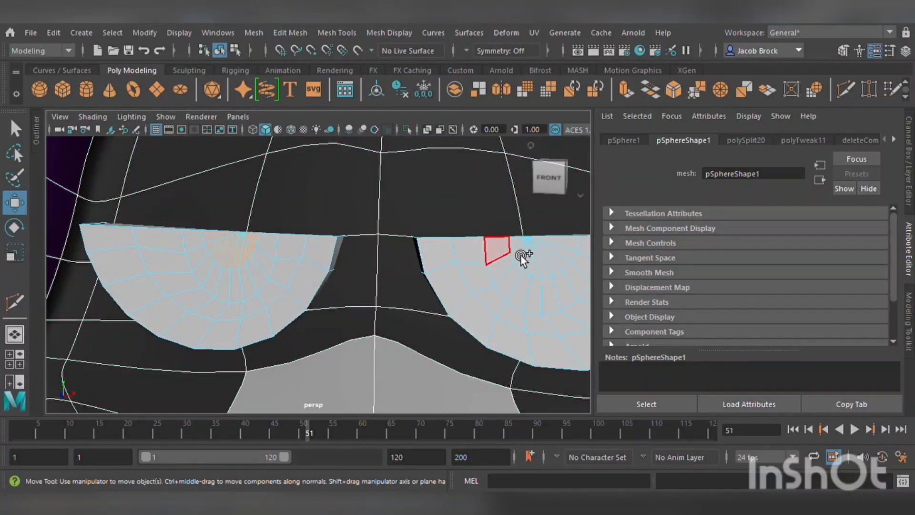
left_click(576, 245, "shift")
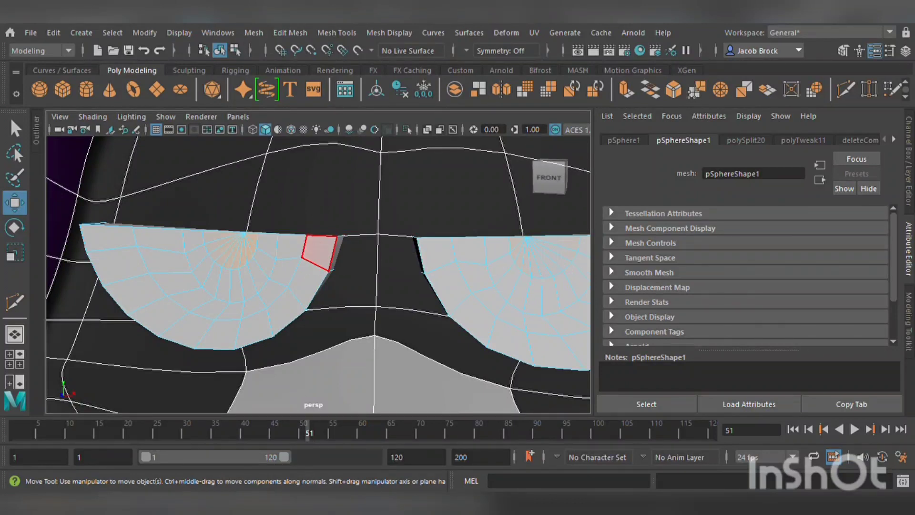
scroll(419, 405, "down", 2)
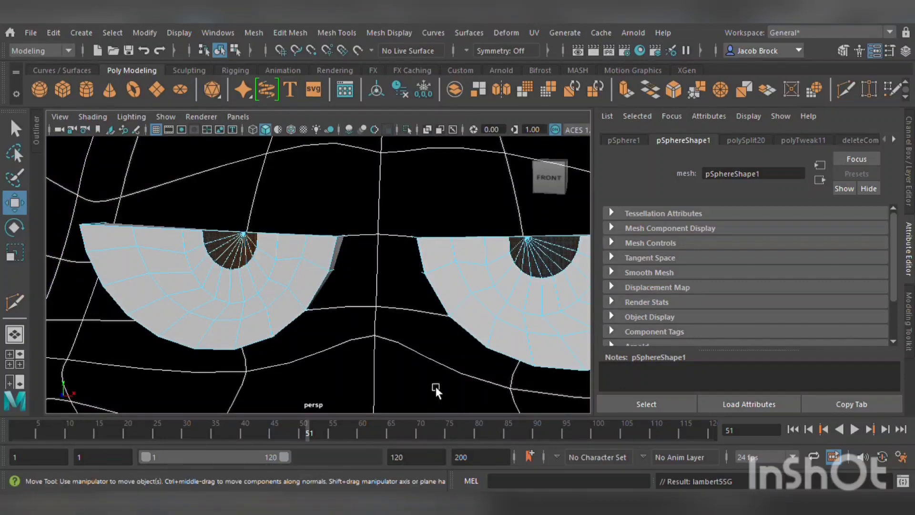
scroll(431, 353, "down", 5)
Undo the pupil material assignment and reassign the black material to the pupil faces.
key("ctrl+z")
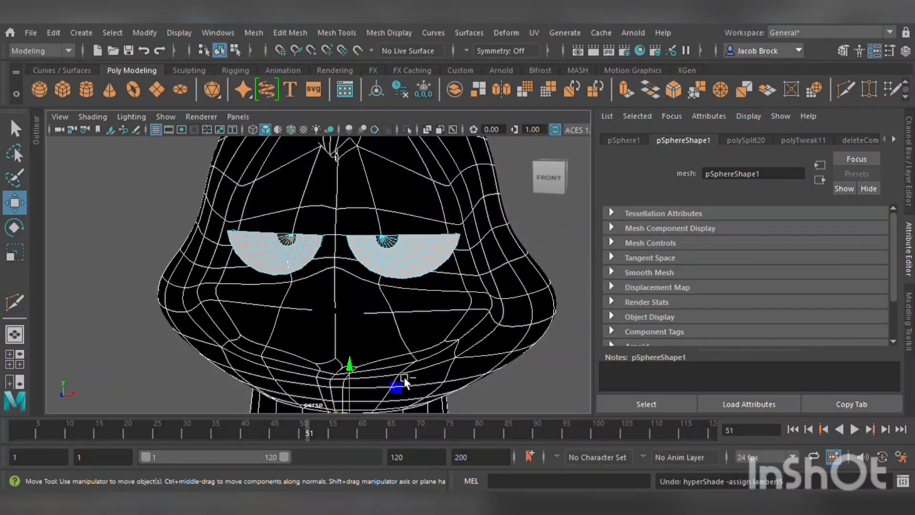
left_click(408, 202)
scroll(384, 240, "up", 5)
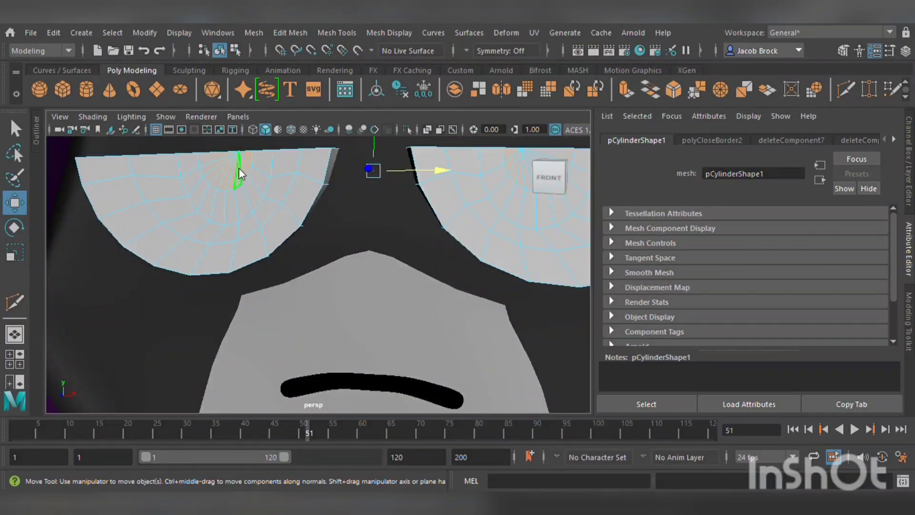
left_click(334, 469)
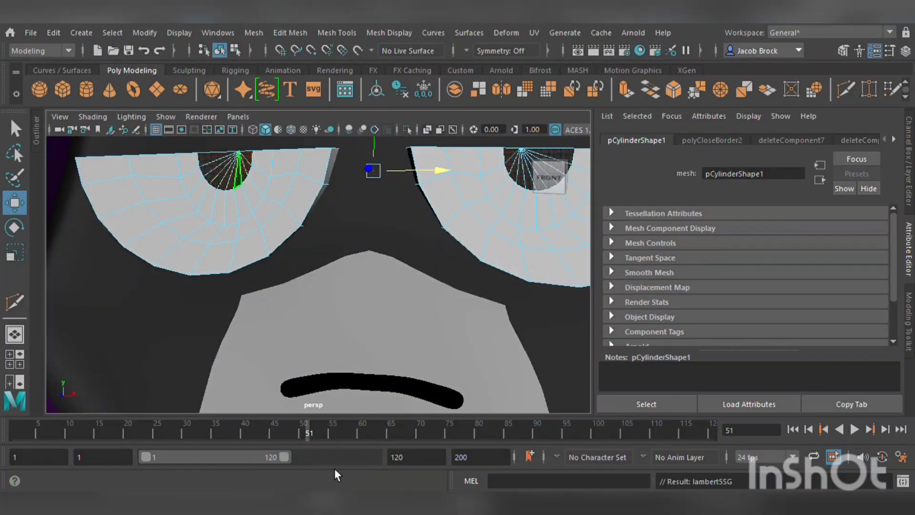
Select the ring of iris faces around both pupils, assign them the purple material, and clear the selection.
scroll(314, 336, "down", 5)
scroll(283, 241, "up", 5)
middle_click_drag(284, 241, 302, 265, "alt")
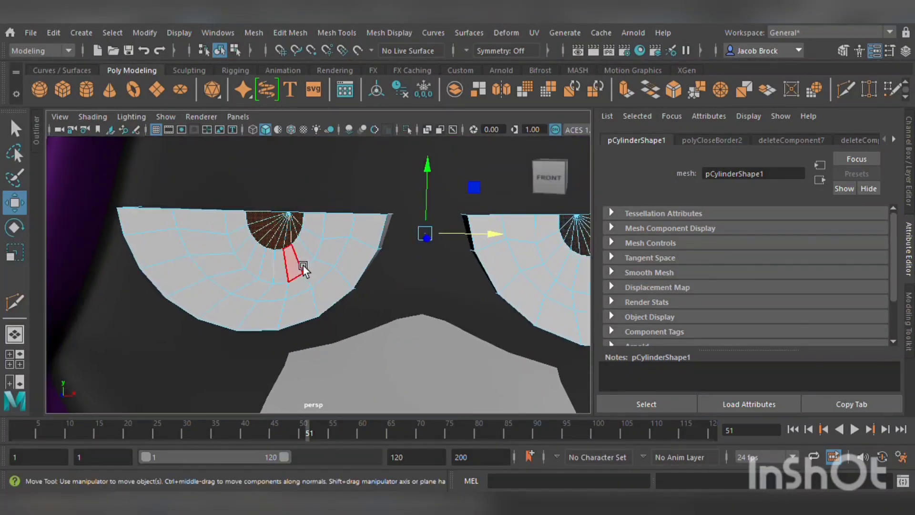
left_click(302, 264)
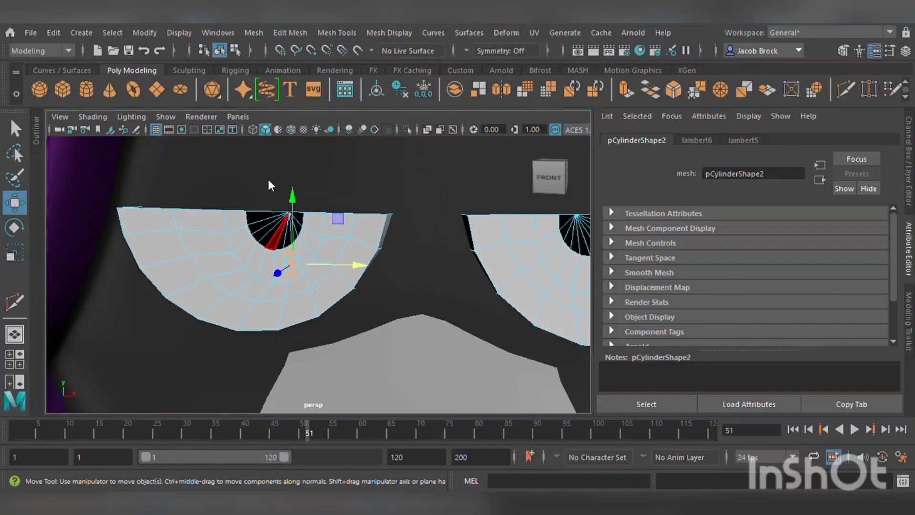
left_click(247, 226)
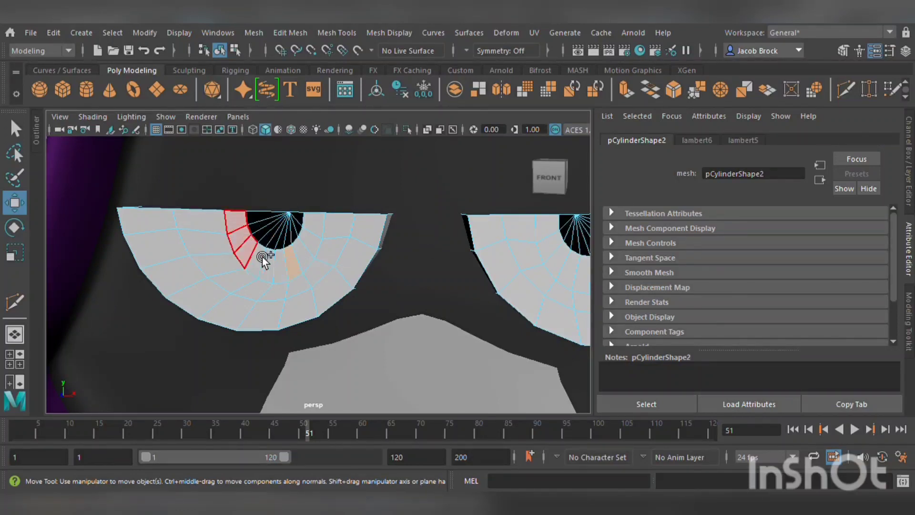
double_click(316, 225)
middle_click_drag(441, 325, 380, 320, "alt")
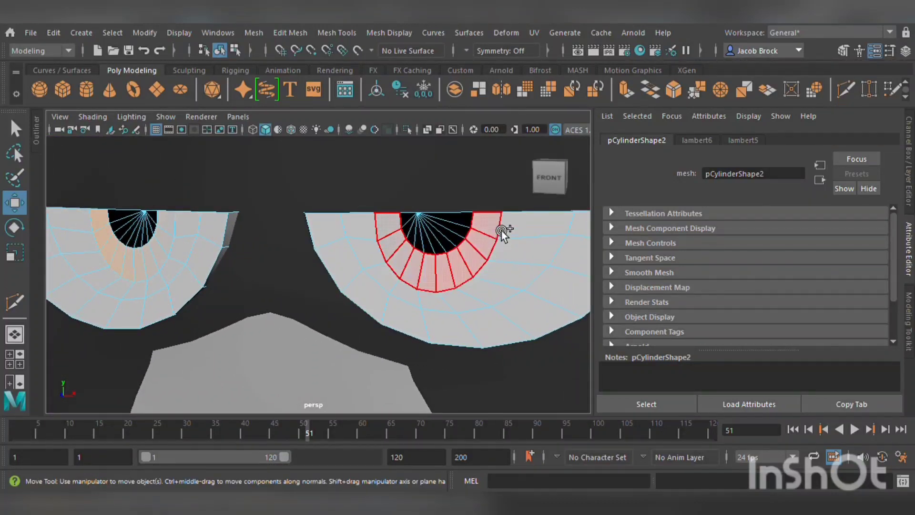
double_click(484, 252, "shift")
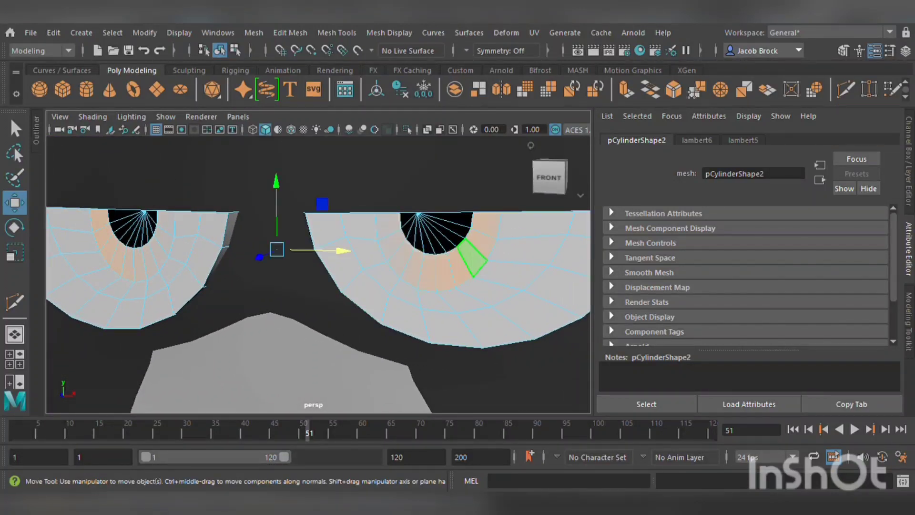
left_click(570, 451)
scroll(465, 364, "up", 3)
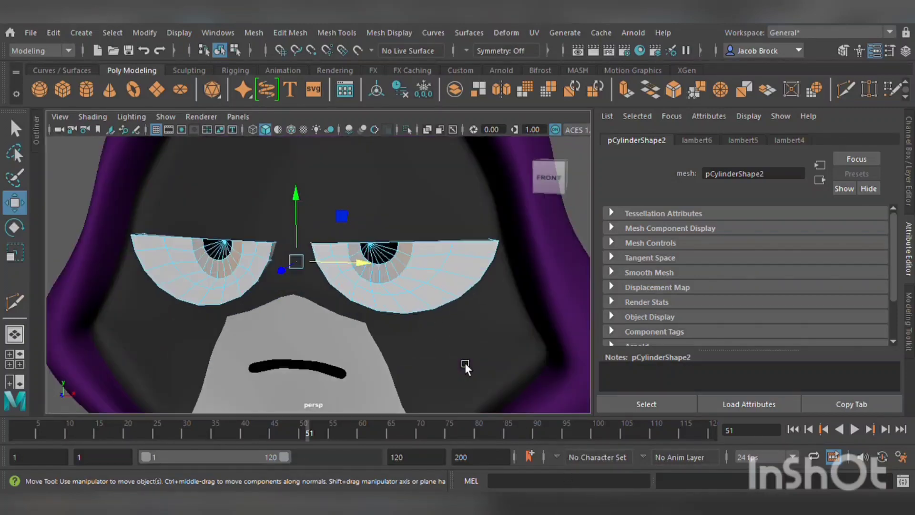
scroll(420, 286, "up", 5)
scroll(415, 283, "down", 3)
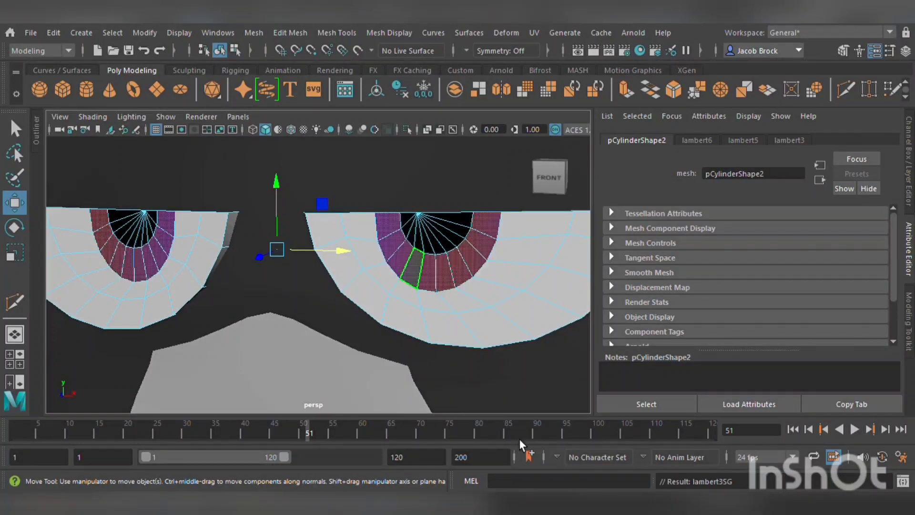
scroll(499, 395, "down", 10)
left_click(474, 347)
scroll(476, 343, "up", 5)
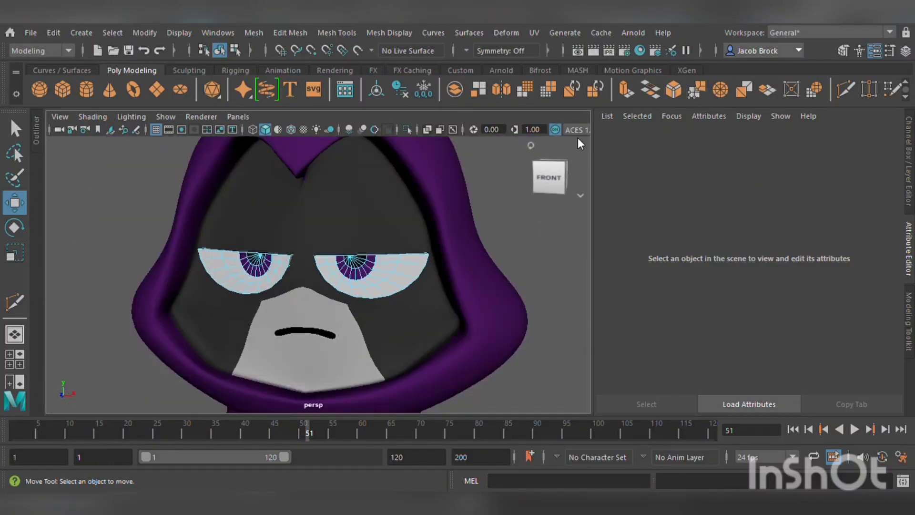
Inspect the coloured eyes on the character from several distances and angles.
right_click_drag(578, 138, 582, 135)
left_click(548, 262)
scroll(527, 287, "down", 7)
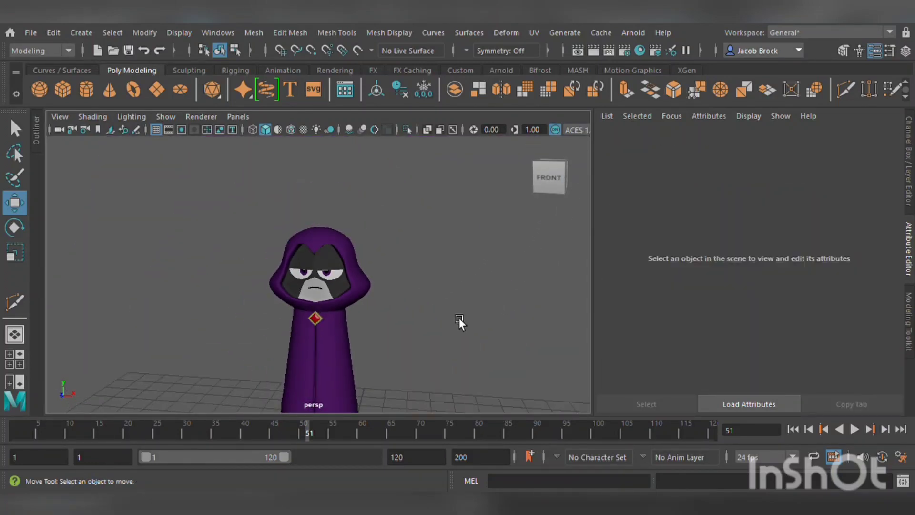
mouse_move(459, 318)
left_mouse_down("alt")
mouse_move(478, 316)
mouse_move(463, 322)
left_mouse_up("alt")
scroll(462, 322, "down", 3)
scroll(455, 328, "up", 3)
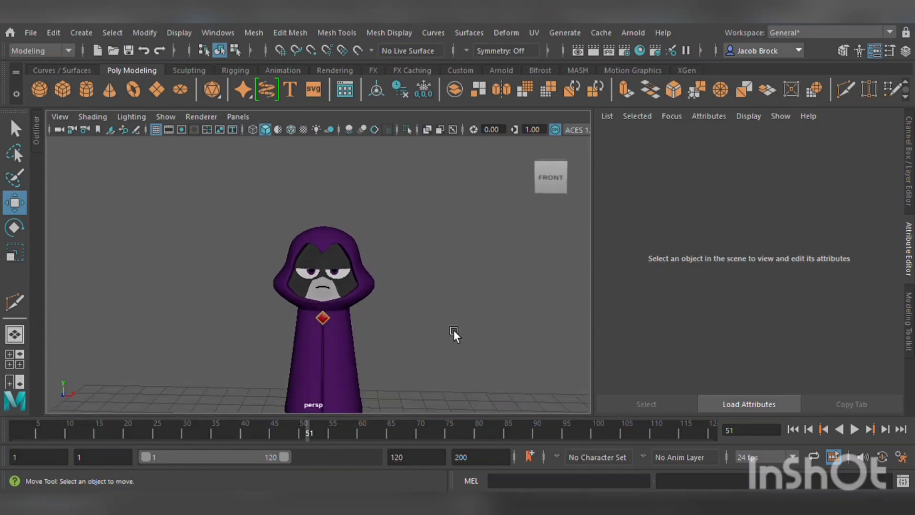
scroll(452, 343, "up", 6)
mouse_move(472, 368)
left_mouse_down("alt")
mouse_move(473, 376)
mouse_move(459, 373)
left_mouse_up("alt")
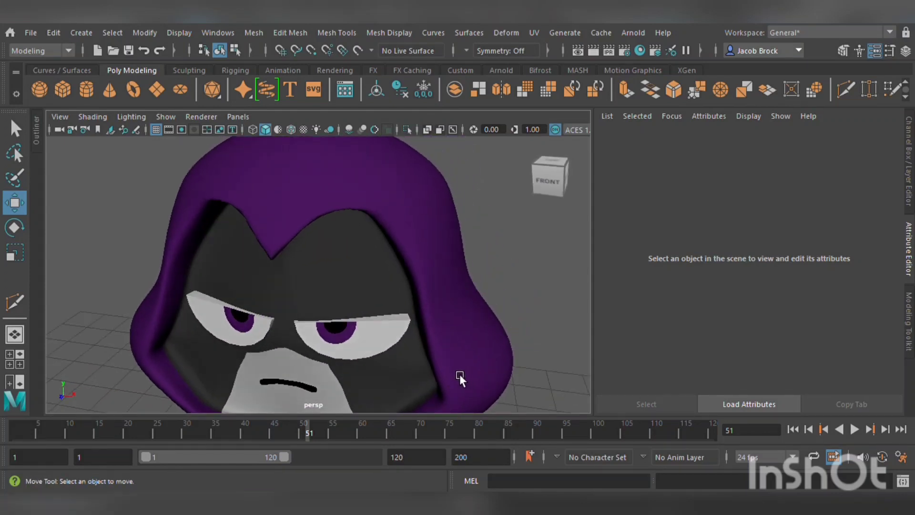
scroll(460, 374, "up", 8)
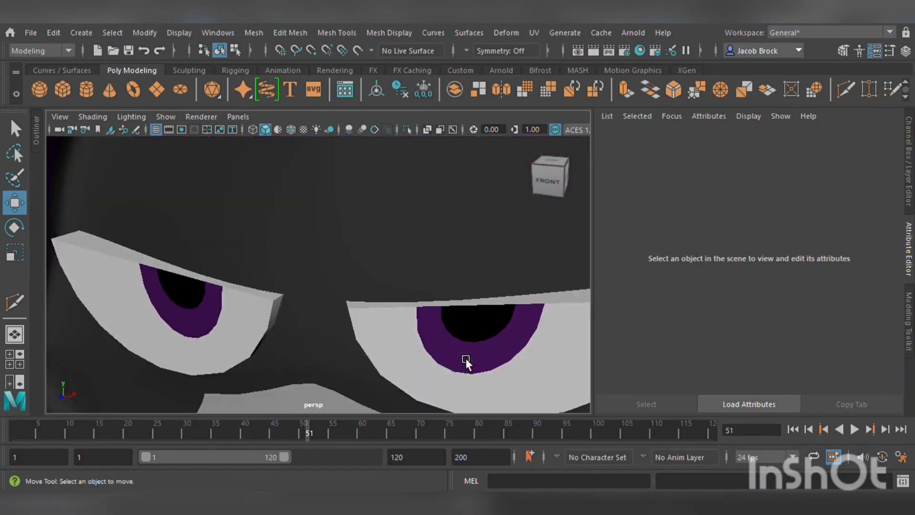
middle_click_drag(448, 333, 394, 339, "alt")
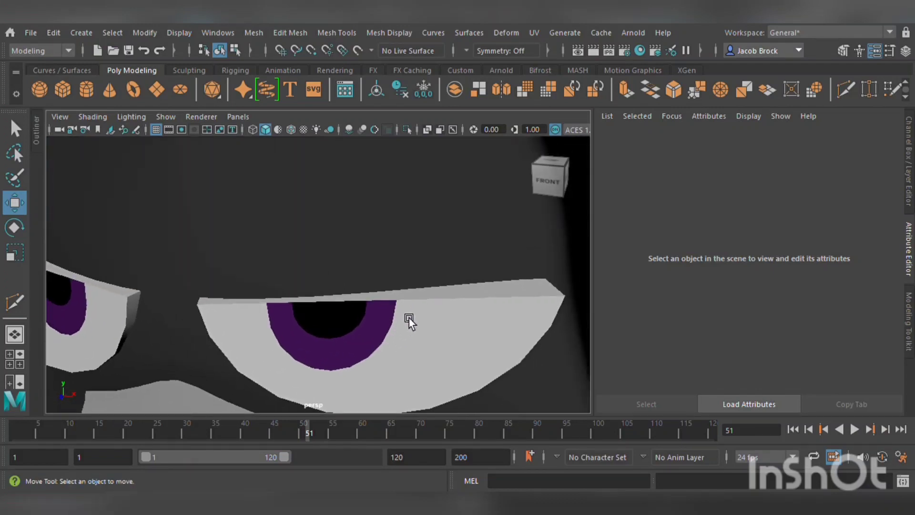
scroll(408, 319, "up", 1)
scroll(408, 318, "down", 1)
Select a face next to the left eye in face mode and assign existing materials to it.
left_click(427, 297)
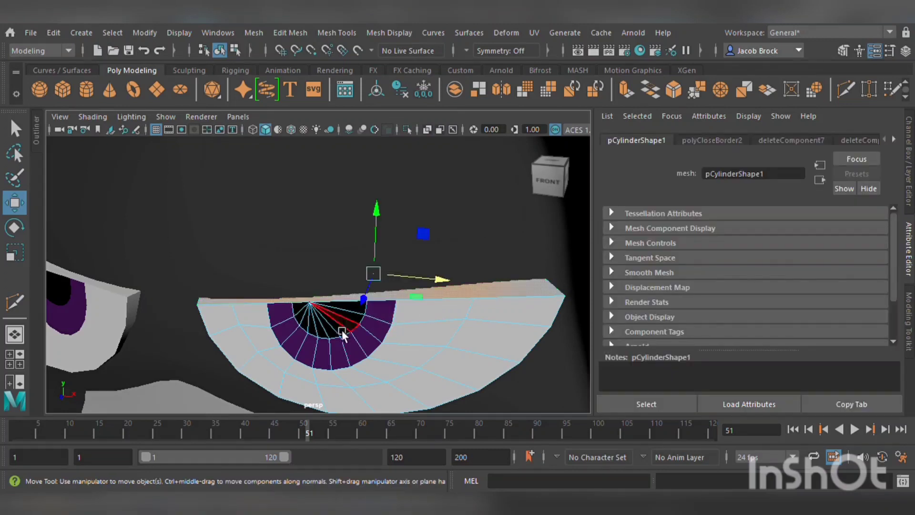
left_click_drag(341, 330, 434, 316, "alt")
left_click(343, 256)
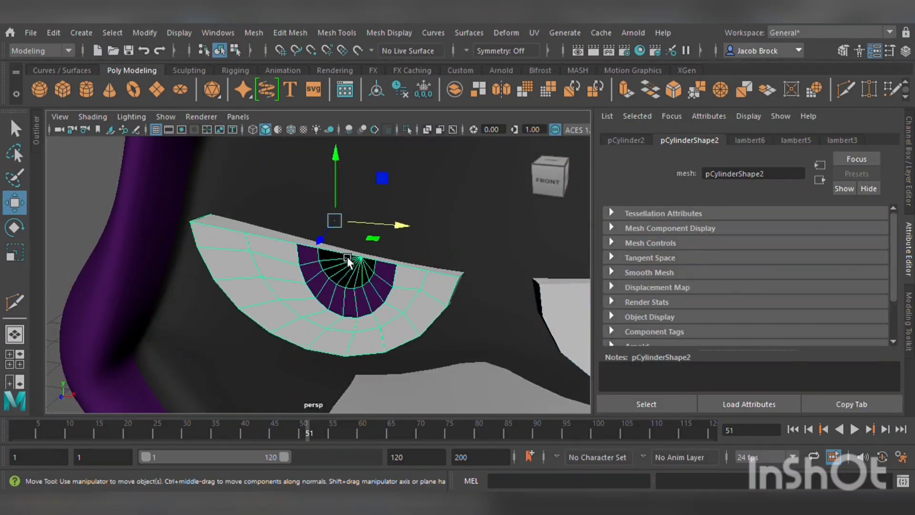
left_click(537, 293)
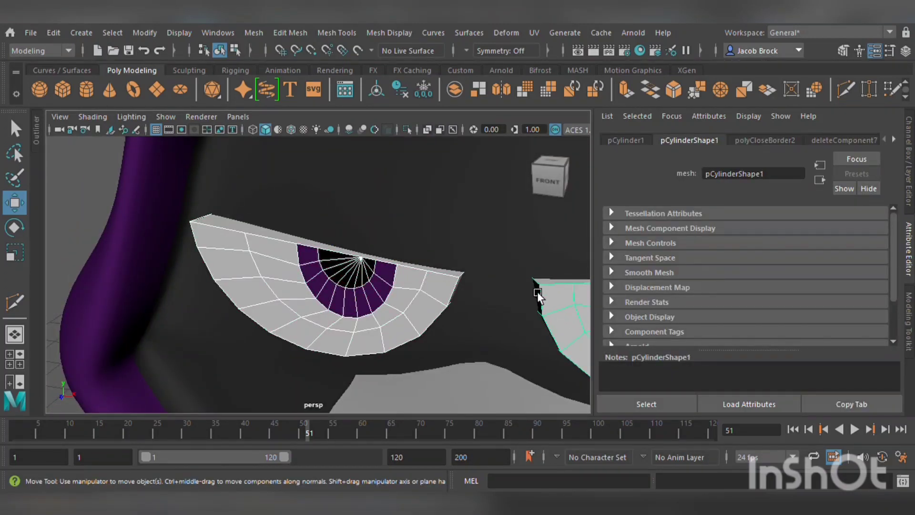
key("F11")
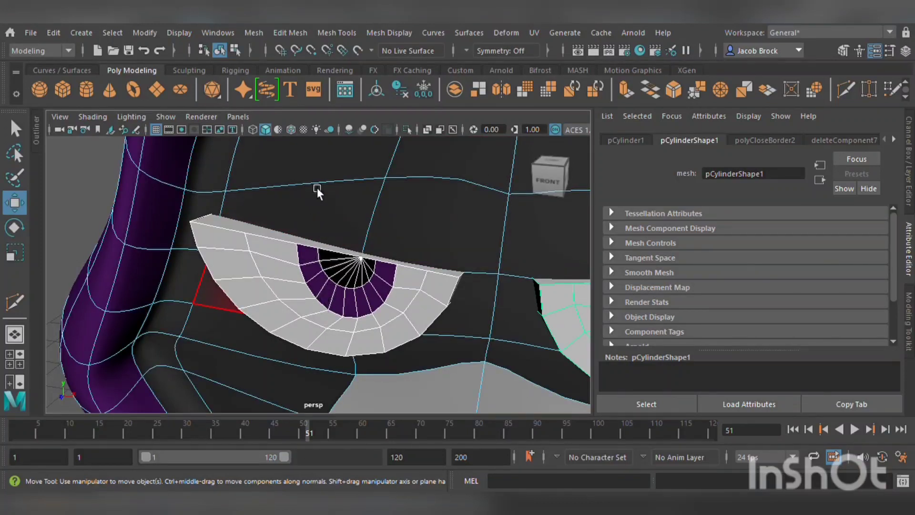
left_click(288, 242)
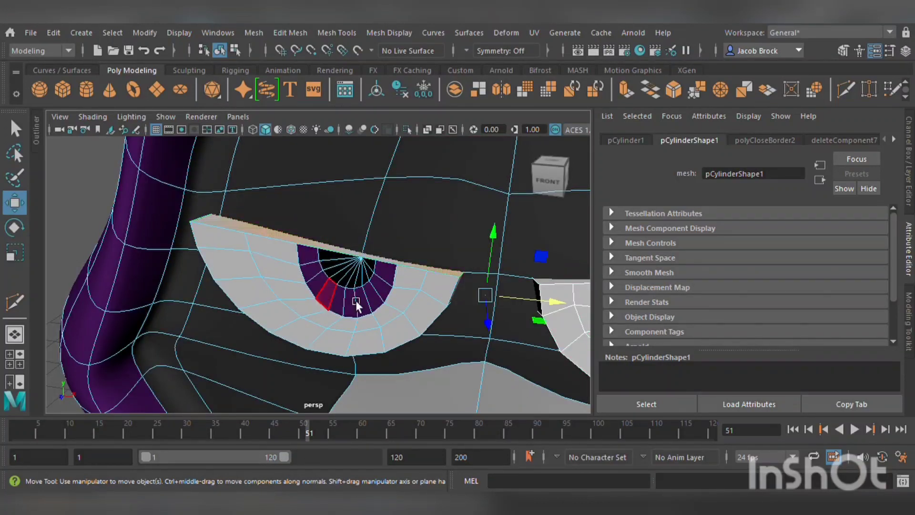
left_click_drag(355, 300, 411, 304, "alt")
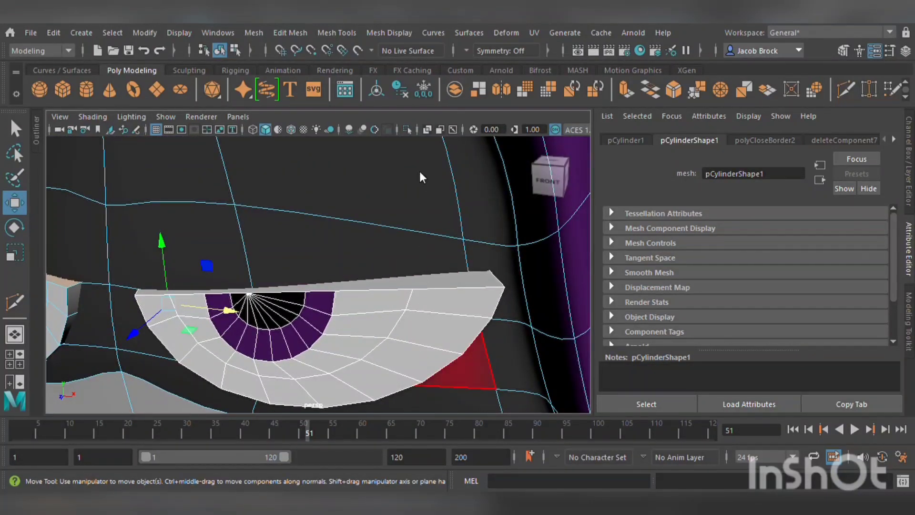
key("ctrl+z")
left_click_drag(414, 308, 373, 304, "alt")
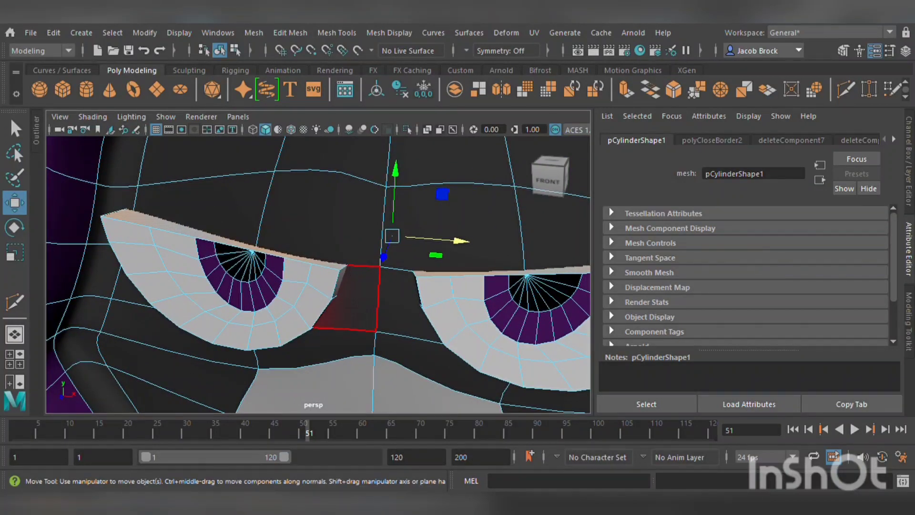
left_click(454, 408)
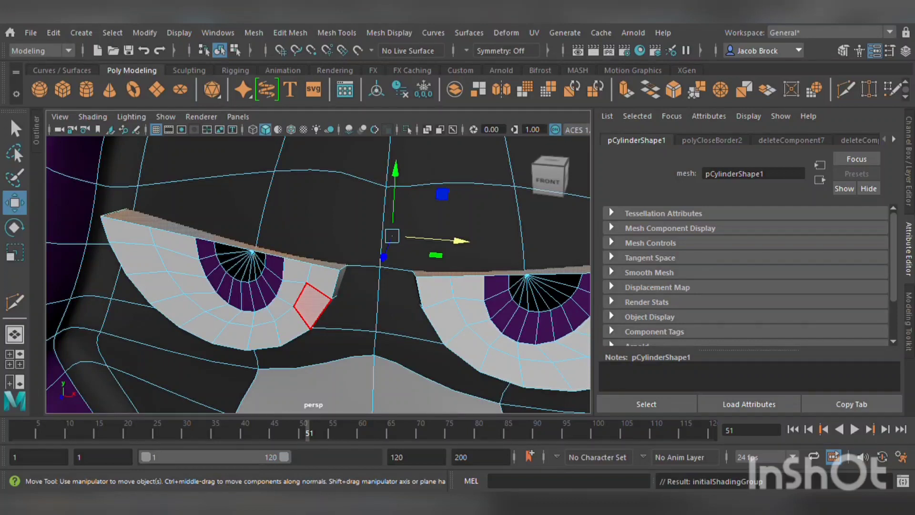
left_click(418, 430)
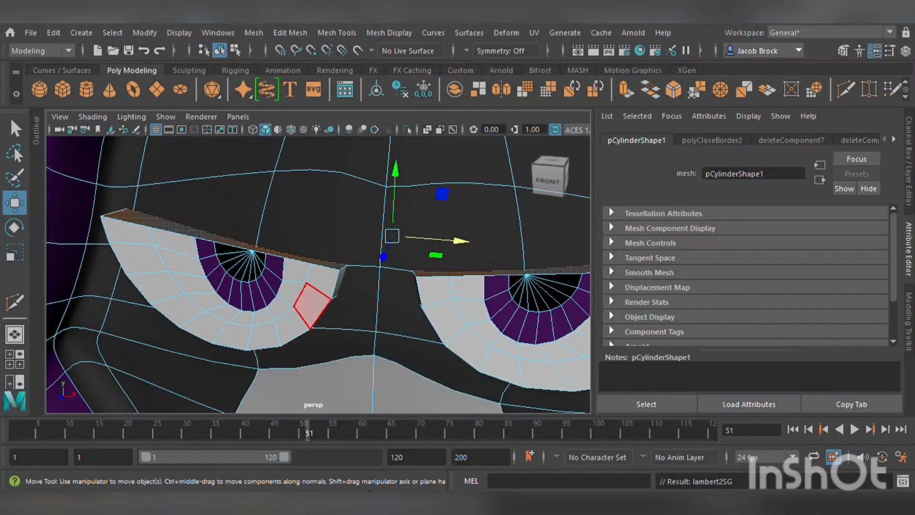
scroll(407, 407, "down", 5)
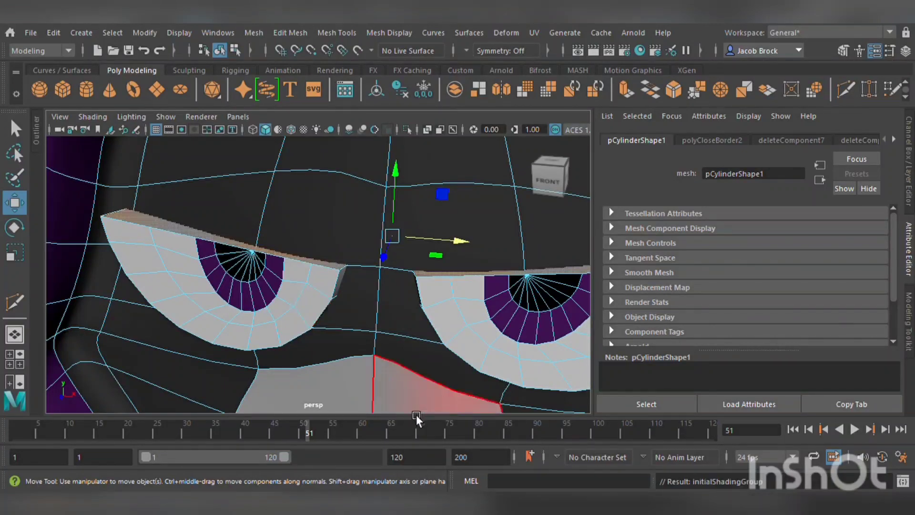
left_click(154, 321)
scroll(156, 319, "up", 5)
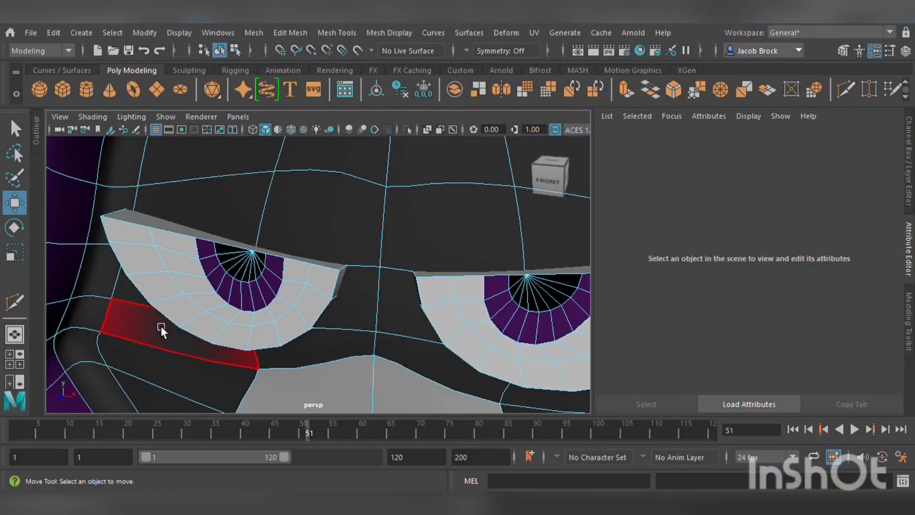
key("ctrl+z")
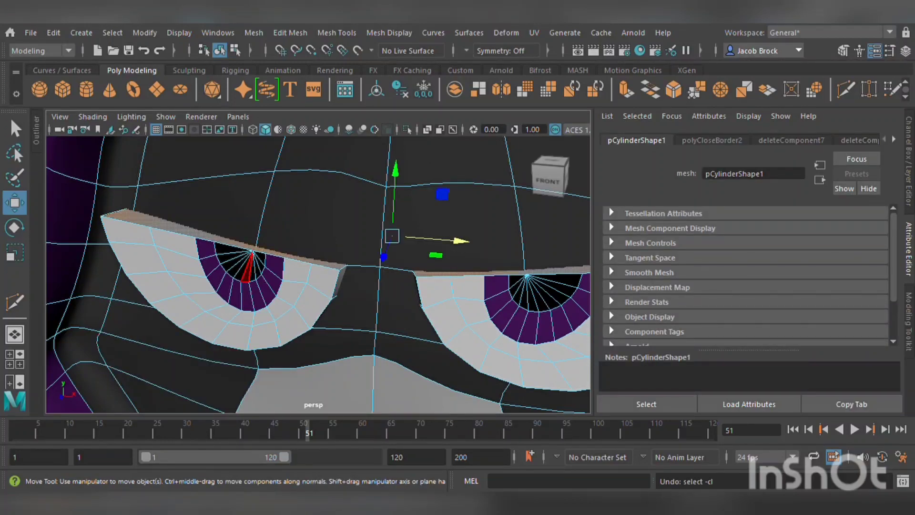
Preview the whole character with smooth mesh display from the front.
left_click(355, 434)
scroll(283, 390, "down", 5)
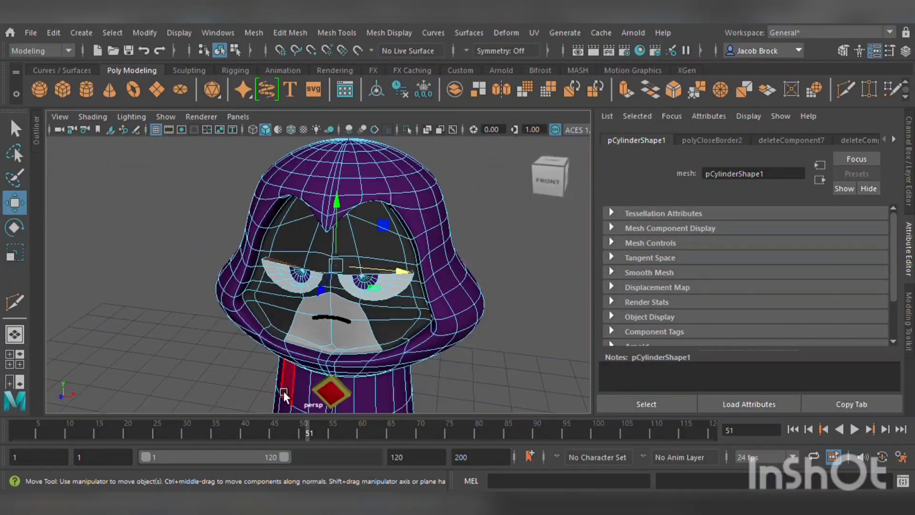
left_click(202, 302)
scroll(209, 310, "up", 4)
left_click_drag(201, 337, 228, 338, "alt")
scroll(228, 338, "down", 8)
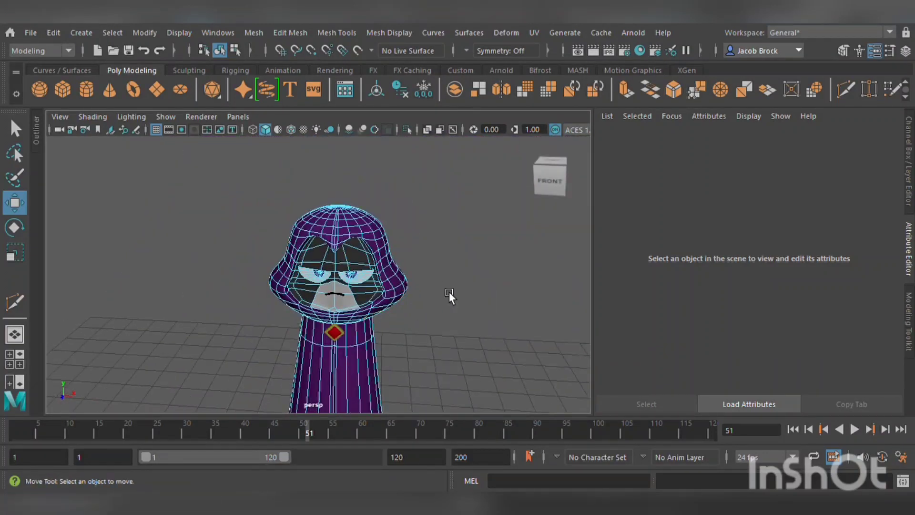
left_click_drag(516, 125, 516, 128)
key("3")
left_click(465, 304)
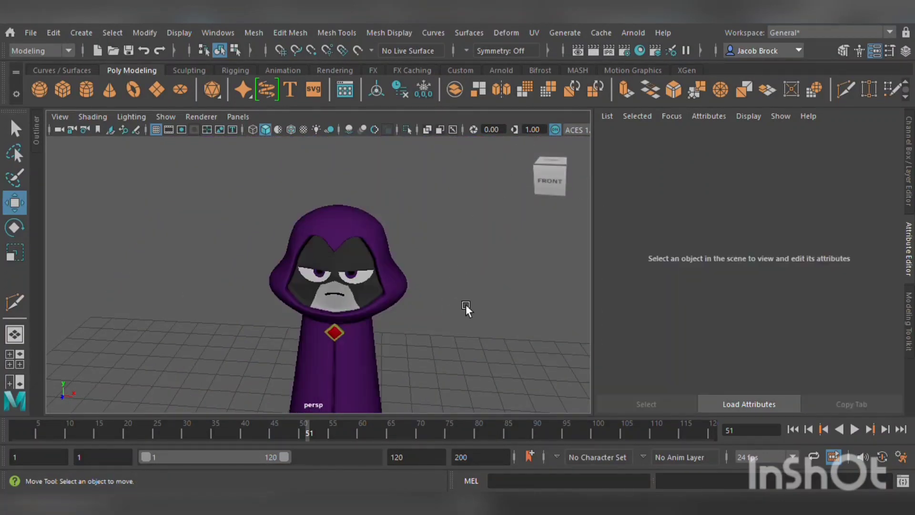
left_click_drag(459, 350, 452, 323, "alt")
scroll(453, 323, "up", 2)
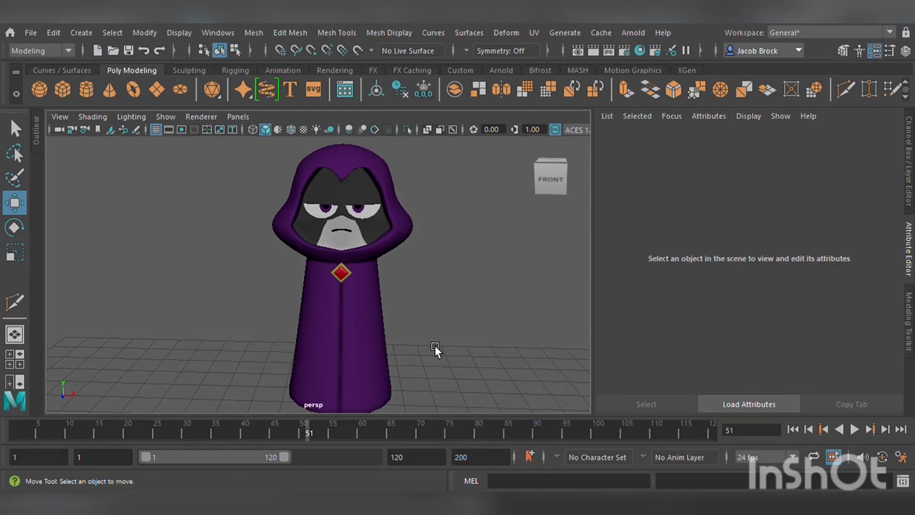
Select the face mesh and move the top vertex of the grey face patch down toward the mouth.
scroll(319, 252, "up", 8)
middle_click_drag(447, 164, 425, 343, "alt")
left_click(411, 260)
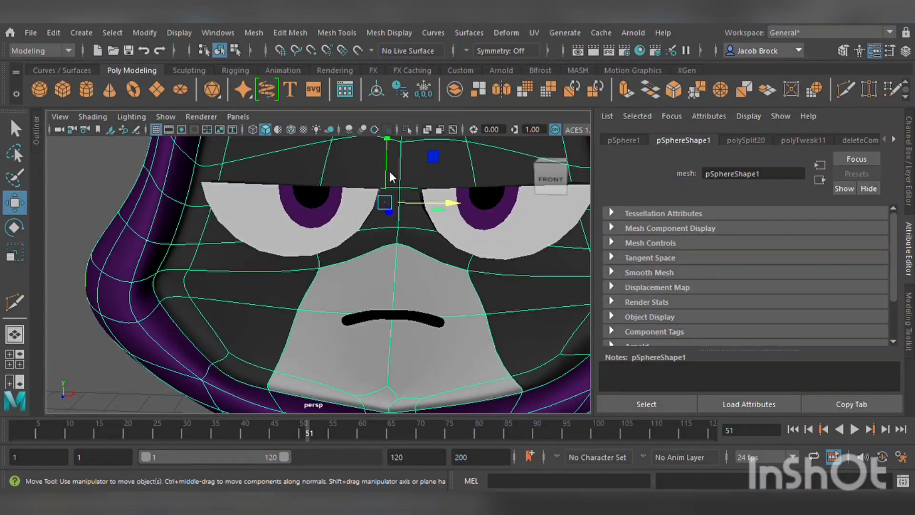
right_click_drag(390, 172, 394, 224)
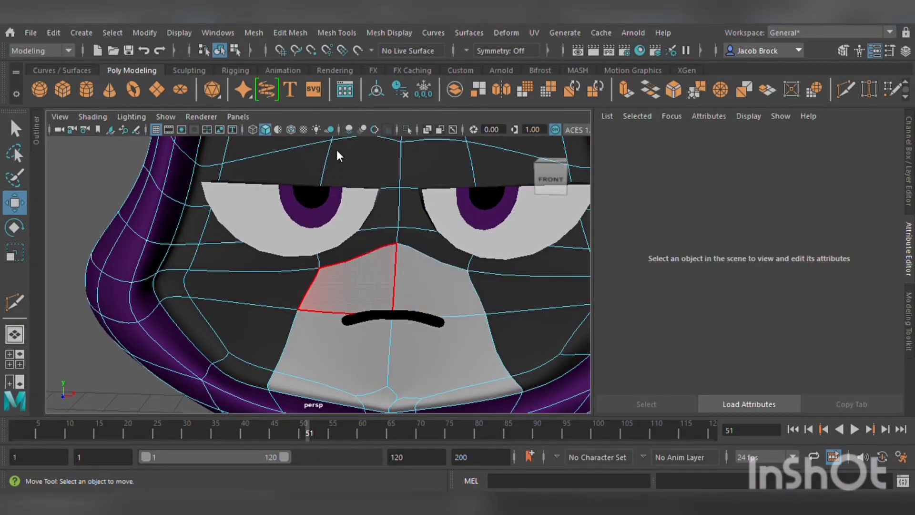
right_click_drag(337, 149, 308, 153)
left_click(403, 259)
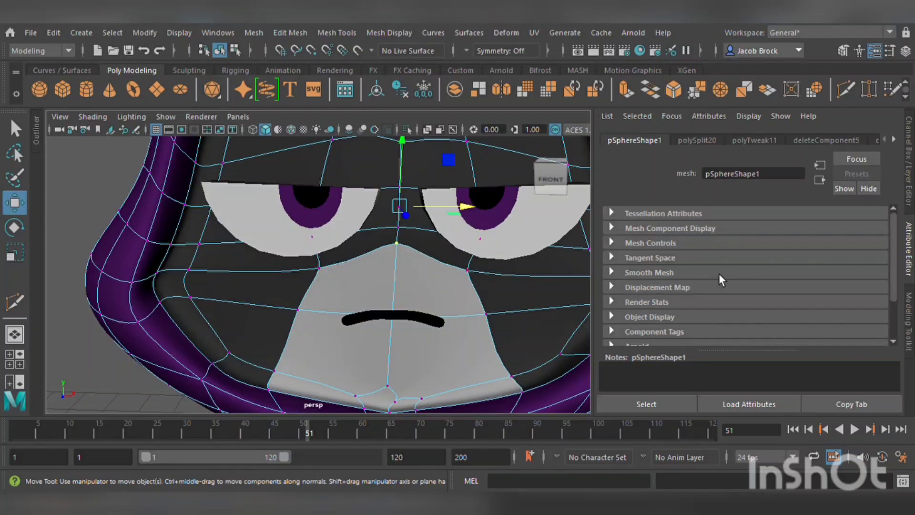
left_click_drag(400, 195, 396, 279)
Select the two side vertices of the grey patch, raise them, and scale them closer together.
left_click(471, 285)
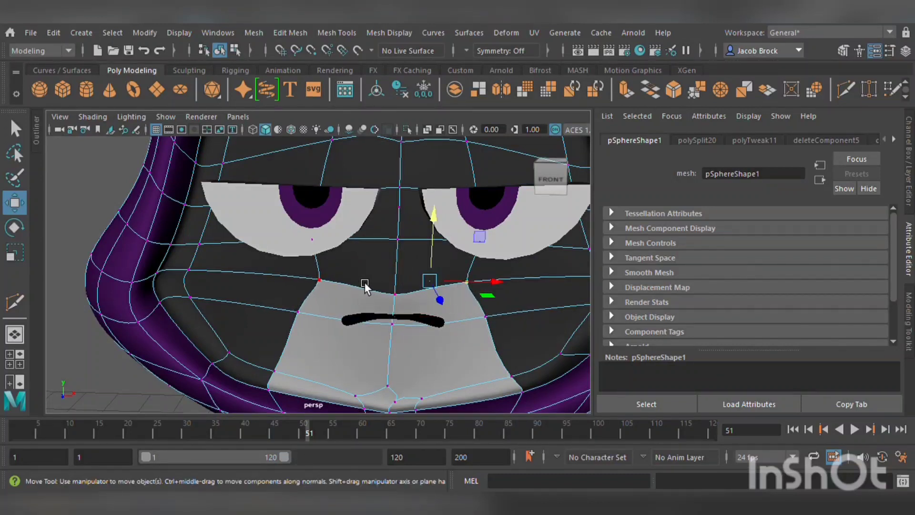
left_click(328, 285, "shift")
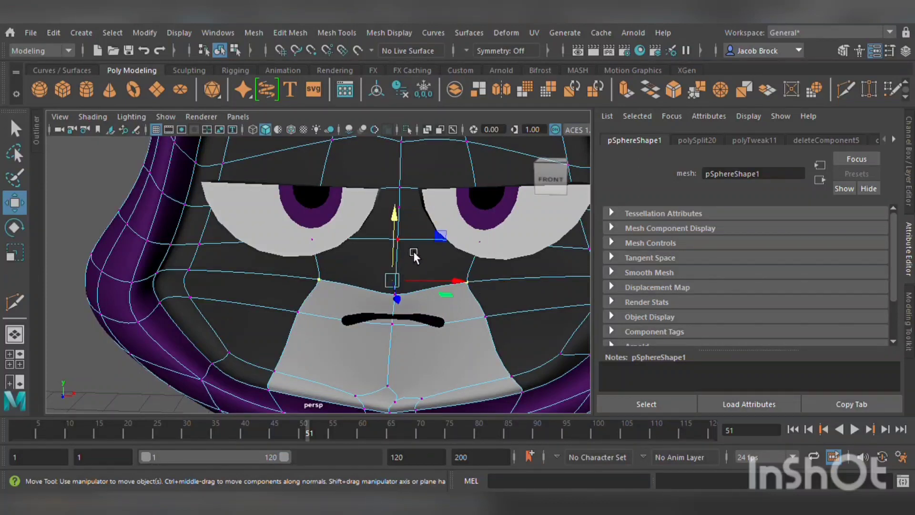
left_click_drag(409, 253, 414, 197)
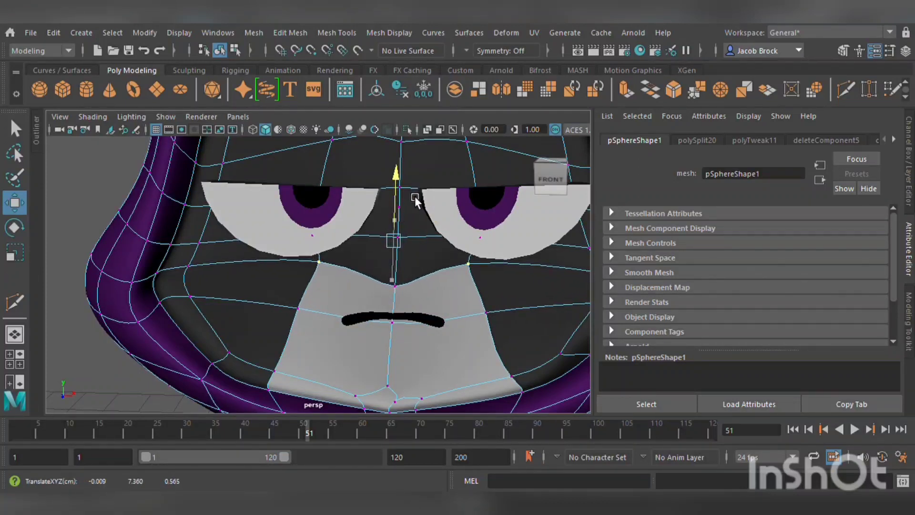
key("r")
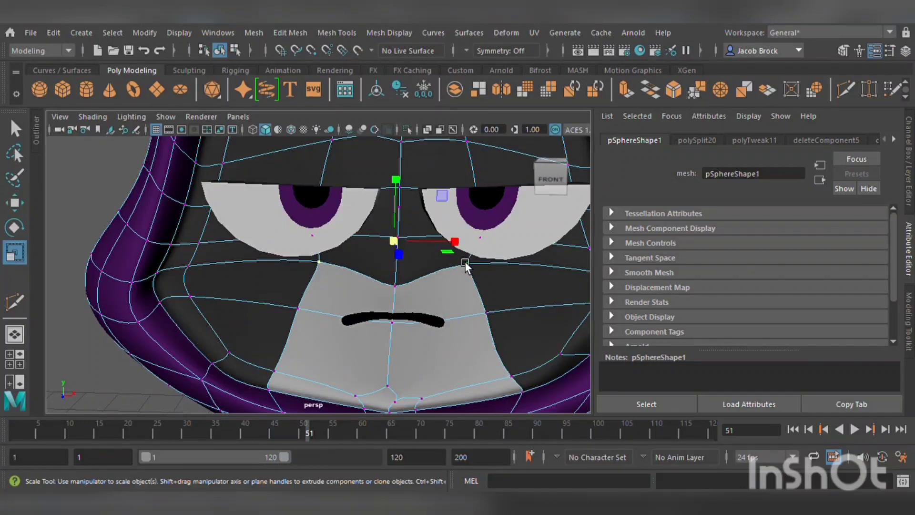
left_click_drag(455, 241, 359, 250)
Orbit around the face to inspect the reshaped grey patch from several angles, then clear the selection.
scroll(443, 308, "down", 5)
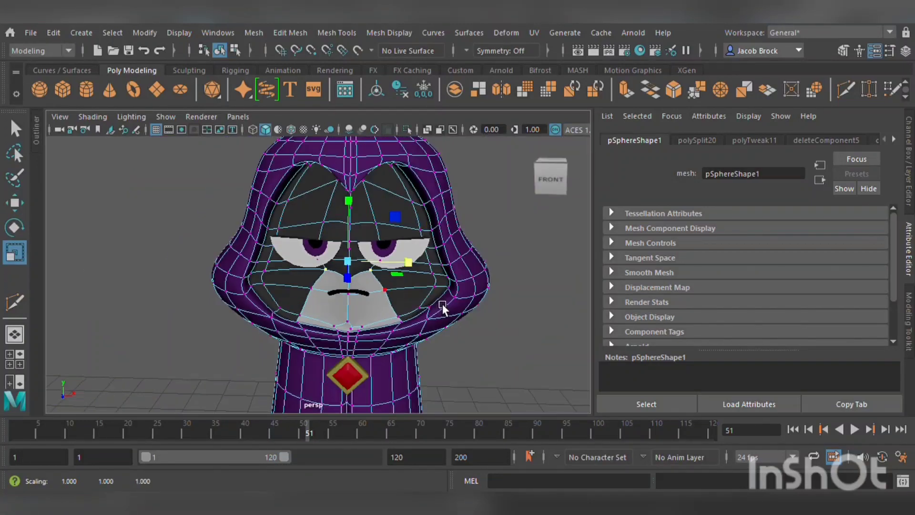
left_click_drag(442, 308, 241, 310, "alt")
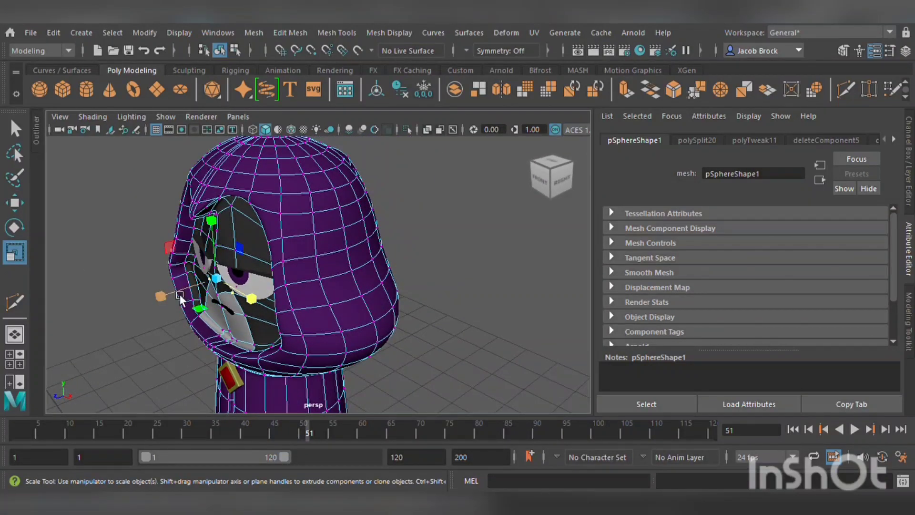
key("w")
left_click_drag(167, 298, 250, 295)
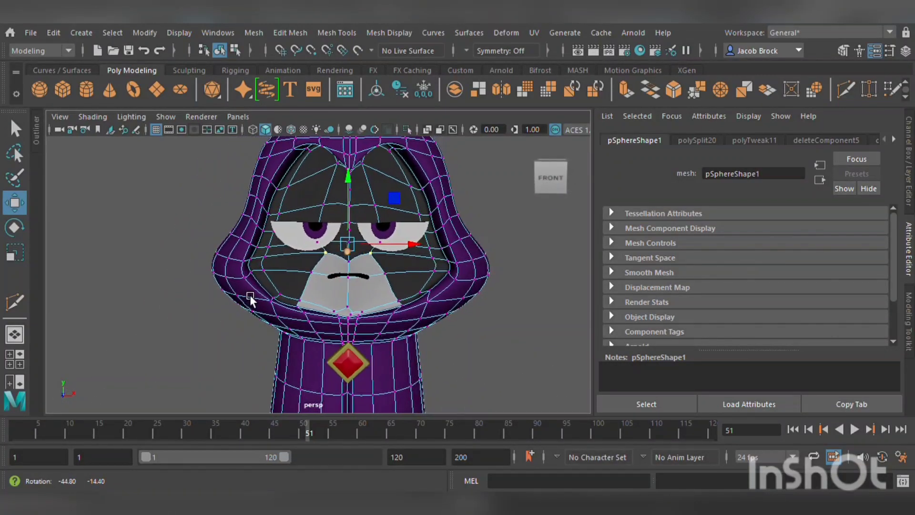
left_click_drag(365, 309, 301, 323, "alt")
scroll(298, 325, "up", 6)
middle_click_drag(263, 348, 302, 325, "alt")
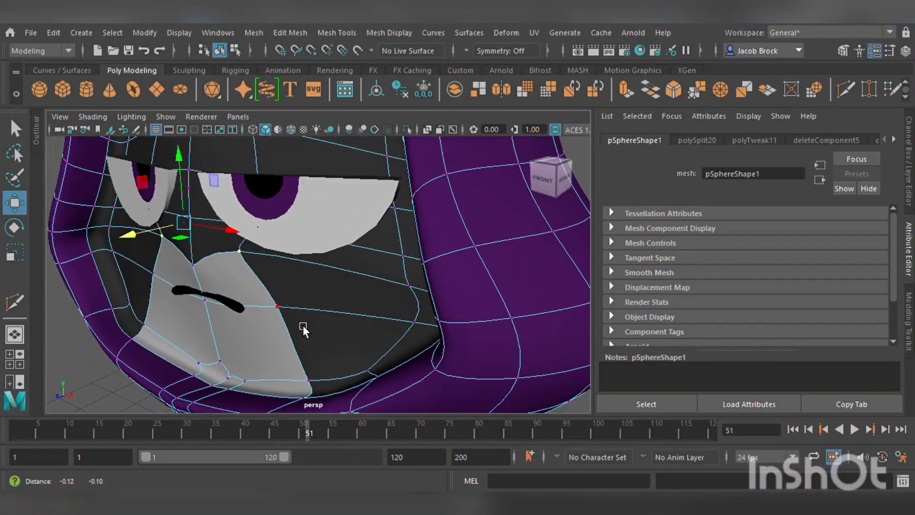
mouse_move(302, 325)
left_mouse_down("alt")
mouse_move(265, 331)
mouse_move(288, 332)
left_mouse_up("alt")
left_click(153, 330)
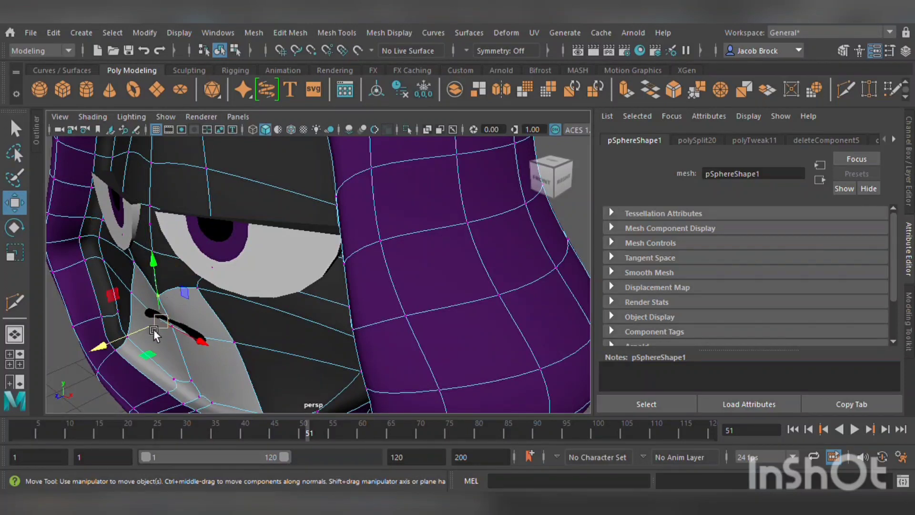
left_click_drag(153, 330, 252, 316)
scroll(159, 328, "down", 5)
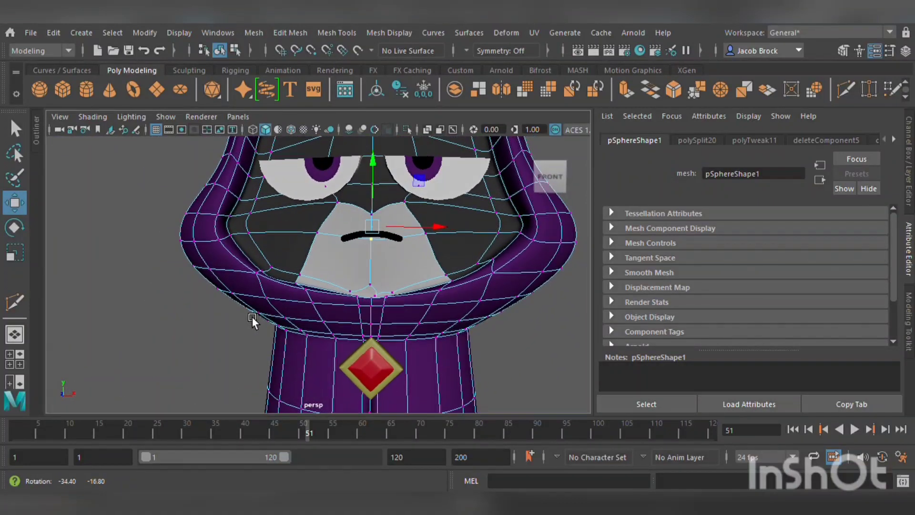
scroll(276, 304, "down", 4)
left_click(511, 335)
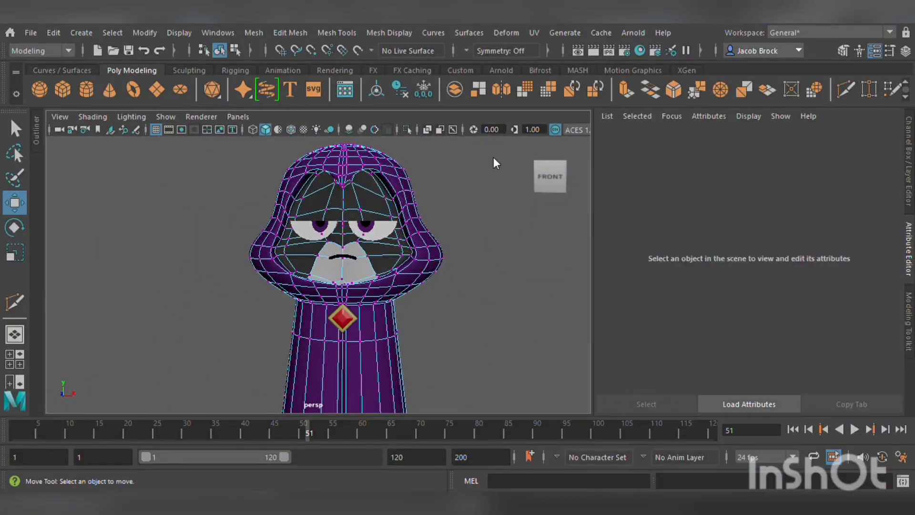
View the smoothed character at full-body distance from the front.
right_click_drag(520, 126, 520, 126)
left_click(523, 313)
scroll(516, 323, "down", 3)
left_click_drag(517, 323, 504, 351, "alt")
scroll(499, 352, "down", 3)
middle_click_drag(491, 353, 500, 327, "alt")
scroll(493, 333, "up", 3)
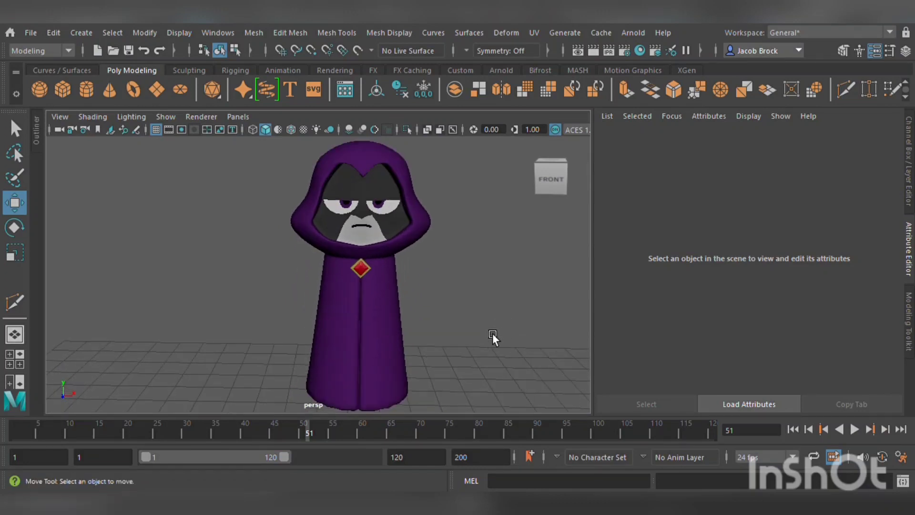
scroll(491, 333, "down", 3)
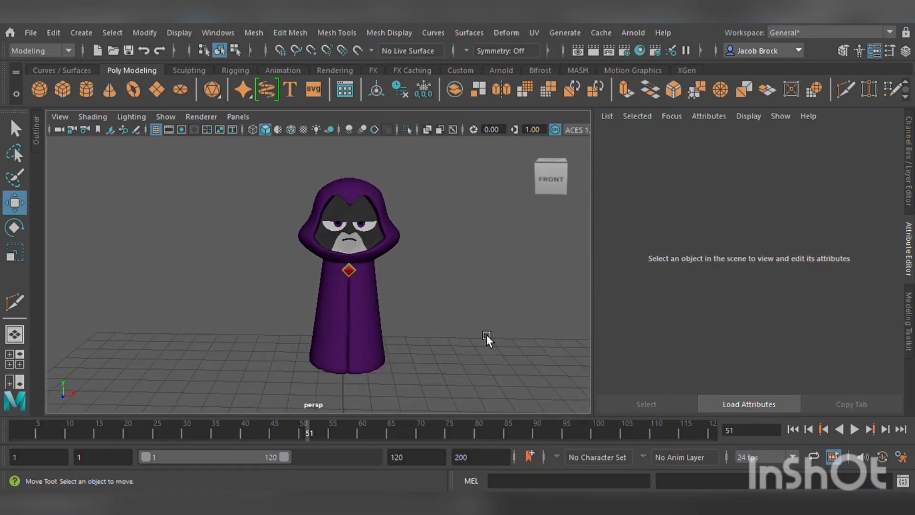